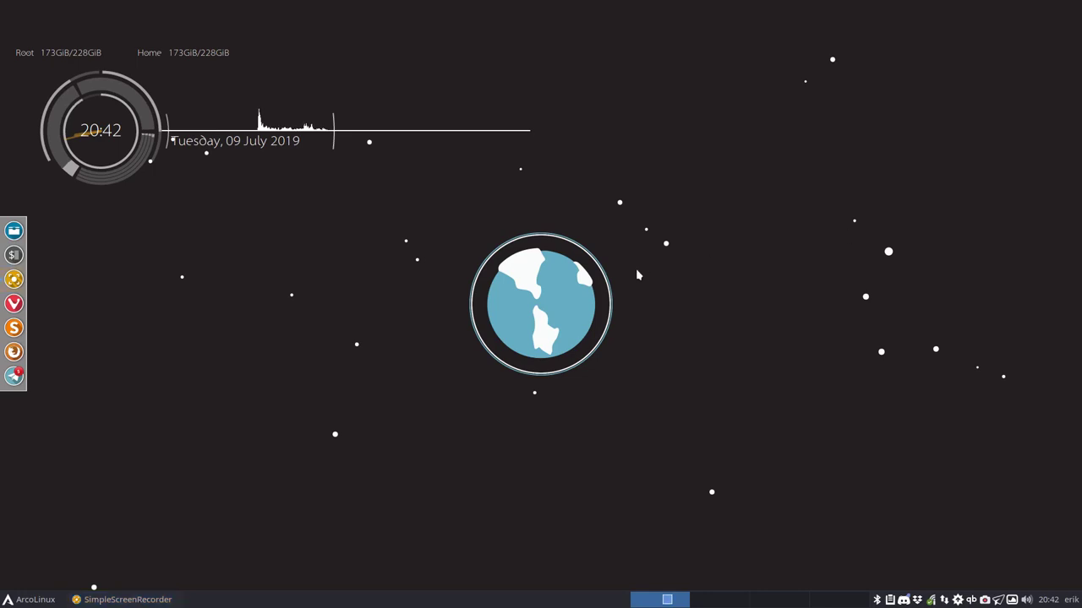
Open a terminal on the host to view its system information.
{"action": "key", "text": "ctrl+alt+t"}
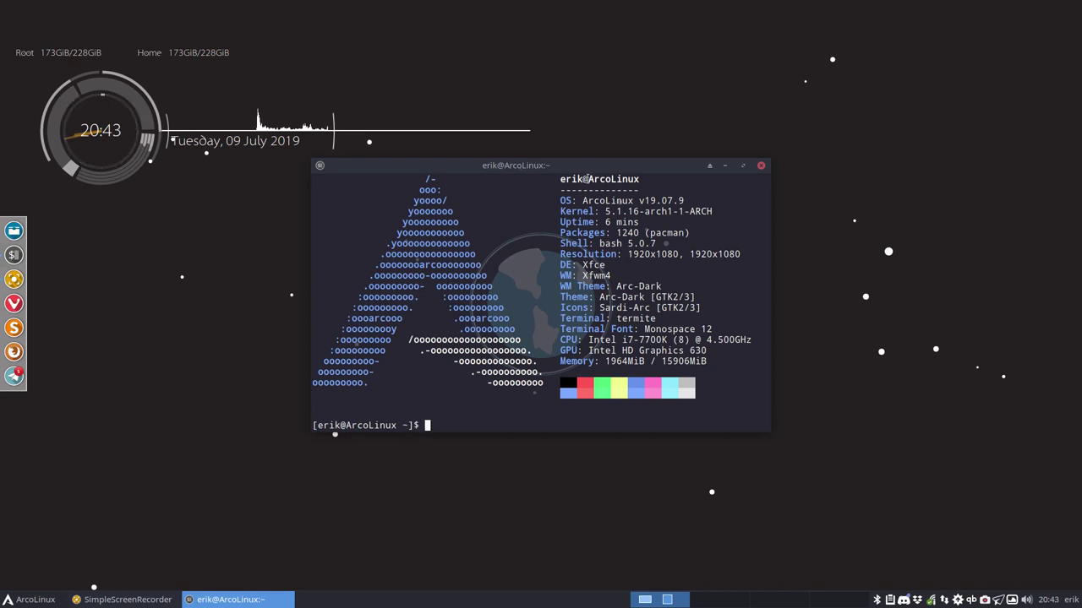
{"action": "left_click_drag", "start_coordinate": [573, 172], "coordinate": [1063, 134]}
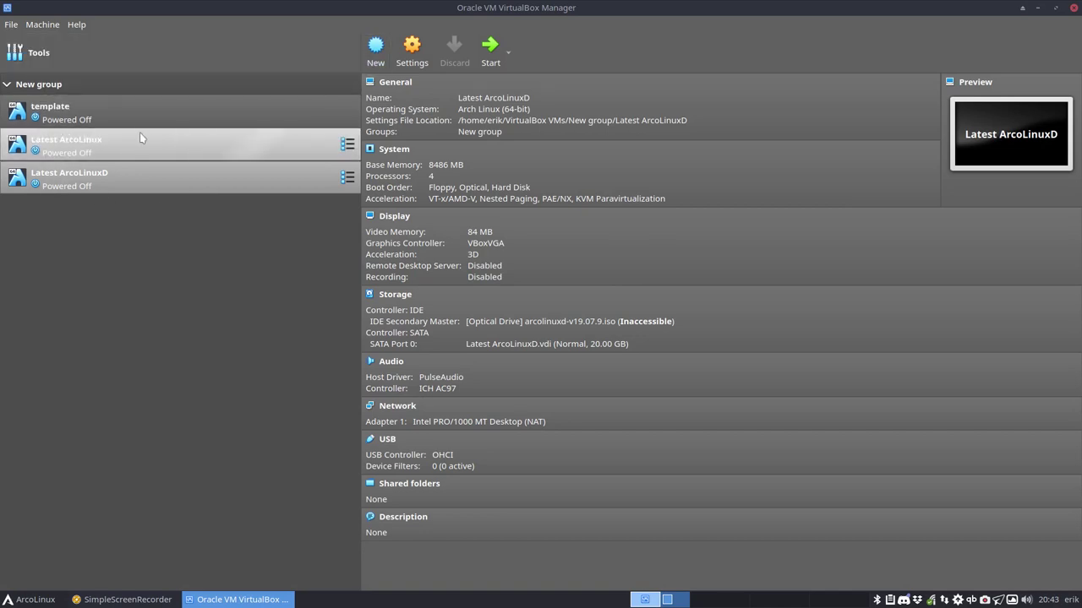
Clone the template virtual machine under the name Bodhi, keeping the default path and clone options.
{"action": "right_click", "coordinate": [105, 118]}
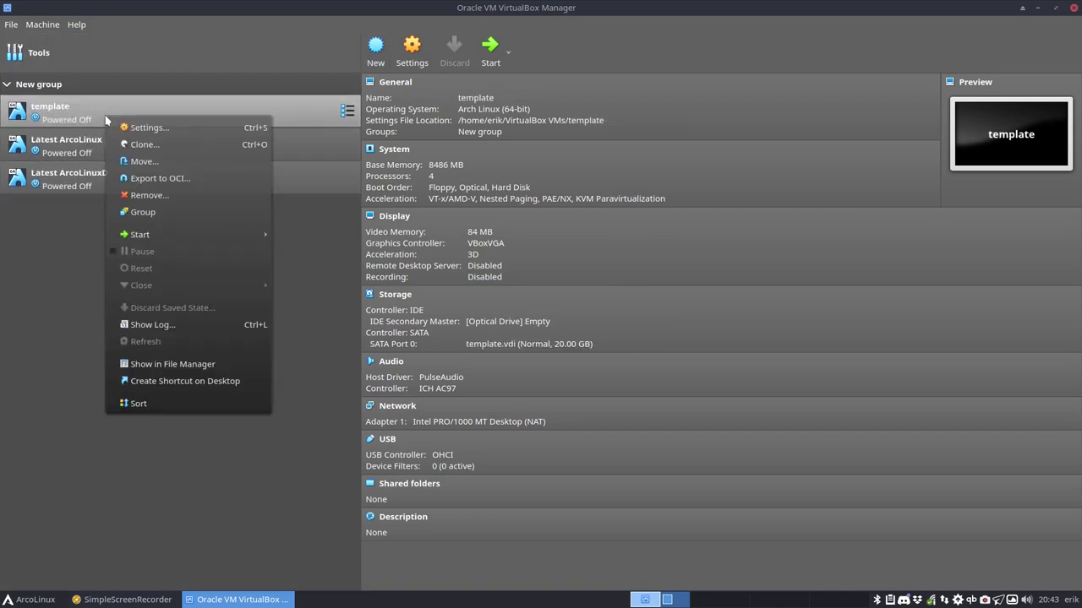
{"action": "left_click", "coordinate": [147, 148]}
{"action": "type", "text": "Bodhi"}
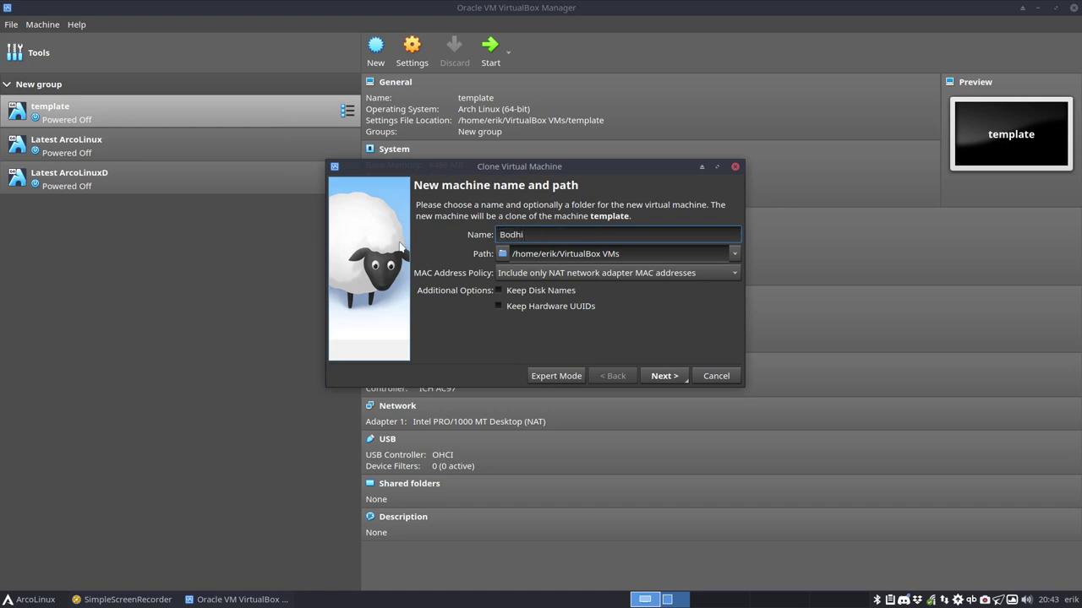
{"action": "key", "text": "Return"}
{"action": "key", "text": "Return"}
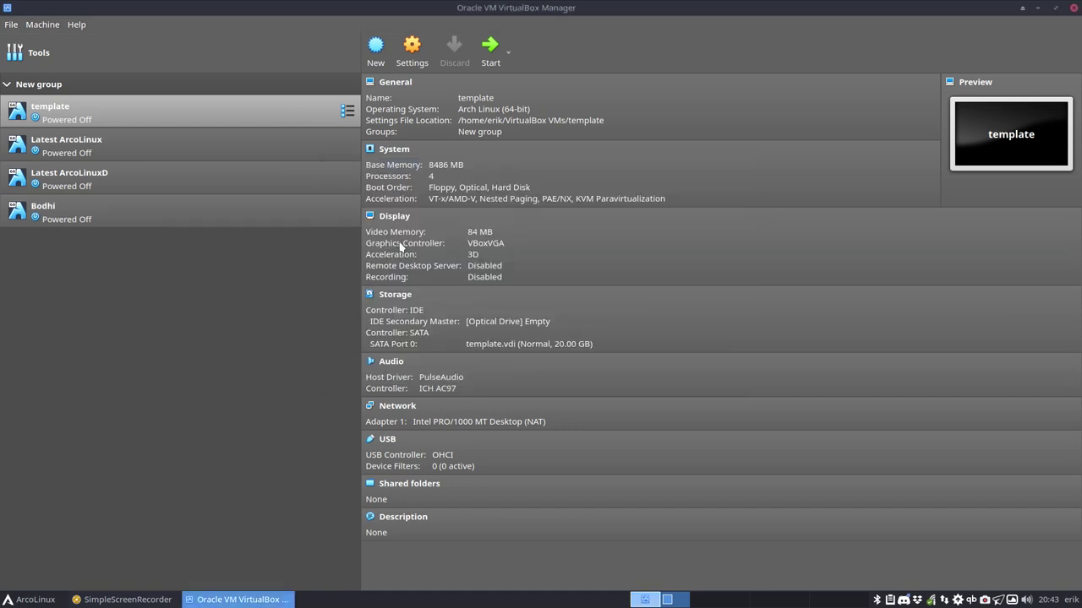
Load bodhi-5.0.0-64.iso into the optical drive of the Bodhi virtual machine.
{"action": "left_click", "coordinate": [237, 220]}
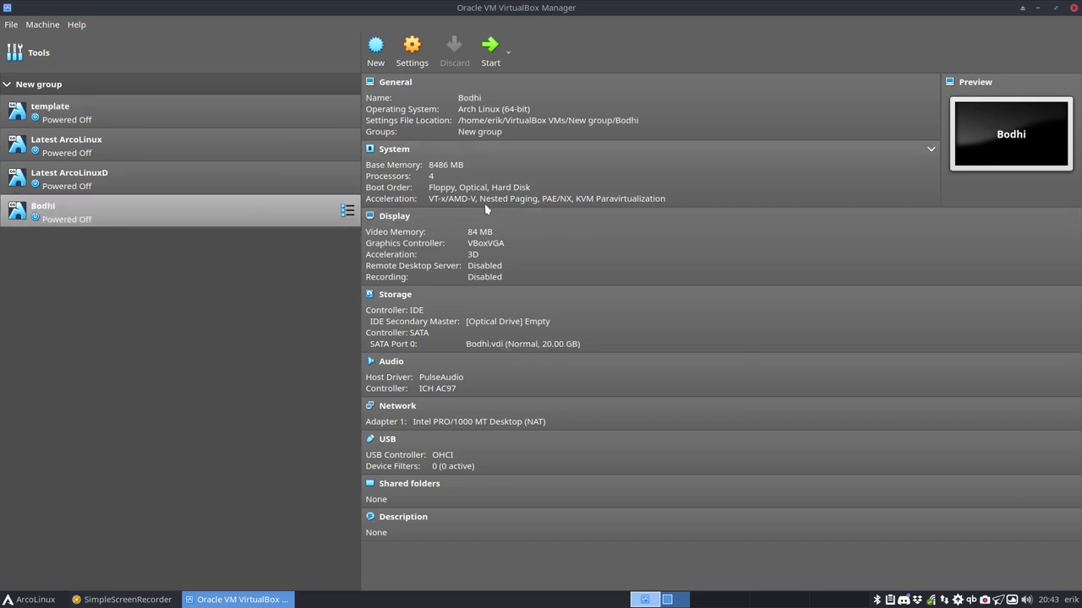
{"action": "left_click", "coordinate": [513, 325]}
{"action": "left_click", "coordinate": [591, 337]}
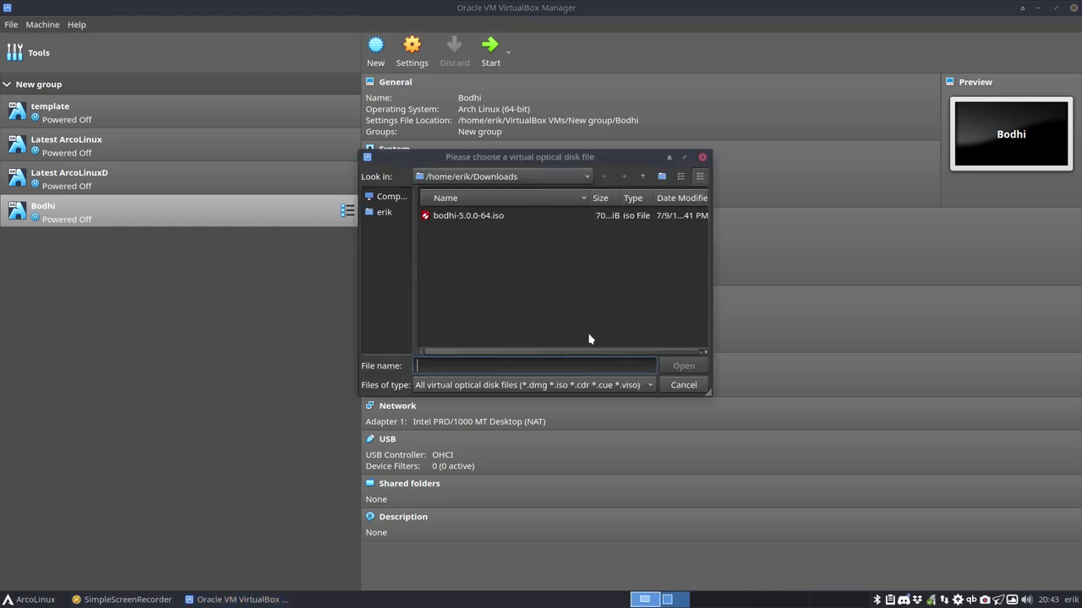
{"action": "double_click", "coordinate": [473, 216]}
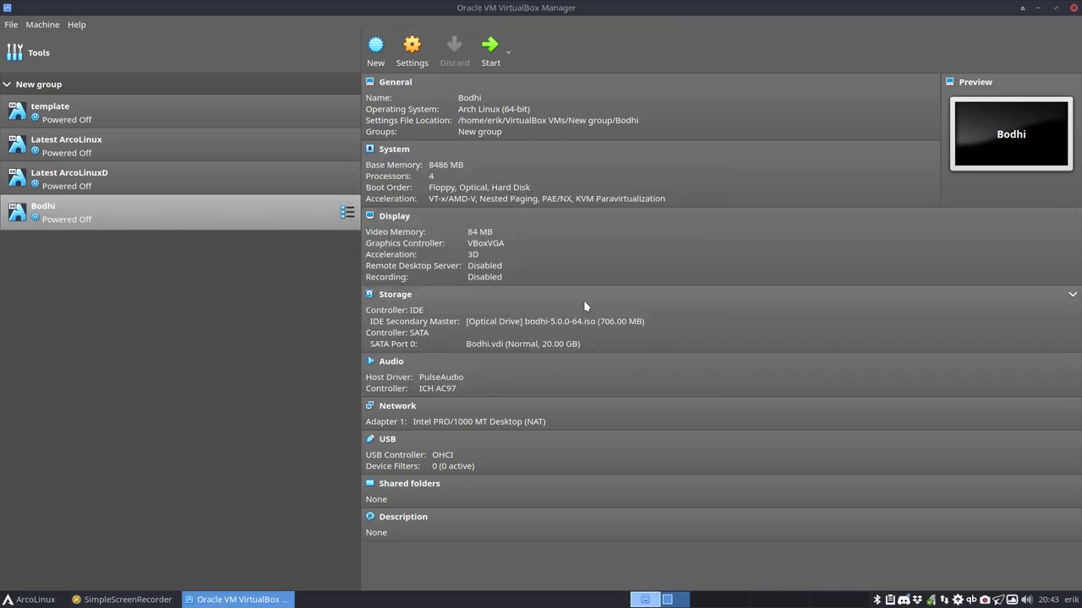
Start the Bodhi virtual machine and show it in full screen at the boot menu.
{"action": "double_click", "coordinate": [215, 230]}
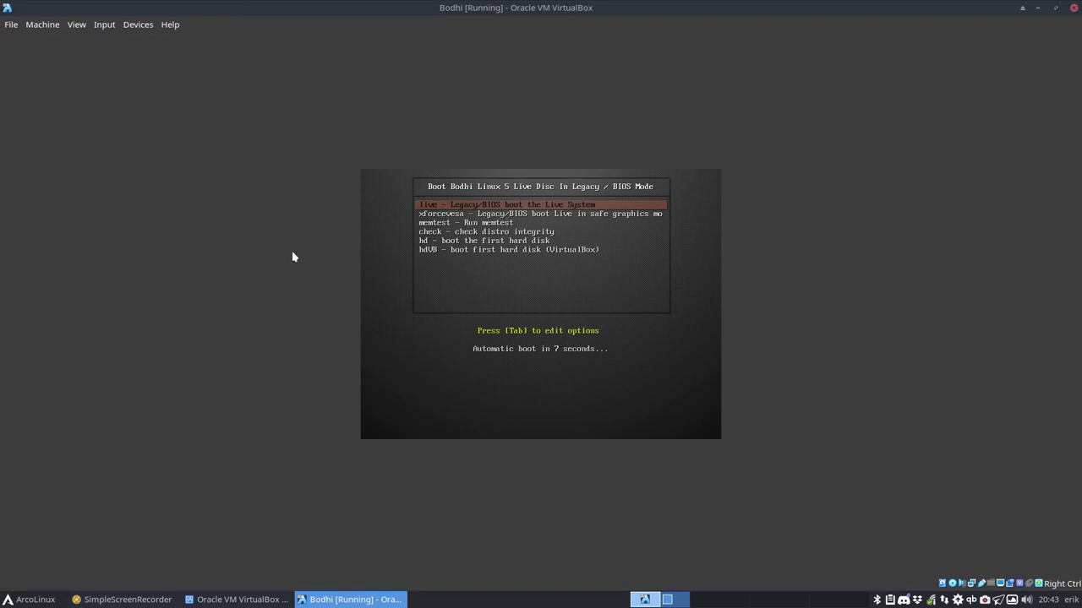
{"action": "key", "text": "ctrl+alt+Right"}
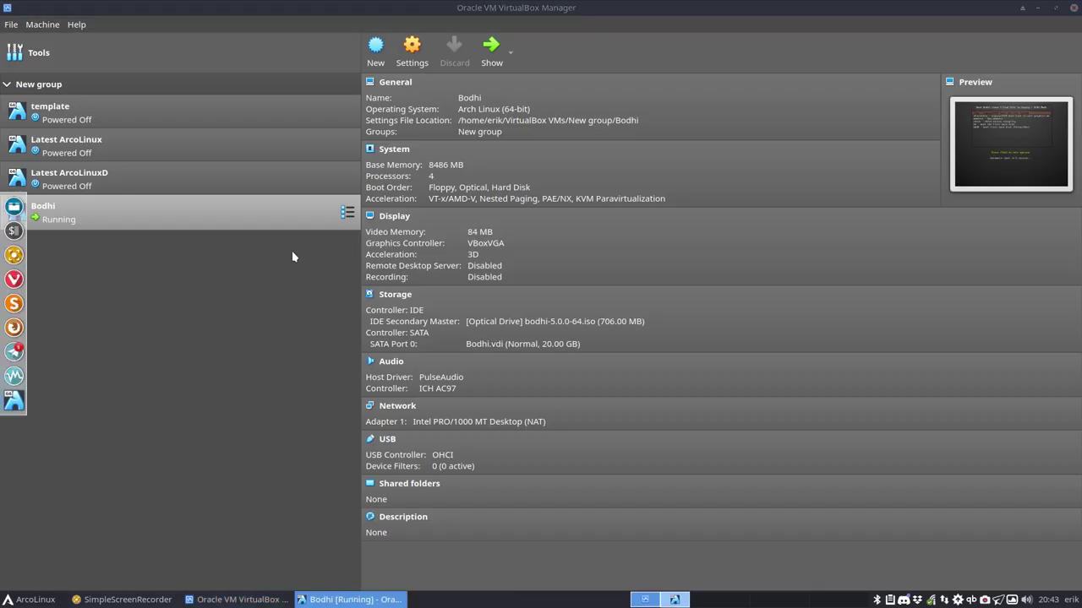
{"action": "key", "text": "ctrl+alt+Left"}
{"action": "left_click_drag", "start_coordinate": [328, 141], "coordinate": [310, 140]}
{"action": "double_click", "coordinate": [310, 140]}
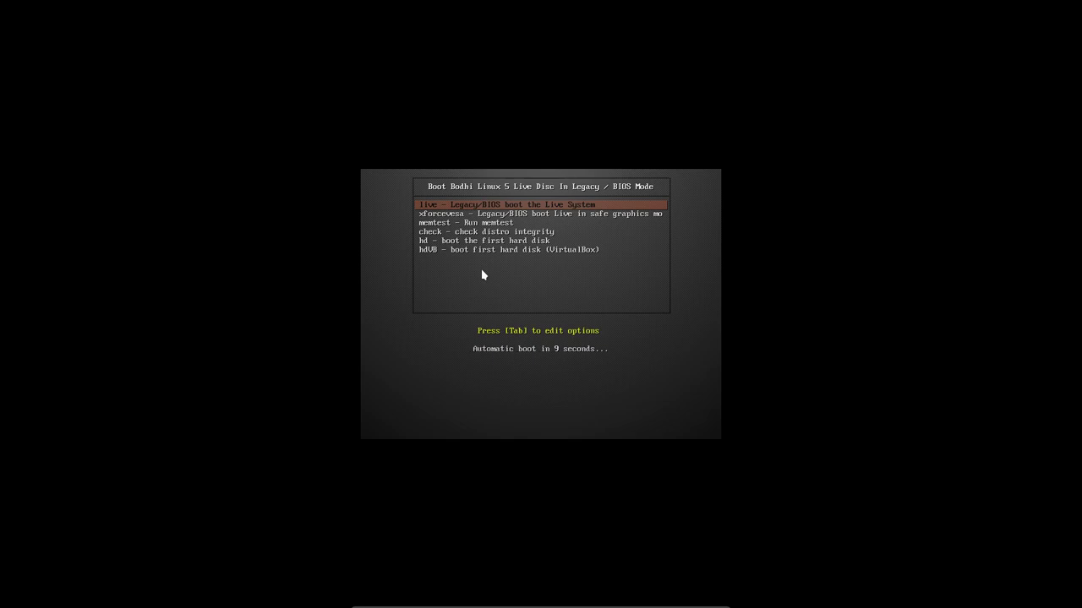
Inspect the boot parameters of the xforcevesa and live boot entries without editing them.
{"action": "key", "text": "Down"}
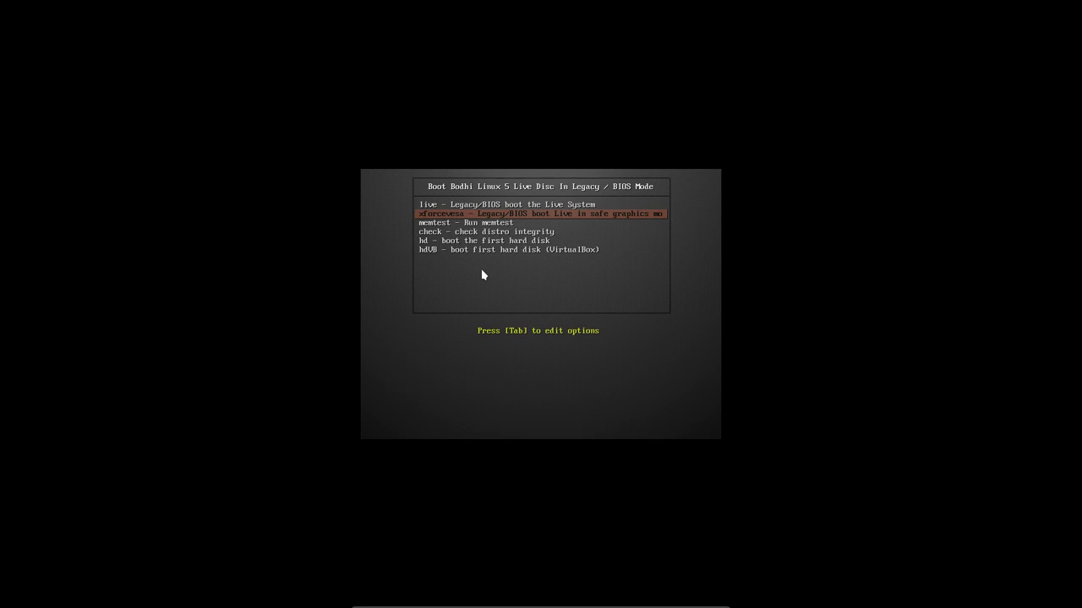
{"action": "key", "text": "Tab"}
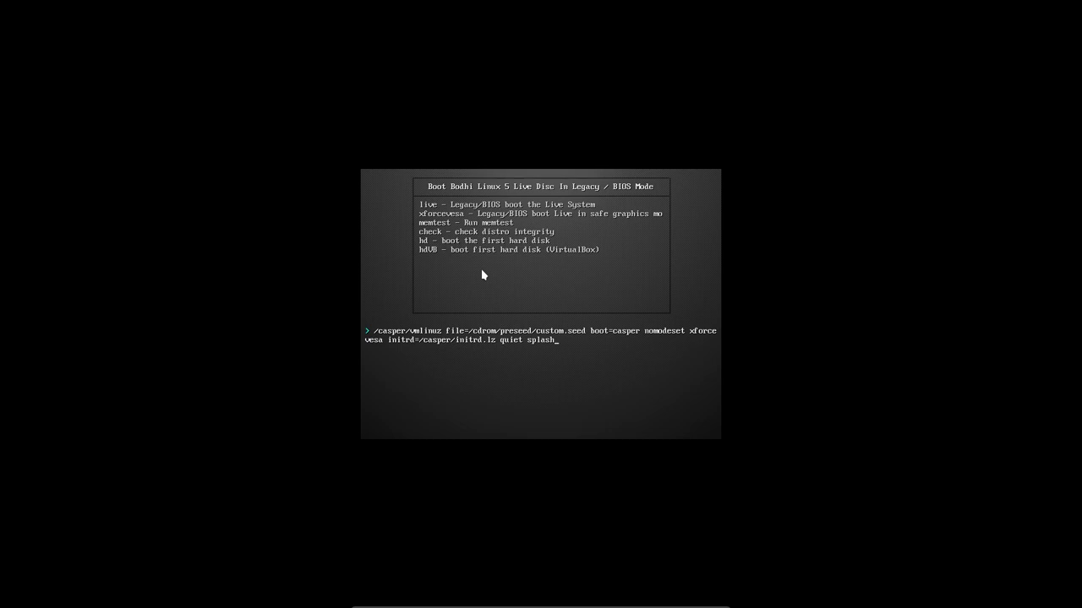
{"action": "key", "text": "Escape"}
{"action": "key", "text": "Up"}
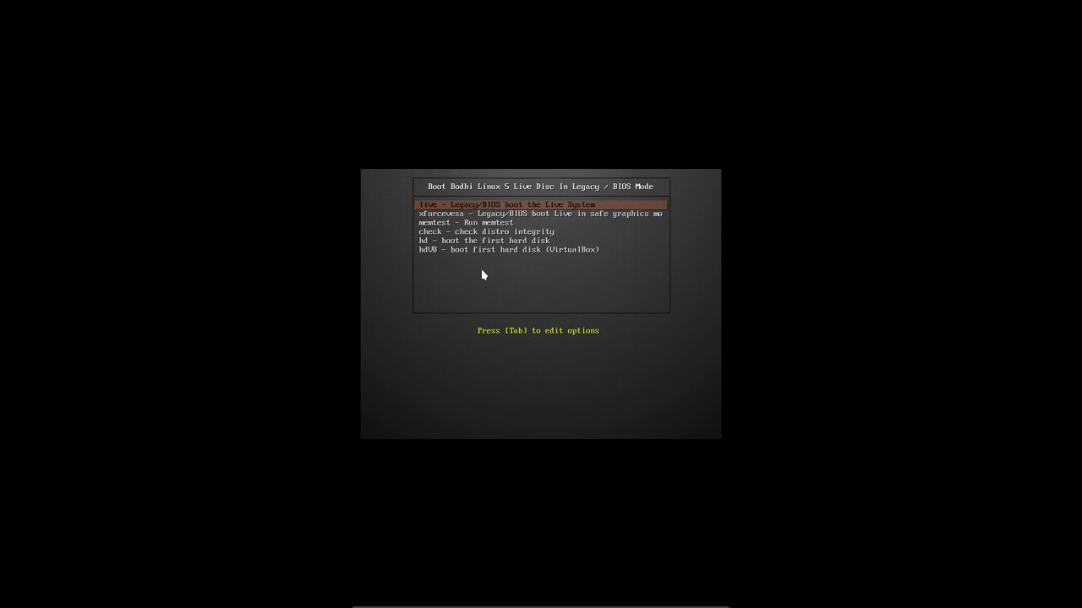
{"action": "key", "text": "Tab"}
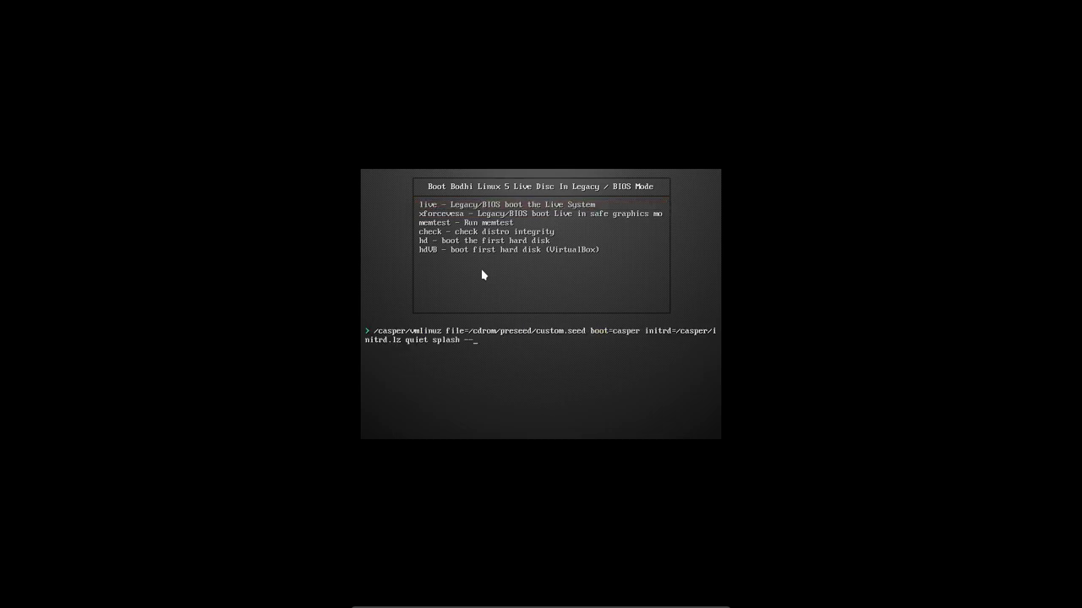
{"action": "key", "text": "Escape"}
Run the memtest entry from the boot menu and exit the memory test.
{"action": "key", "text": "Down"}
{"action": "key", "text": "Down"}
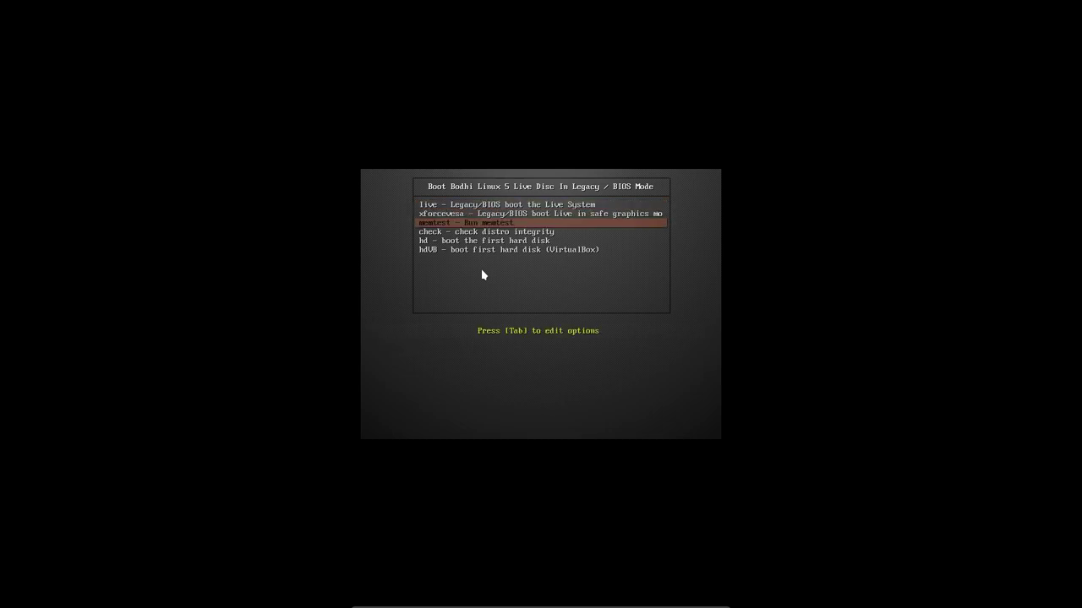
{"action": "key", "text": "Return"}
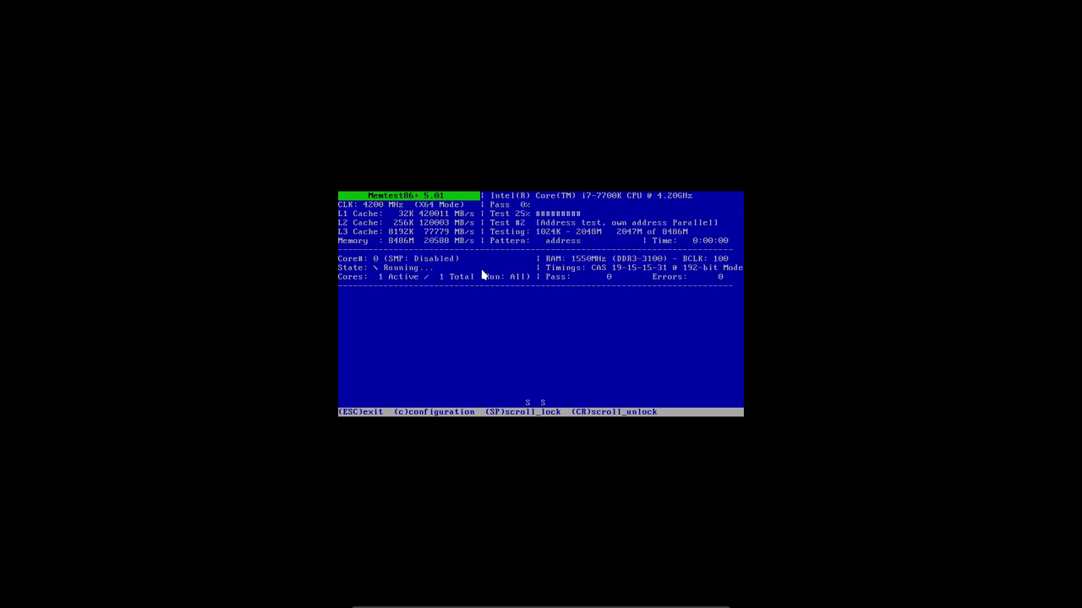
{"action": "key", "text": "Escape"}
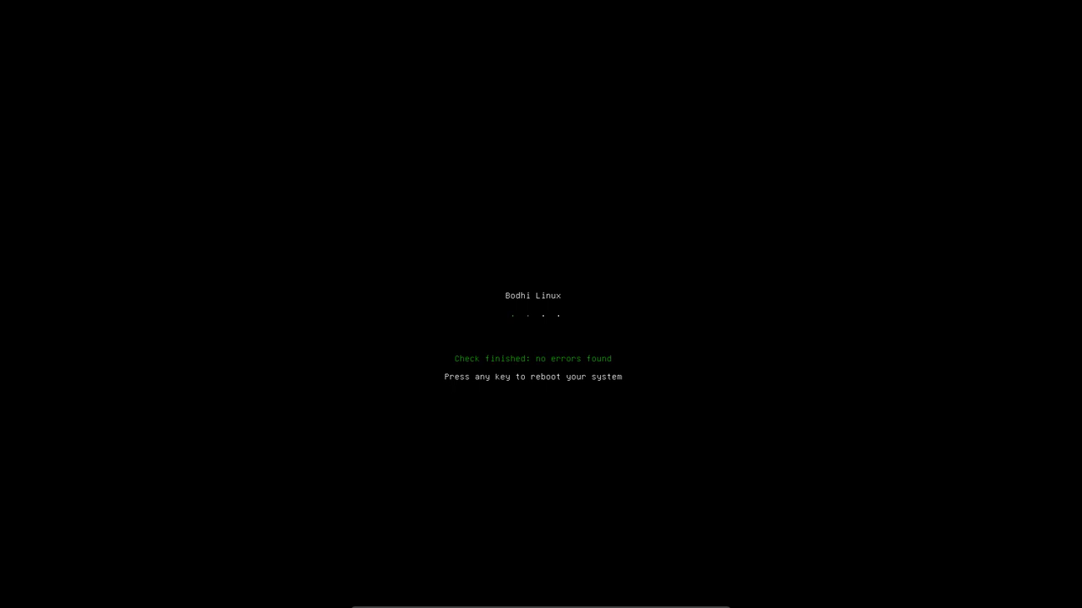
Reboot from the finished disc check into the Bodhi Linux live desktop.
{"action": "key", "text": "Return"}
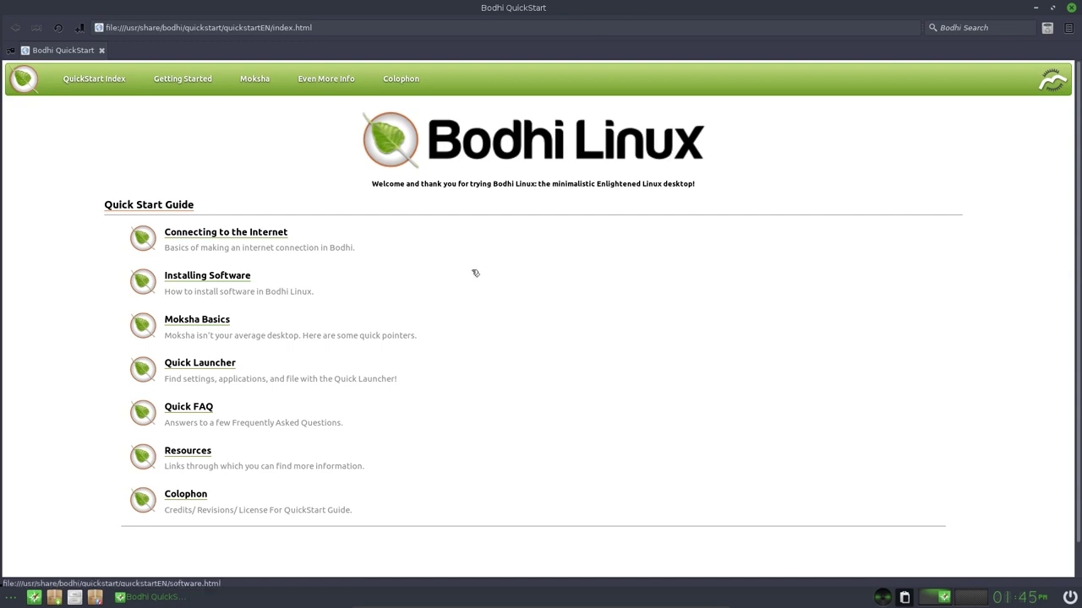
Look through the application categories, open the Bodhi AppCenter from System Tools and close it again.
{"action": "left_click", "coordinate": [10, 598]}
{"action": "mouse_move", "coordinate": [68, 480]}
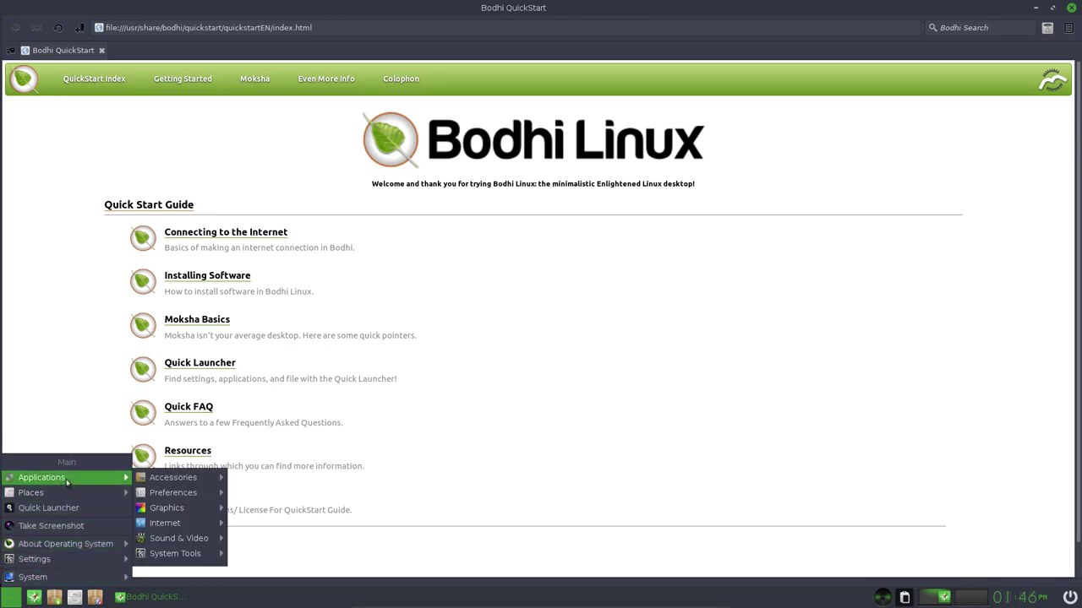
{"action": "mouse_move", "coordinate": [169, 484]}
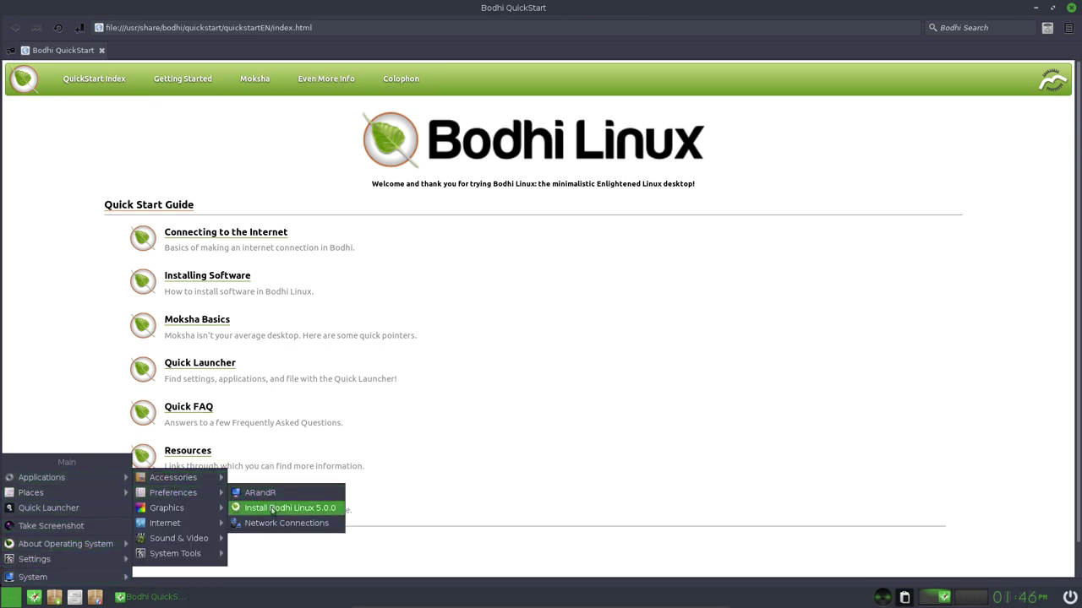
{"action": "mouse_move", "coordinate": [178, 514]}
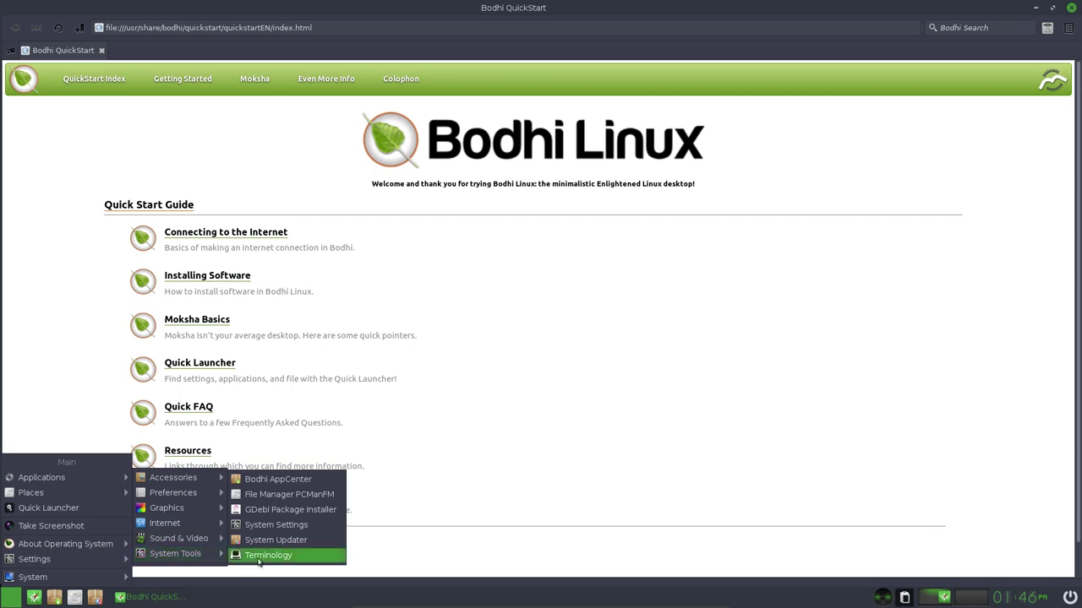
{"action": "left_click", "coordinate": [272, 479]}
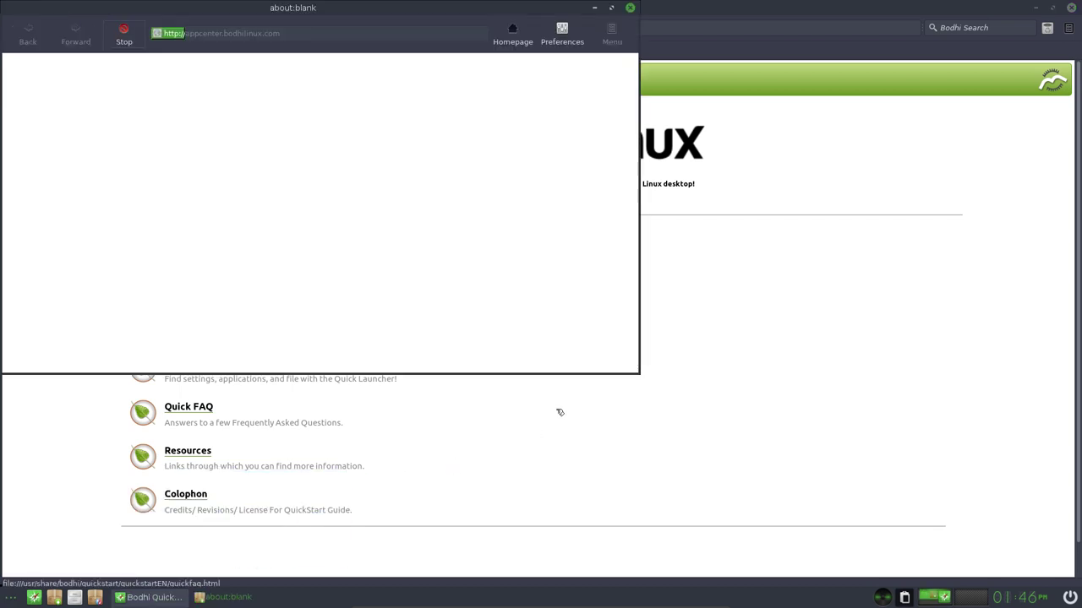
{"action": "left_click_drag", "start_coordinate": [334, 8], "coordinate": [541, 105]}
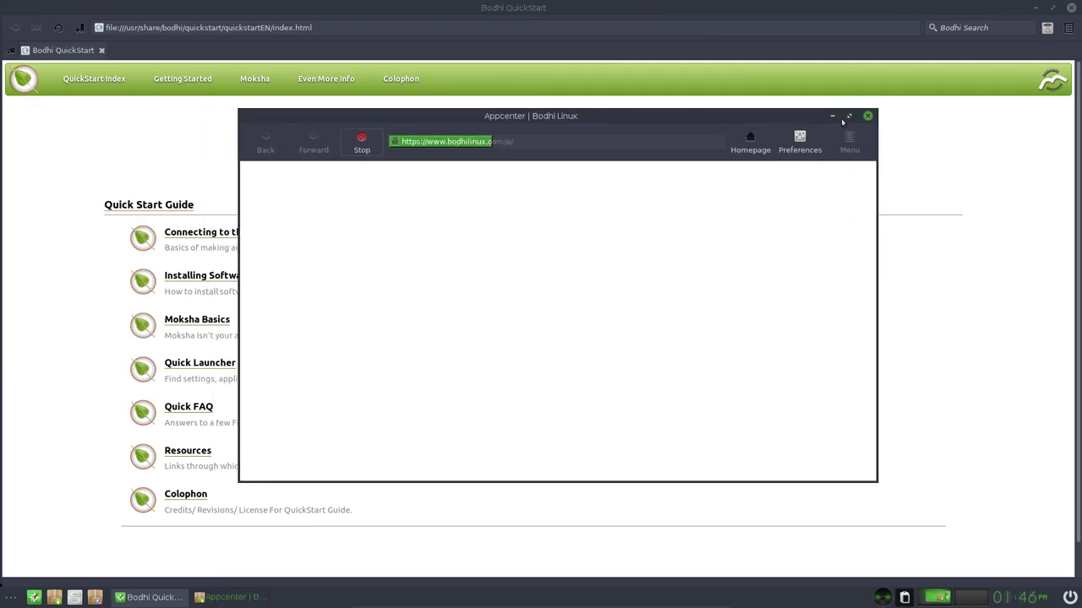
{"action": "left_click", "coordinate": [834, 102]}
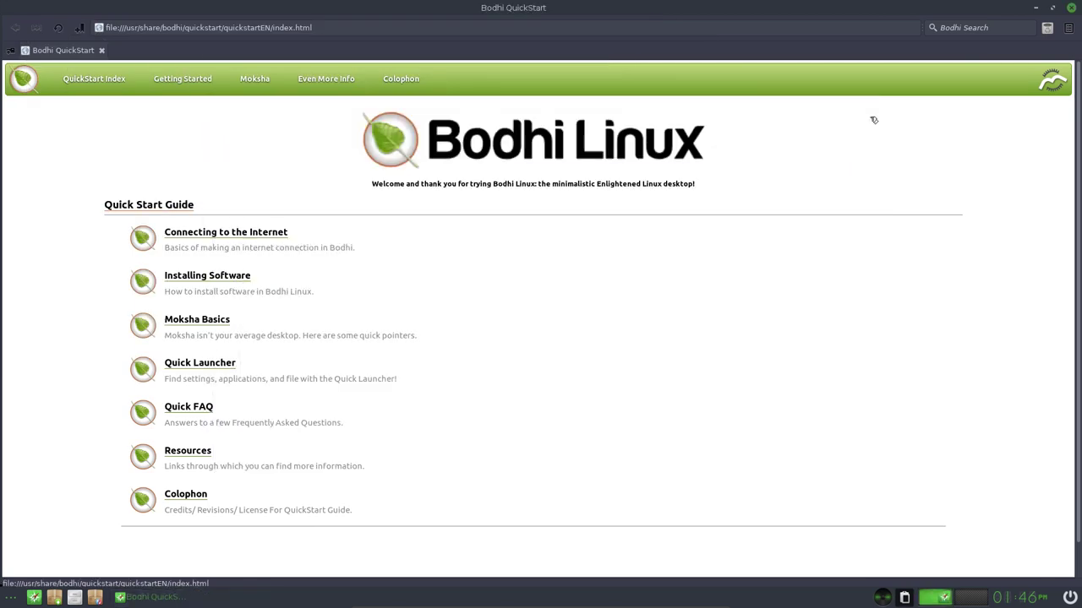
Open the desktop's full settings window and maximize it.
{"action": "left_click", "coordinate": [10, 597]}
{"action": "mouse_move", "coordinate": [84, 565]}
{"action": "left_click", "coordinate": [119, 564]}
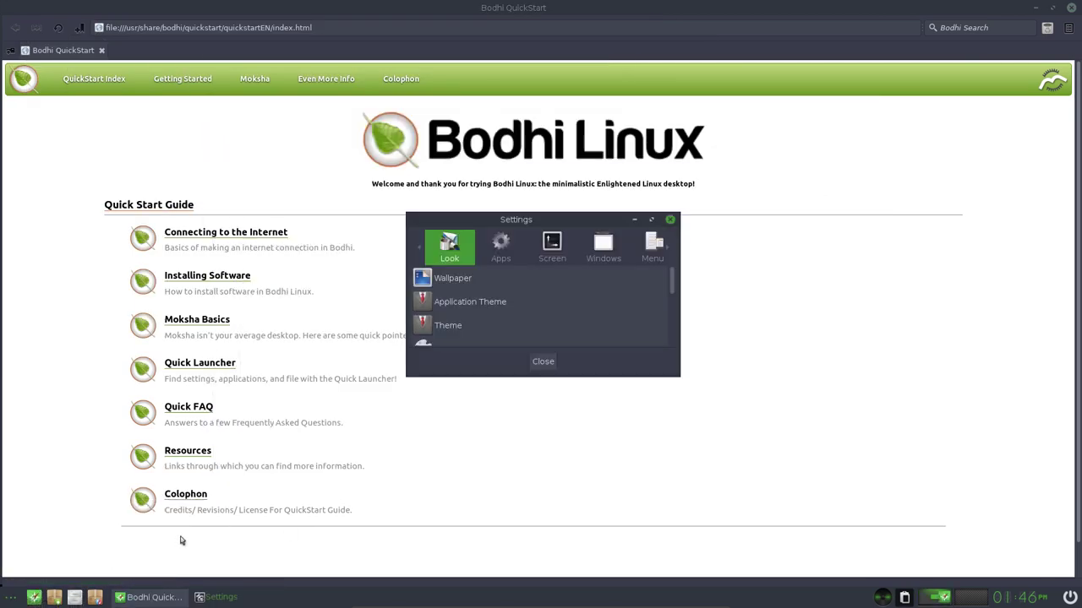
{"action": "double_click", "coordinate": [560, 220]}
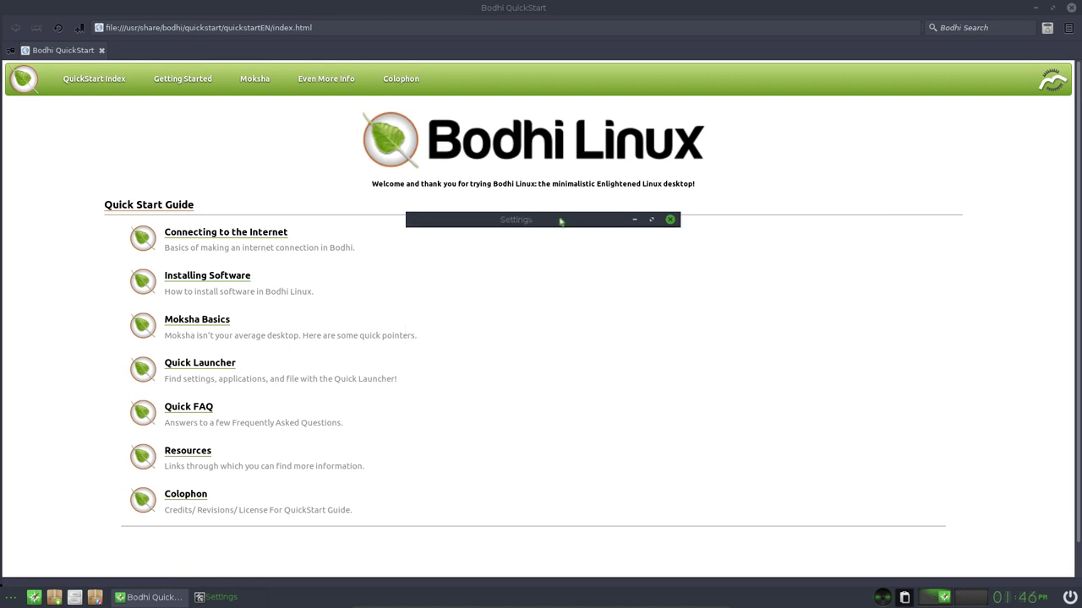
{"action": "double_click", "coordinate": [596, 222]}
{"action": "double_click", "coordinate": [595, 222]}
{"action": "double_click", "coordinate": [599, 224]}
{"action": "left_click", "coordinate": [651, 221]}
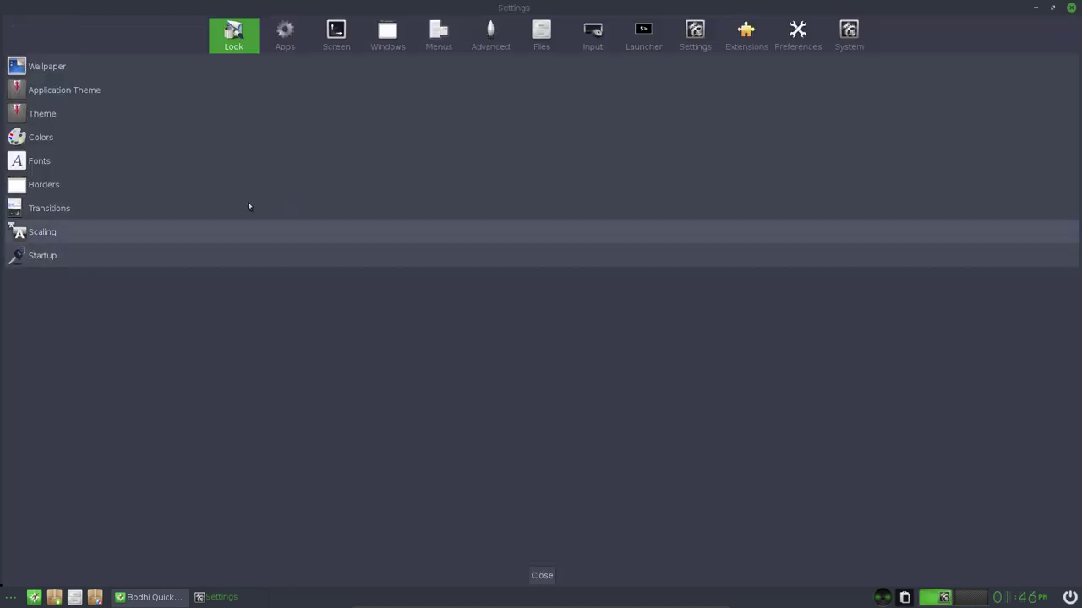
Look through the settings categories from Apps through Extensions, including Screen, Windows, Menus, Advanced, Files, Input and Launcher.
{"action": "left_click", "coordinate": [287, 38]}
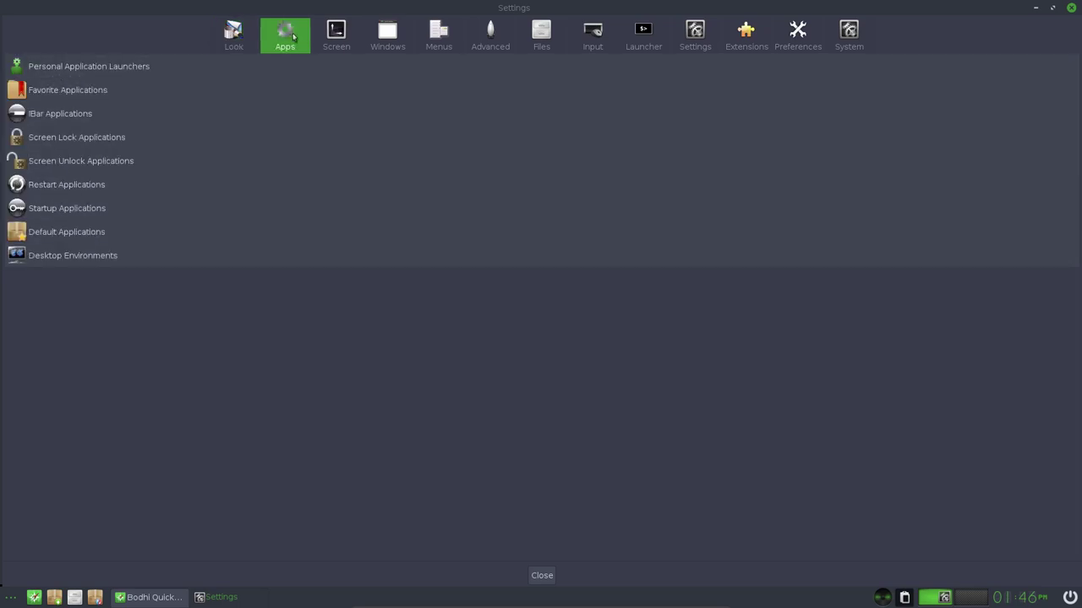
{"action": "left_click", "coordinate": [326, 45]}
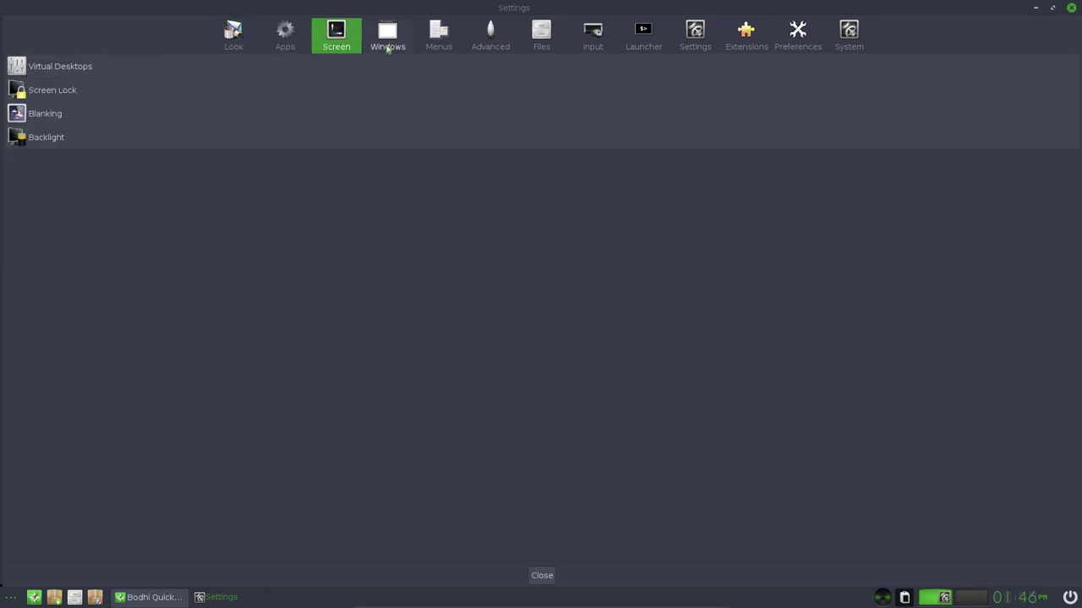
{"action": "left_click", "coordinate": [387, 48]}
{"action": "left_click", "coordinate": [436, 48]}
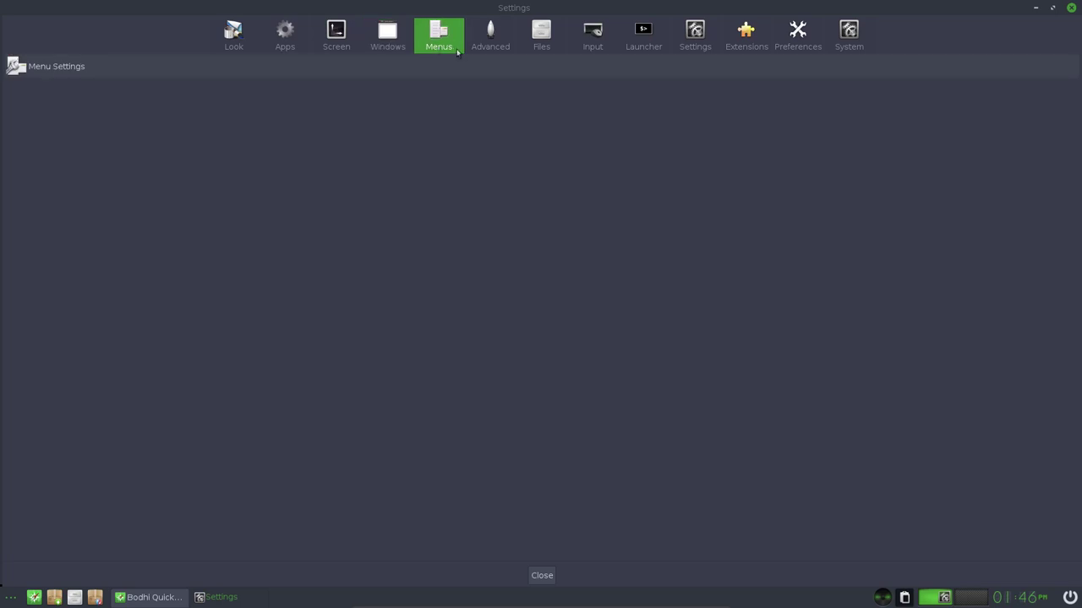
{"action": "left_click", "coordinate": [490, 48]}
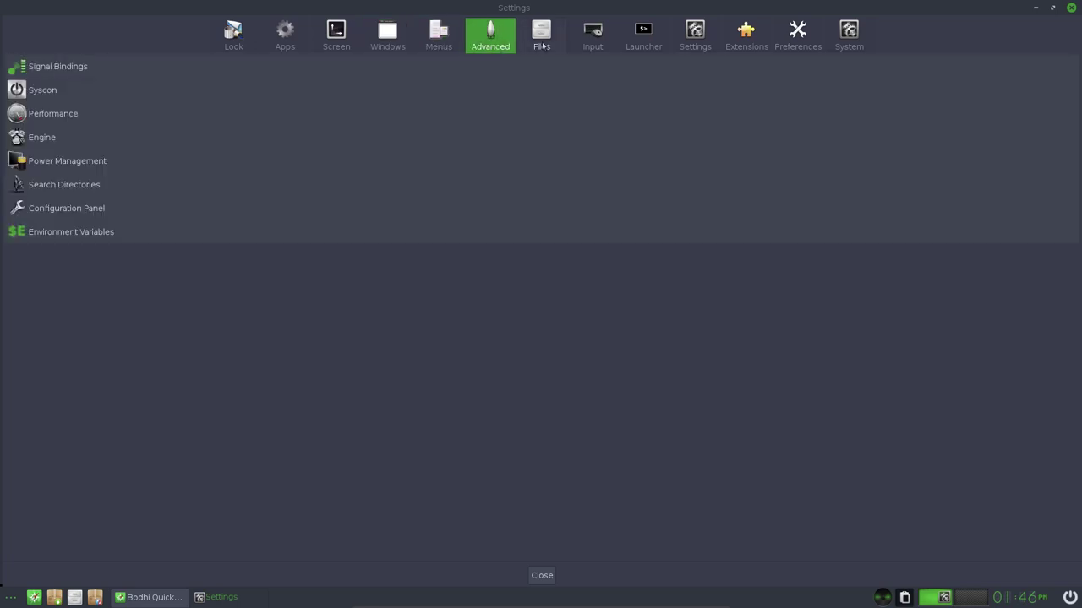
{"action": "left_click", "coordinate": [543, 46]}
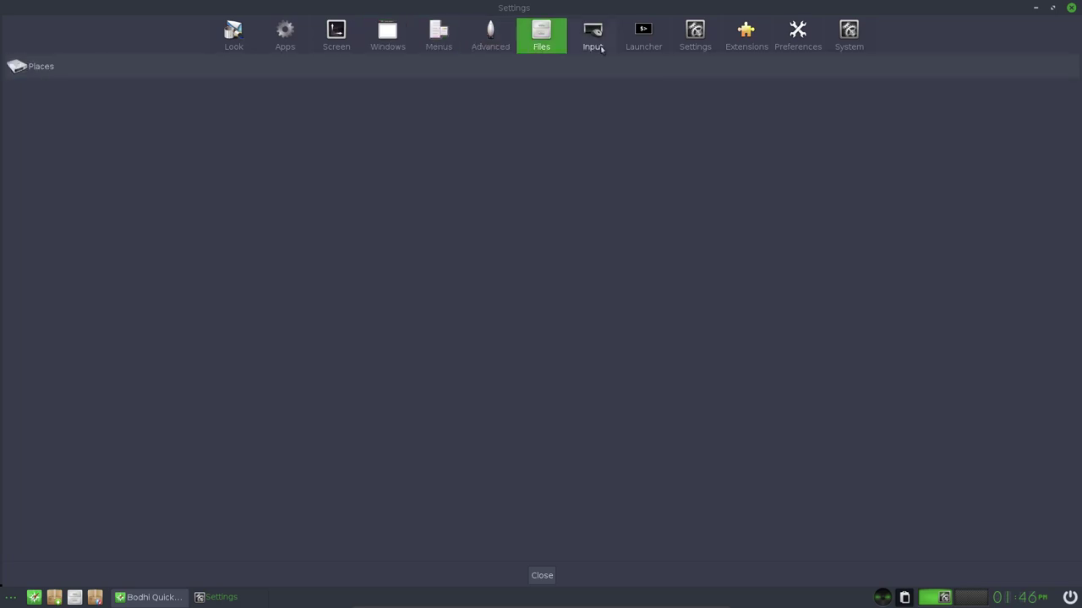
{"action": "left_click", "coordinate": [602, 49]}
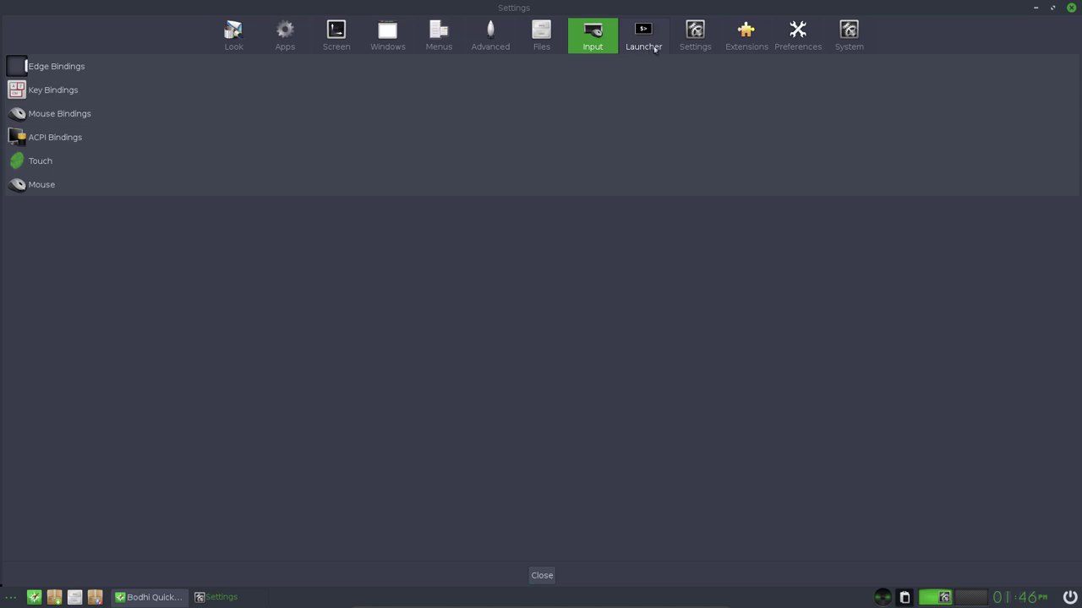
{"action": "left_click", "coordinate": [655, 49]}
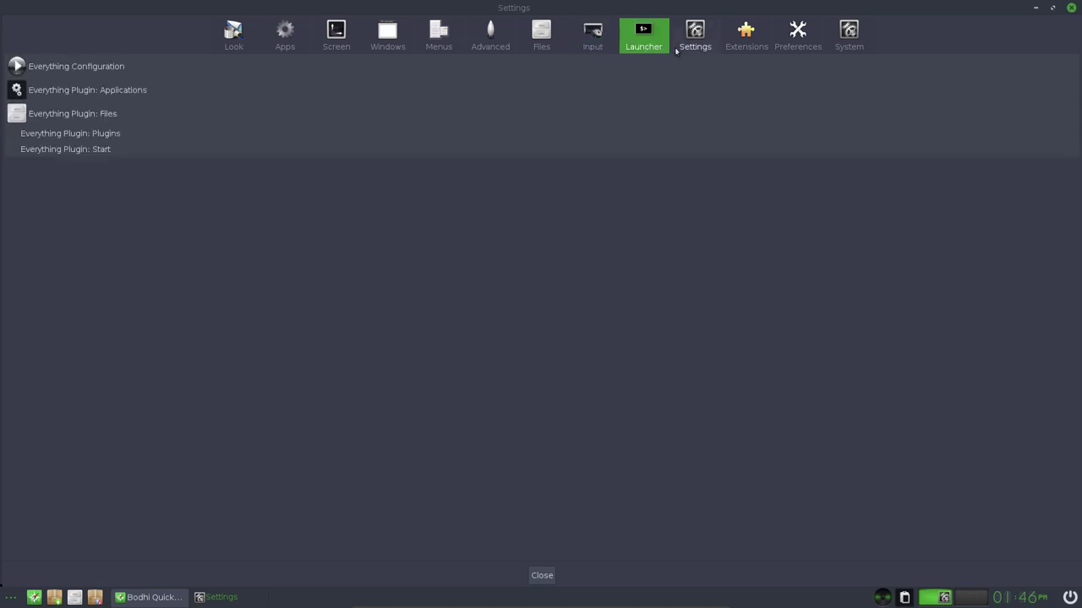
{"action": "left_click", "coordinate": [683, 49]}
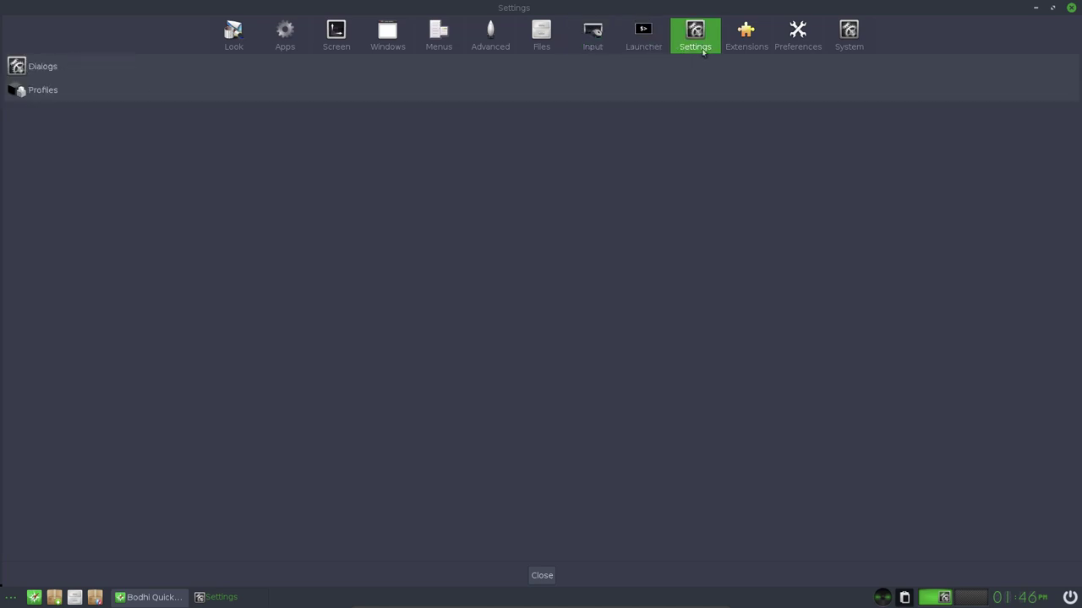
{"action": "left_click", "coordinate": [748, 49]}
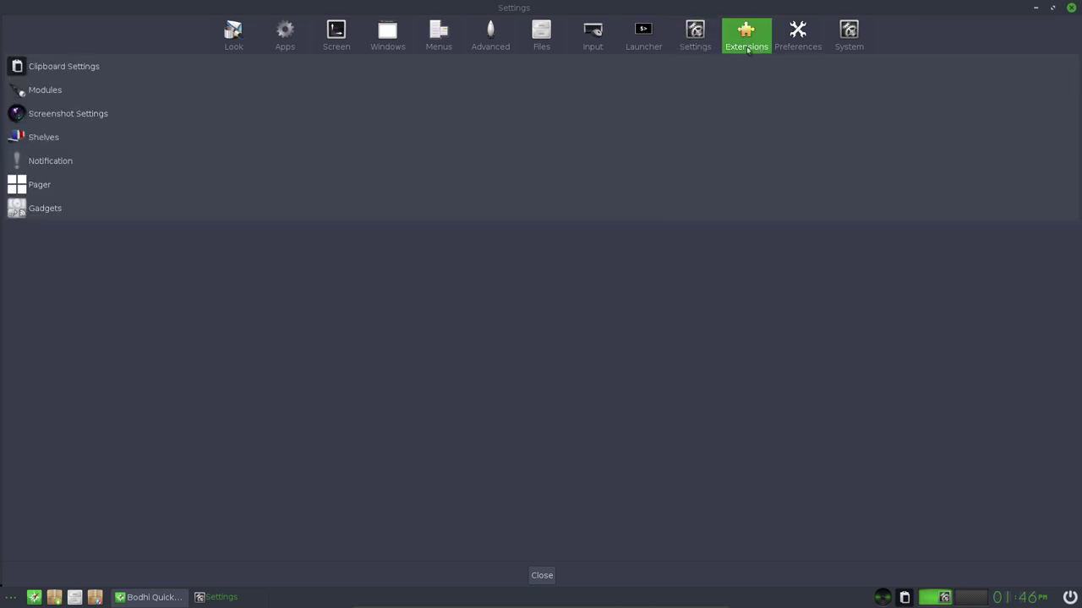
Open eSudo Properties from the Preferences category of the settings and close it again.
{"action": "left_click", "coordinate": [789, 49]}
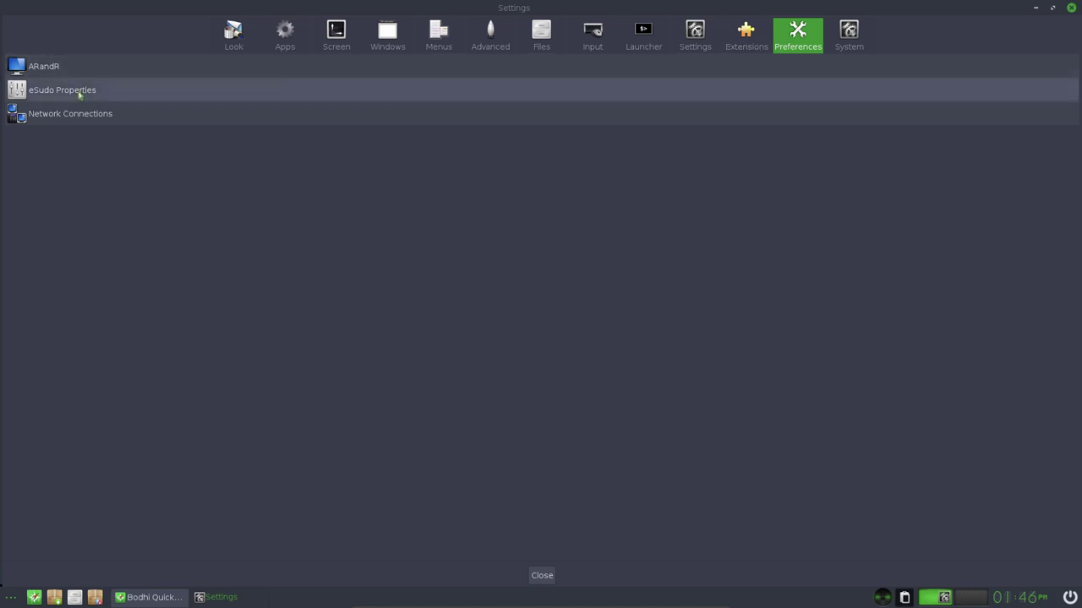
{"action": "left_click", "coordinate": [286, 98]}
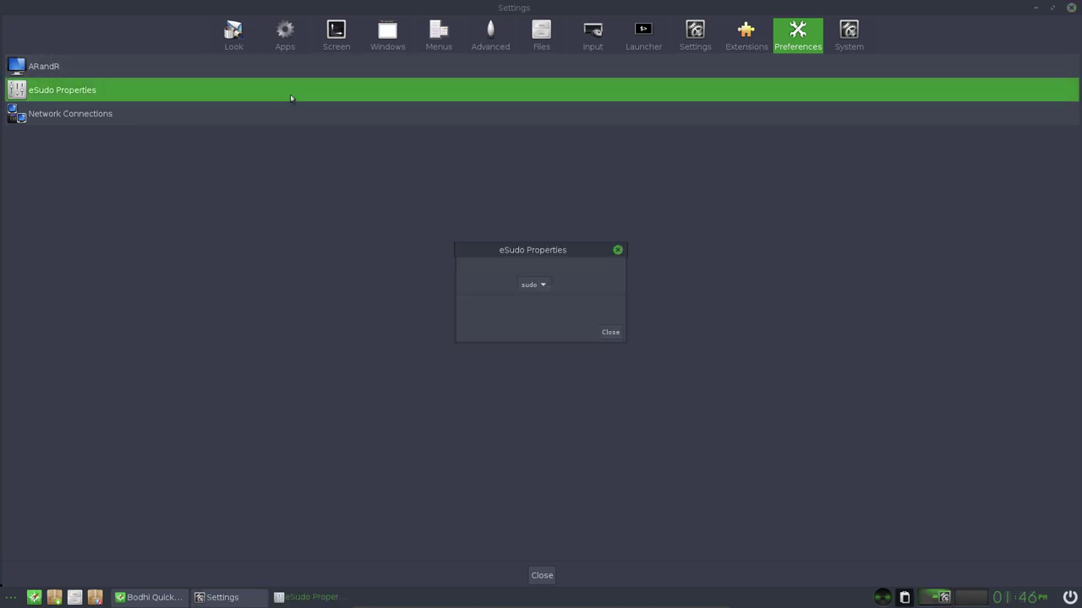
{"action": "left_click", "coordinate": [617, 251]}
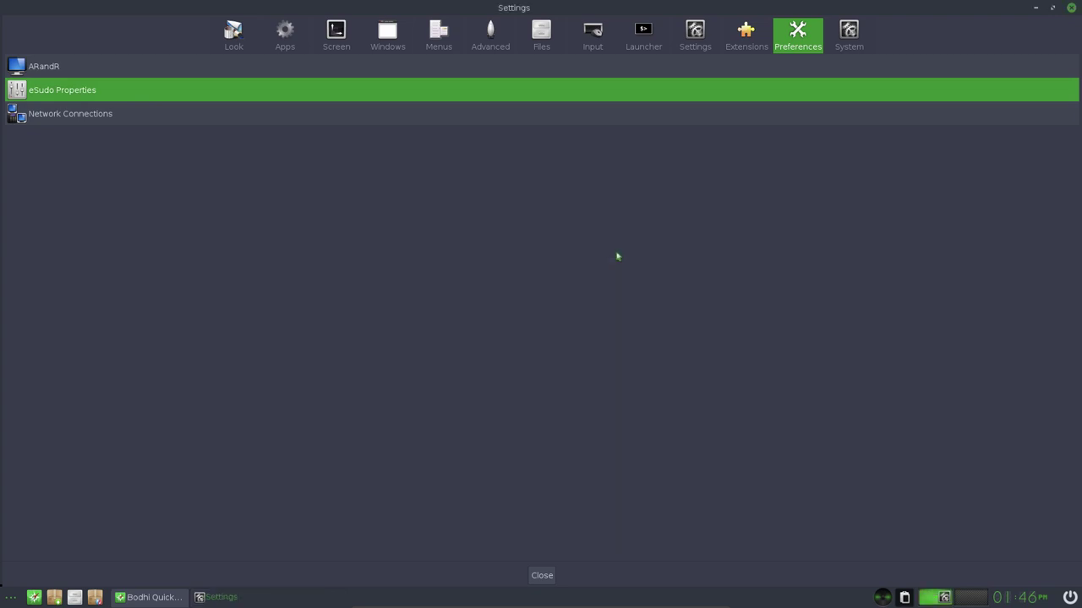
Launch Install Bodhi Linux 5.0.0 from the System category of the settings and dismiss the execution error dialog.
{"action": "left_click", "coordinate": [850, 41]}
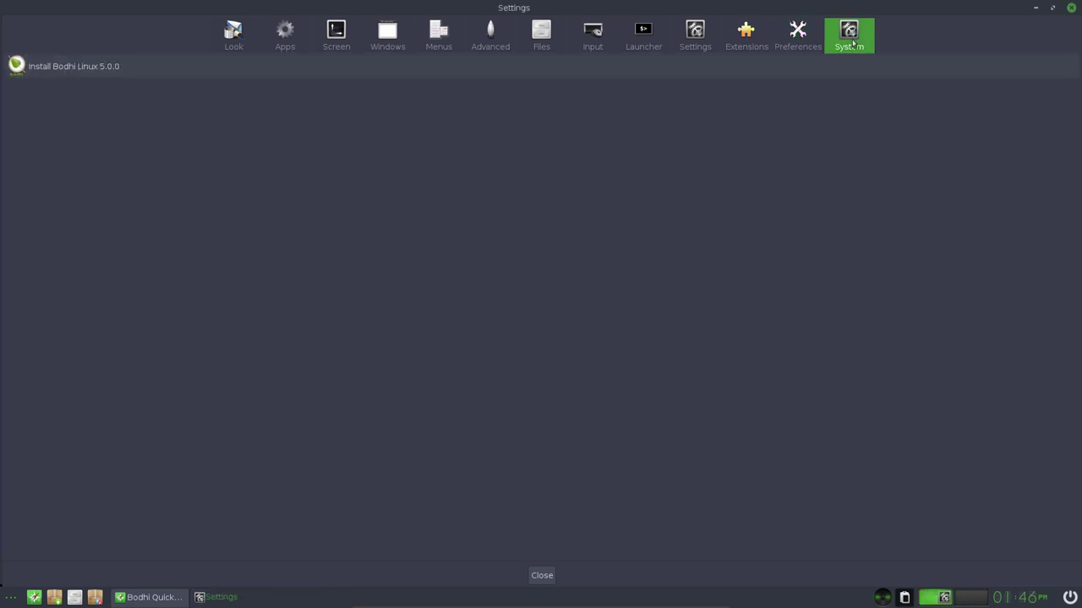
{"action": "left_click", "coordinate": [101, 71]}
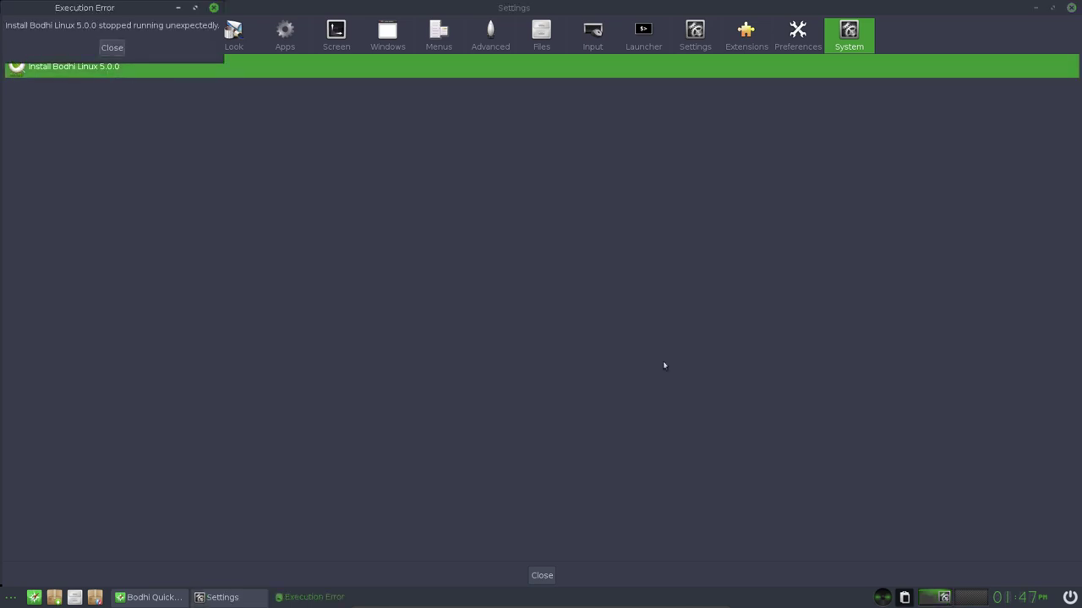
{"action": "left_click", "coordinate": [114, 48]}
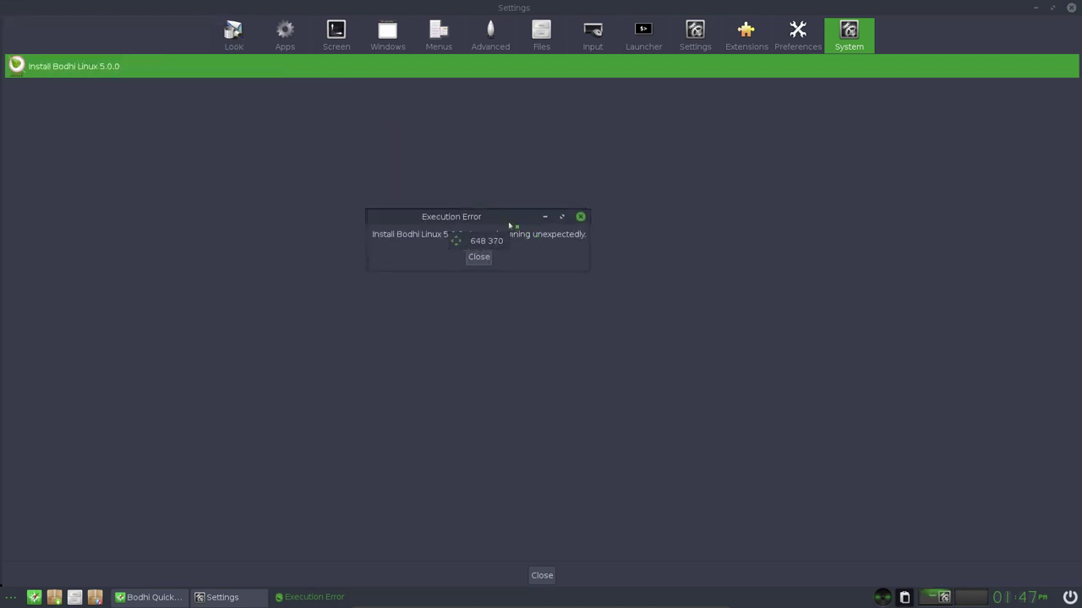
{"action": "left_click", "coordinate": [497, 265]}
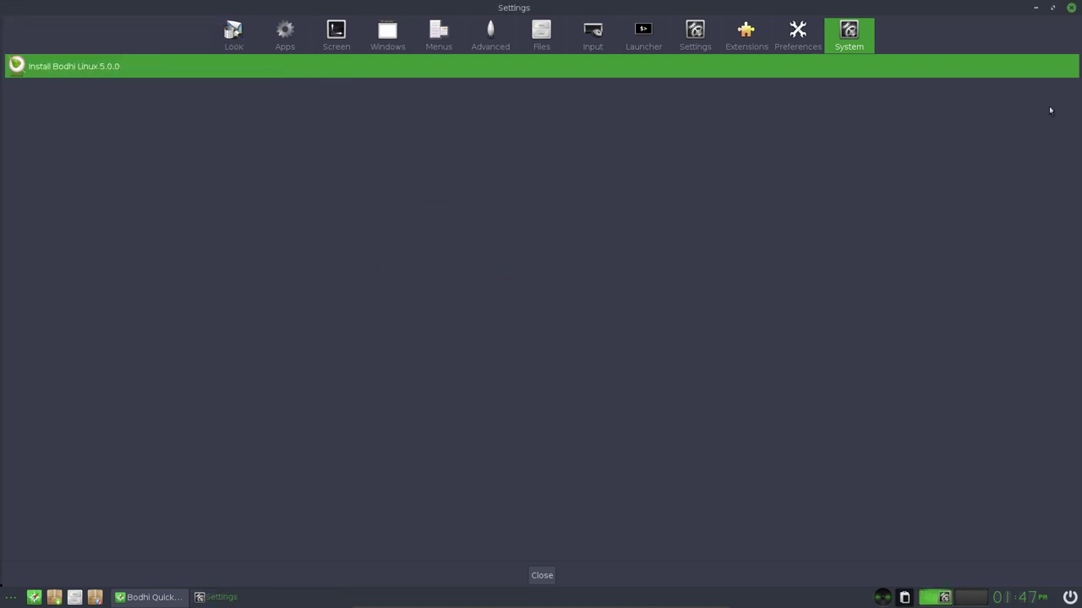
Close the Settings window and the Bodhi QuickStart guide, leaving only the installer on the desktop.
{"action": "left_click", "coordinate": [1070, 8]}
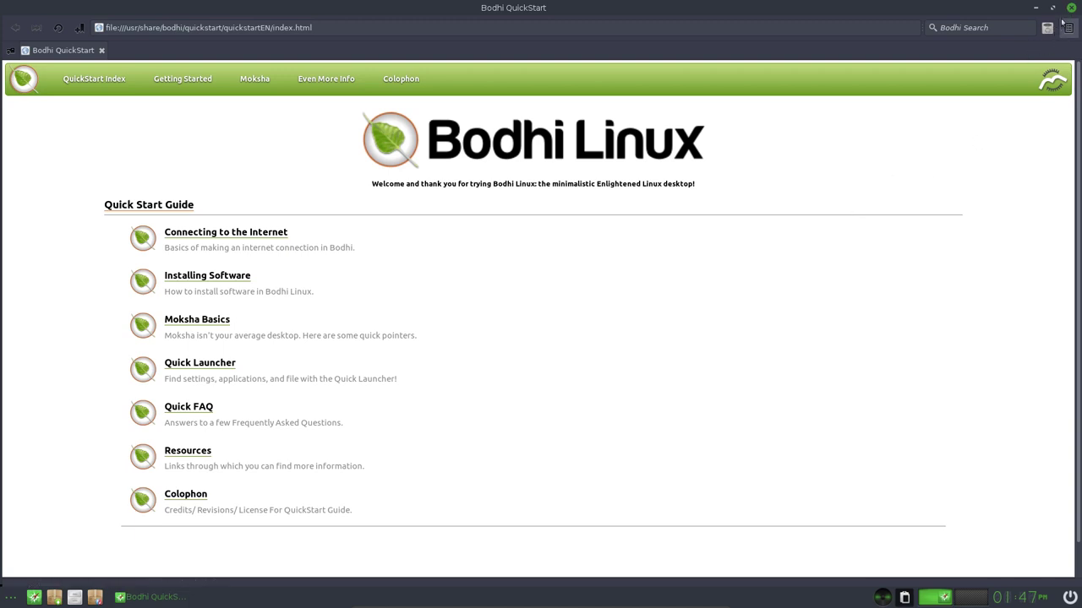
{"action": "left_click", "coordinate": [1070, 7]}
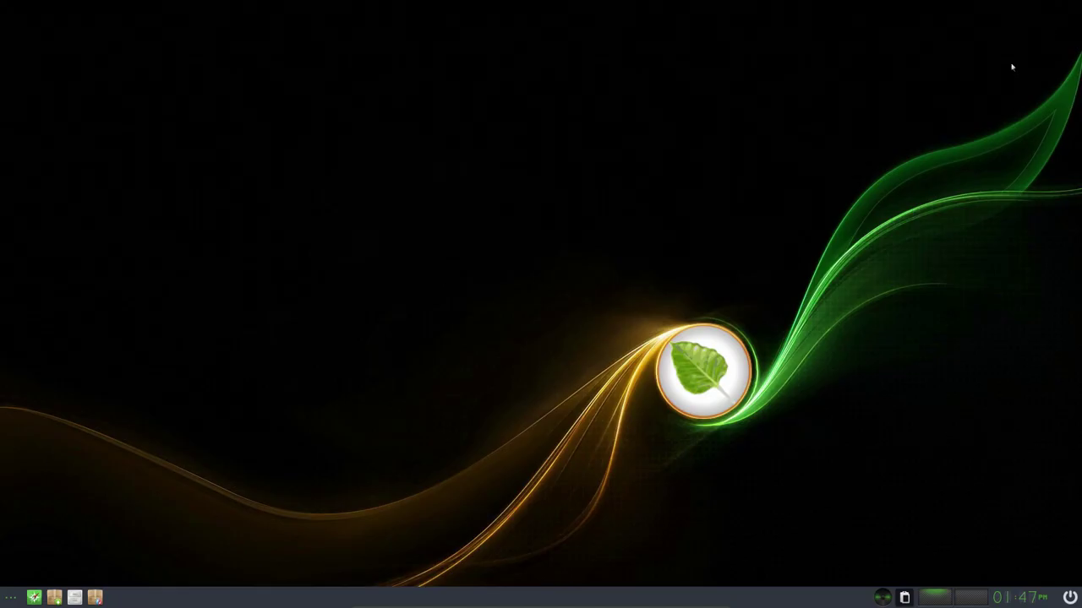
{"action": "left_click", "coordinate": [7, 600]}
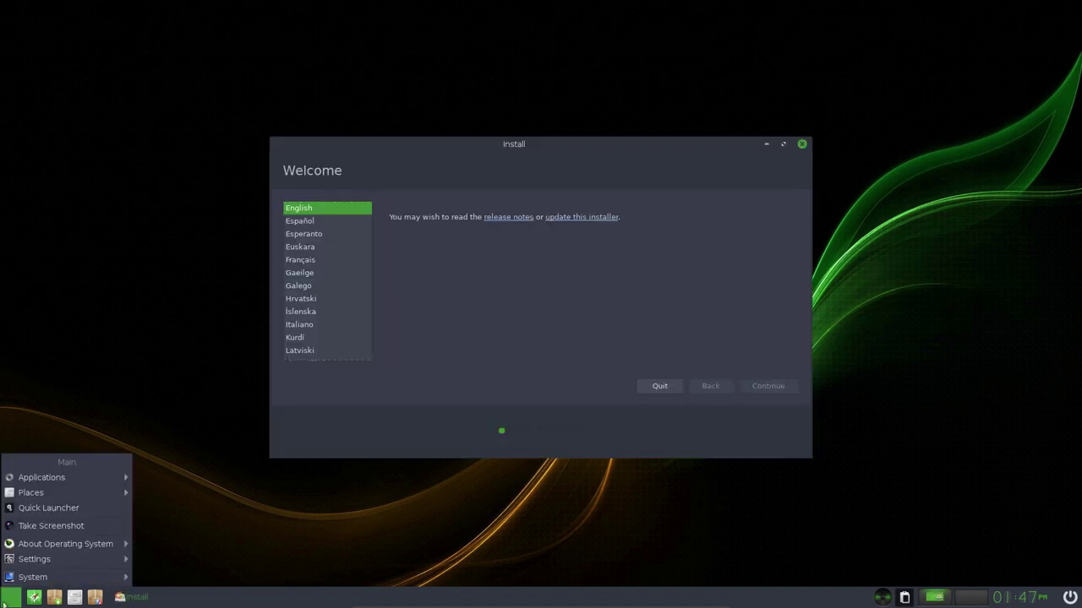
{"action": "left_click", "coordinate": [111, 330]}
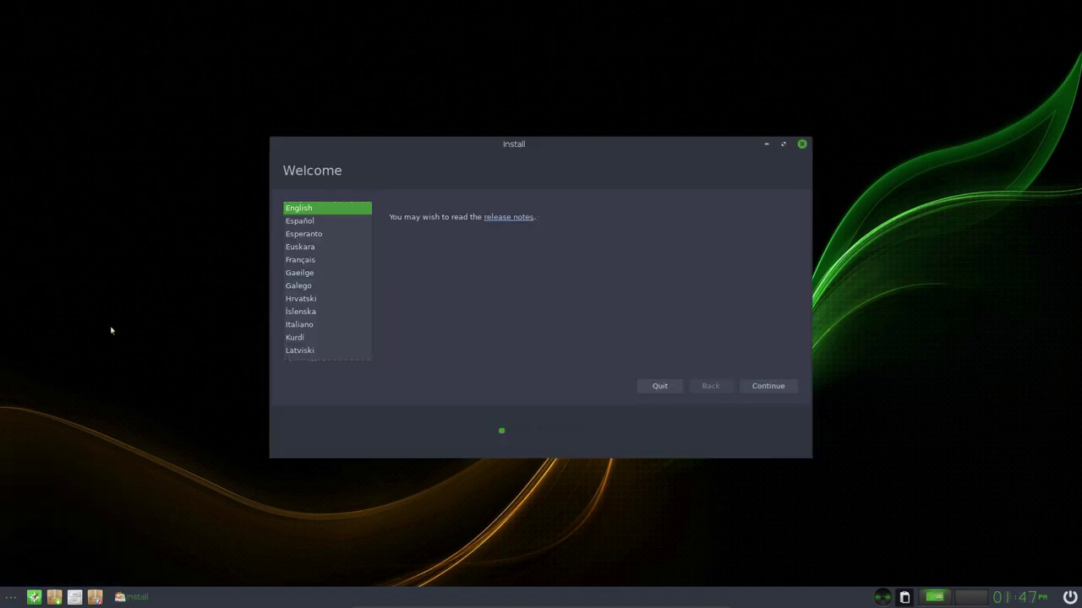
Keep English as the installer language, enable downloading updates while installing Bodhi and continue to the installation type.
{"action": "left_click", "coordinate": [755, 388]}
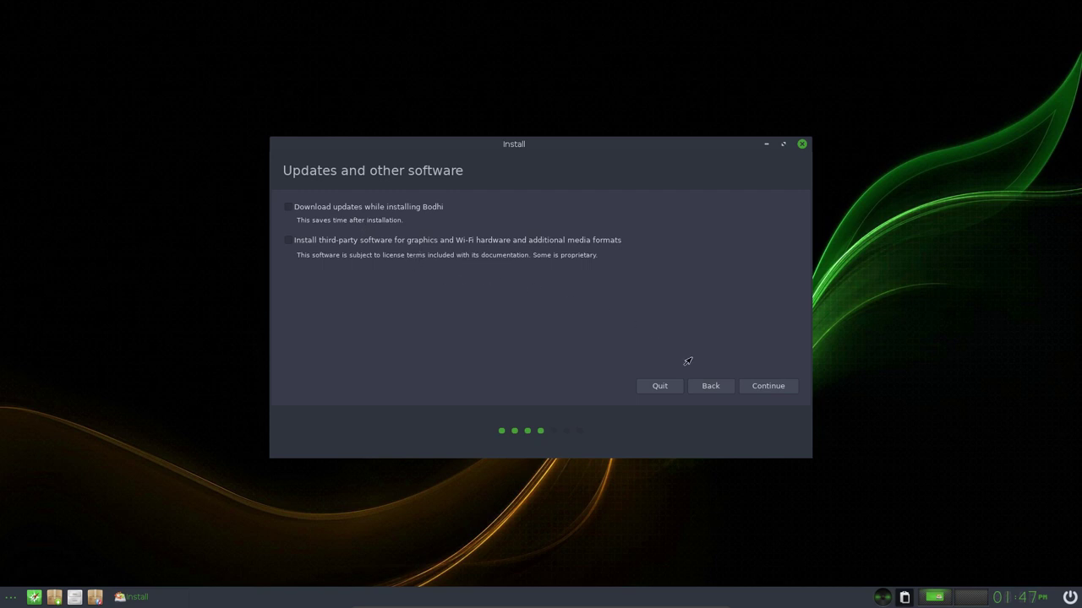
{"action": "left_click", "coordinate": [712, 385]}
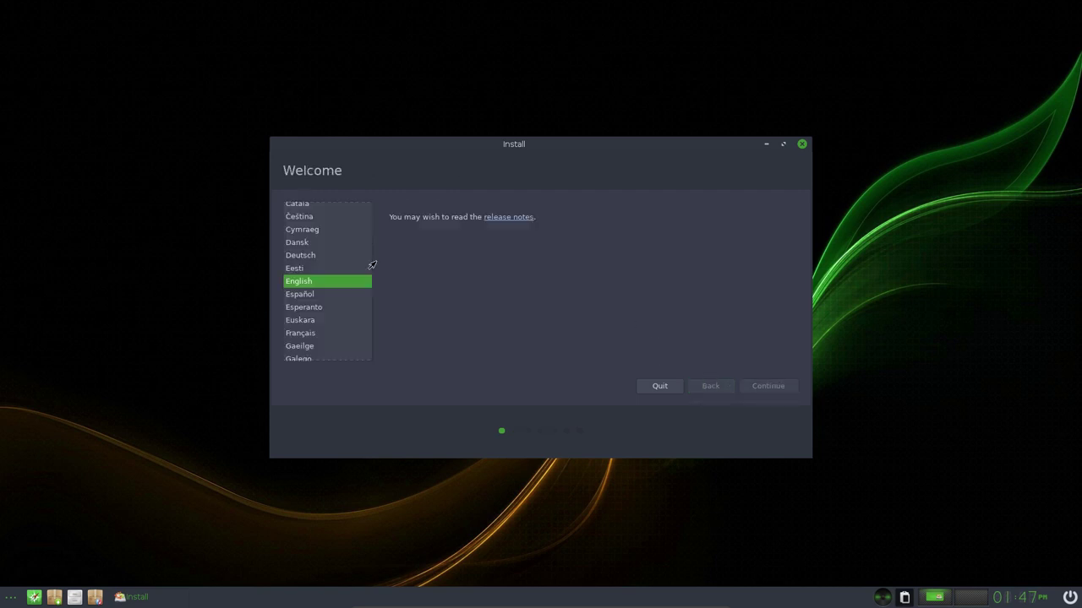
{"action": "left_click", "coordinate": [754, 385]}
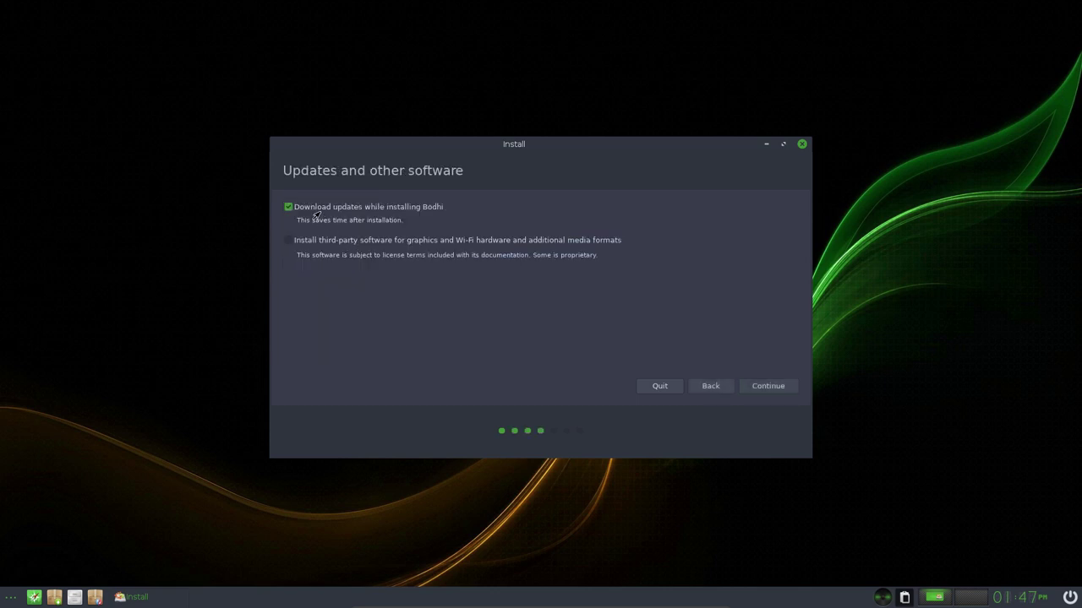
{"action": "left_click", "coordinate": [772, 387]}
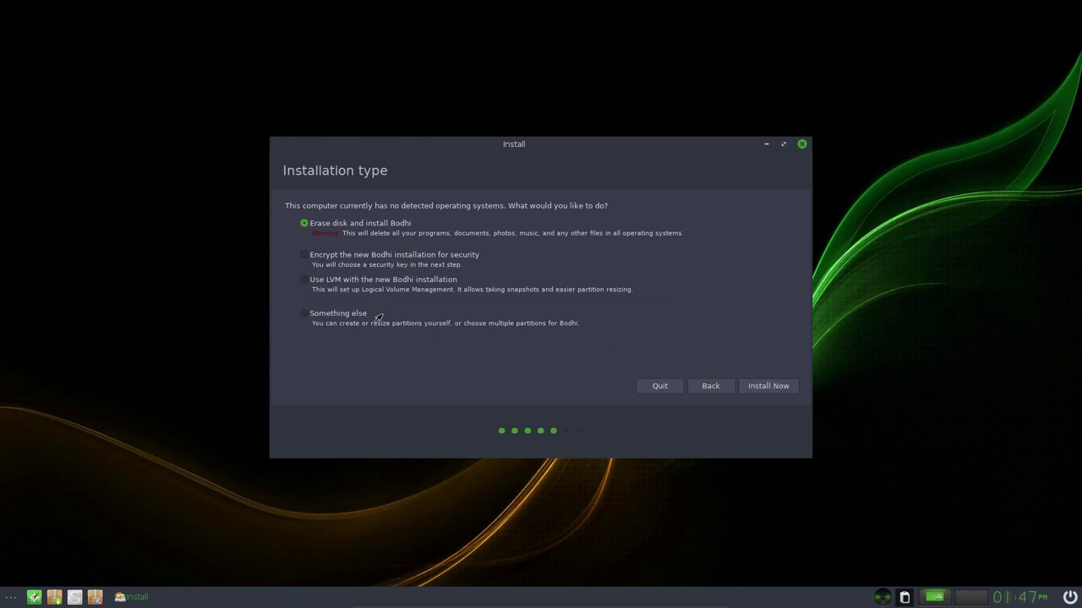
Start the installation with the erase disk option, confirm writing the changes to disk and accept Brussels as the location.
{"action": "left_click", "coordinate": [771, 391]}
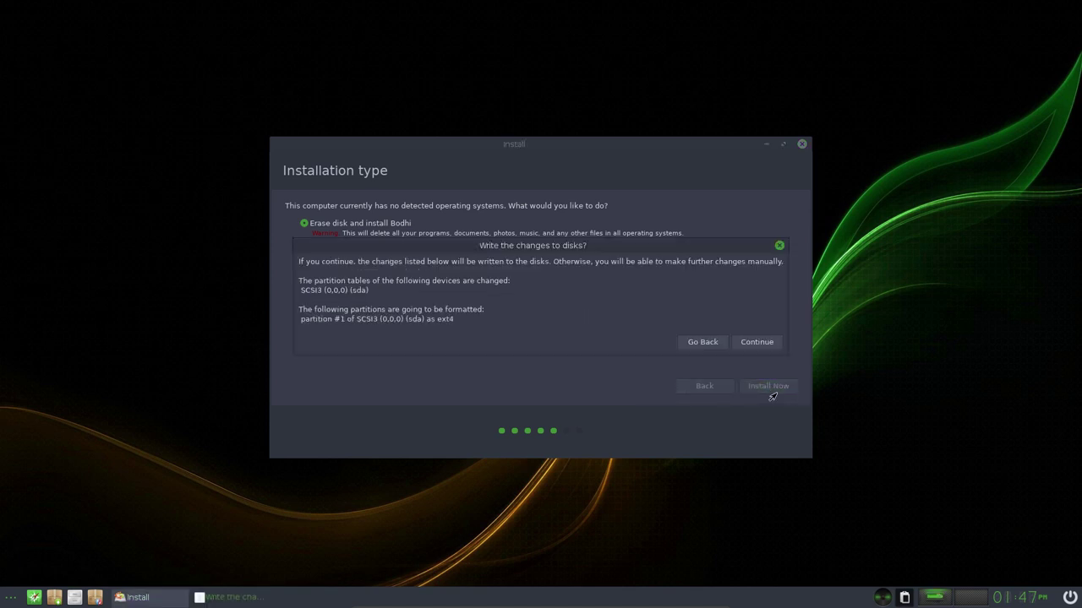
{"action": "left_click", "coordinate": [765, 341]}
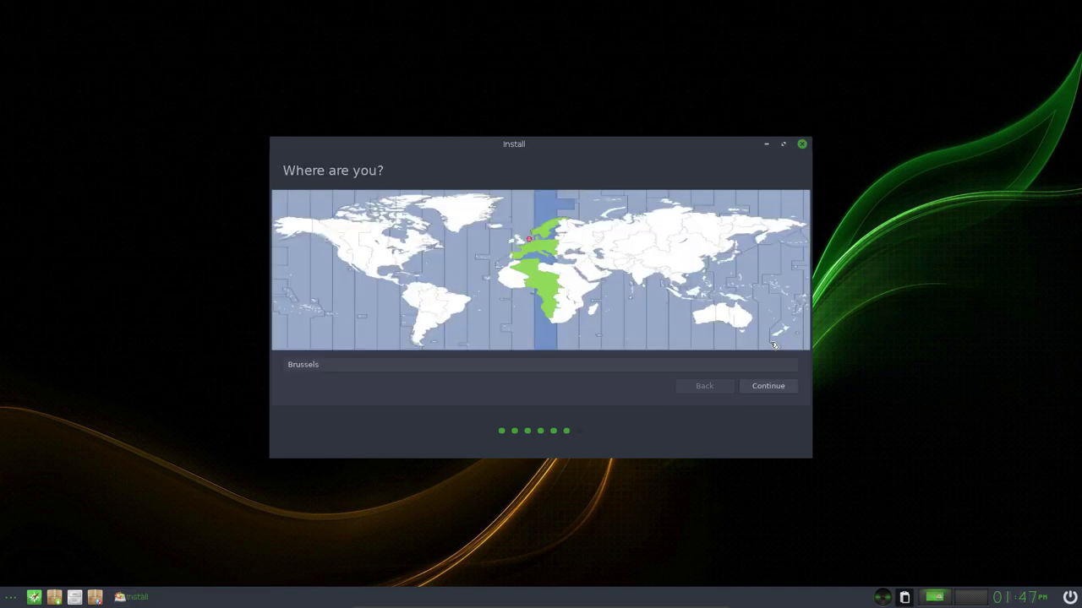
{"action": "left_click", "coordinate": [767, 391]}
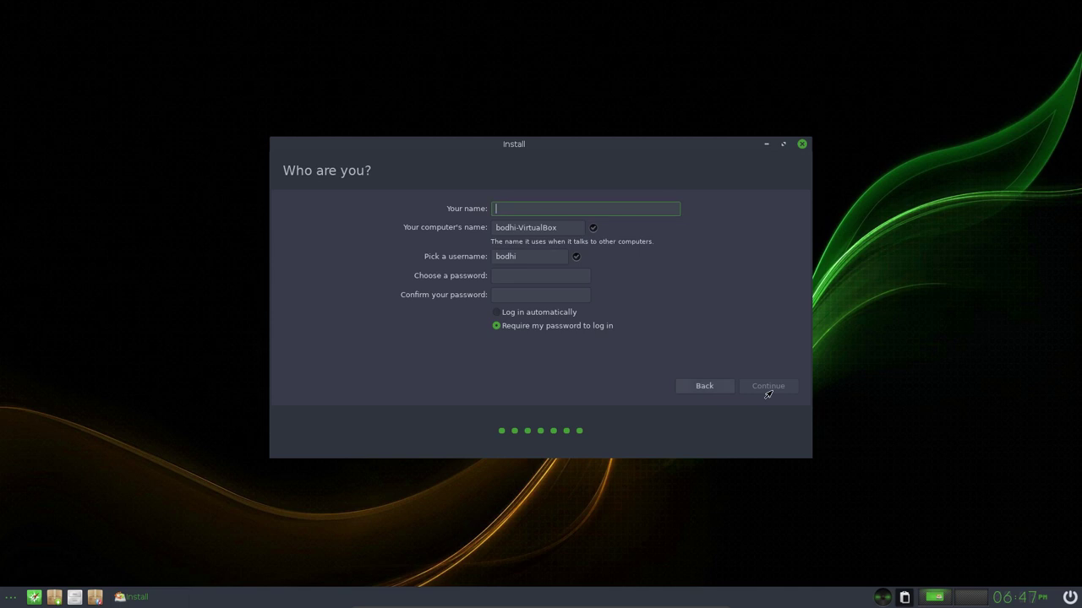
Enter the user's name, enter and confirm the account password, and continue with password login required.
{"action": "type", "text": "Erik"}
{"action": "left_click", "coordinate": [509, 275]}
{"action": "key", "text": "Tab"}
{"action": "left_click", "coordinate": [508, 276]}
{"action": "type", "text": "****"}
{"action": "key", "text": "Tab"}
{"action": "type", "text": "****"}
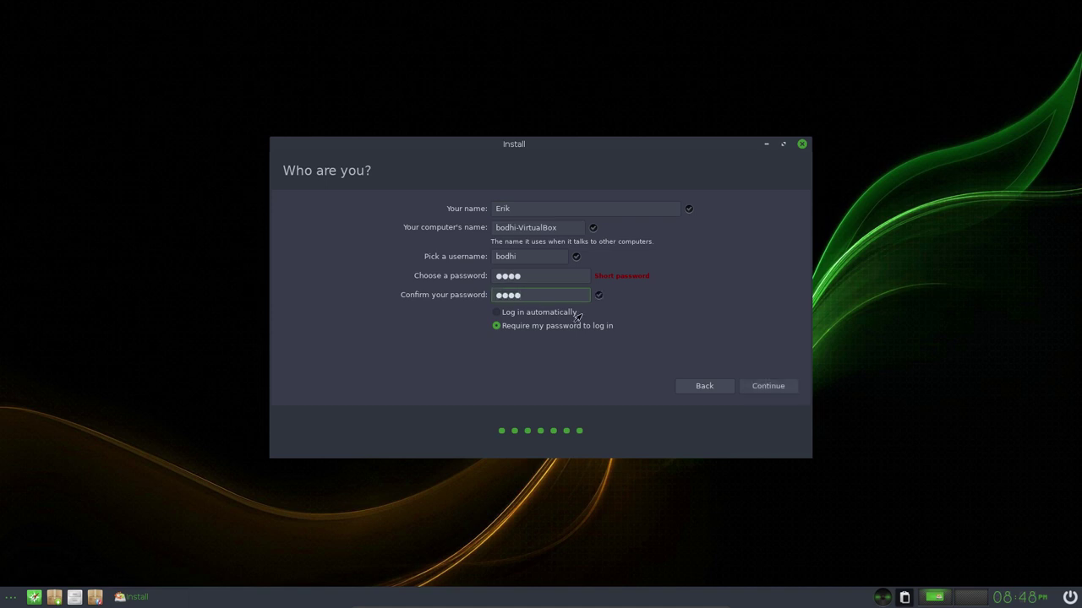
{"action": "left_click", "coordinate": [770, 385]}
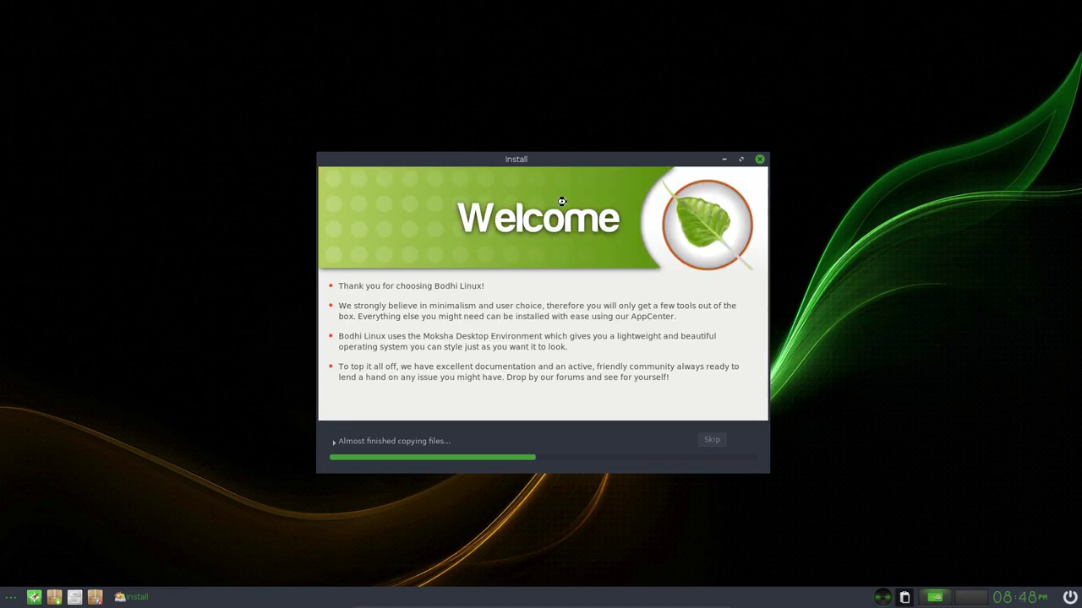
Move the Install window aside to free the desktop, and briefly check the desktop's main menu.
{"action": "left_click_drag", "start_coordinate": [571, 163], "coordinate": [845, 24]}
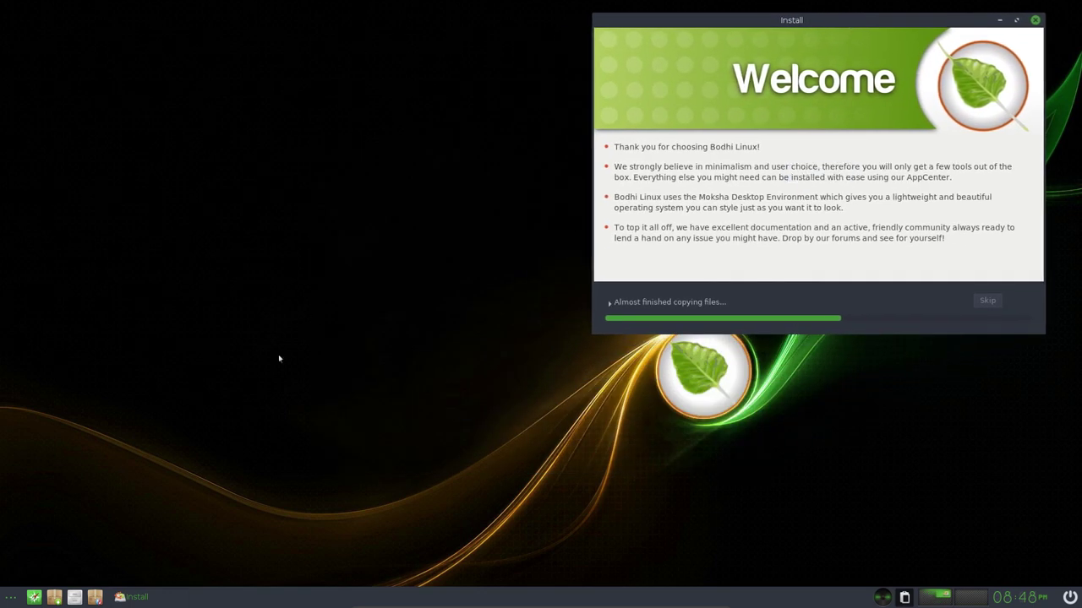
{"action": "left_click", "coordinate": [11, 597]}
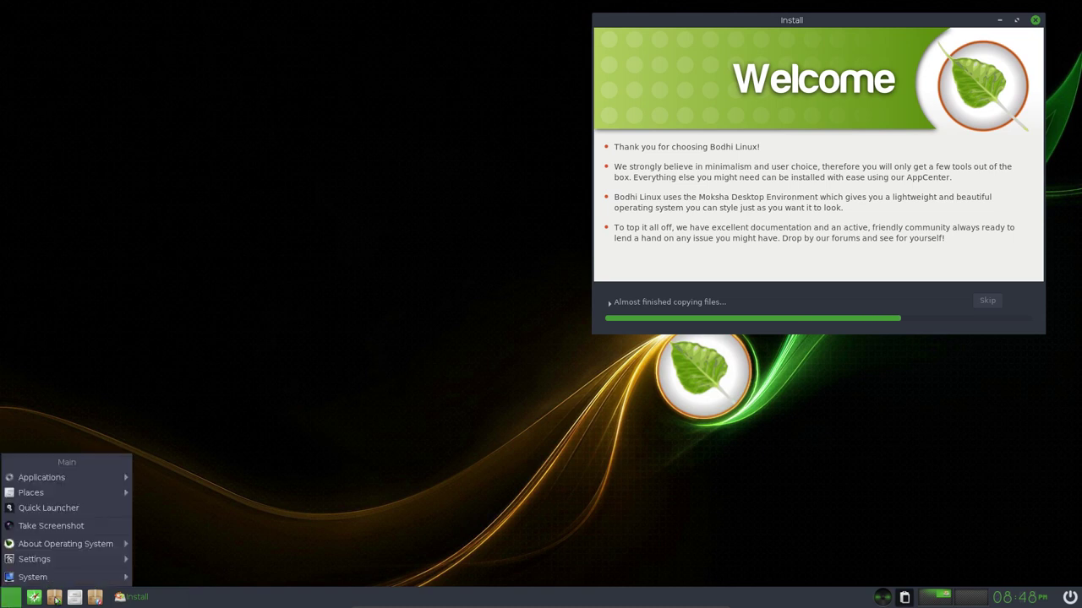
{"action": "left_click", "coordinate": [202, 535]}
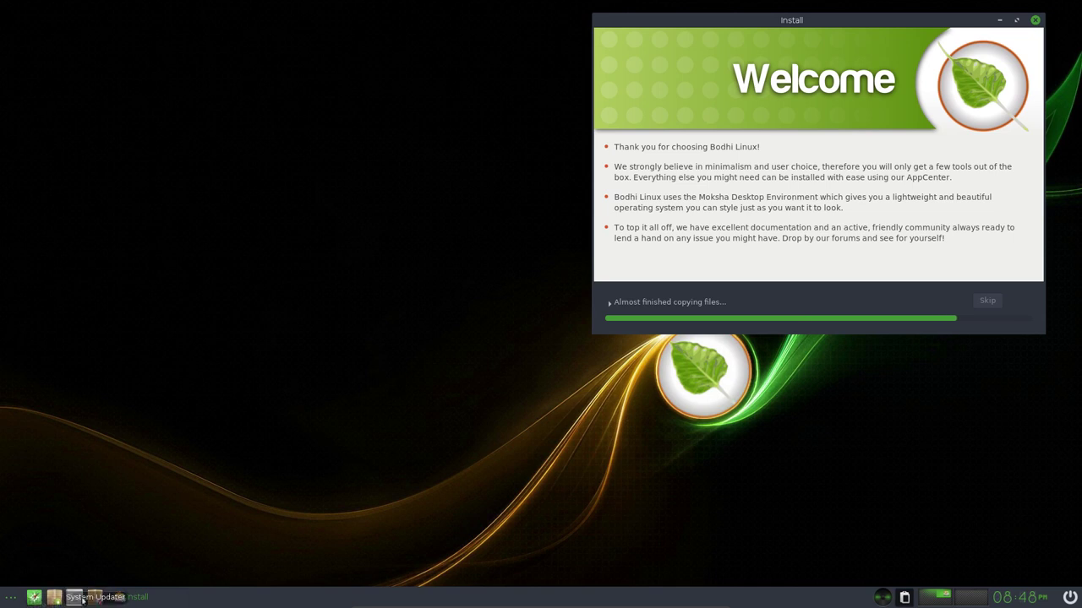
Open the home folder in the file manager, move its window towards the desktop's centre and look through the File and Edit commands.
{"action": "left_click", "coordinate": [74, 598]}
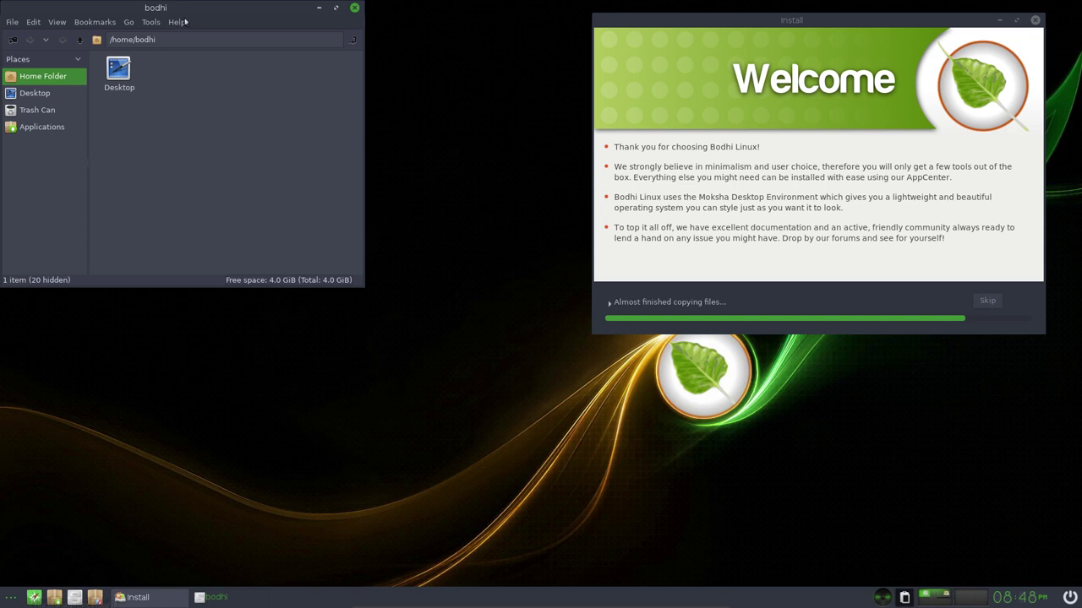
{"action": "left_click_drag", "start_coordinate": [208, 29], "coordinate": [358, 224]}
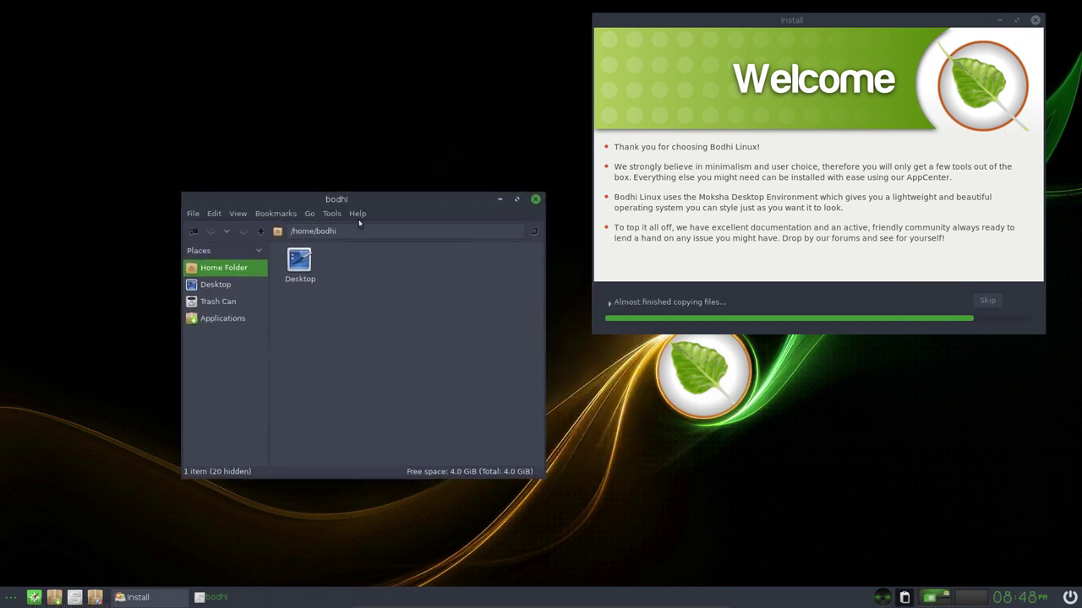
{"action": "left_click", "coordinate": [193, 214]}
{"action": "mouse_move", "coordinate": [216, 214]}
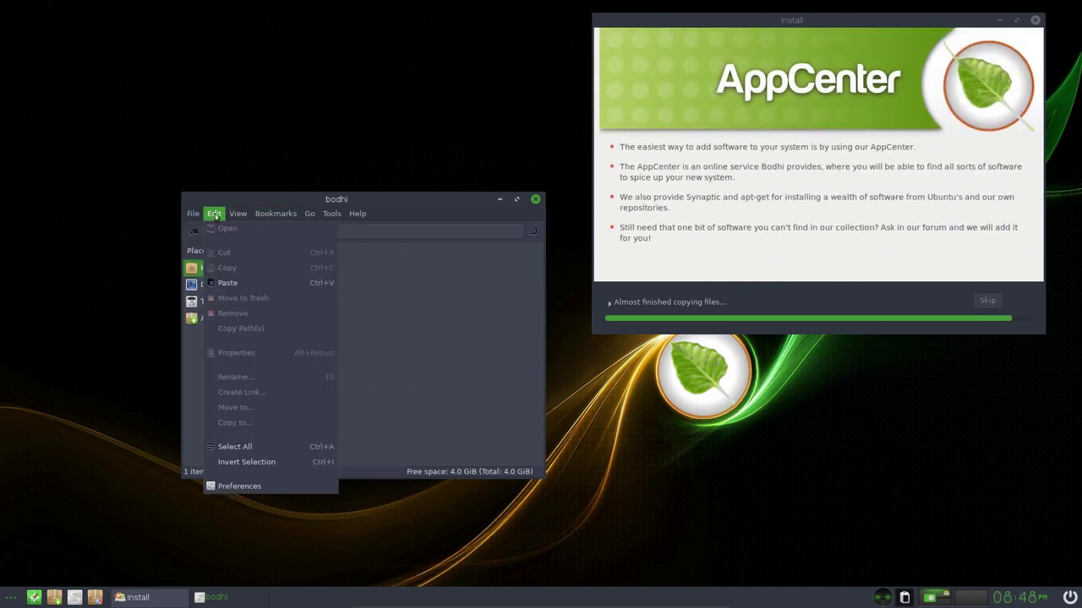
{"action": "mouse_move", "coordinate": [310, 214]}
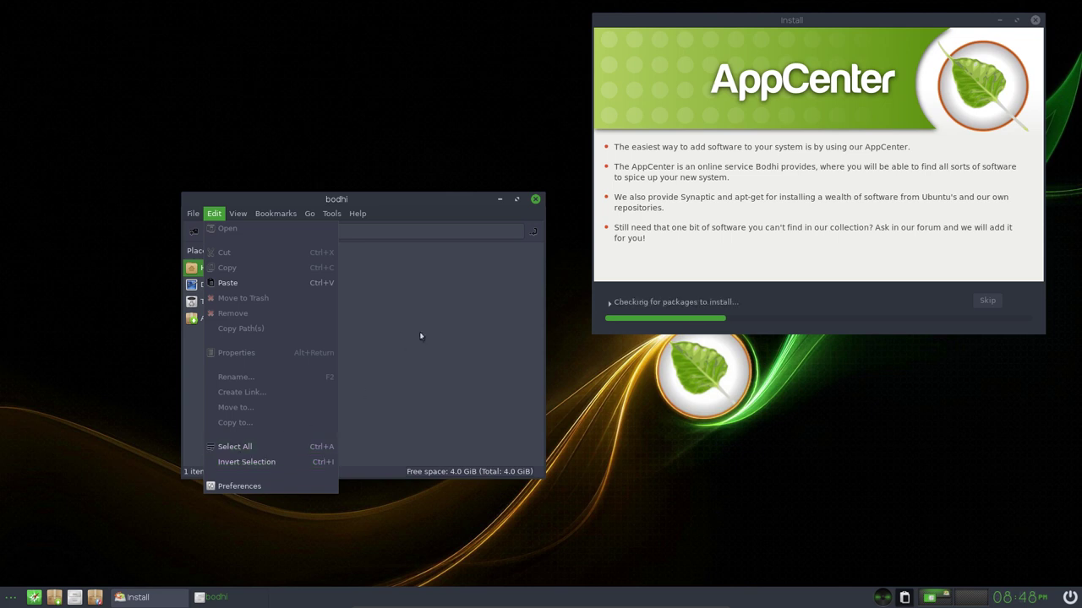
{"action": "left_click", "coordinate": [378, 203]}
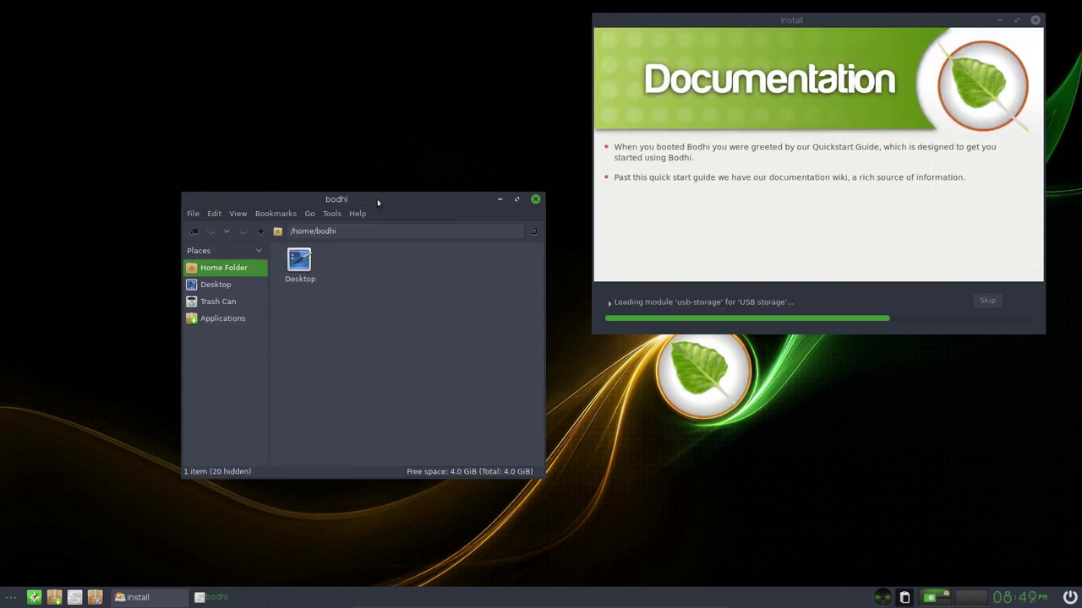
Check the home folder's context options and the Edit and Bookmarks commands, and close the file manager.
{"action": "right_click", "coordinate": [372, 289]}
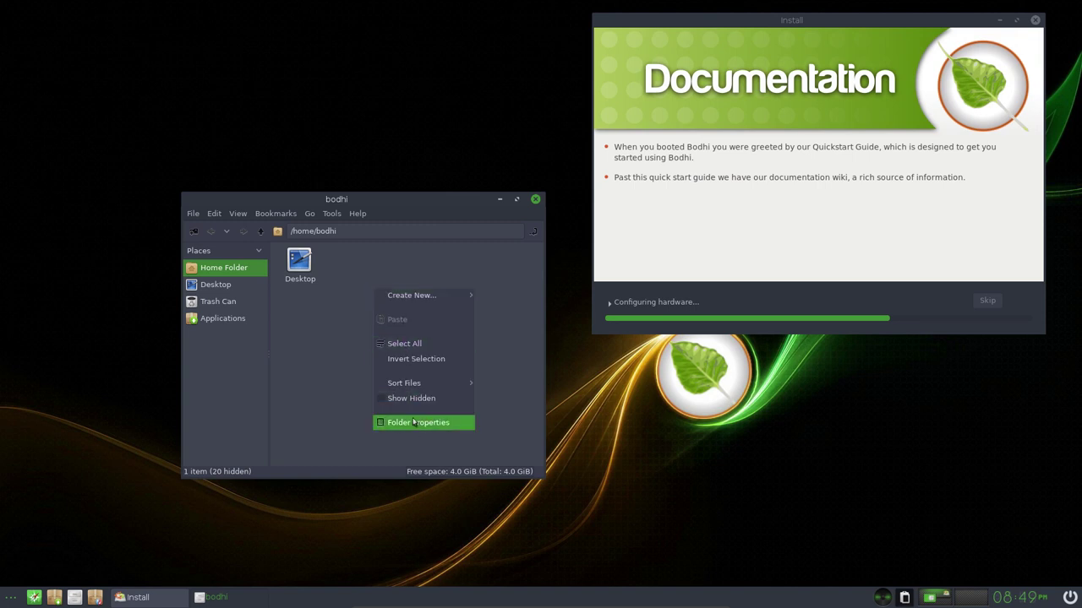
{"action": "left_click", "coordinate": [326, 381]}
{"action": "left_click", "coordinate": [216, 214]}
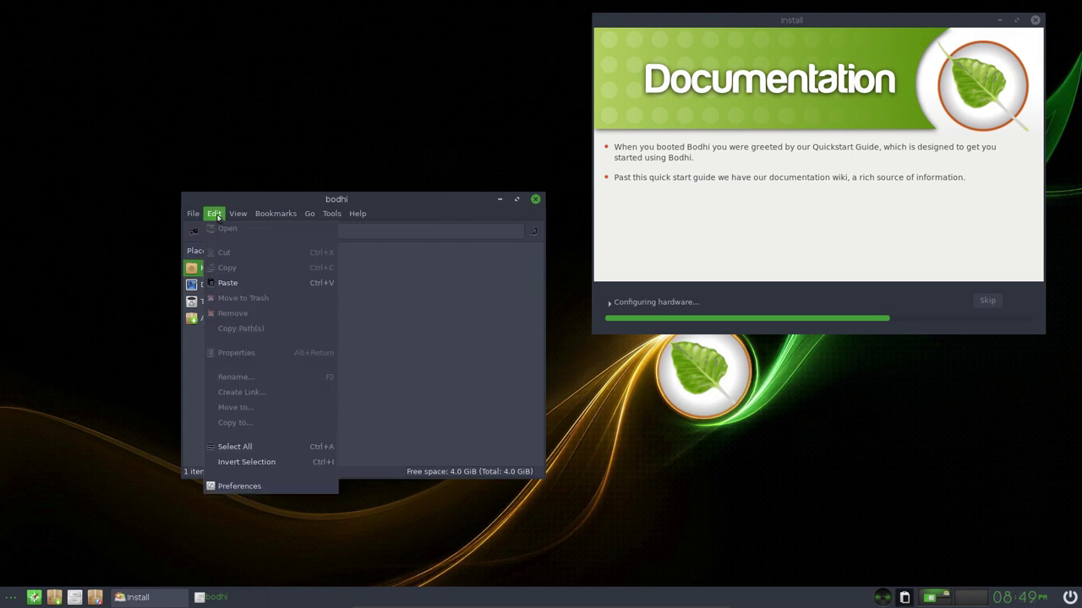
{"action": "mouse_move", "coordinate": [195, 216]}
{"action": "mouse_move", "coordinate": [241, 215]}
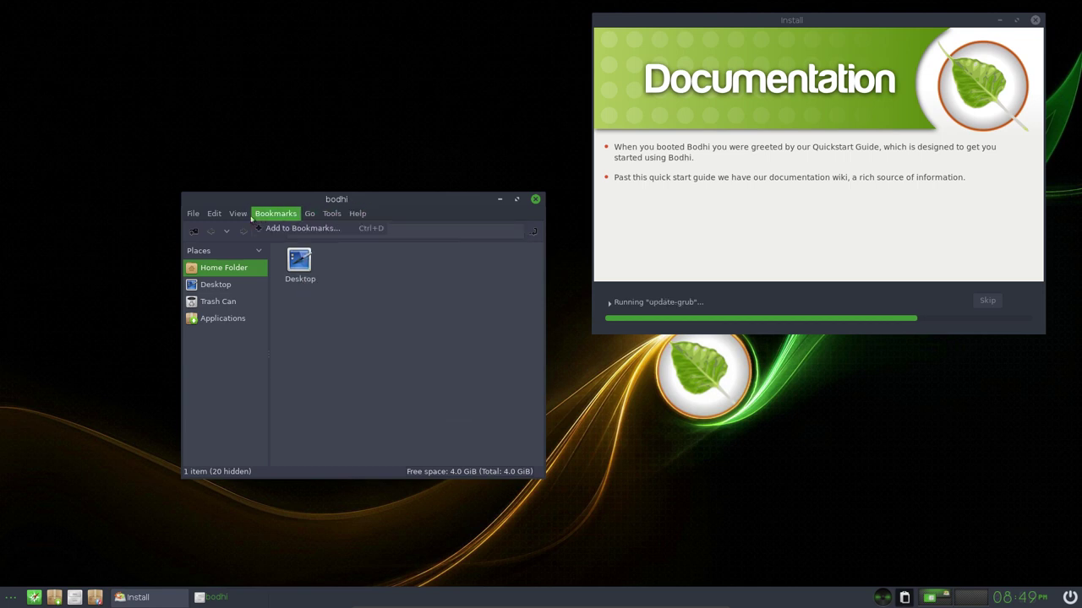
{"action": "left_click", "coordinate": [404, 202]}
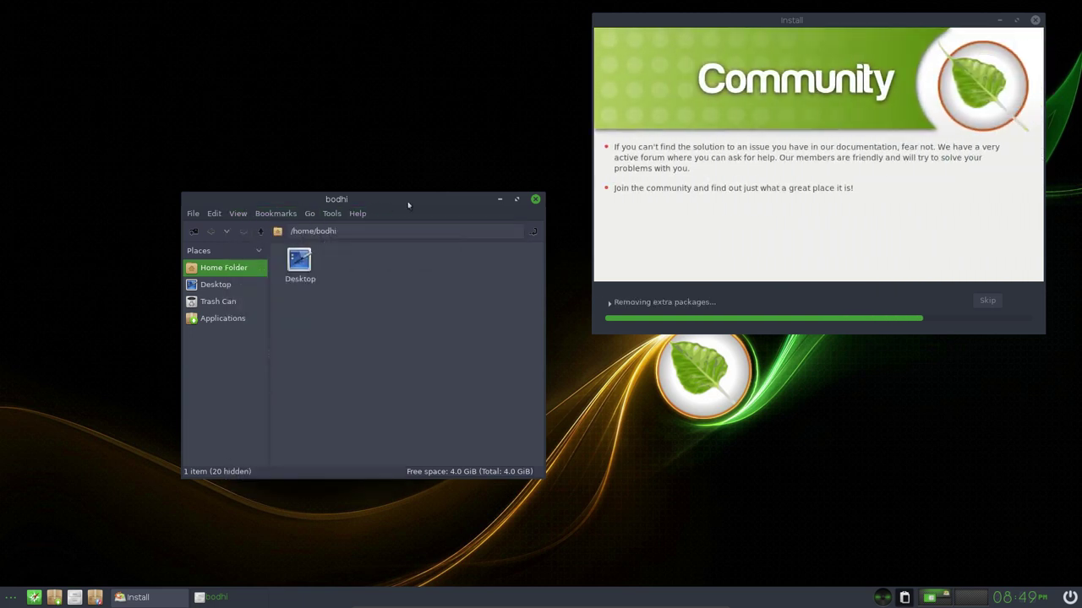
{"action": "left_click", "coordinate": [535, 198]}
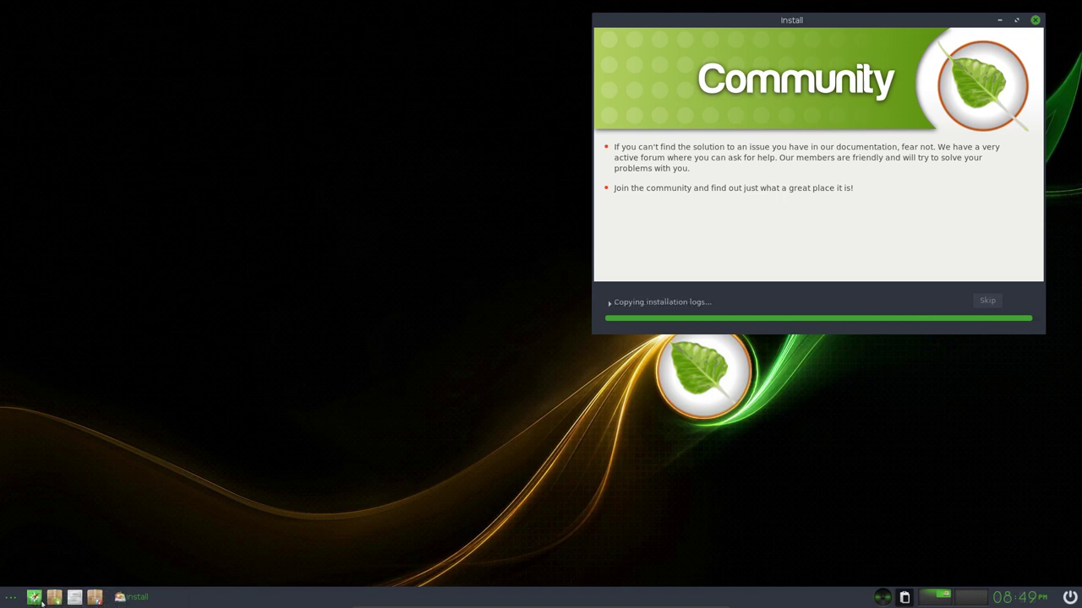
Restart the computer to complete the installation, dismissing the open main menu and confirming removal of the installation medium.
{"action": "left_click", "coordinate": [10, 598]}
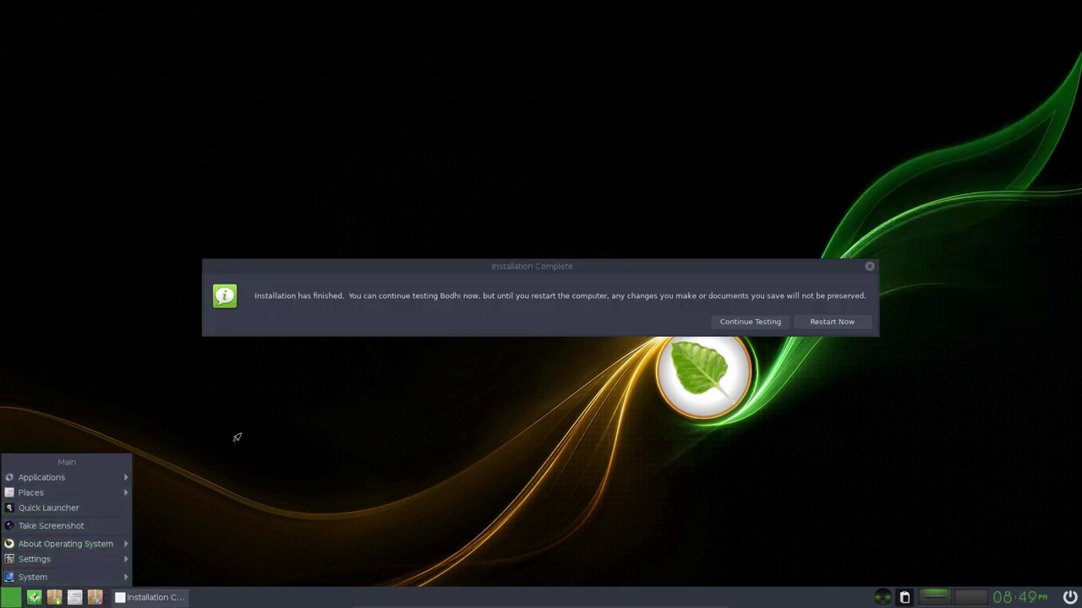
{"action": "left_click", "coordinate": [420, 306]}
{"action": "left_click", "coordinate": [833, 325]}
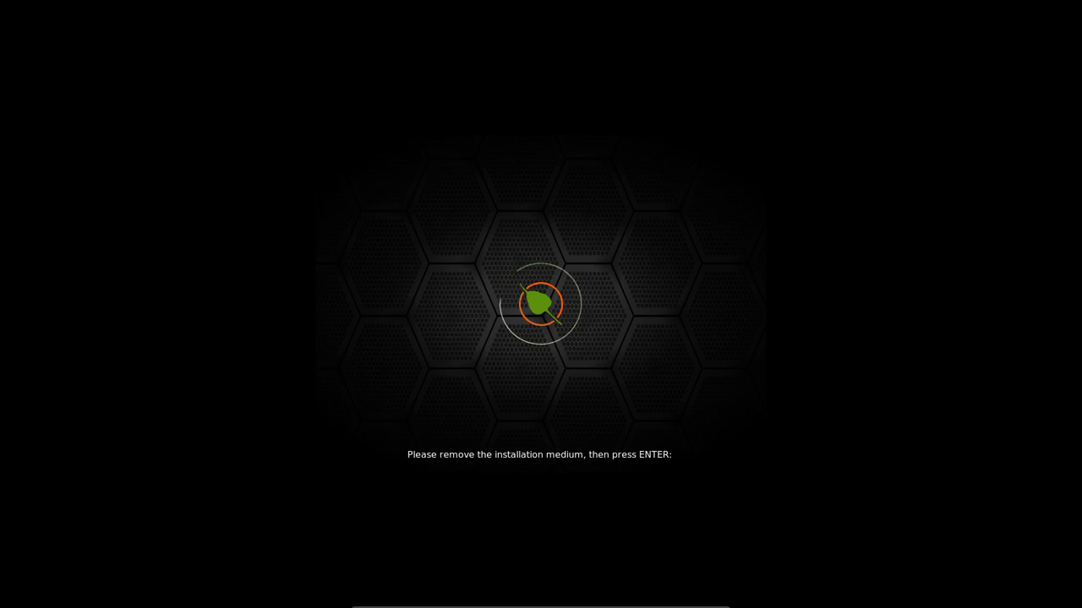
{"action": "key", "text": "Return"}
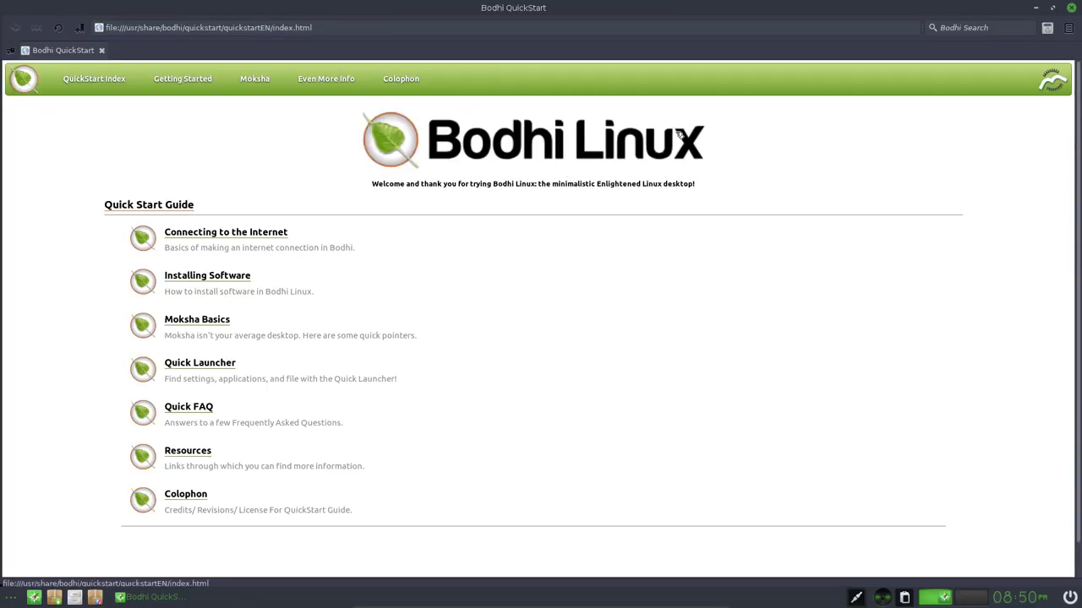
Examine the file path of the Bodhi QuickStart page and reopen the QuickStart Index.
{"action": "left_click_drag", "start_coordinate": [148, 28], "coordinate": [318, 27]}
{"action": "left_click", "coordinate": [326, 27]}
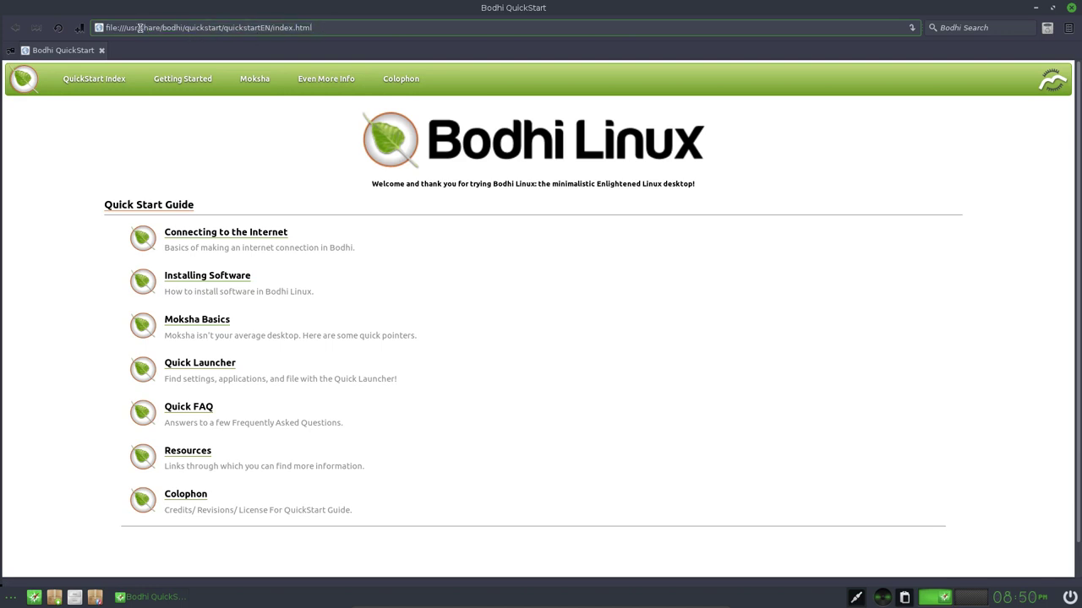
{"action": "left_click_drag", "start_coordinate": [124, 27], "coordinate": [229, 27]}
{"action": "left_click", "coordinate": [115, 81]}
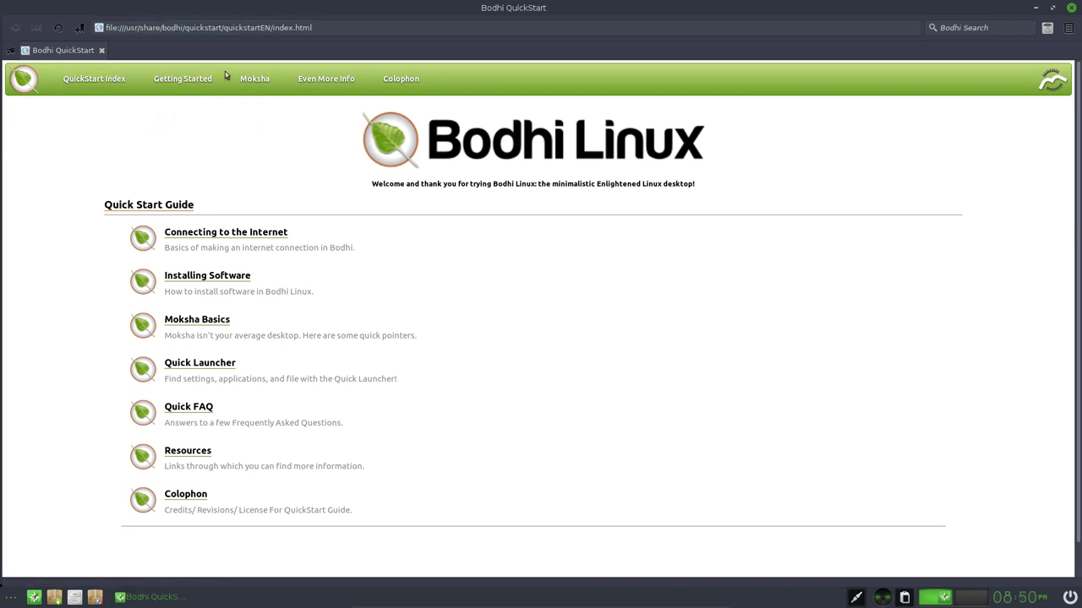
Browse the guide's Getting Started, Moksha, Even More Info and Colophon sections and return to the QuickStart Index.
{"action": "left_click", "coordinate": [199, 97]}
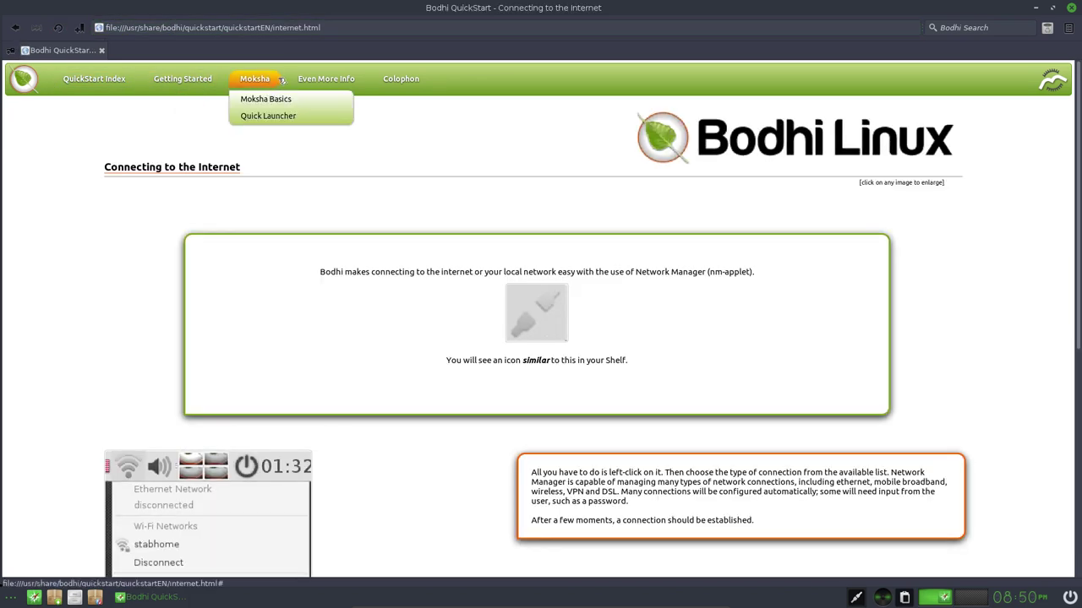
{"action": "left_click", "coordinate": [265, 99]}
{"action": "mouse_move", "coordinate": [321, 81]}
{"action": "left_click", "coordinate": [317, 99]}
{"action": "left_click", "coordinate": [389, 80]}
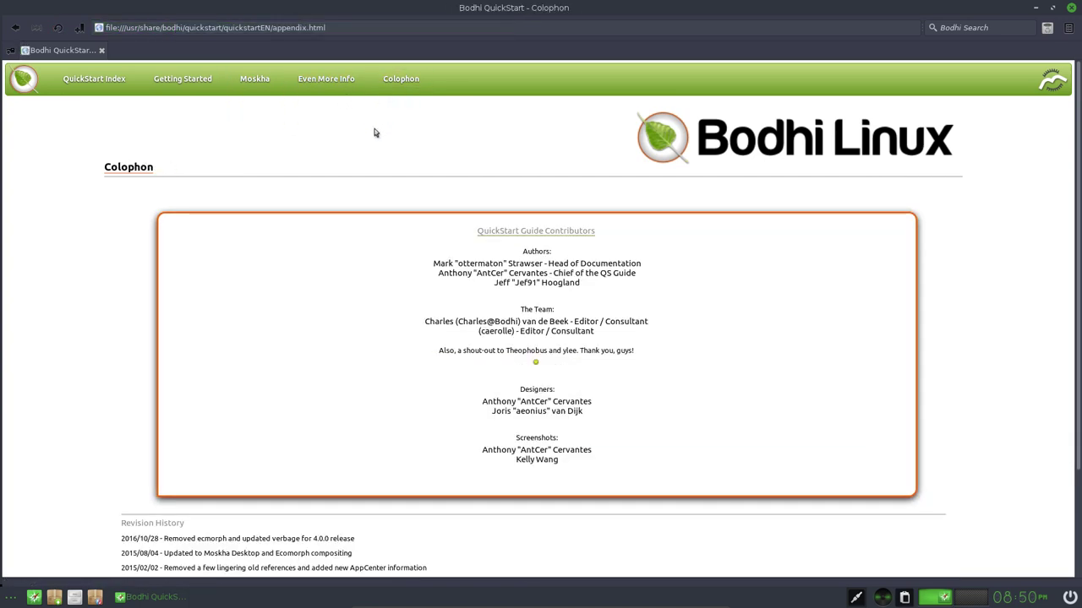
{"action": "left_click", "coordinate": [734, 123]}
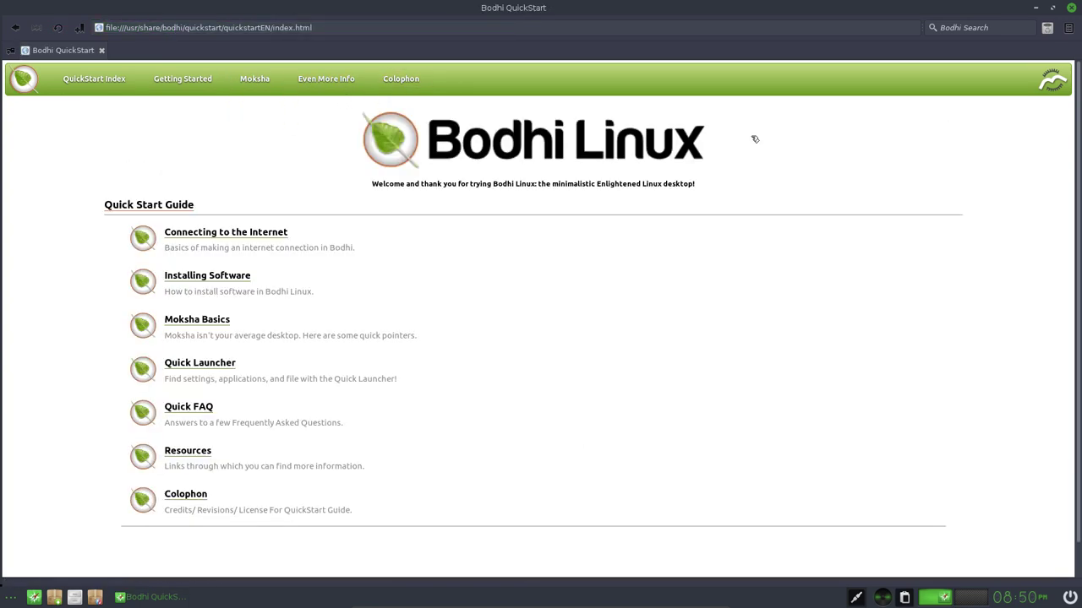
Read the Moksha Basics page of the Quick Start Guide and close the browser.
{"action": "scroll", "coordinate": [754, 138], "scroll_direction": "down", "scroll_amount": 1}
{"action": "left_click", "coordinate": [227, 285]}
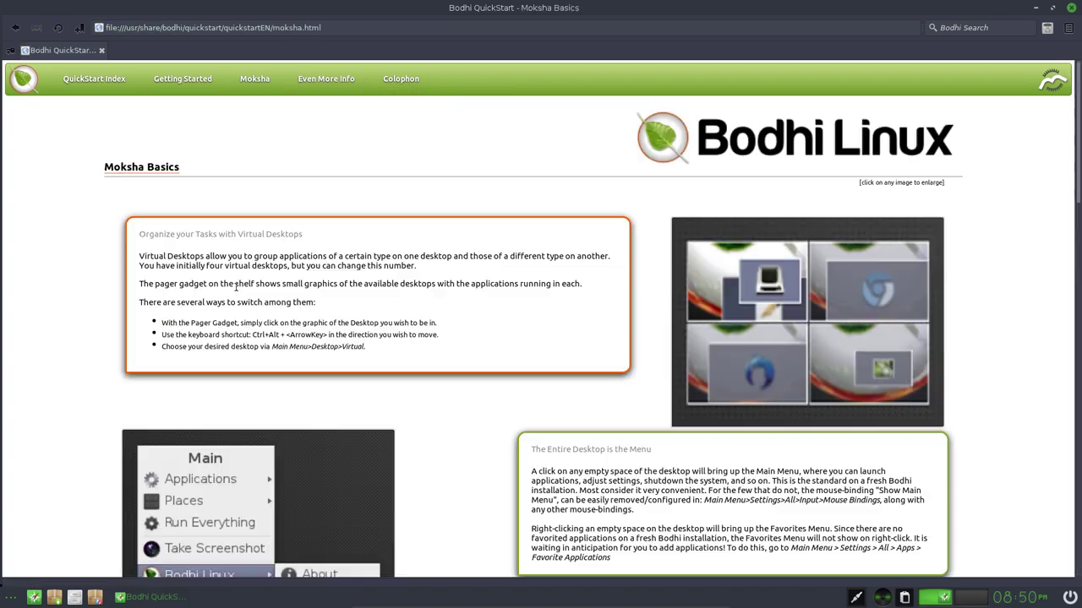
{"action": "scroll", "coordinate": [313, 295], "scroll_direction": "down", "scroll_amount": 5}
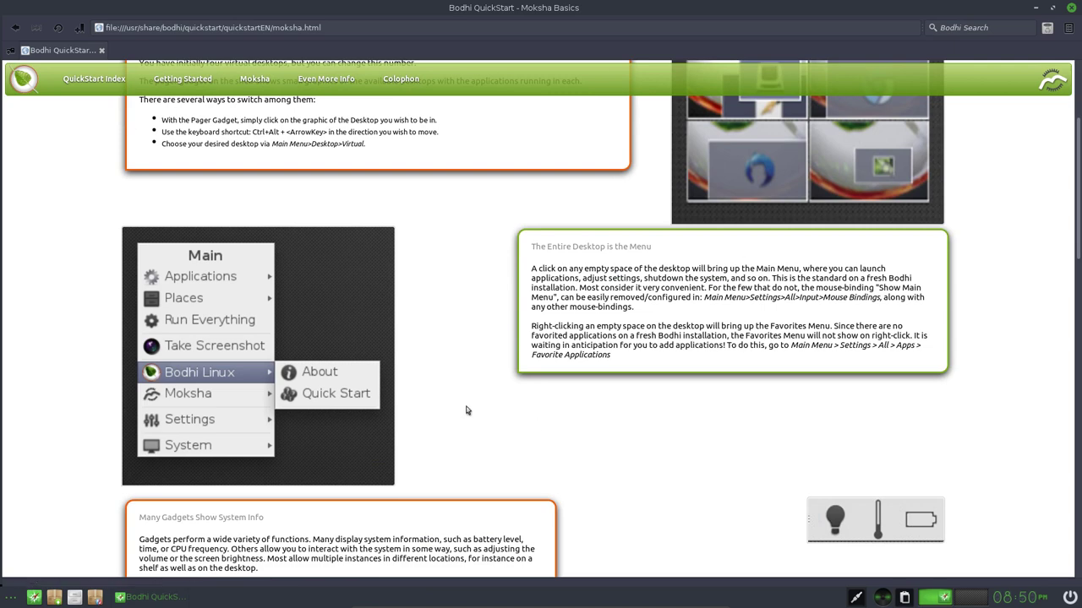
{"action": "left_click", "coordinate": [1072, 9]}
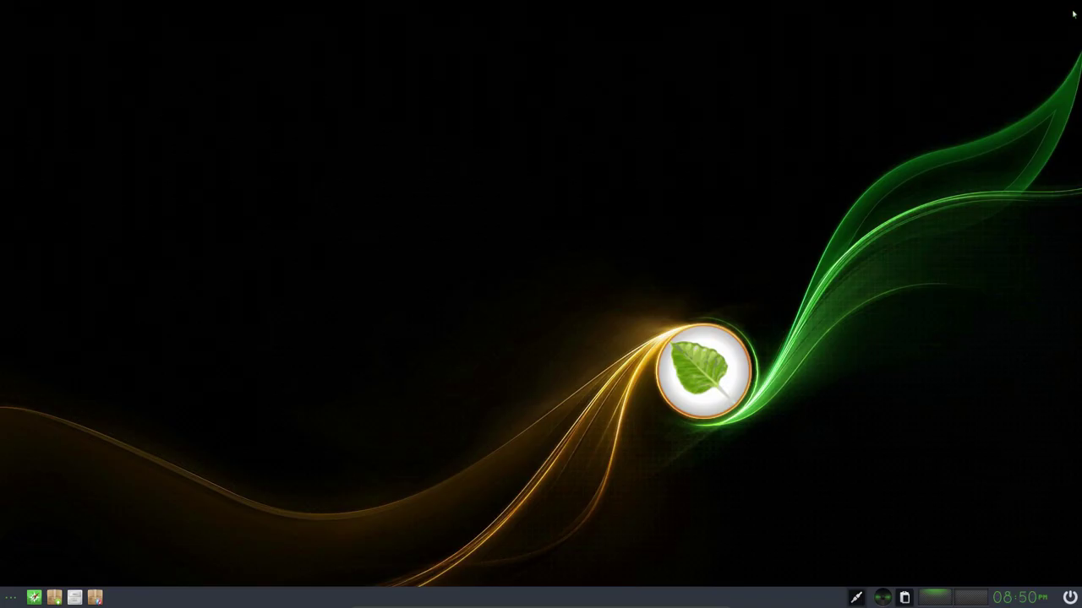
Launch the text editor from the Accessories applications, check its word wrap, line number and font options, and close it.
{"action": "left_click", "coordinate": [17, 597]}
{"action": "mouse_move", "coordinate": [84, 477]}
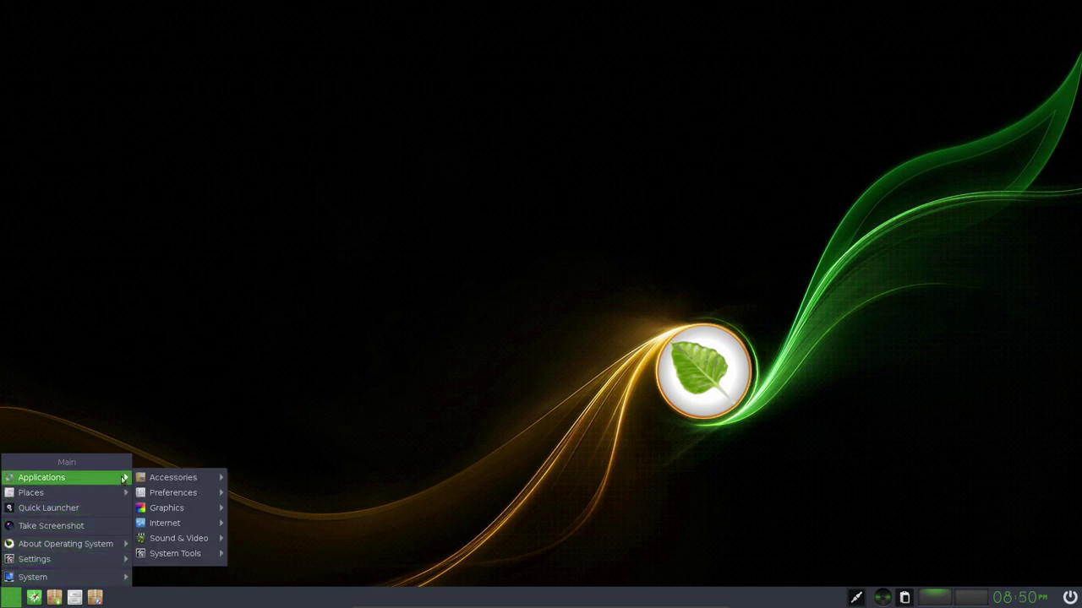
{"action": "mouse_move", "coordinate": [173, 477]}
{"action": "left_click", "coordinate": [254, 478]}
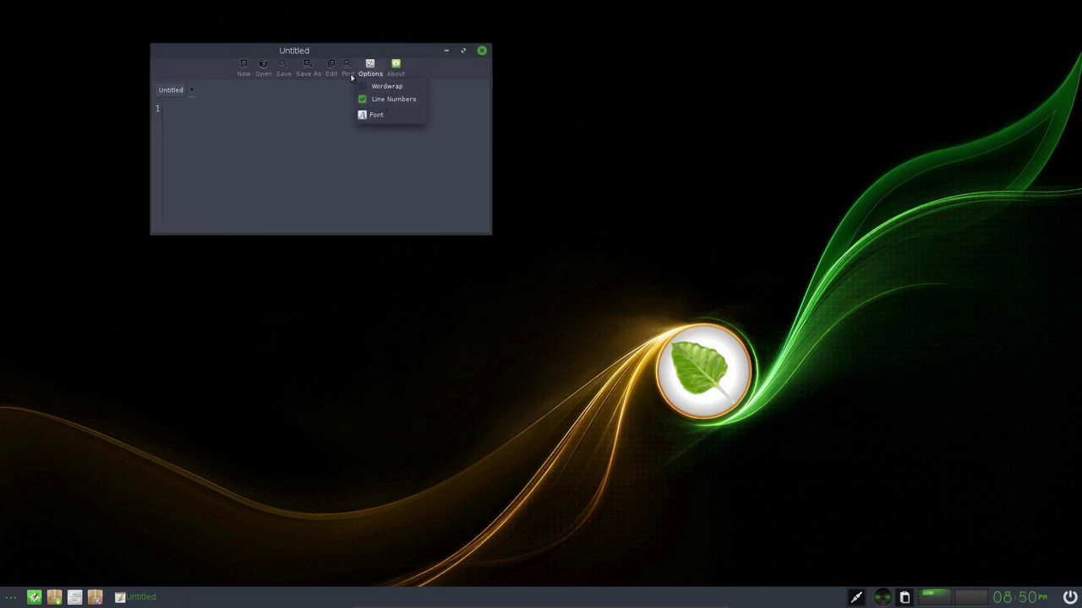
{"action": "left_click", "coordinate": [470, 57]}
{"action": "left_click", "coordinate": [482, 50]}
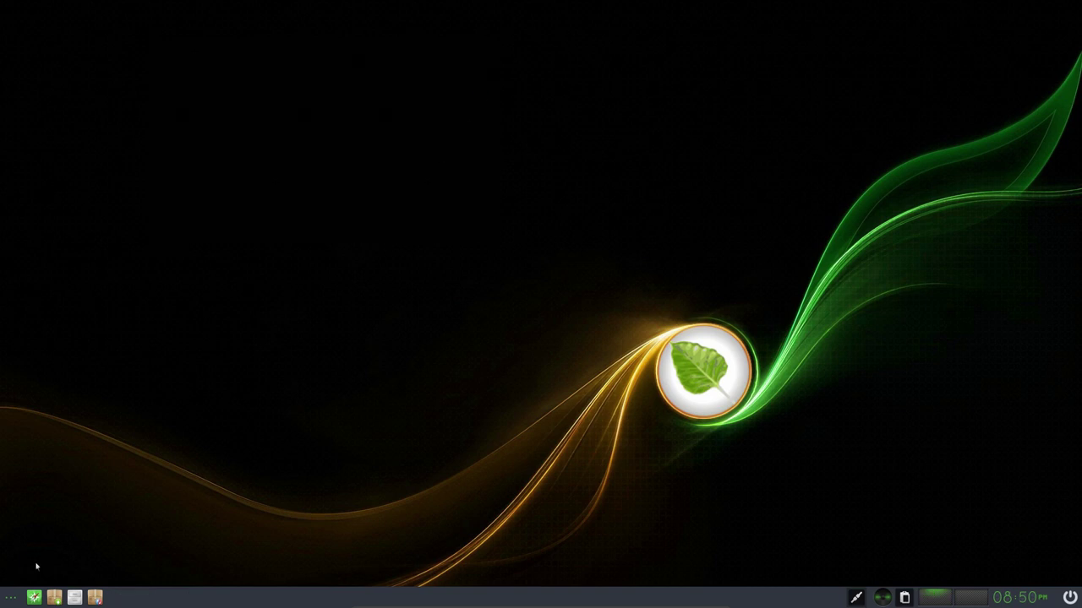
View the ARandR screen layout editor and close it, and briefly open and close the Midori browser.
{"action": "left_click", "coordinate": [11, 597]}
{"action": "mouse_move", "coordinate": [99, 475]}
{"action": "mouse_move", "coordinate": [180, 482]}
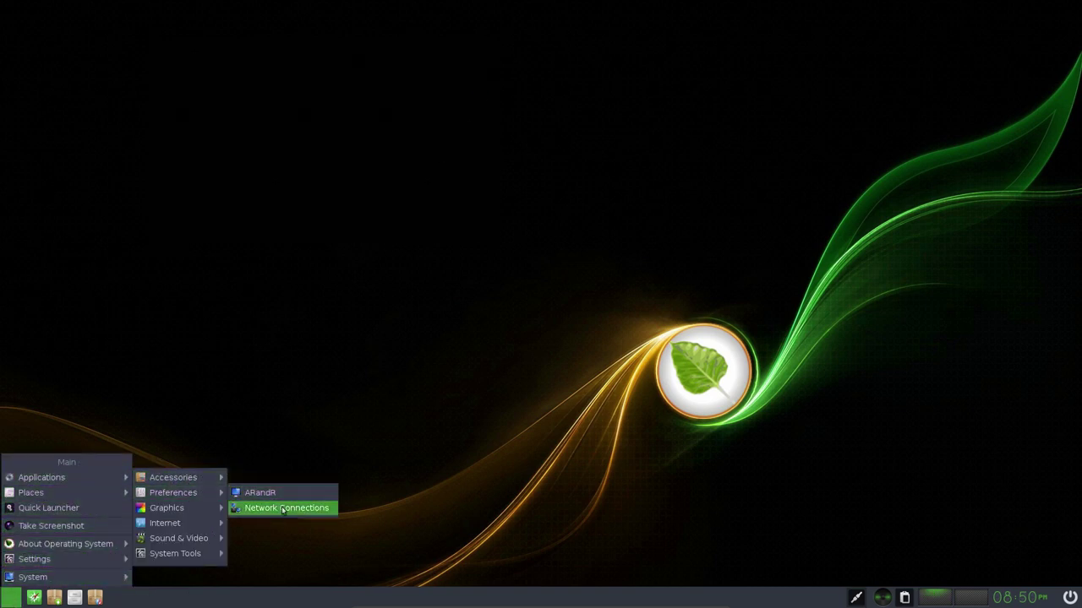
{"action": "left_click", "coordinate": [275, 492]}
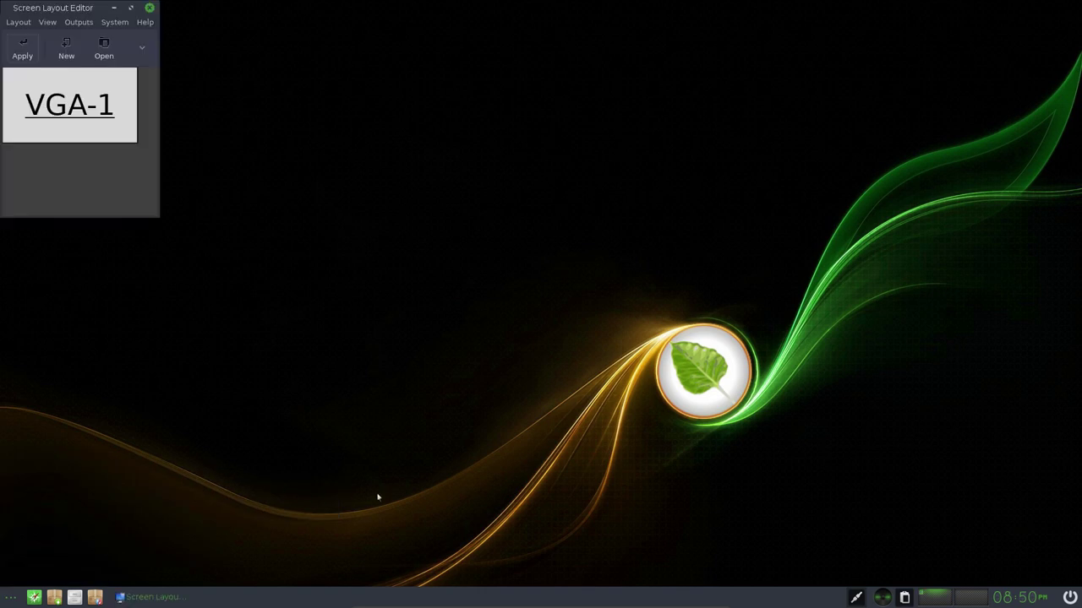
{"action": "left_click", "coordinate": [149, 9]}
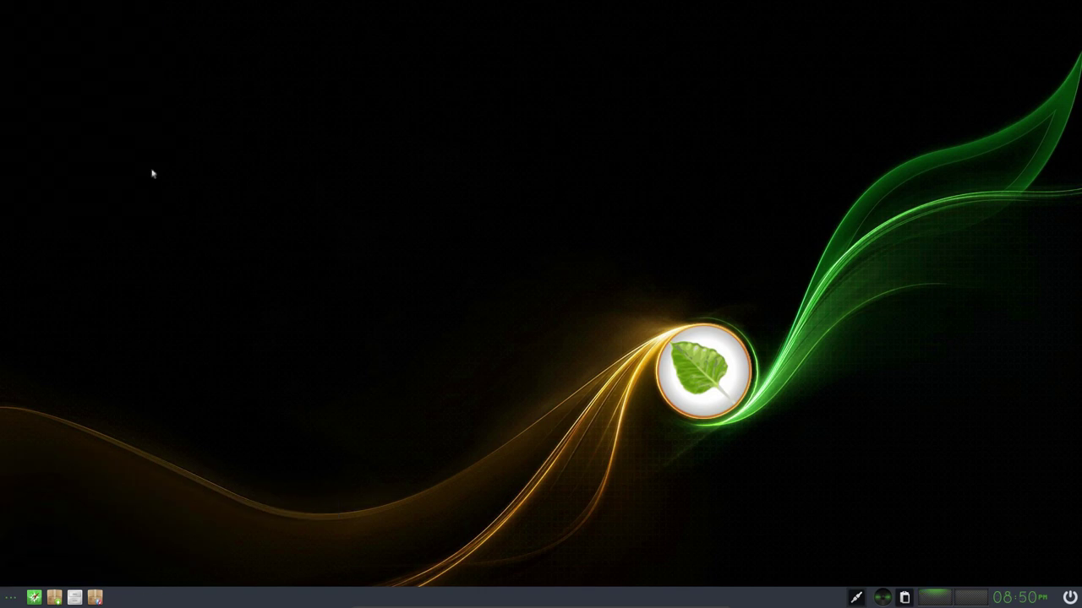
{"action": "left_click", "coordinate": [32, 598]}
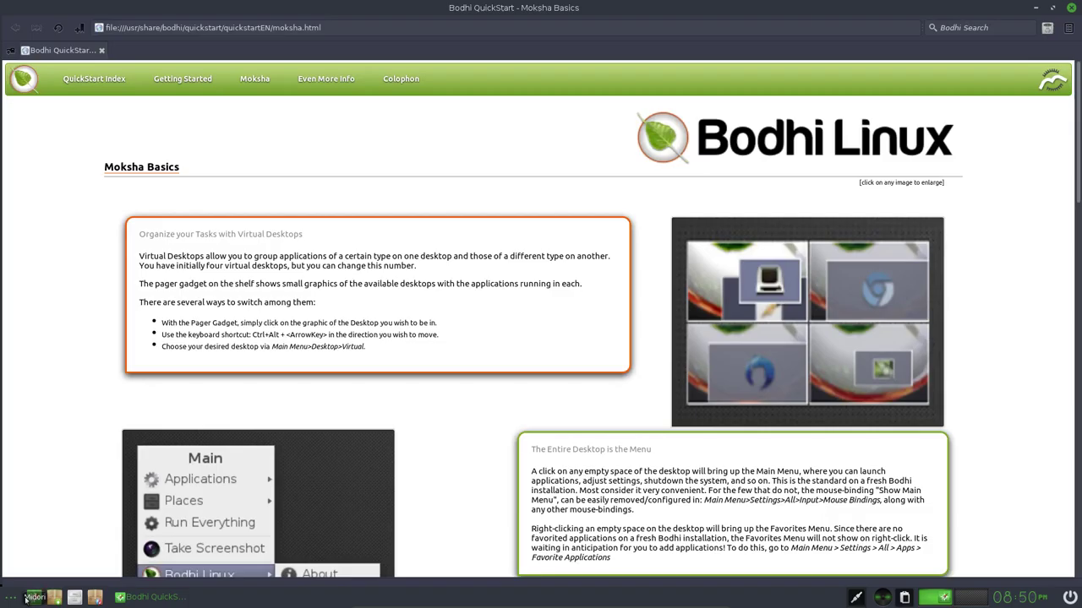
{"action": "left_click", "coordinate": [1070, 7]}
Launch the Ephoto image viewer from the Graphics applications, view its About information in the settings, and close it.
{"action": "left_click", "coordinate": [14, 598]}
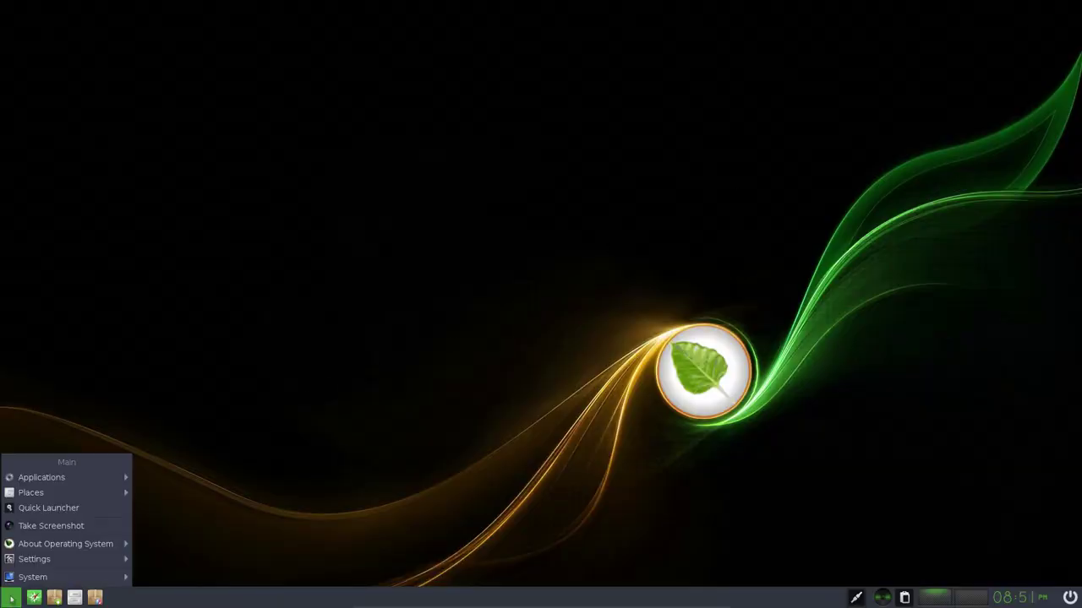
{"action": "mouse_move", "coordinate": [82, 481]}
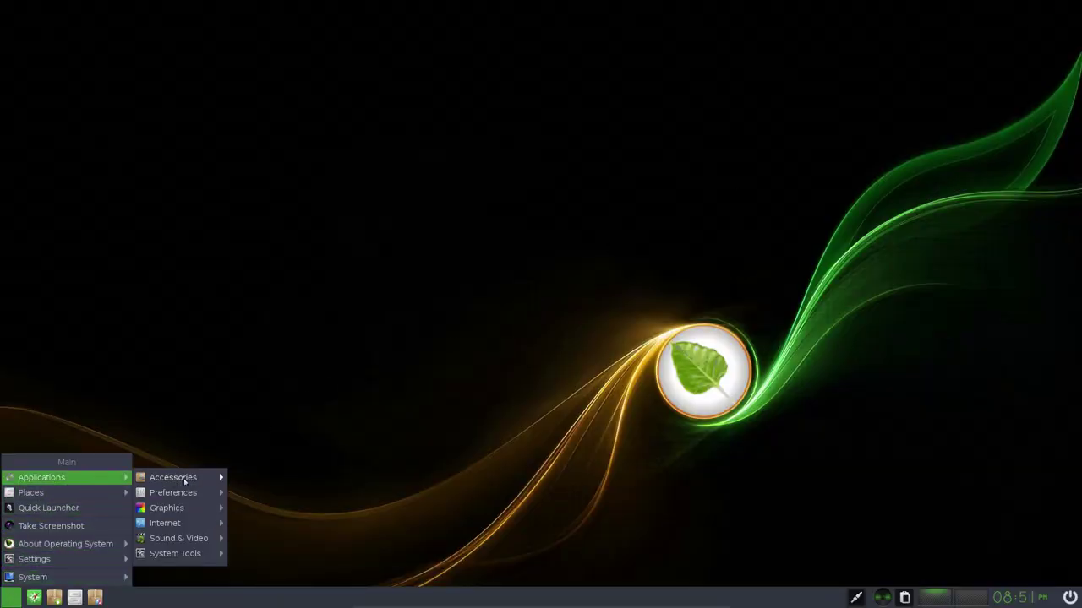
{"action": "mouse_move", "coordinate": [209, 499]}
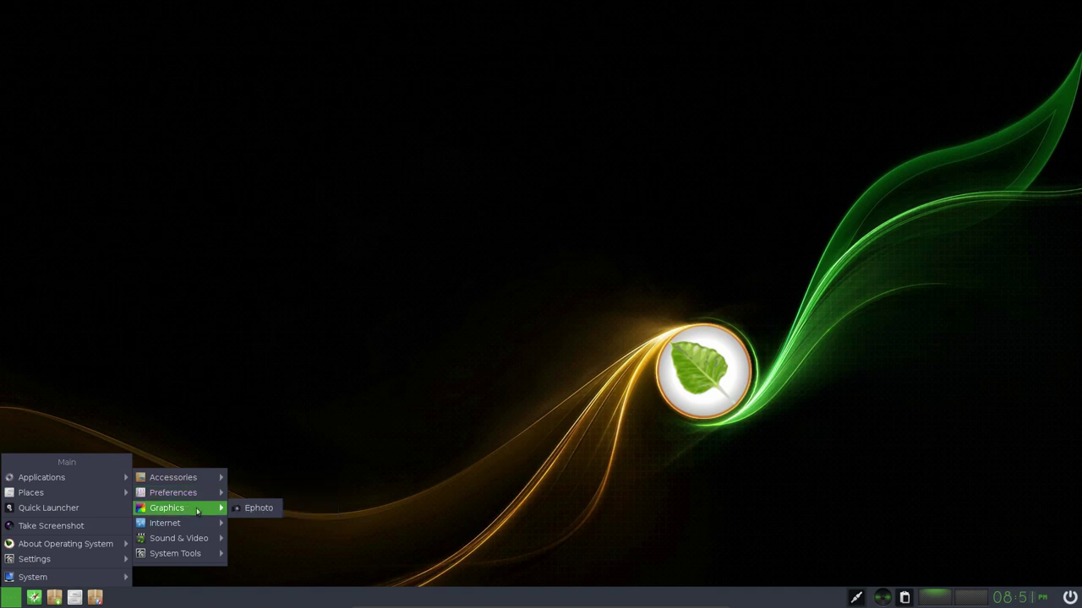
{"action": "left_click", "coordinate": [242, 511]}
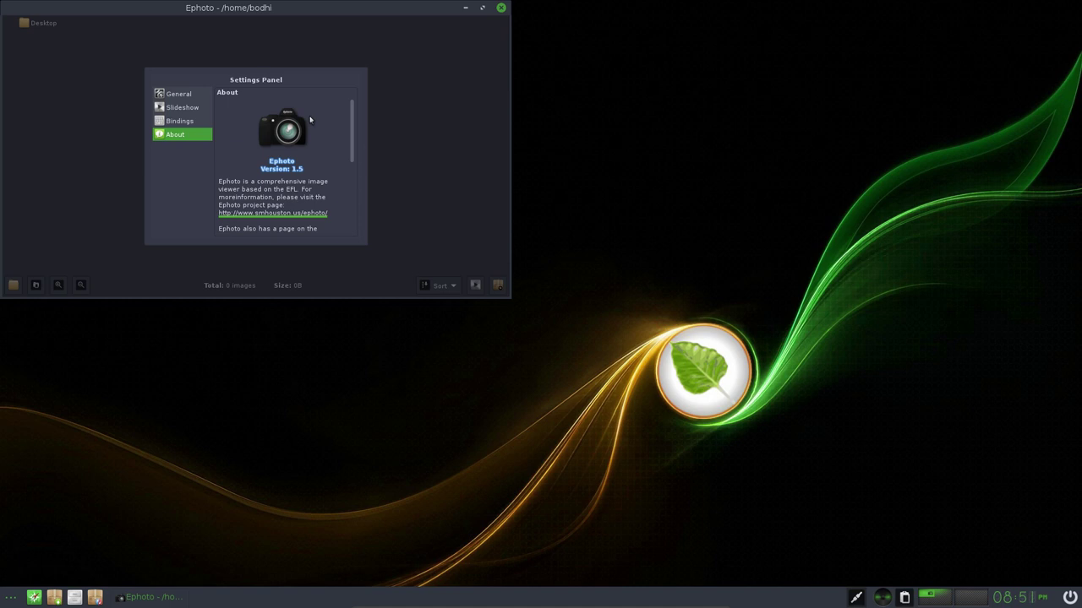
{"action": "left_click", "coordinate": [501, 7]}
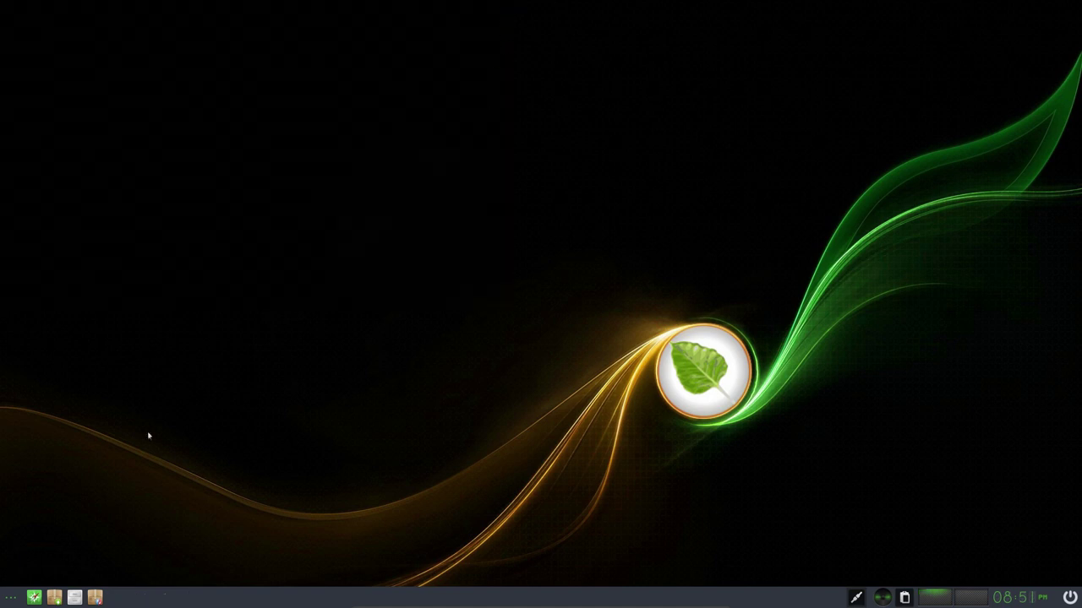
Browse the Internet, Sound & Video and System Tools applications, launch the Terminology terminal and run the Neofetch command.
{"action": "left_click", "coordinate": [15, 598]}
{"action": "mouse_move", "coordinate": [95, 482]}
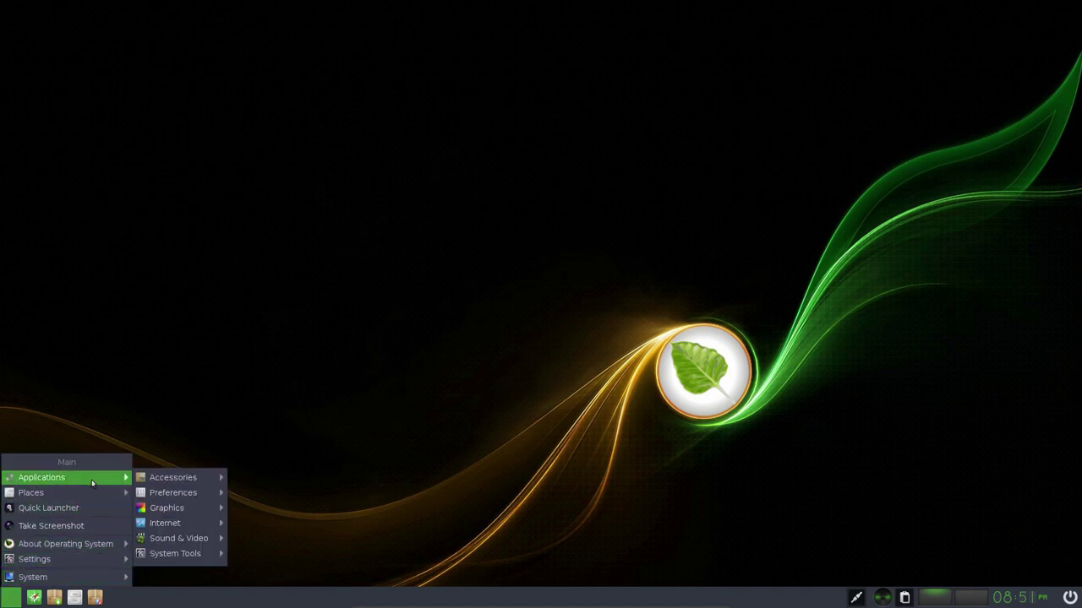
{"action": "mouse_move", "coordinate": [196, 523]}
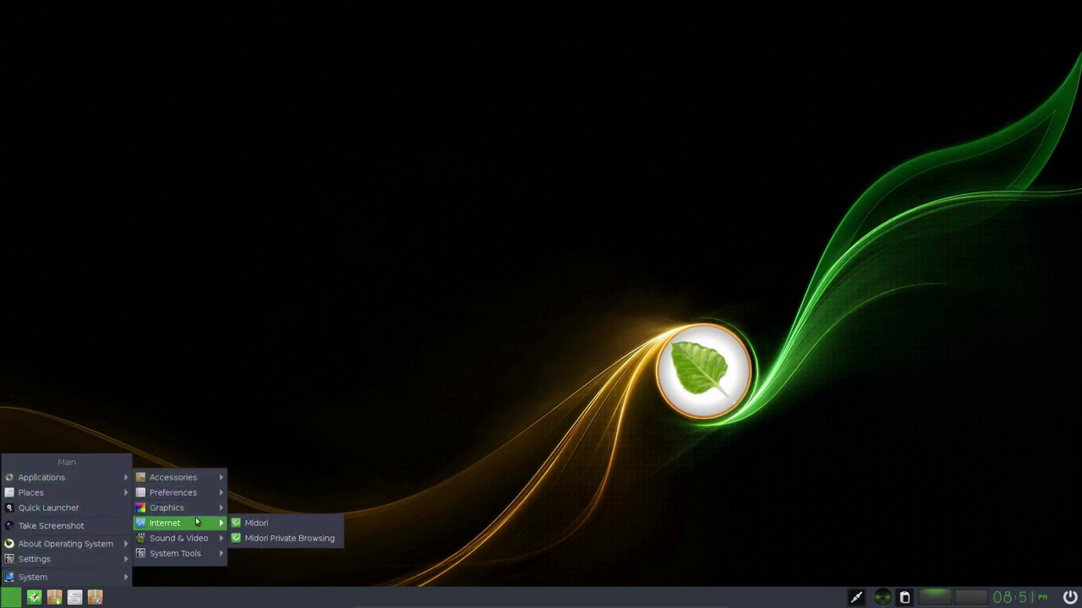
{"action": "mouse_move", "coordinate": [212, 540]}
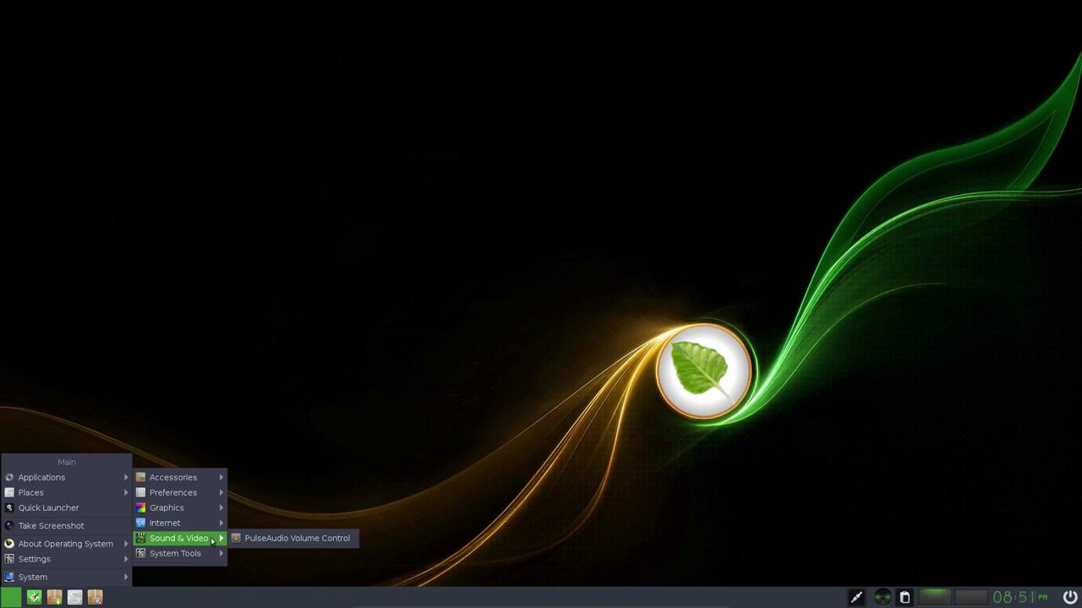
{"action": "mouse_move", "coordinate": [183, 558]}
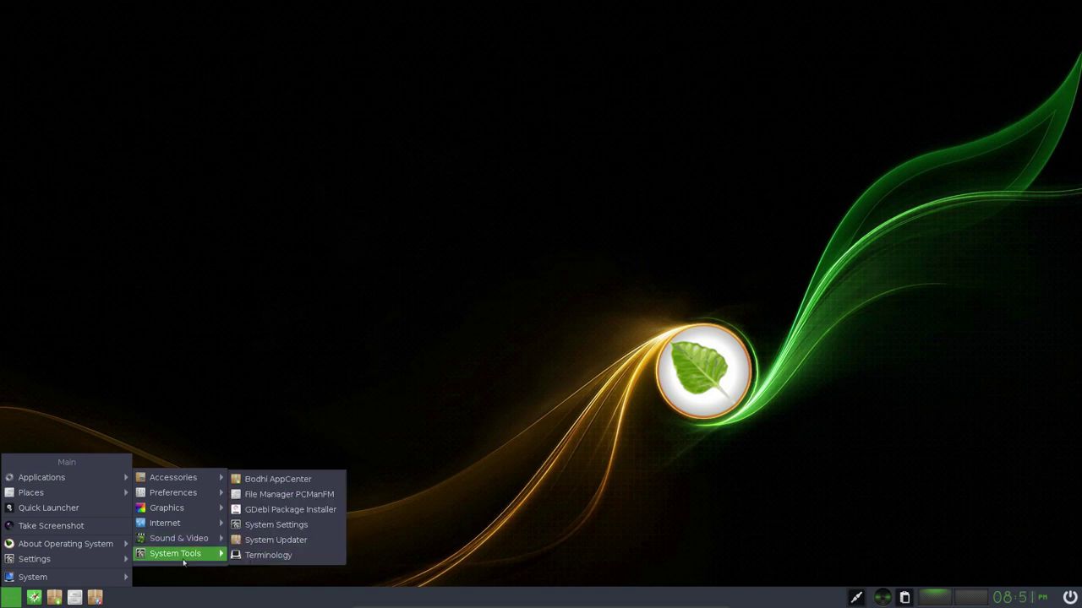
{"action": "left_click", "coordinate": [282, 555]}
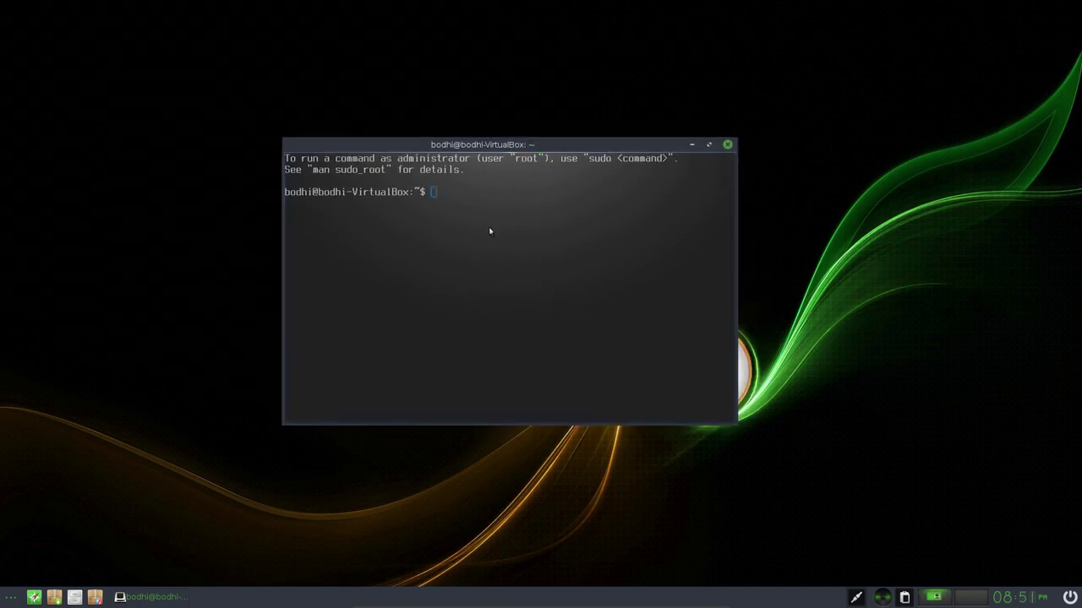
{"action": "type", "text": "Neofetch"}
{"action": "key", "text": "Return"}
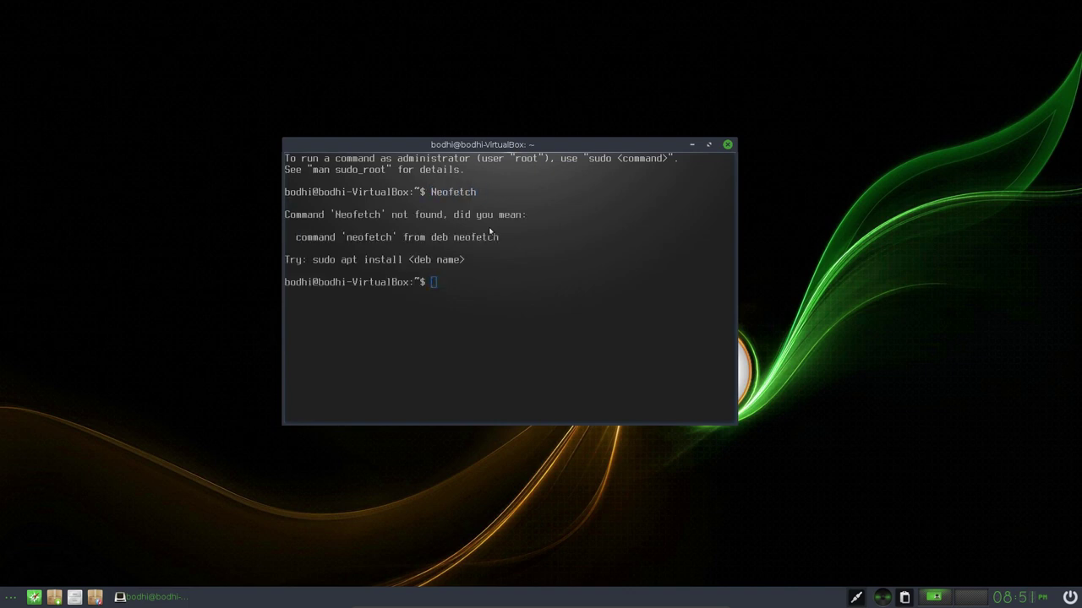
Discard the mistyped command and switch the keyboard layout to Belgian with setxkbmap be.
{"action": "type", "text": "sudo qpt"}
{"action": "key", "text": "BackSpace"}
{"action": "key", "text": "BackSpace"}
{"action": "key", "text": "BackSpace"}
{"action": "key", "text": "BackSpace"}
{"action": "key", "text": "BackSpace"}
{"action": "key", "text": "BackSpace"}
{"action": "key", "text": "BackSpace"}
{"action": "key", "text": "BackSpace"}
{"action": "type", "text": "setxkbmap be"}
{"action": "key", "text": "Return"}
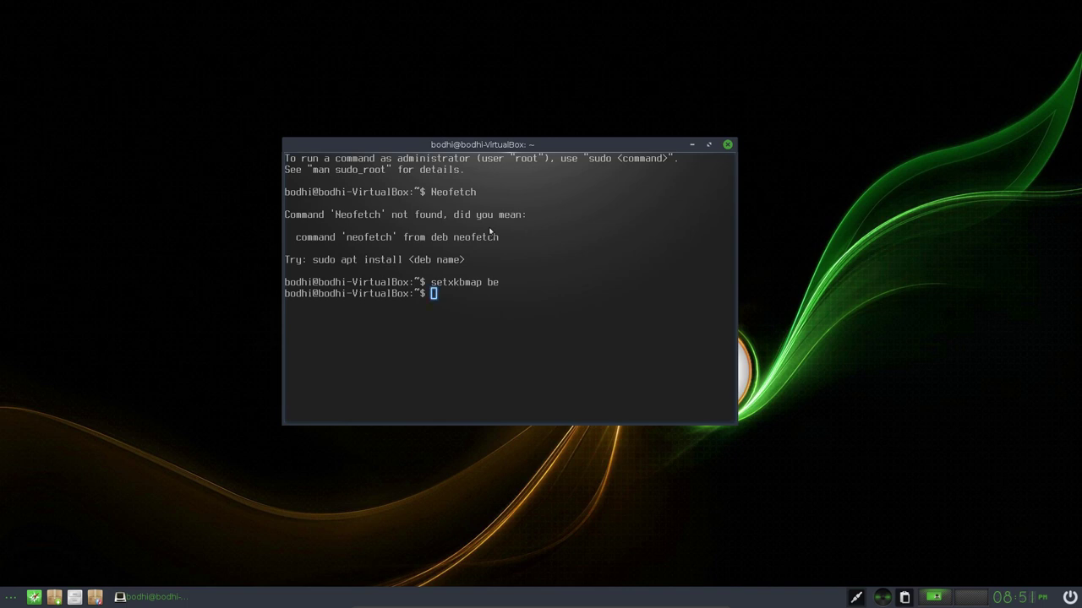
Try to install neofetch with sudo apt install neofetch, entering the account password.
{"action": "type", "text": "sudo apt install neofetch"}
{"action": "key", "text": "Return"}
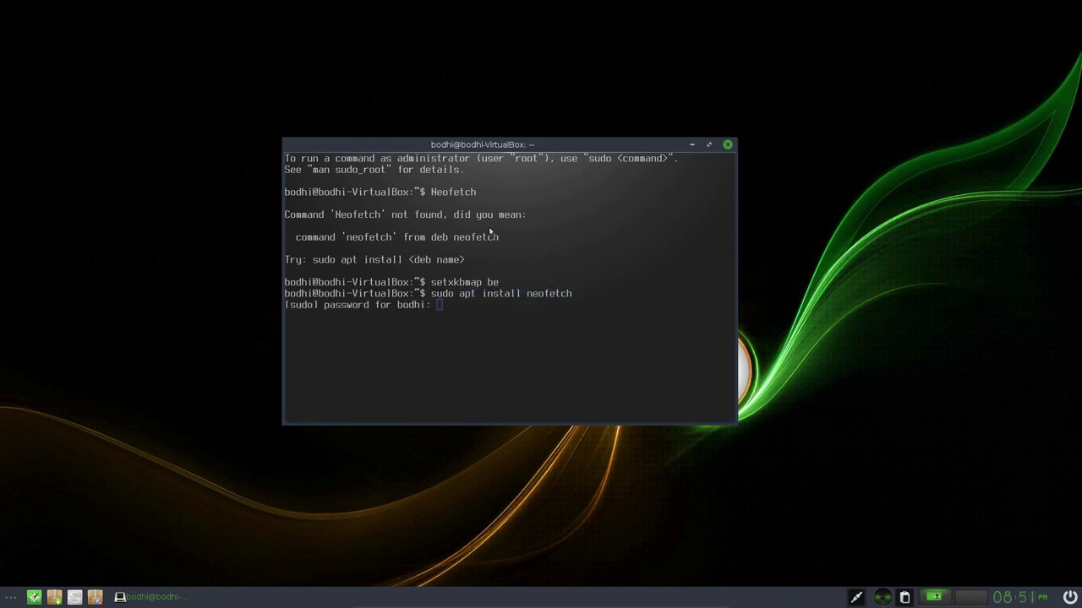
{"action": "key", "text": "Return"}
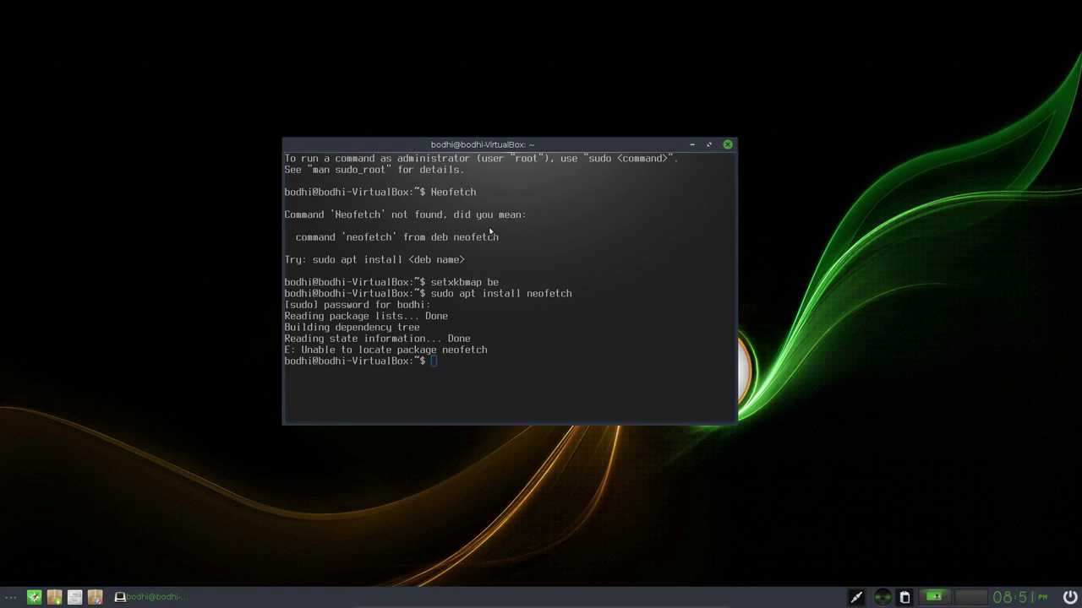
Try to install screenfetch by changing the package name in the previous apt install command.
{"action": "key", "text": "Up"}
{"action": "key", "text": "BackSpace"}
{"action": "key", "text": "BackSpace"}
{"action": "key", "text": "BackSpace"}
{"action": "key", "text": "BackSpace"}
{"action": "key", "text": "BackSpace"}
{"action": "key", "text": "BackSpace"}
{"action": "key", "text": "BackSpace"}
{"action": "key", "text": "BackSpace"}
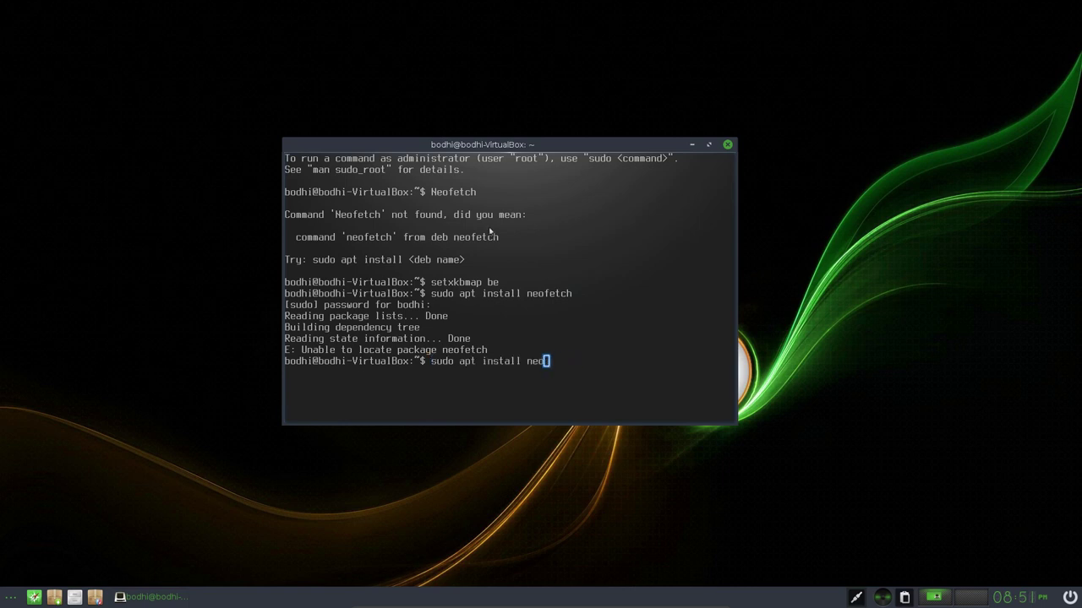
{"action": "type", "text": "screenfetch"}
{"action": "key", "text": "Return"}
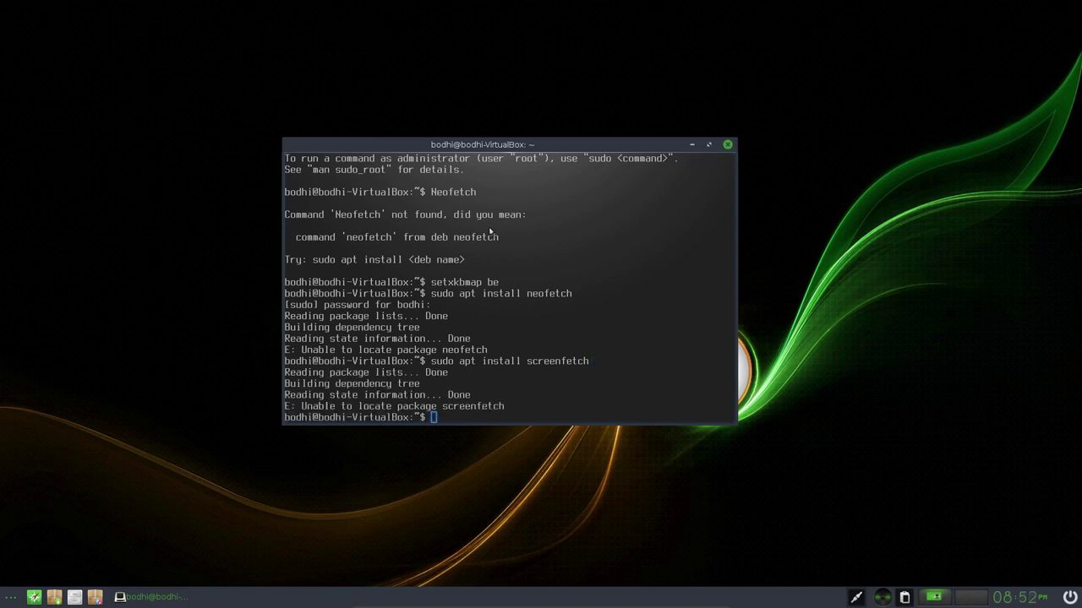
Try to display the system information by running inix and inxi.
{"action": "type", "text": "inix"}
{"action": "key", "text": "Return"}
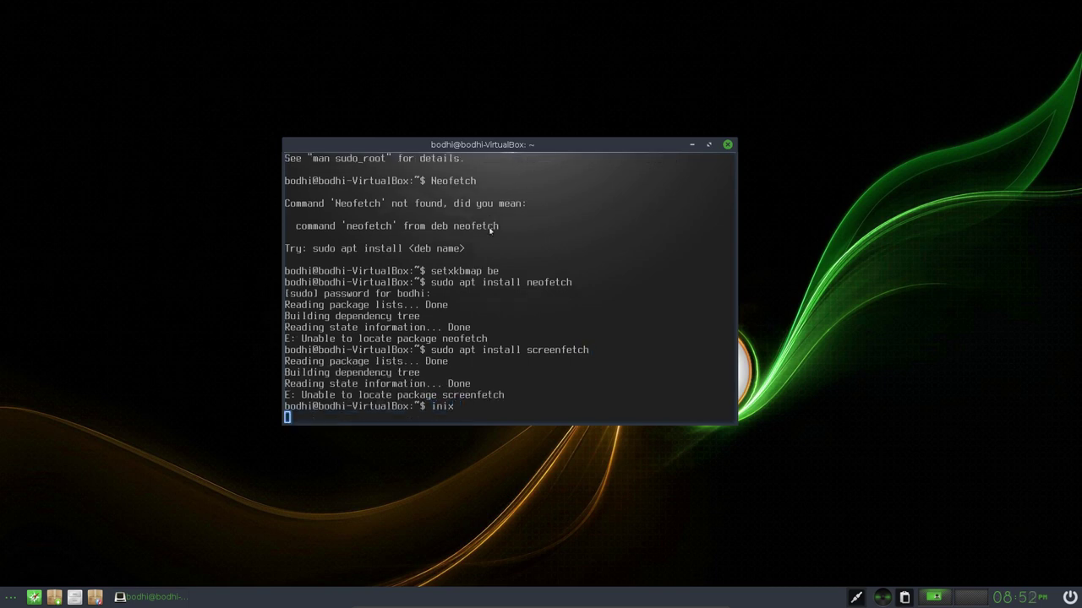
{"action": "type", "text": "inxi"}
{"action": "key", "text": "Return"}
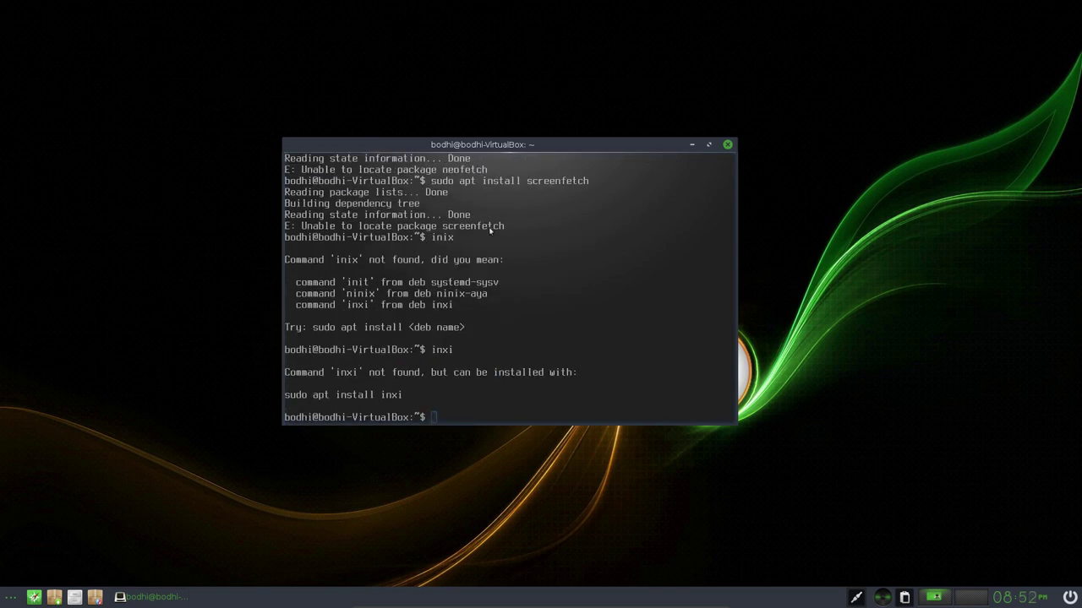
Try to install inxi with sudo apt install inxi, and close the terminal.
{"action": "type", "text": "sudo ap"}
{"action": "key", "text": "BackSpace"}
{"action": "key", "text": "BackSpace"}
{"action": "type", "text": "apt update"}
{"action": "key", "text": "BackSpace"}
{"action": "key", "text": "BackSpace"}
{"action": "key", "text": "BackSpace"}
{"action": "key", "text": "BackSpace"}
{"action": "key", "text": "BackSpace"}
{"action": "key", "text": "BackSpace"}
{"action": "type", "text": "install inxi"}
{"action": "key", "text": "Return"}
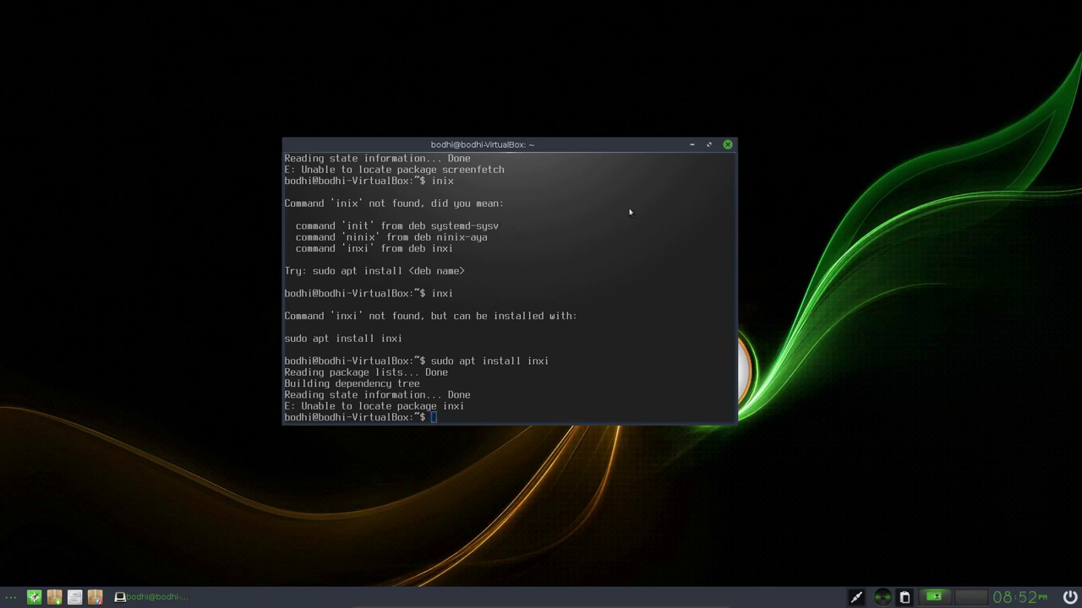
{"action": "left_click", "coordinate": [727, 146]}
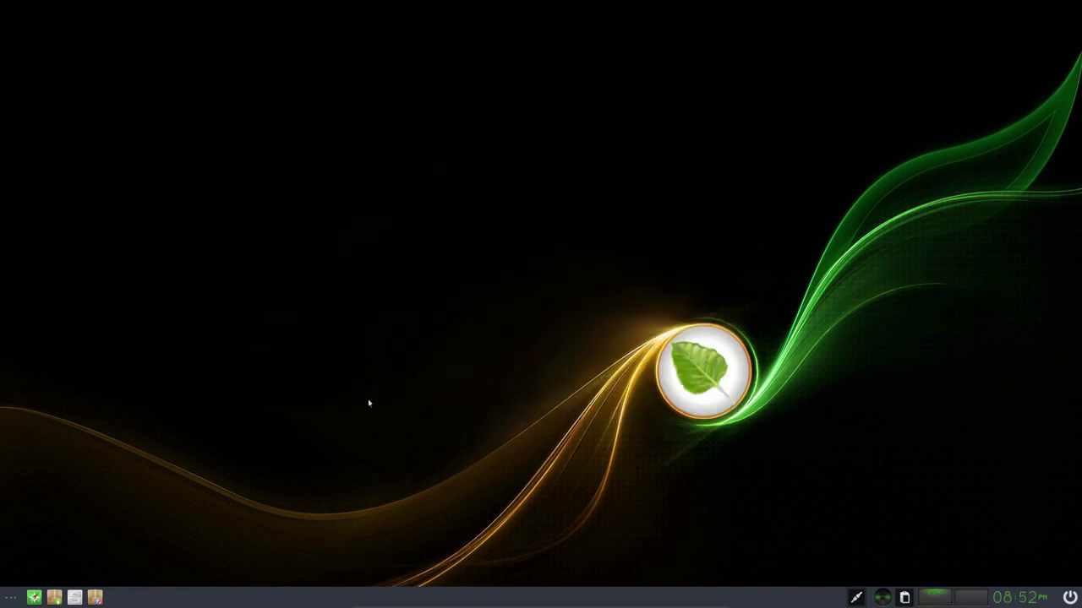
Open the Bodhi AppCenter in a maximized window and search it by keyword for inxi.
{"action": "left_click", "coordinate": [54, 598]}
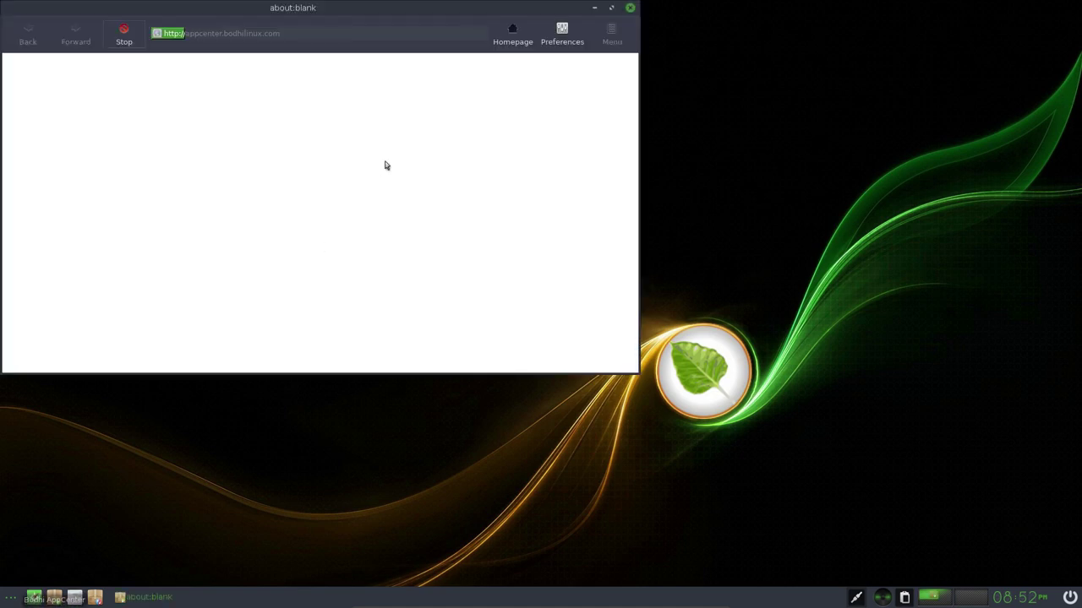
{"action": "double_click", "coordinate": [386, 8]}
{"action": "double_click", "coordinate": [428, 6]}
{"action": "left_click", "coordinate": [612, 11]}
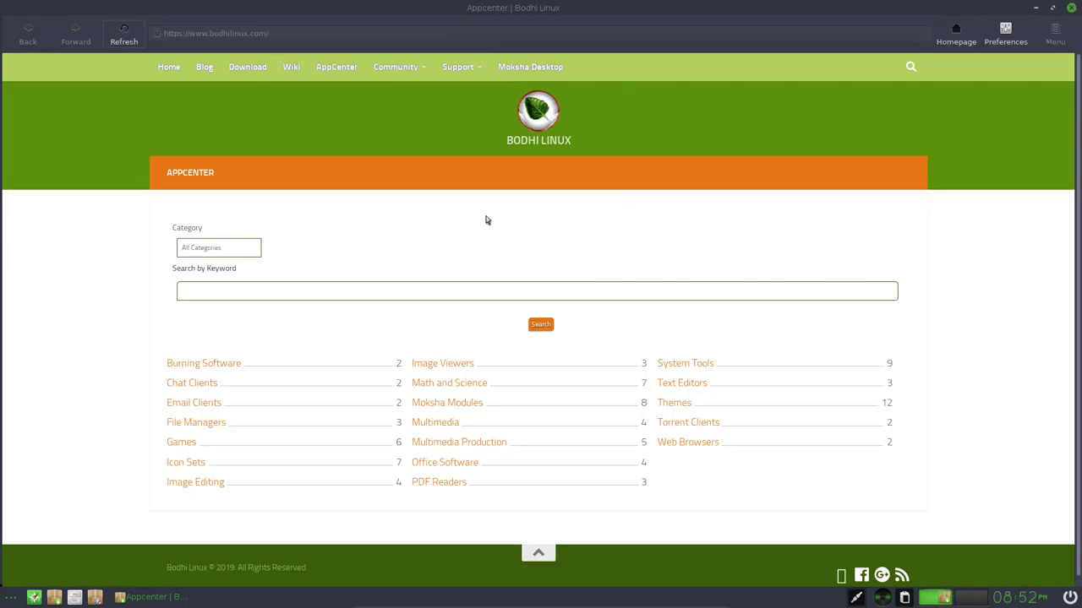
{"action": "left_click", "coordinate": [217, 295]}
{"action": "type", "text": "inxi"}
{"action": "key", "text": "Return"}
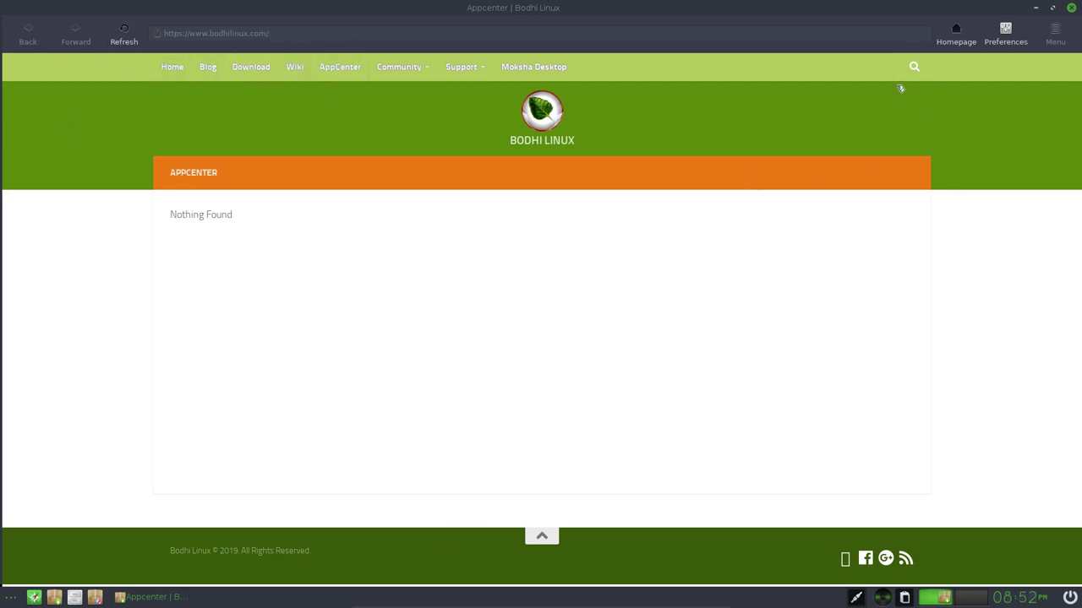
Return to the AppCenter page, search it by keyword for neofetch, and close the browser.
{"action": "left_click", "coordinate": [913, 67]}
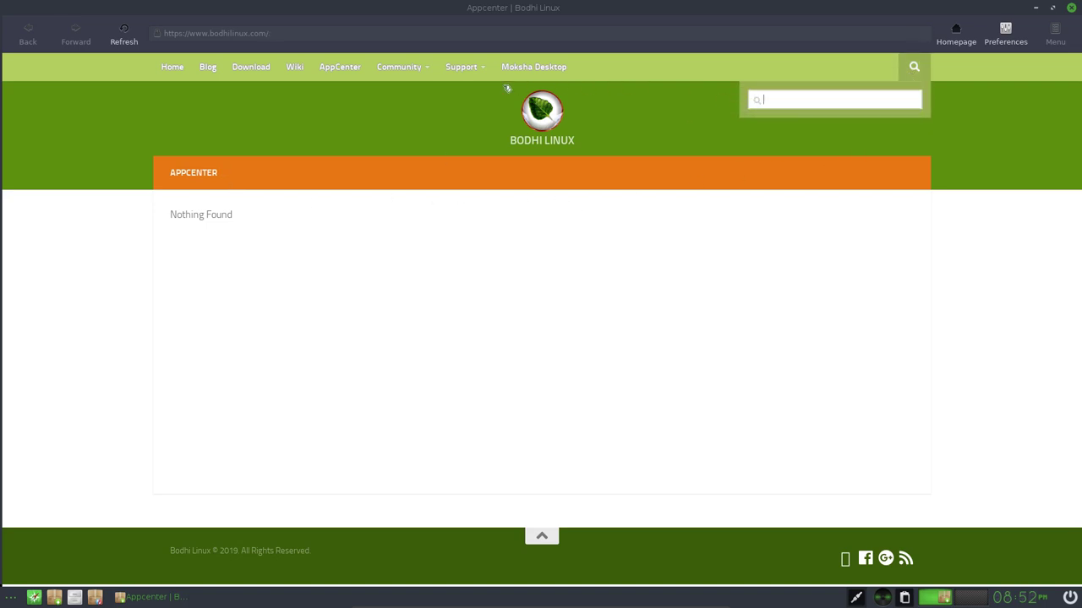
{"action": "left_click", "coordinate": [339, 67]}
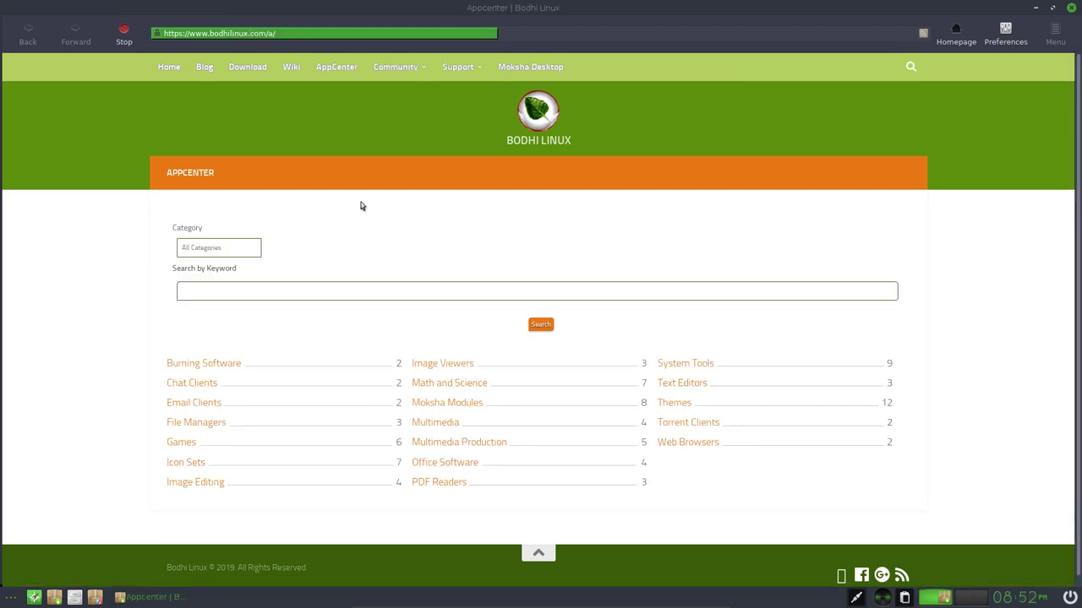
{"action": "left_click", "coordinate": [224, 291]}
{"action": "type", "text": "neofetch"}
{"action": "key", "text": "Return"}
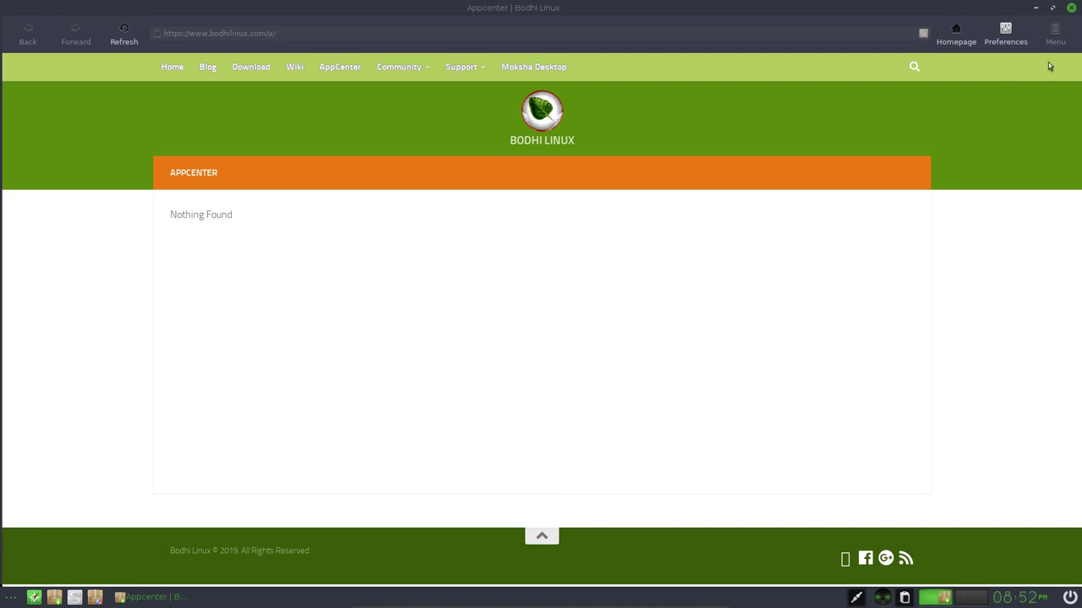
{"action": "left_click", "coordinate": [1071, 8]}
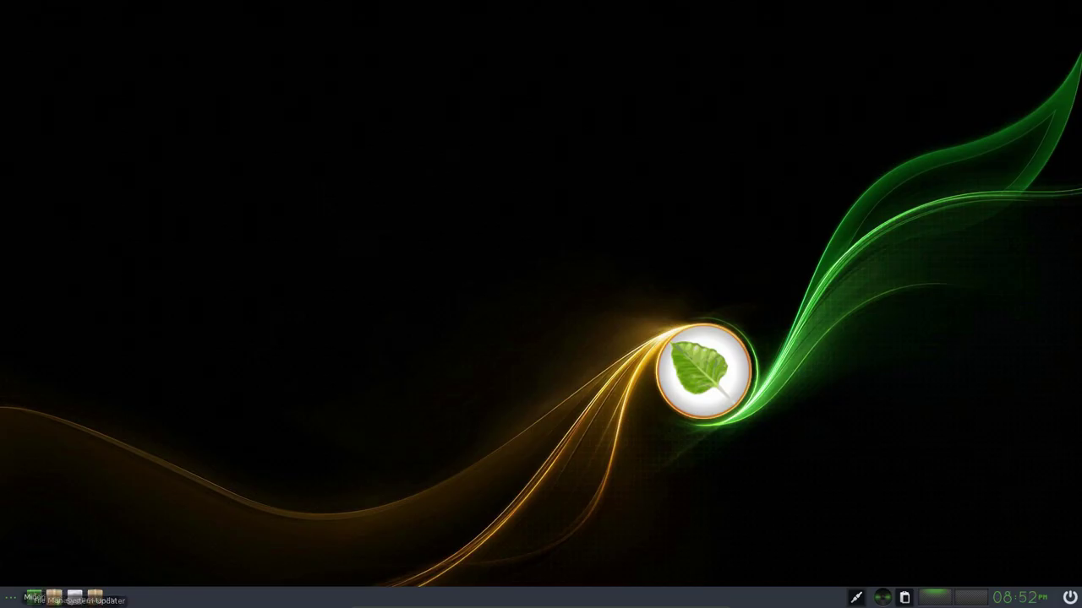
Launch the eepDater System Updater and move its window to the other side of the desktop while the package lists refresh.
{"action": "left_click", "coordinate": [96, 598]}
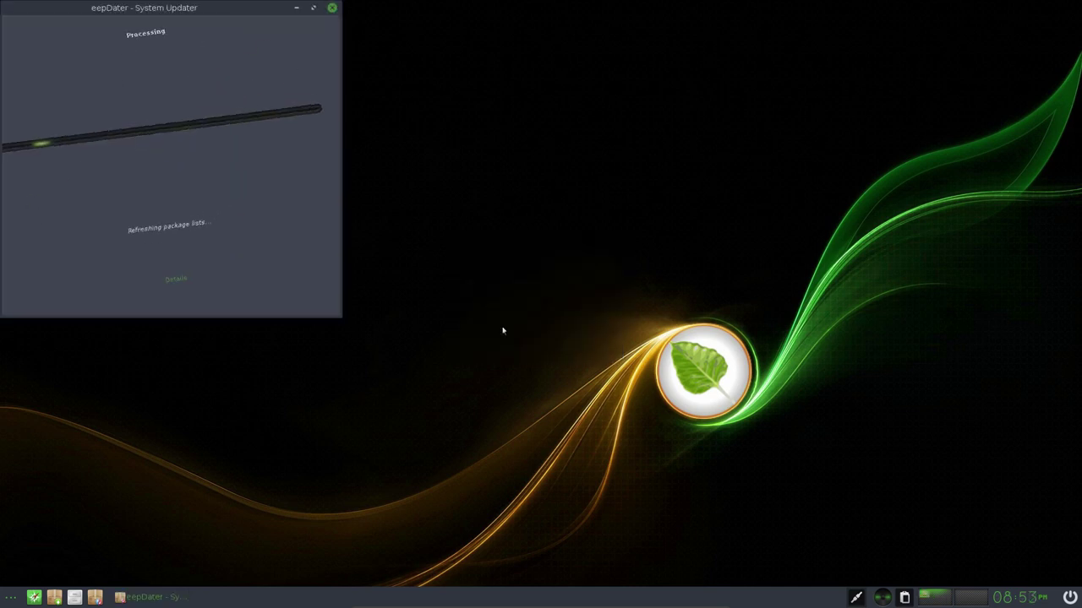
{"action": "left_click_drag", "start_coordinate": [178, 15], "coordinate": [873, 37]}
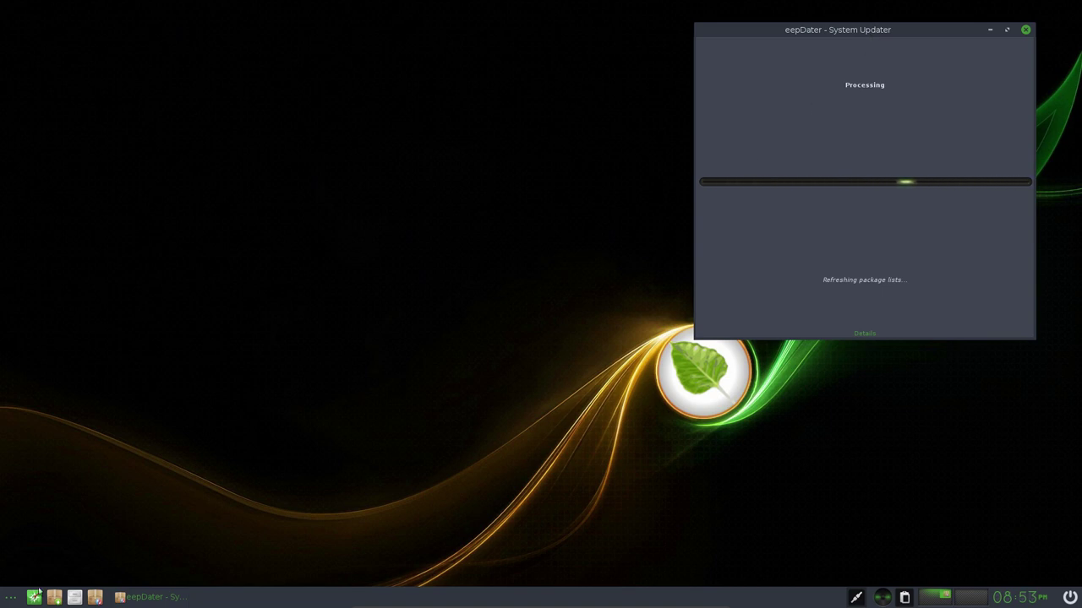
{"action": "left_click", "coordinate": [11, 598]}
{"action": "mouse_move", "coordinate": [73, 483]}
{"action": "key", "text": "Escape"}
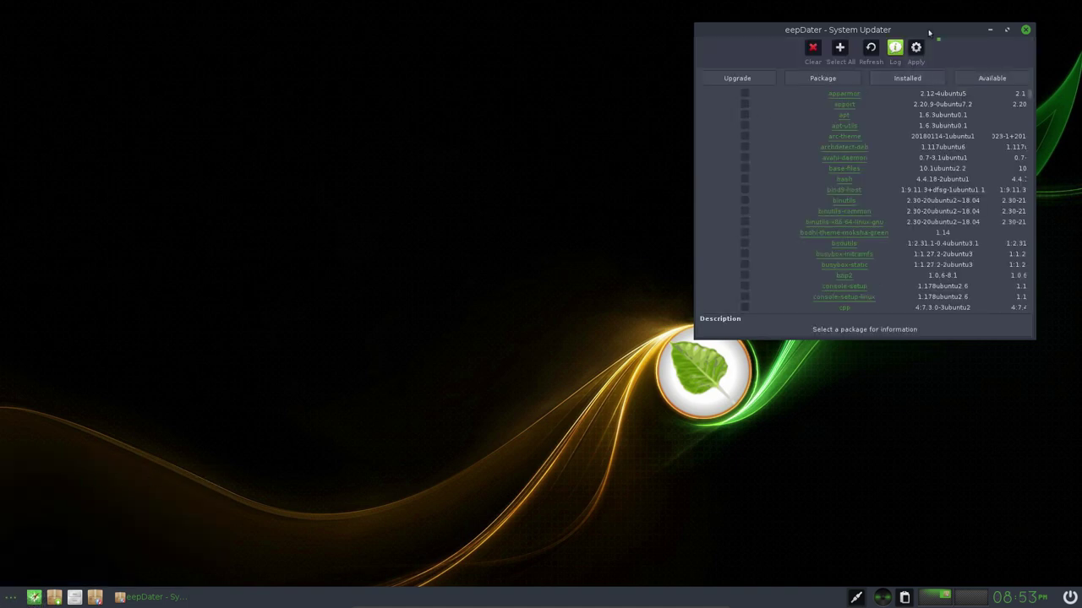
Move the System Updater window towards the middle of the desktop and examine its list of upgradable packages.
{"action": "left_click_drag", "start_coordinate": [928, 30], "coordinate": [689, 103]}
{"action": "scroll", "coordinate": [695, 260], "scroll_direction": "down", "scroll_amount": 15}
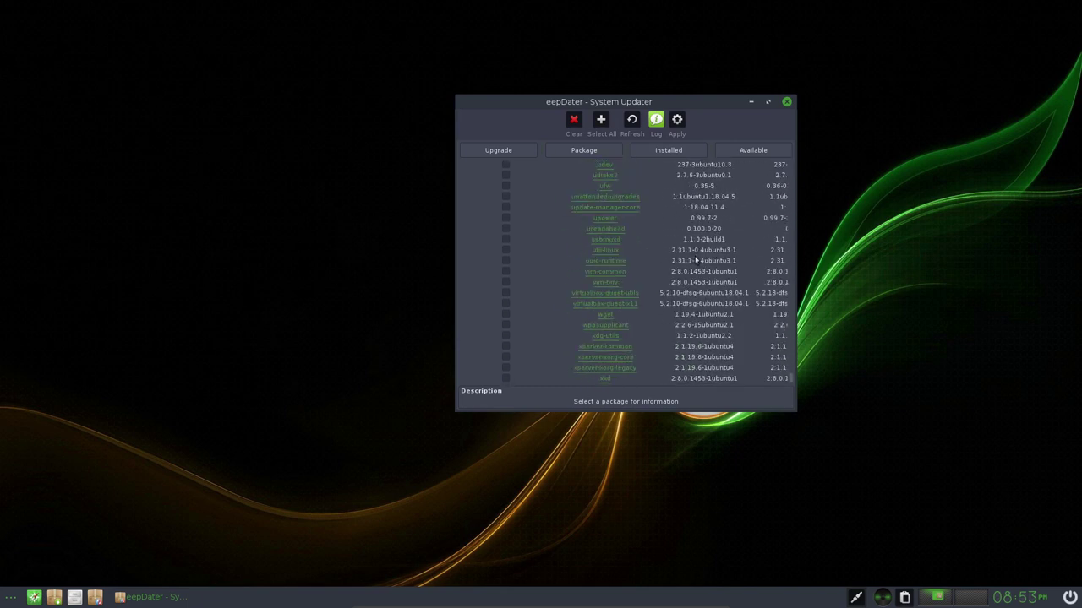
{"action": "scroll", "coordinate": [696, 261], "scroll_direction": "up", "scroll_amount": 4}
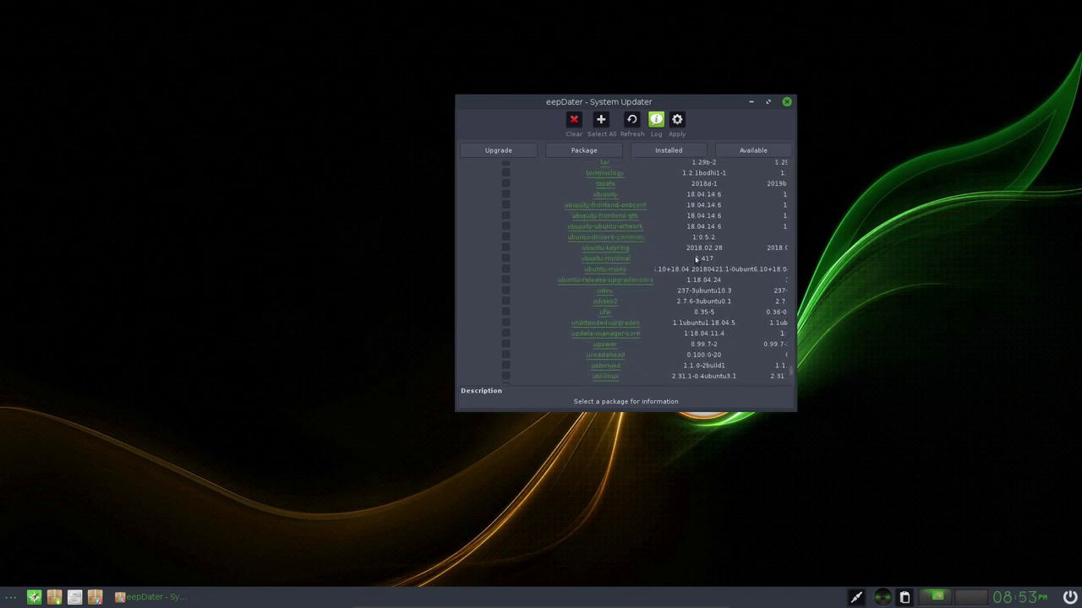
{"action": "scroll", "coordinate": [695, 260], "scroll_direction": "down", "scroll_amount": 4}
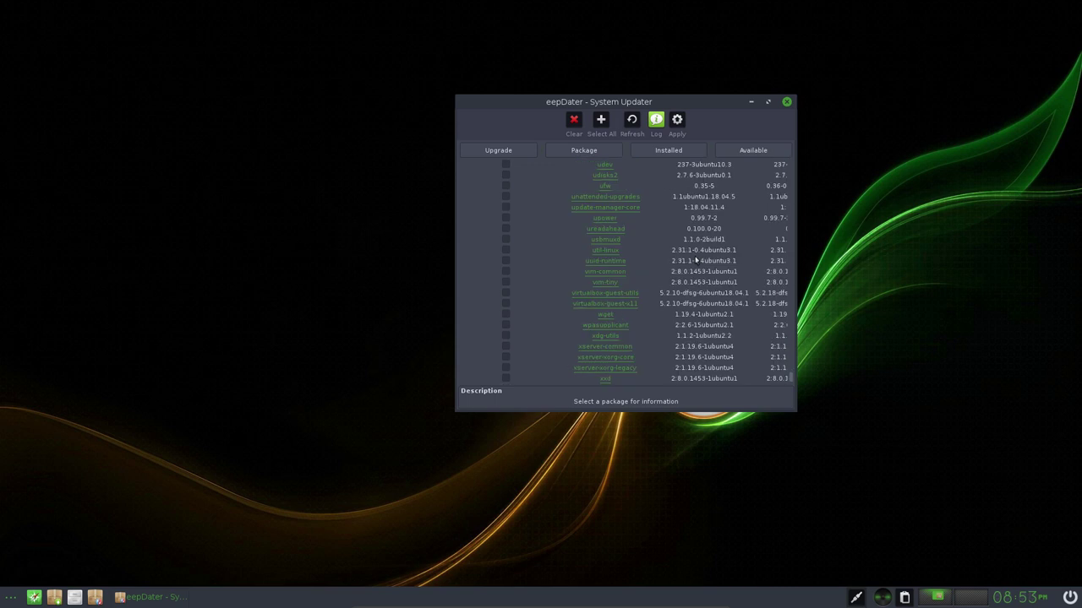
{"action": "scroll", "coordinate": [696, 260], "scroll_direction": "up", "scroll_amount": 15}
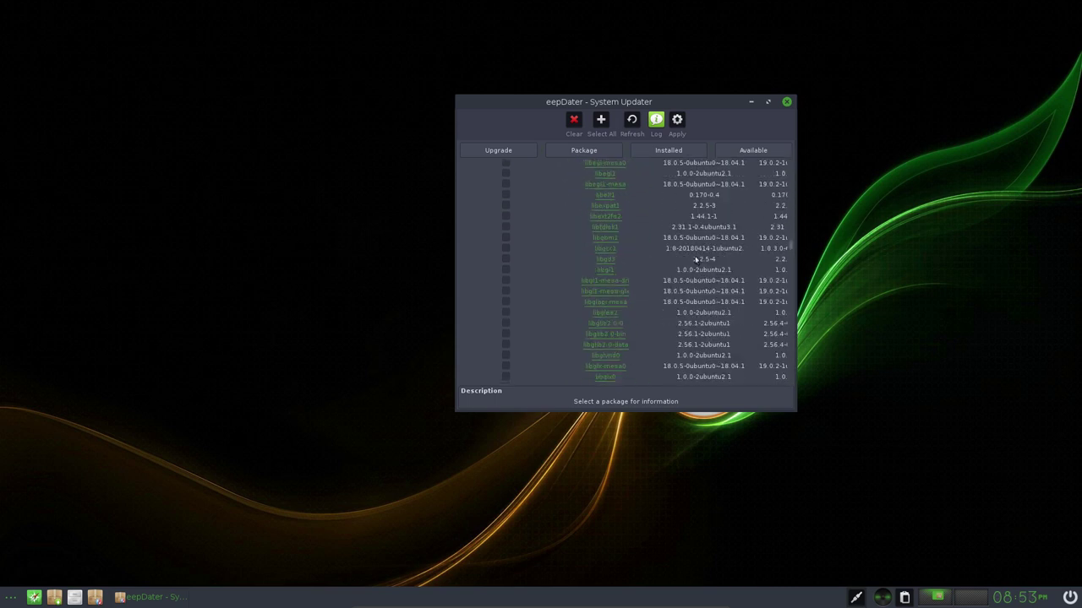
{"action": "scroll", "coordinate": [695, 260], "scroll_direction": "up", "scroll_amount": 12}
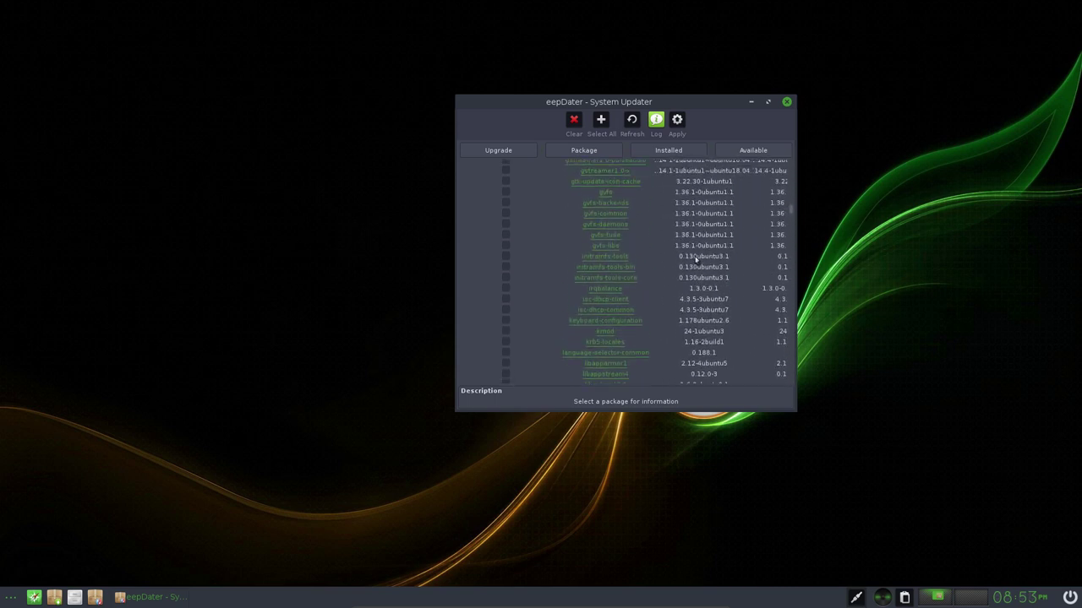
{"action": "scroll", "coordinate": [696, 260], "scroll_direction": "up", "scroll_amount": 10}
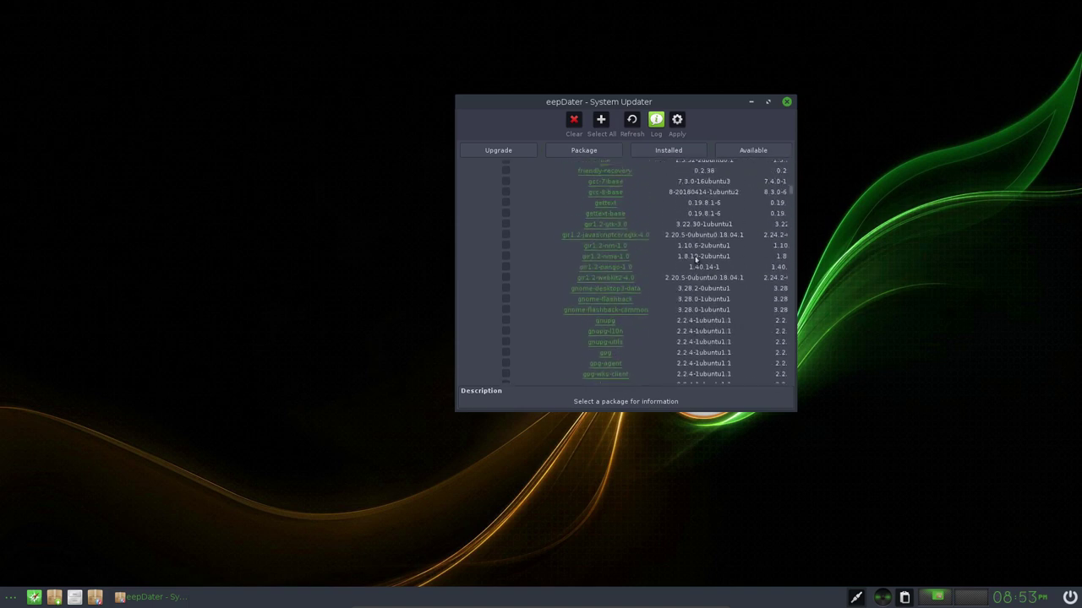
{"action": "scroll", "coordinate": [695, 260], "scroll_direction": "up", "scroll_amount": 10}
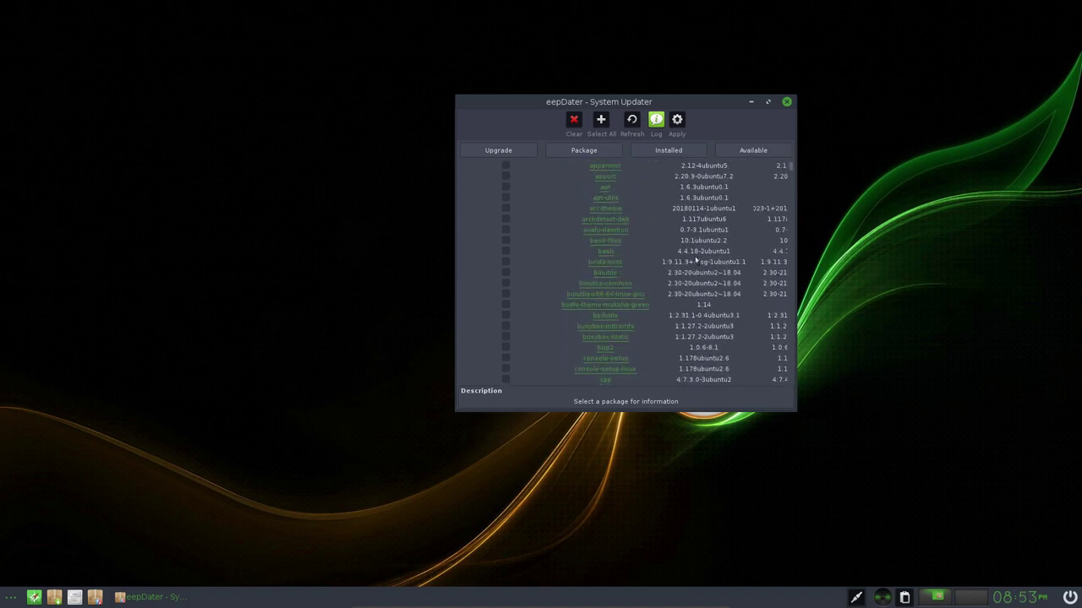
{"action": "scroll", "coordinate": [696, 261], "scroll_direction": "down", "scroll_amount": 20}
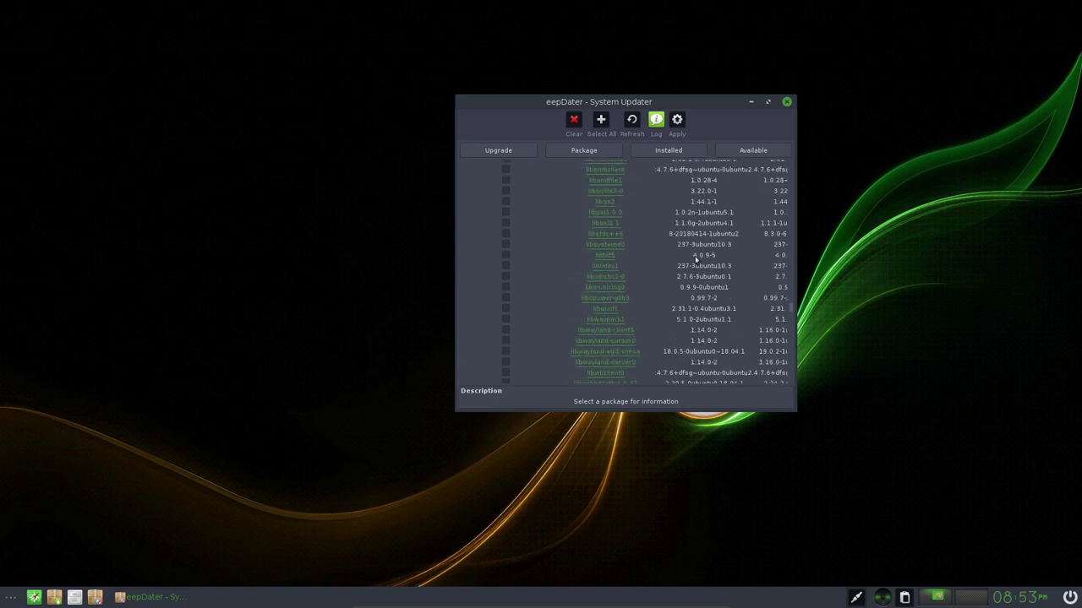
{"action": "scroll", "coordinate": [696, 260], "scroll_direction": "down", "scroll_amount": 15}
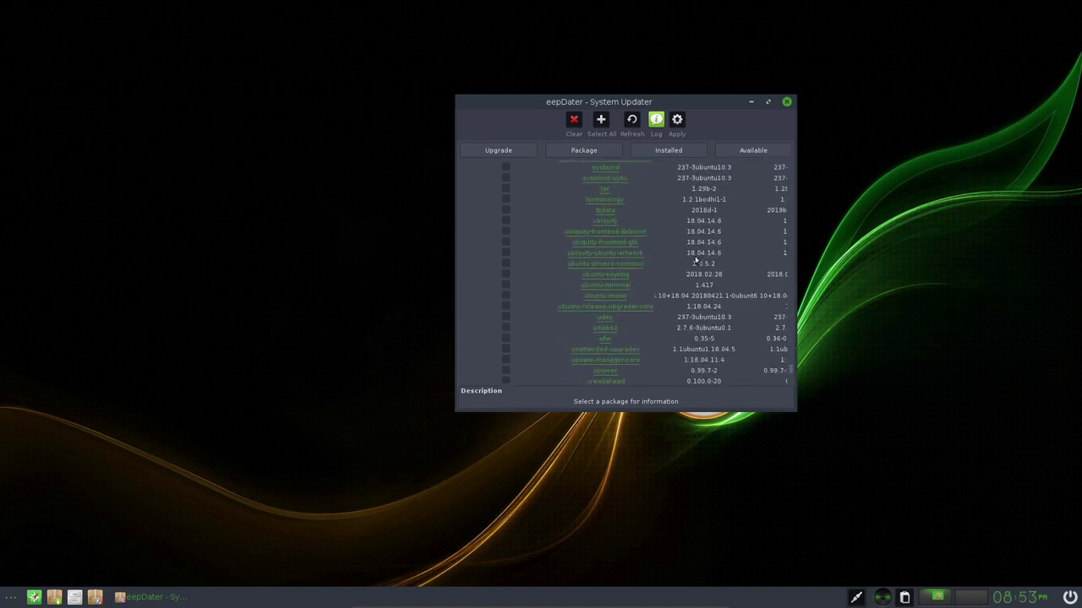
{"action": "scroll", "coordinate": [695, 259], "scroll_direction": "down", "scroll_amount": 2}
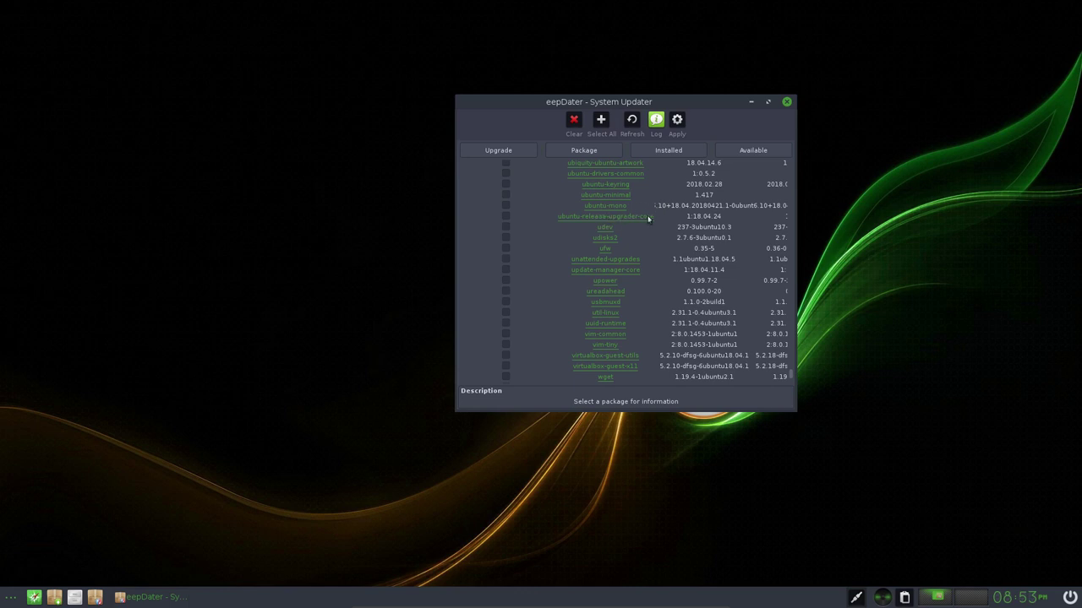
Look through the library, Python, Ubuntu and xserver entries in the upgradable package list and close the System Updater.
{"action": "scroll", "coordinate": [658, 273], "scroll_direction": "up", "scroll_amount": 20}
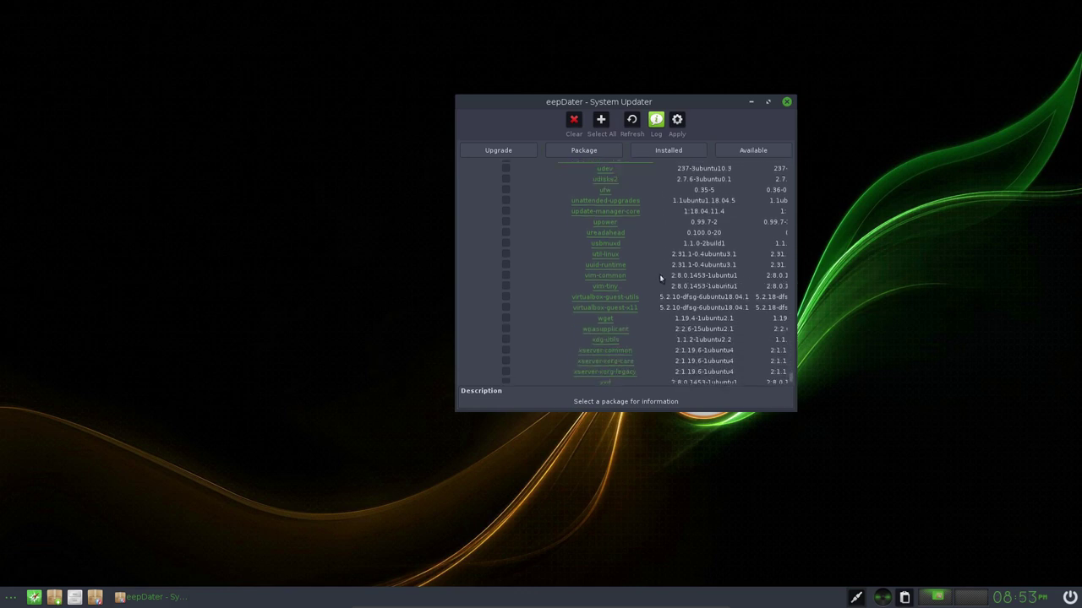
{"action": "scroll", "coordinate": [661, 278], "scroll_direction": "up", "scroll_amount": 5}
{"action": "scroll", "coordinate": [661, 278], "scroll_direction": "down", "scroll_amount": 5}
{"action": "scroll", "coordinate": [661, 278], "scroll_direction": "down", "scroll_amount": 4}
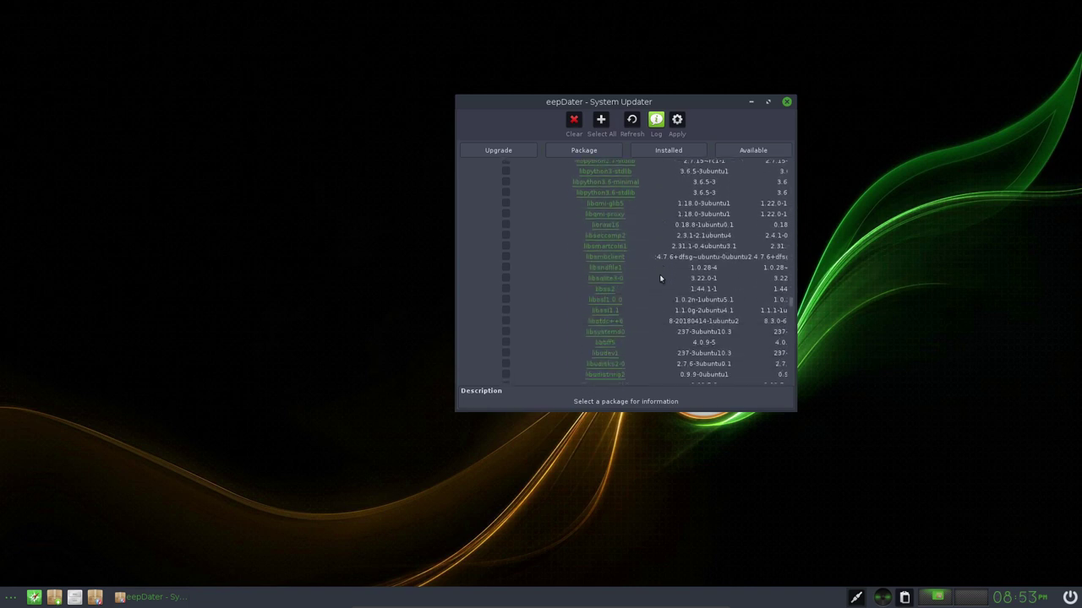
{"action": "scroll", "coordinate": [661, 278], "scroll_direction": "down", "scroll_amount": 5}
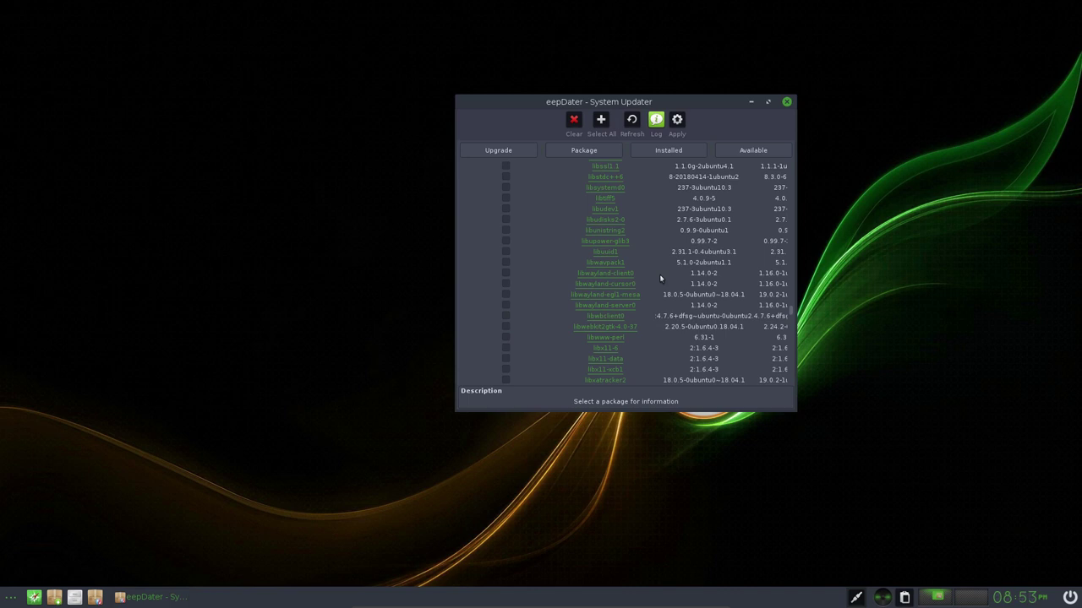
{"action": "scroll", "coordinate": [661, 278], "scroll_direction": "down", "scroll_amount": 5}
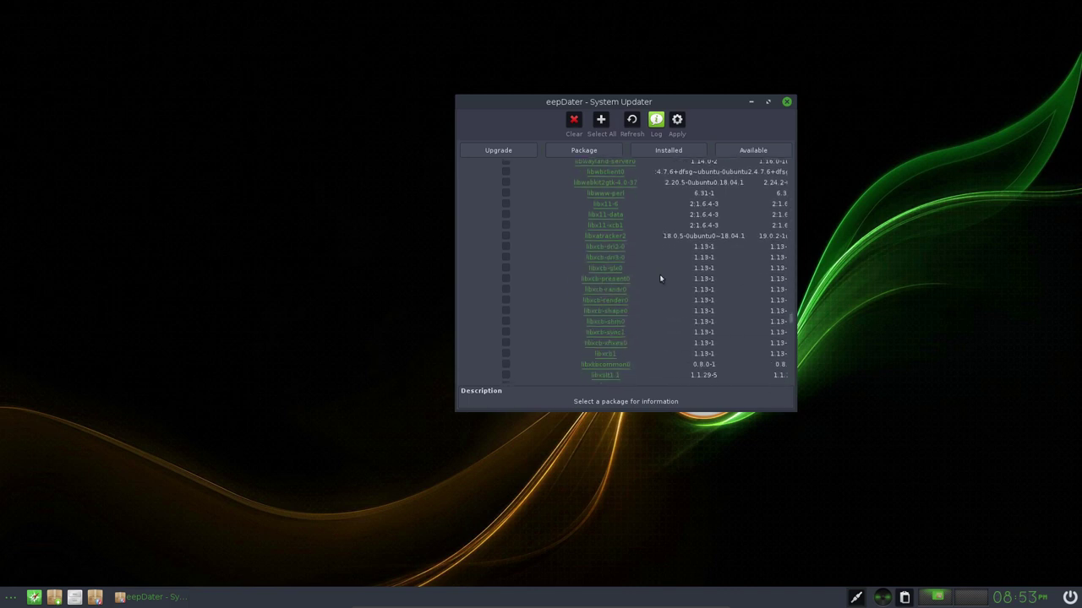
{"action": "scroll", "coordinate": [661, 278], "scroll_direction": "down", "scroll_amount": 20}
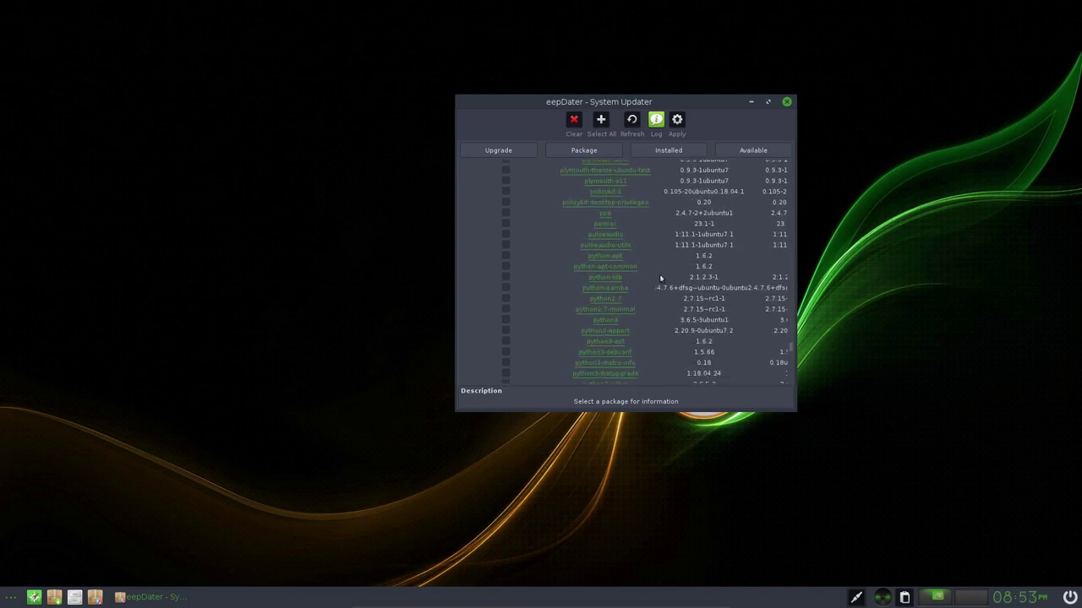
{"action": "scroll", "coordinate": [660, 278], "scroll_direction": "up", "scroll_amount": 5}
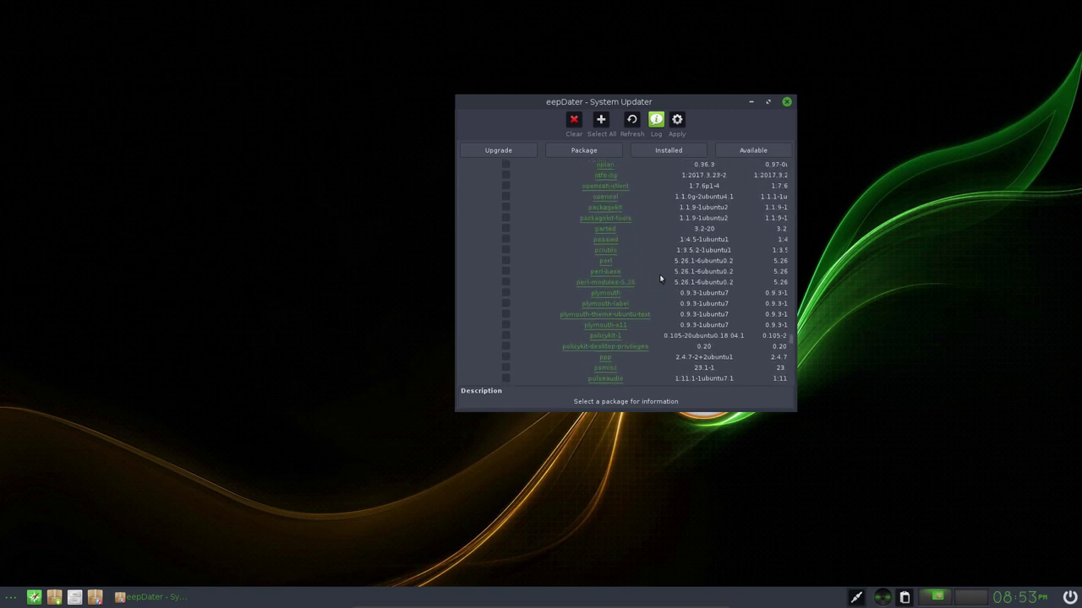
{"action": "scroll", "coordinate": [660, 278], "scroll_direction": "up", "scroll_amount": 4}
{"action": "scroll", "coordinate": [661, 278], "scroll_direction": "up", "scroll_amount": 3}
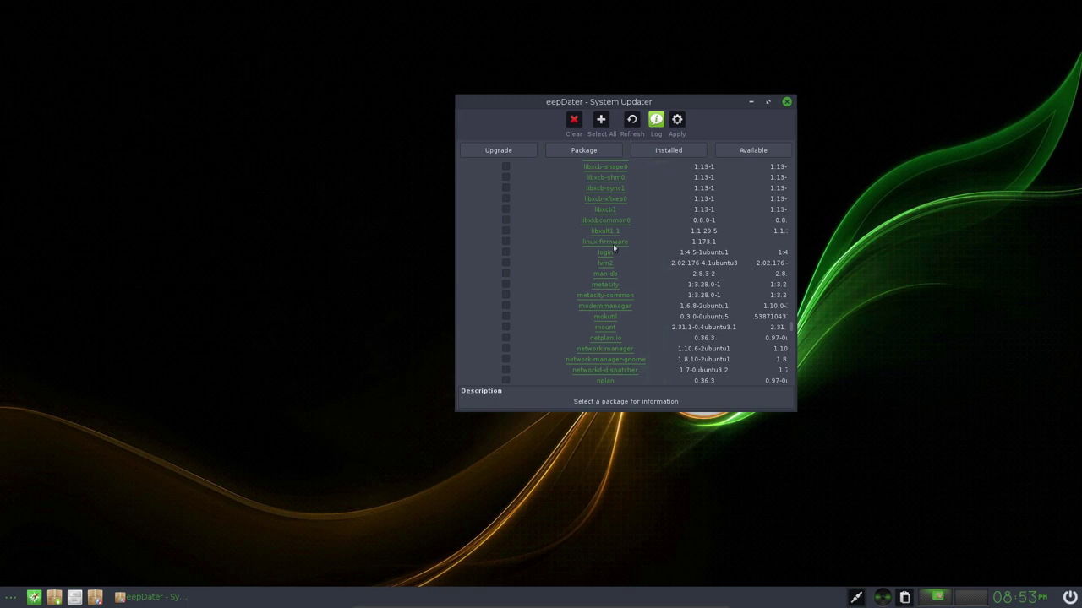
{"action": "scroll", "coordinate": [623, 324], "scroll_direction": "down", "scroll_amount": 15}
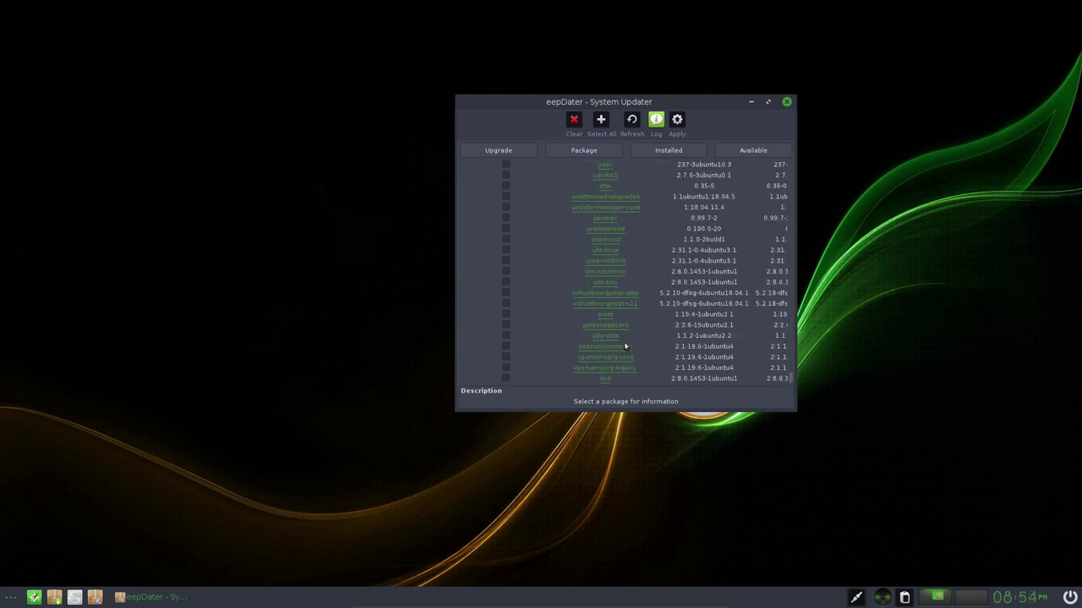
{"action": "scroll", "coordinate": [623, 341], "scroll_direction": "up", "scroll_amount": 3}
{"action": "scroll", "coordinate": [624, 342], "scroll_direction": "down", "scroll_amount": 3}
{"action": "scroll", "coordinate": [624, 342], "scroll_direction": "up", "scroll_amount": 5}
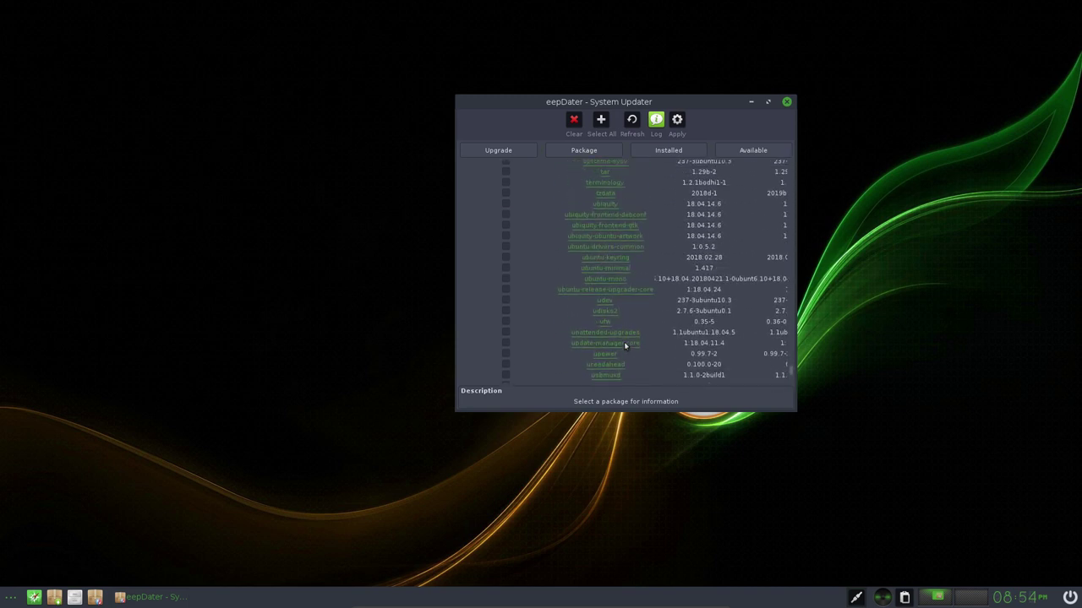
{"action": "scroll", "coordinate": [624, 341], "scroll_direction": "up", "scroll_amount": 2}
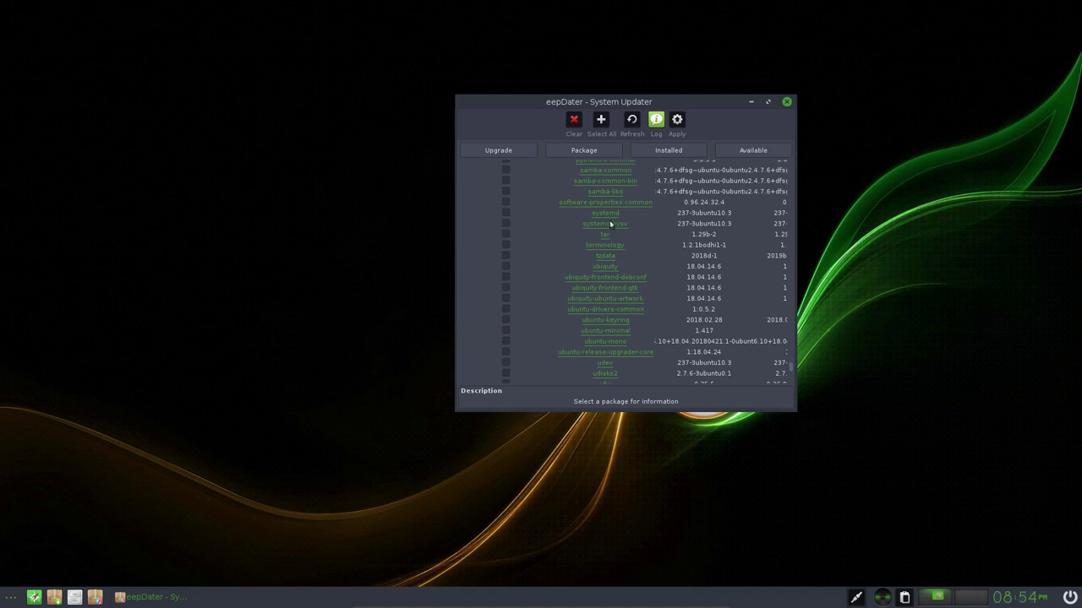
{"action": "left_click", "coordinate": [786, 102]}
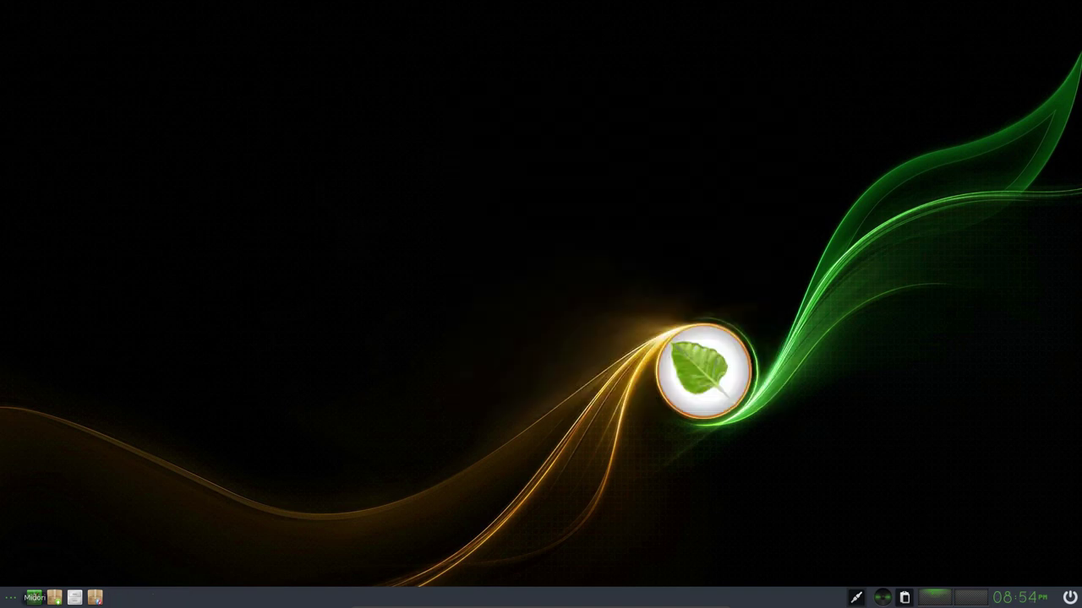
Launch System Settings from the system tools and move the Swami Control Panel window away from the desktop's corner.
{"action": "left_click", "coordinate": [11, 598]}
{"action": "mouse_move", "coordinate": [66, 484]}
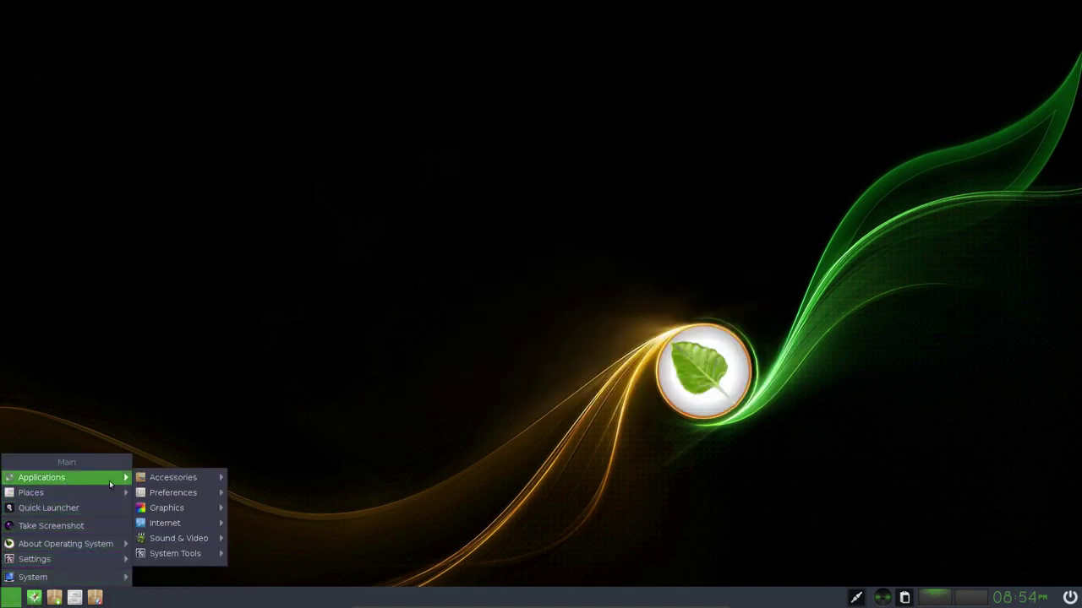
{"action": "mouse_move", "coordinate": [181, 553]}
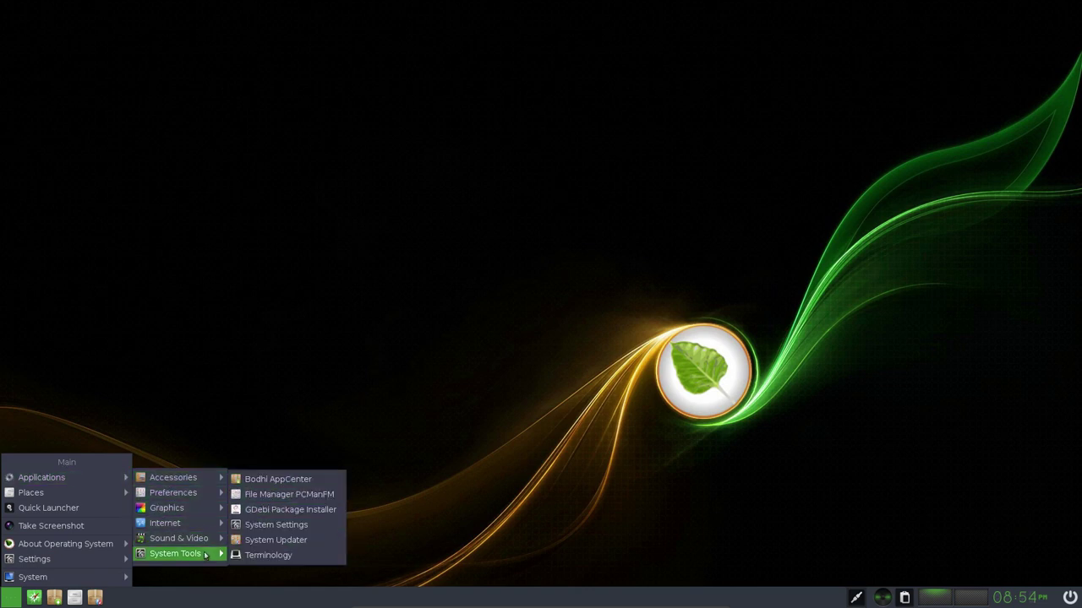
{"action": "left_click", "coordinate": [276, 525]}
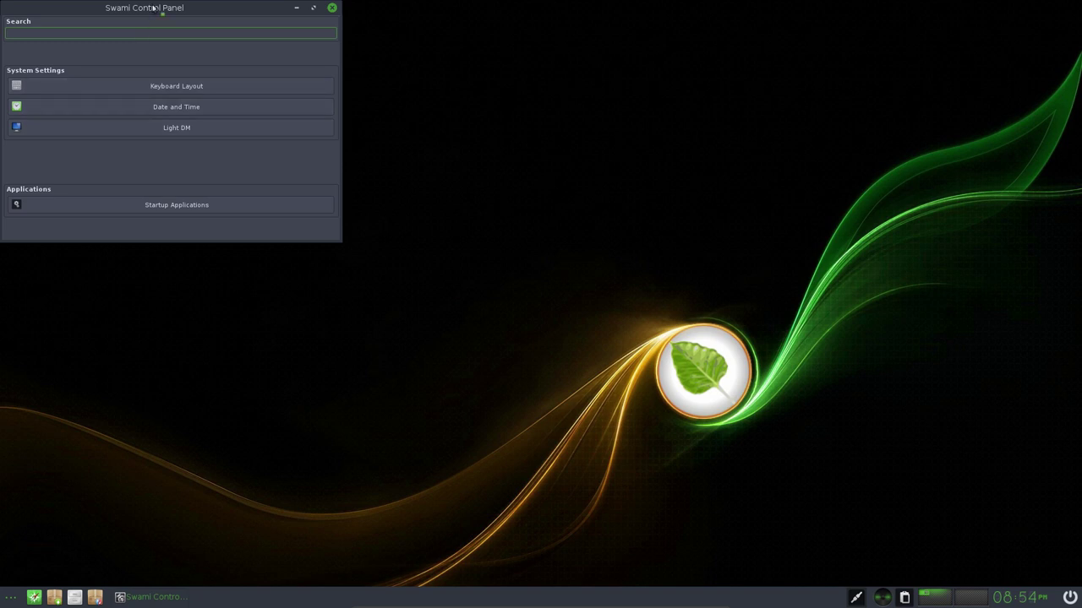
{"action": "left_click_drag", "start_coordinate": [154, 8], "coordinate": [447, 22]}
View the available keyboard layouts, return to the overview and open the Date and Time page.
{"action": "left_click", "coordinate": [461, 100]}
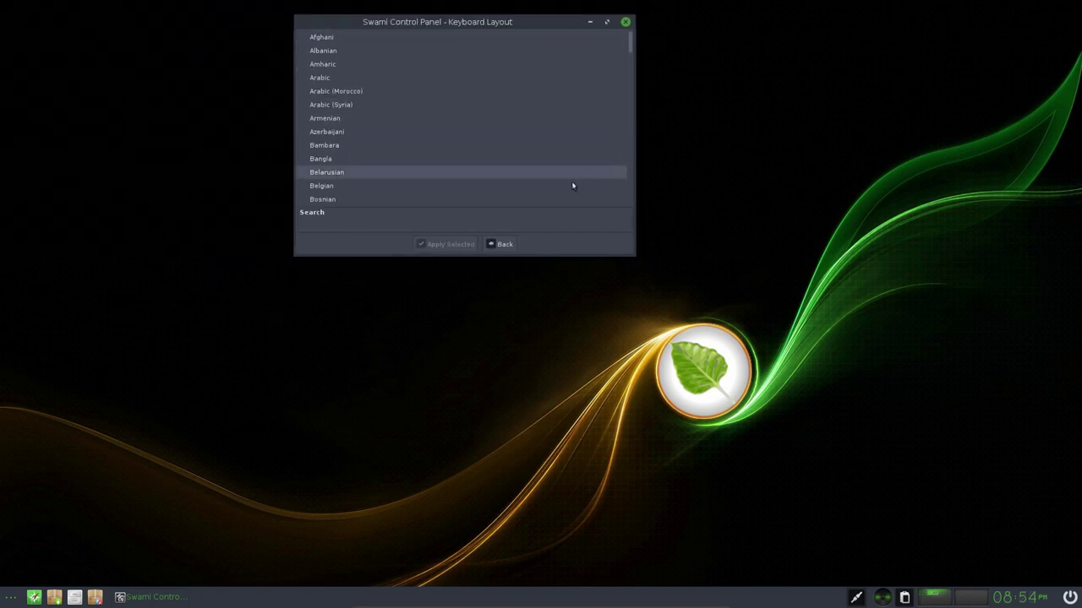
{"action": "left_click", "coordinate": [514, 245]}
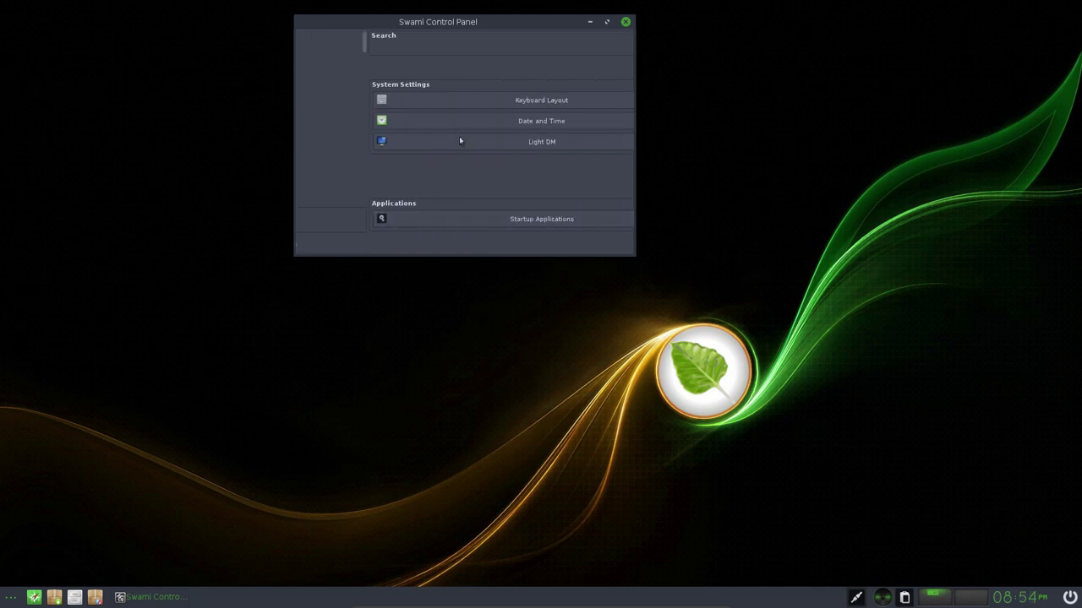
{"action": "left_click", "coordinate": [403, 123]}
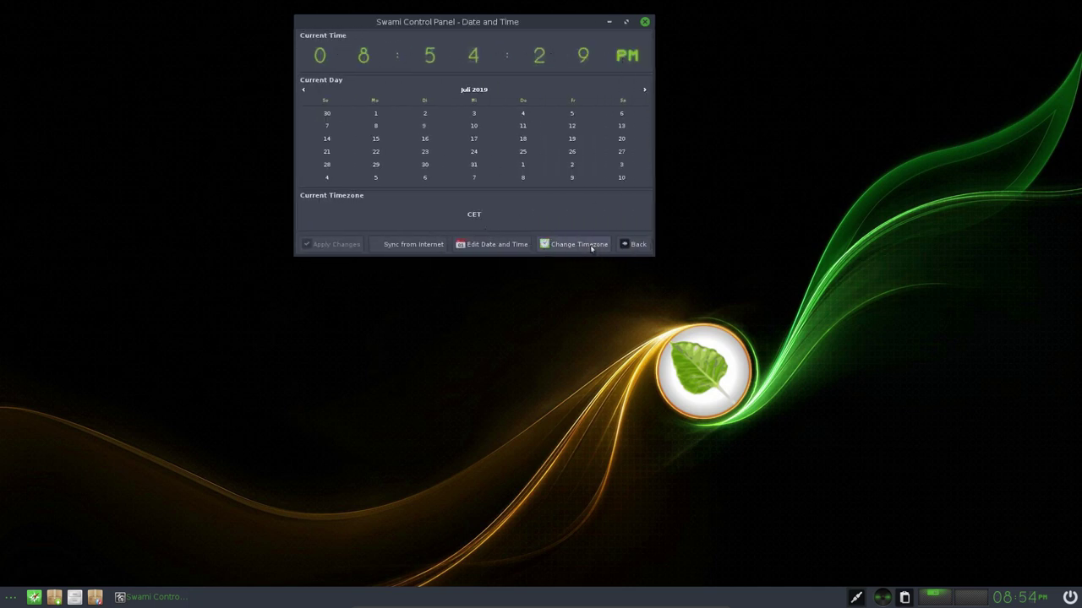
Open the settings of the clock gadget on the desktop shelf.
{"action": "left_click", "coordinate": [1023, 602]}
{"action": "right_click", "coordinate": [1022, 601]}
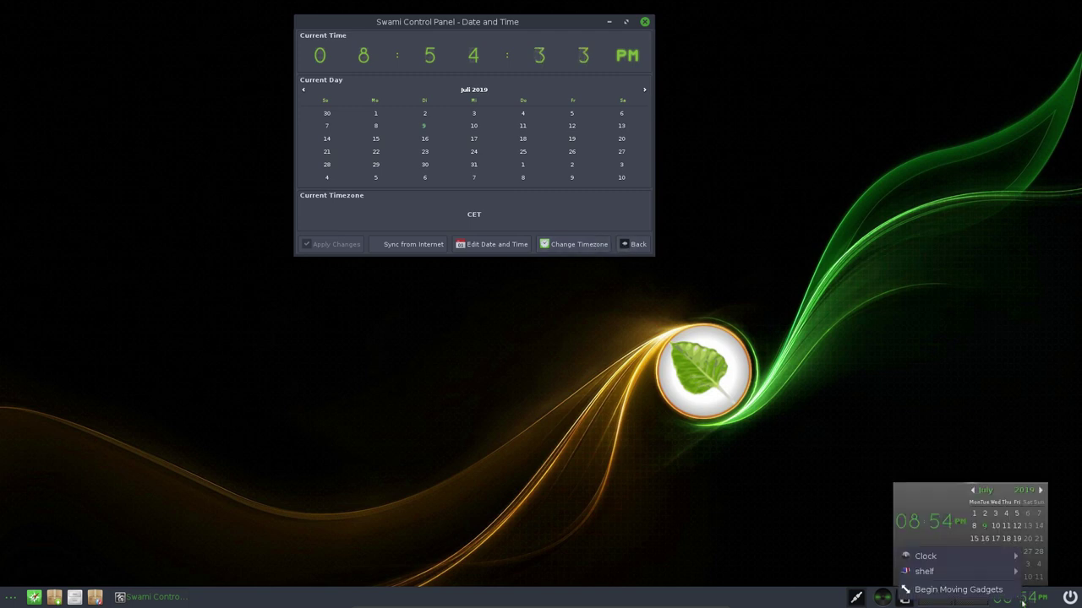
{"action": "mouse_move", "coordinate": [976, 572]}
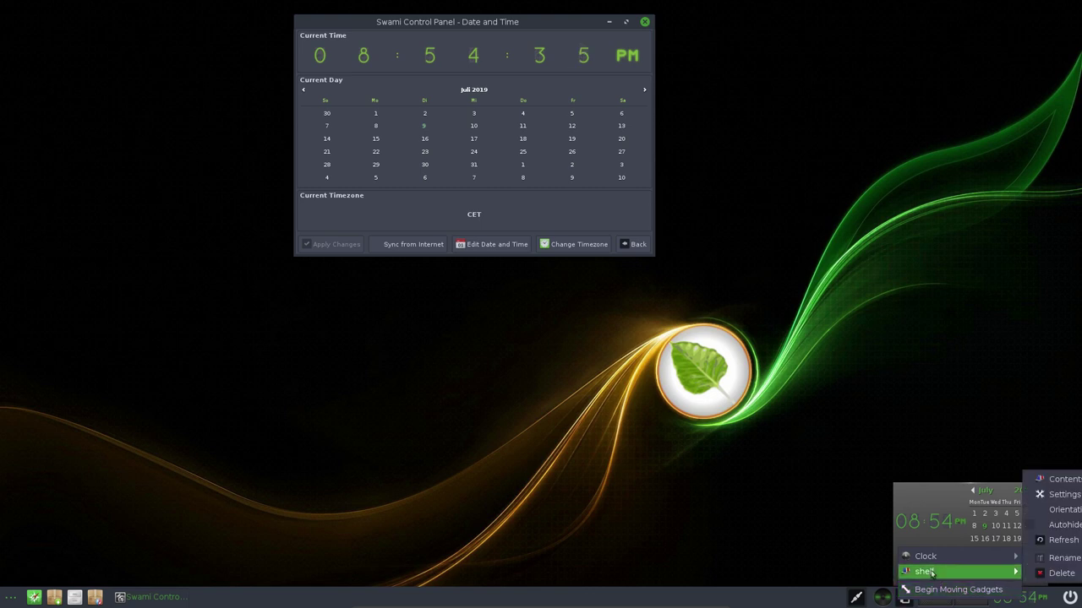
{"action": "mouse_move", "coordinate": [945, 559]}
{"action": "left_click", "coordinate": [1060, 491]}
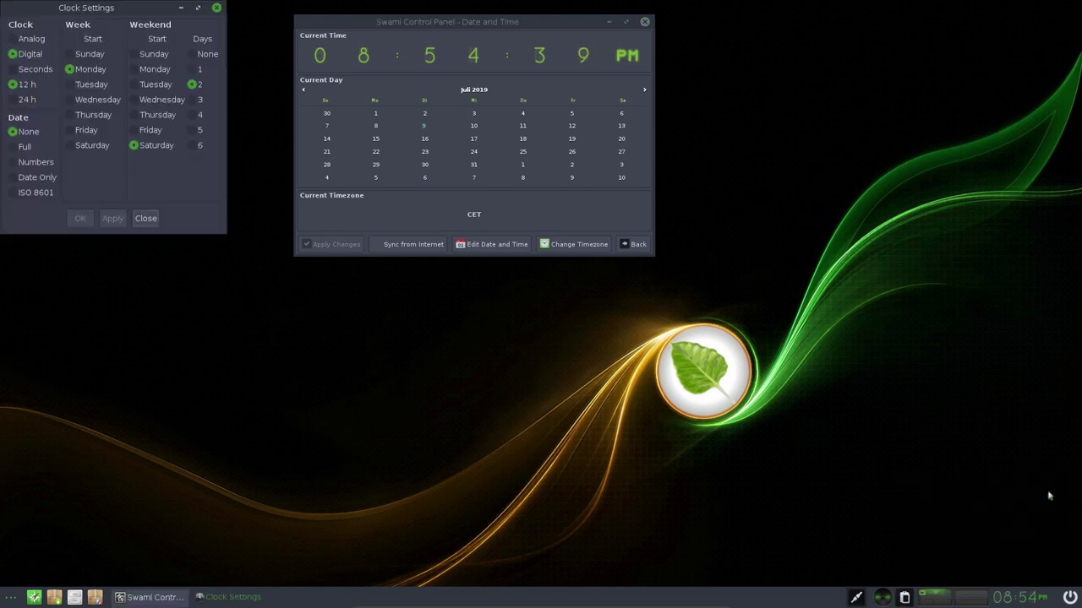
Apply the Analog clock style and the Full date option to the shelf clock.
{"action": "left_click", "coordinate": [14, 41]}
{"action": "left_click", "coordinate": [113, 219]}
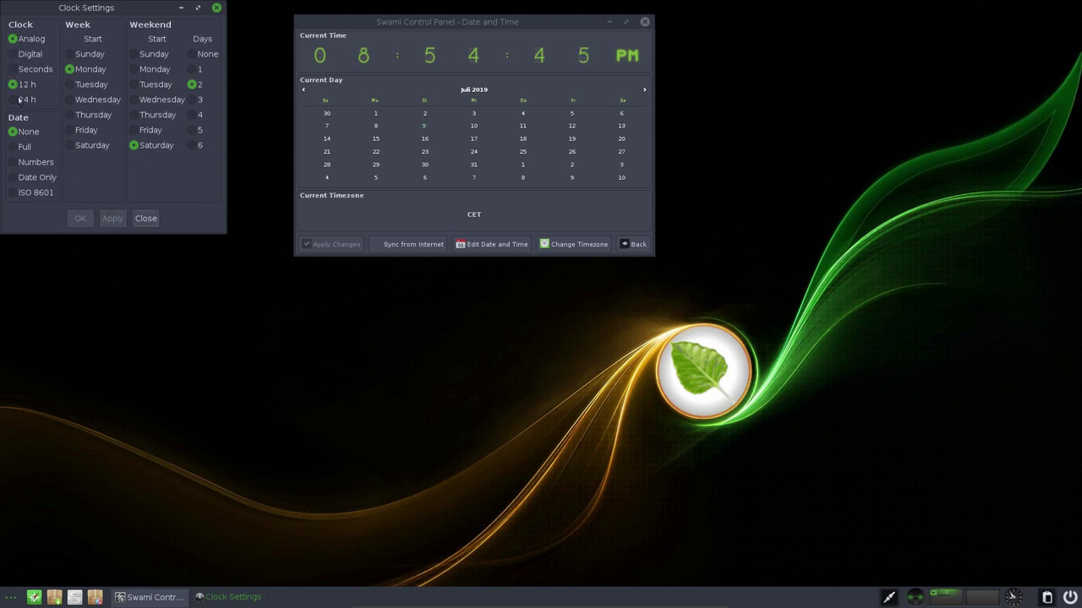
{"action": "left_click", "coordinate": [17, 150]}
{"action": "left_click", "coordinate": [122, 219]}
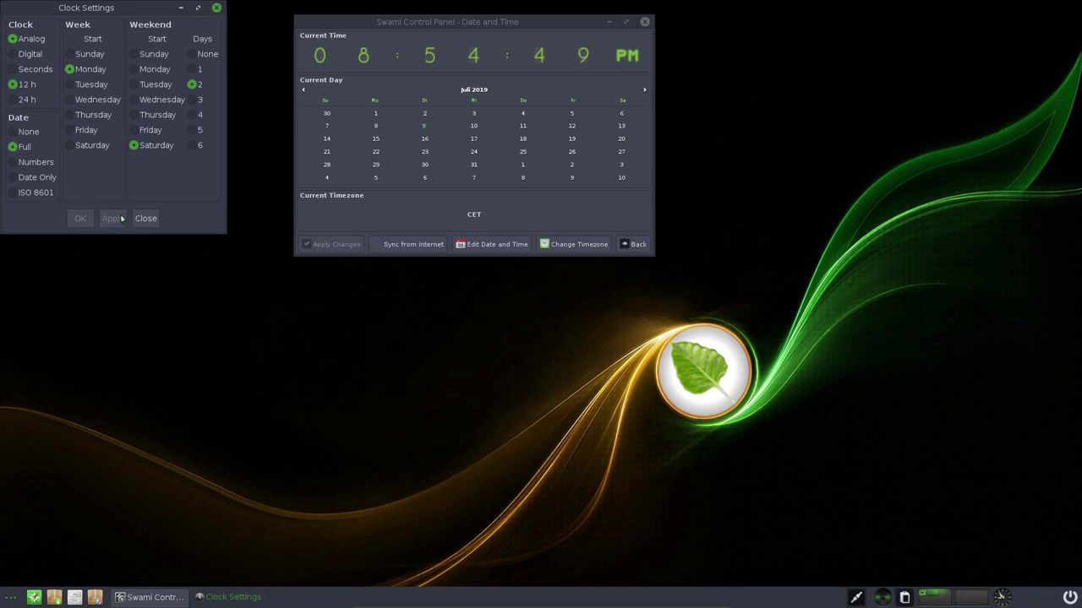
Set the shelf clock to Digital with Seconds and 24 h format, apply it and close the clock settings.
{"action": "left_click", "coordinate": [13, 69]}
{"action": "left_click", "coordinate": [13, 55]}
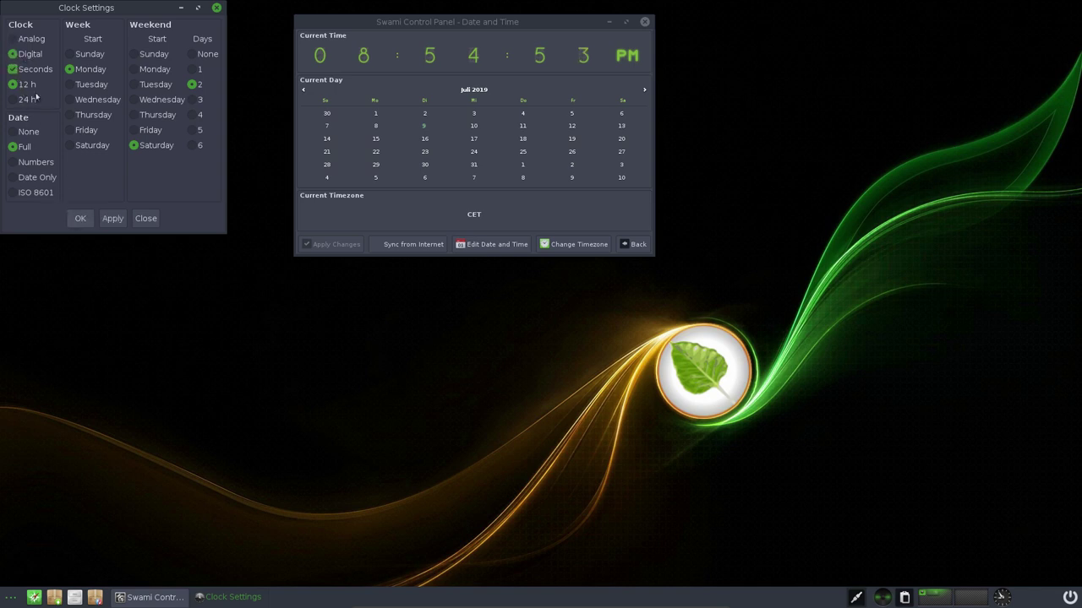
{"action": "left_click", "coordinate": [26, 100]}
{"action": "left_click", "coordinate": [112, 219]}
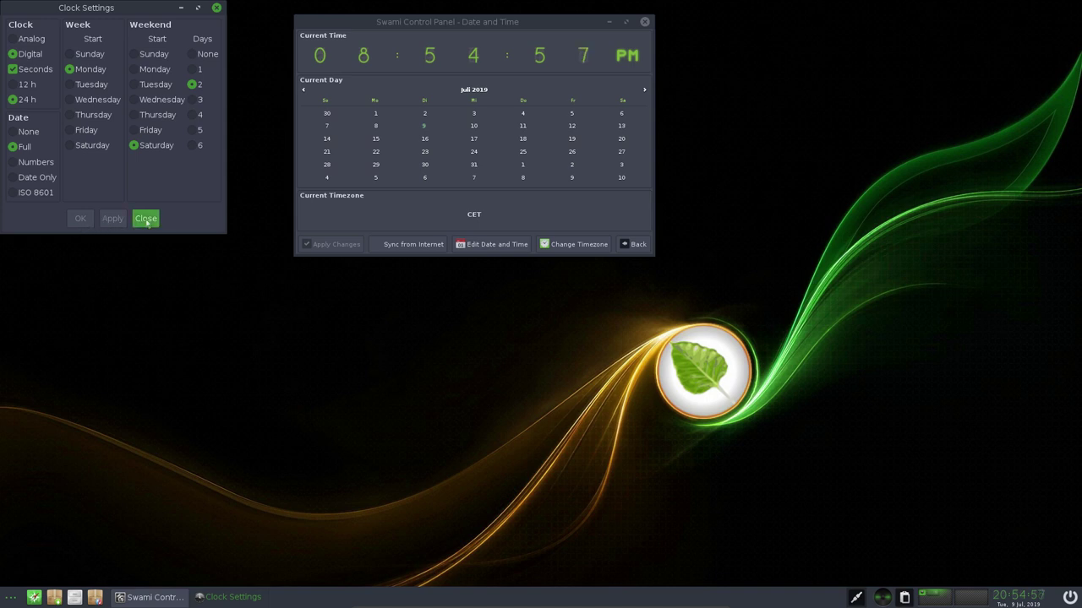
{"action": "left_click", "coordinate": [145, 219]}
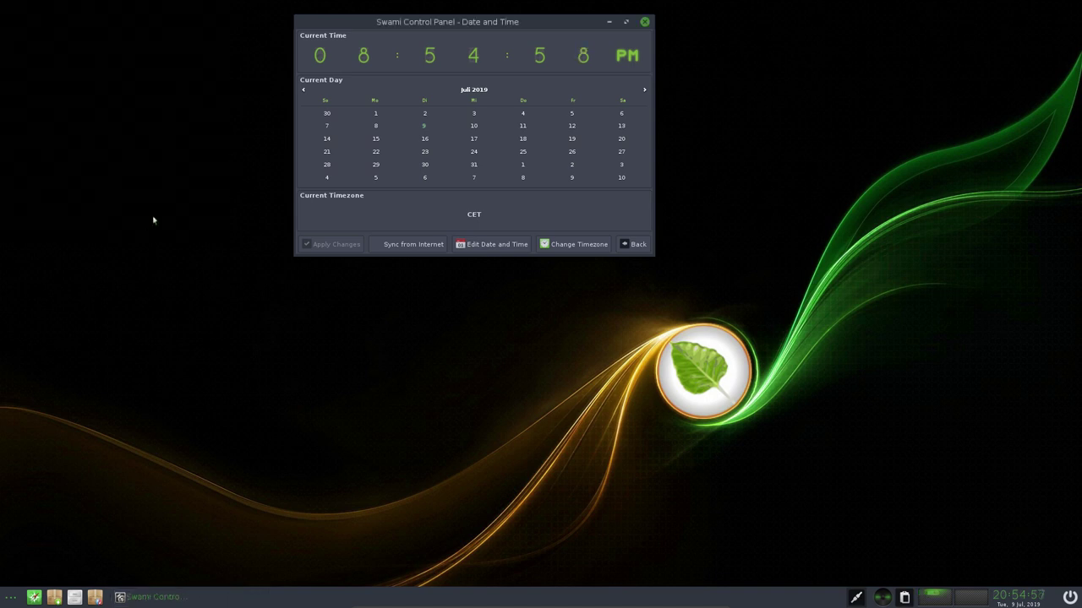
Open the Light DM page, reposition its window lower on the desktop, and examine the guest, autologin and greeter position fields.
{"action": "left_click", "coordinate": [632, 245]}
{"action": "left_click", "coordinate": [467, 141]}
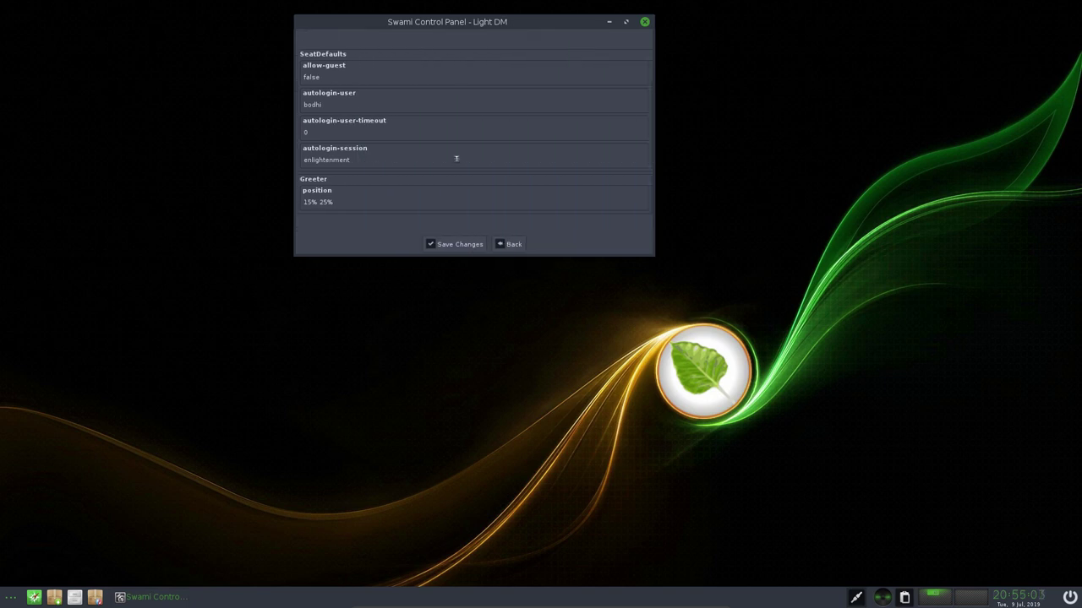
{"action": "left_click", "coordinate": [317, 77]}
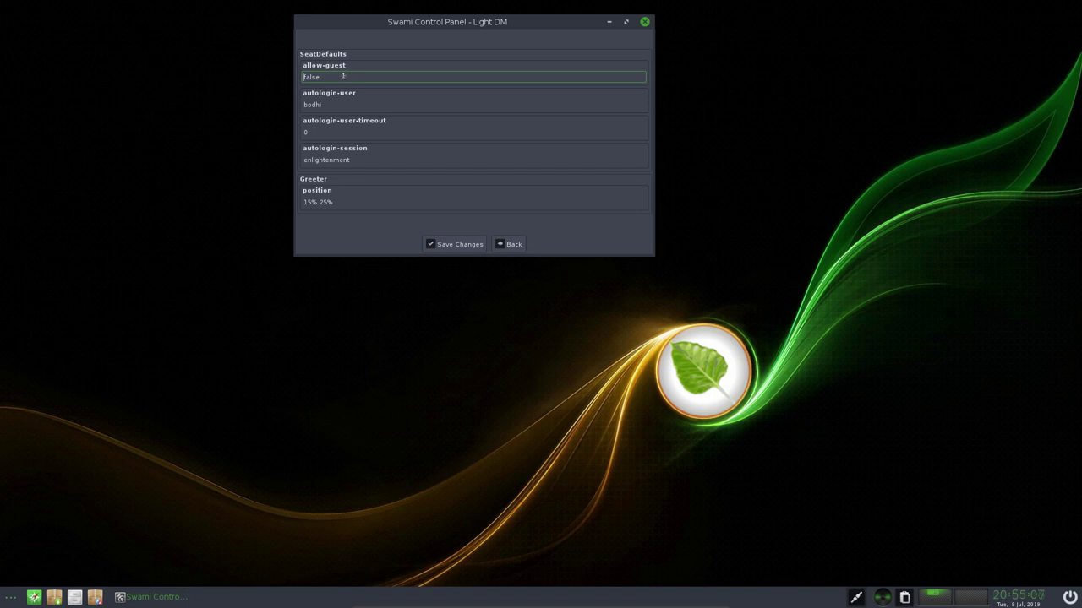
{"action": "left_click_drag", "start_coordinate": [468, 25], "coordinate": [499, 94]}
{"action": "left_click", "coordinate": [366, 200]}
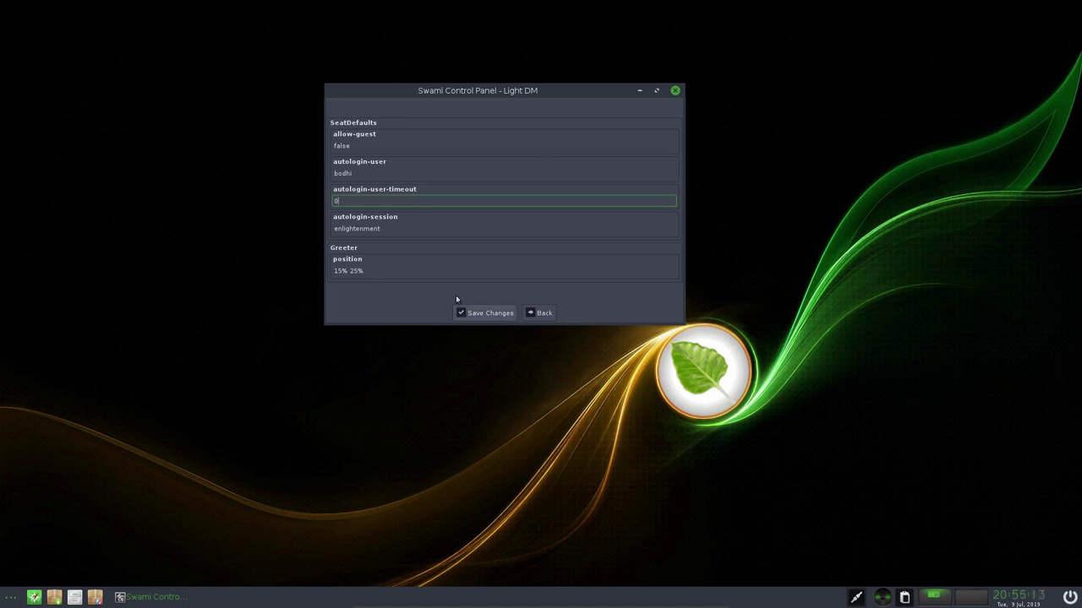
{"action": "left_click", "coordinate": [377, 271]}
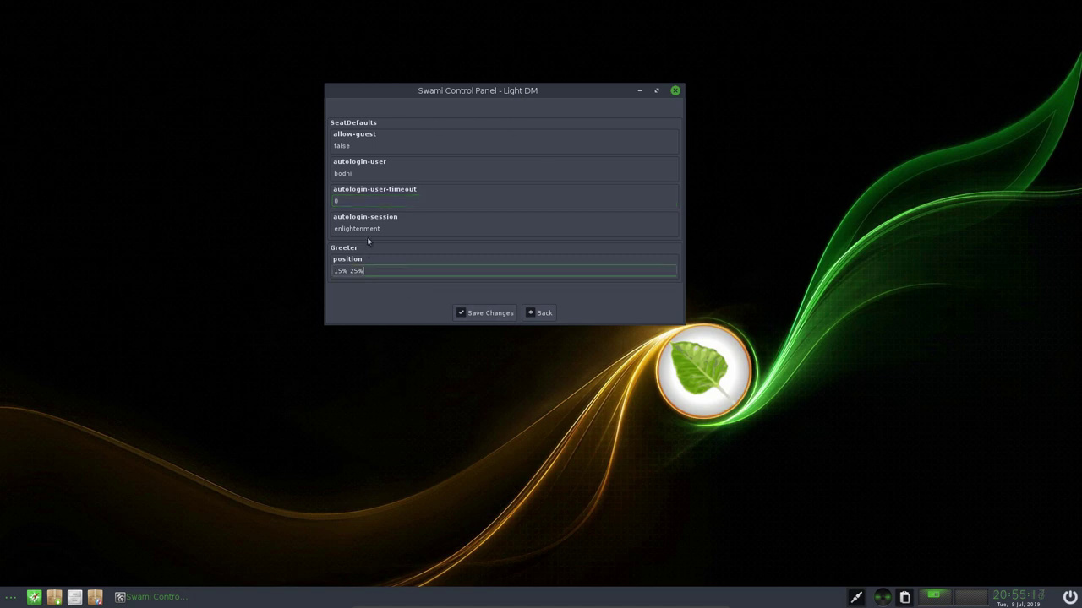
Try replacing the autologin-session value, and return to the control panel overview without saving.
{"action": "left_click_drag", "start_coordinate": [389, 227], "coordinate": [298, 234]}
{"action": "type", "text": "i"}
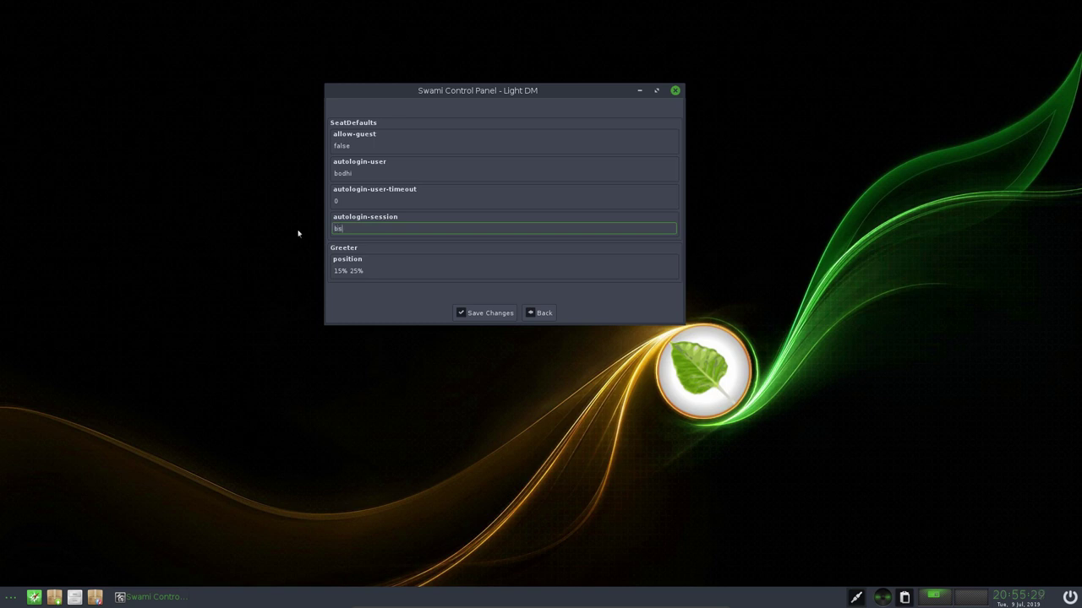
{"action": "left_click", "coordinate": [534, 313]}
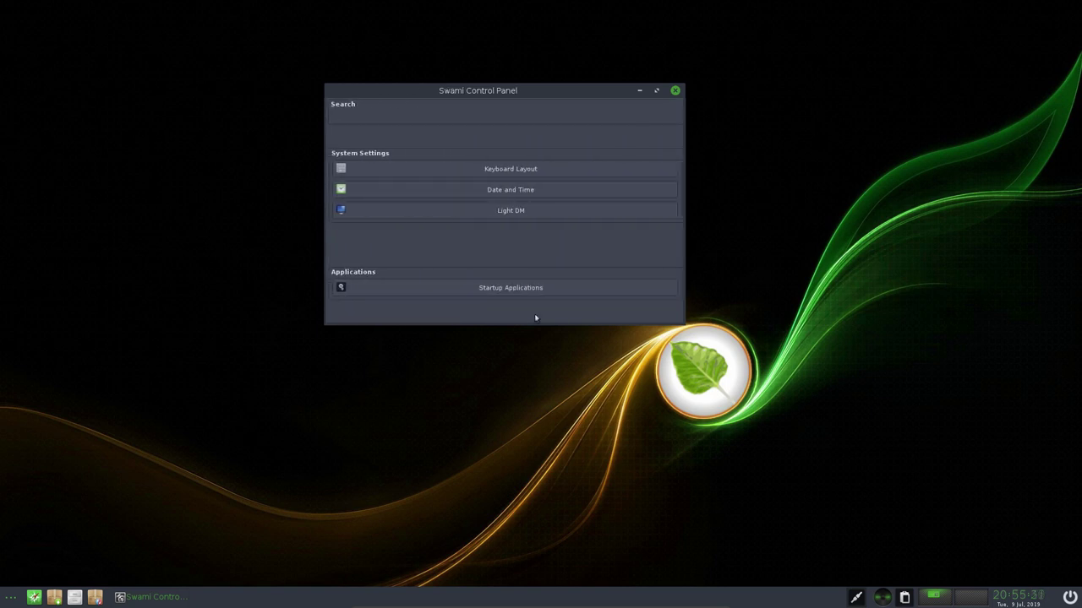
View the Startup Applications page and its list of other applications, return to the overview and close the control panel.
{"action": "left_click", "coordinate": [524, 288]}
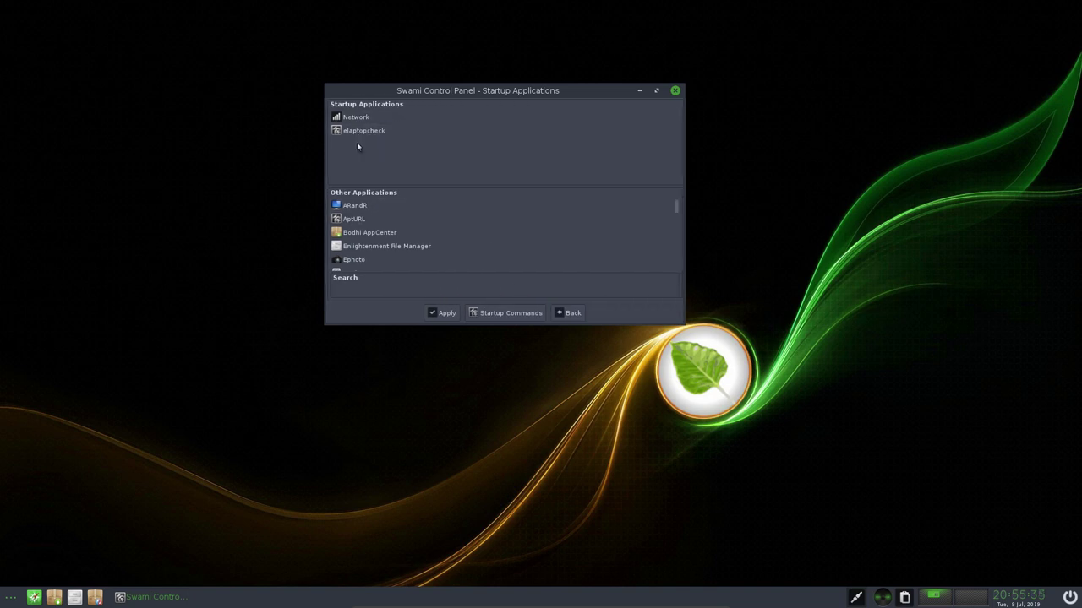
{"action": "scroll", "coordinate": [362, 258], "scroll_direction": "down", "scroll_amount": 10}
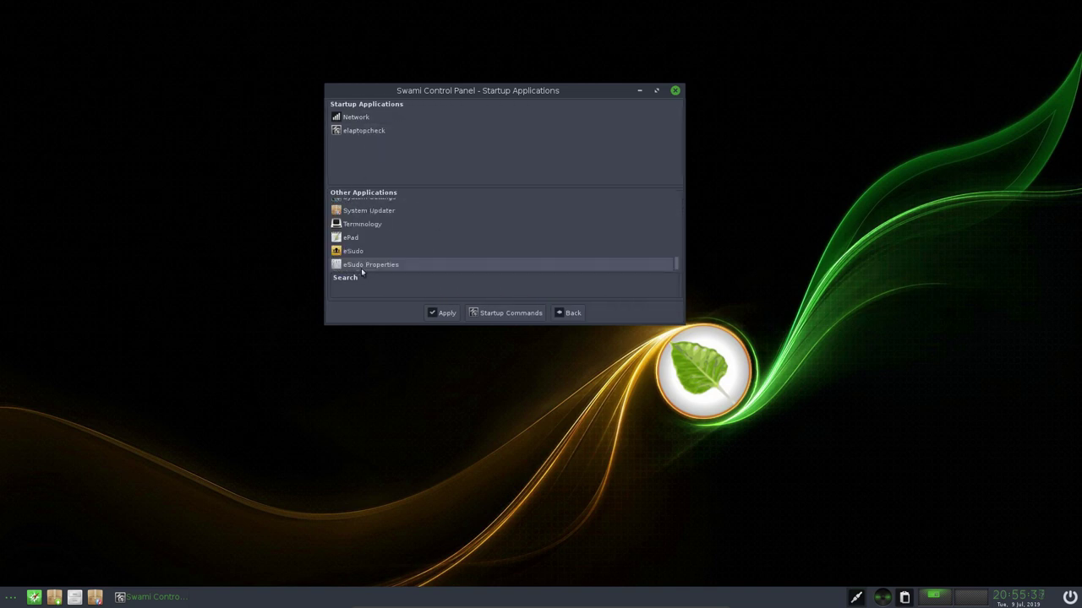
{"action": "left_click", "coordinate": [571, 312]}
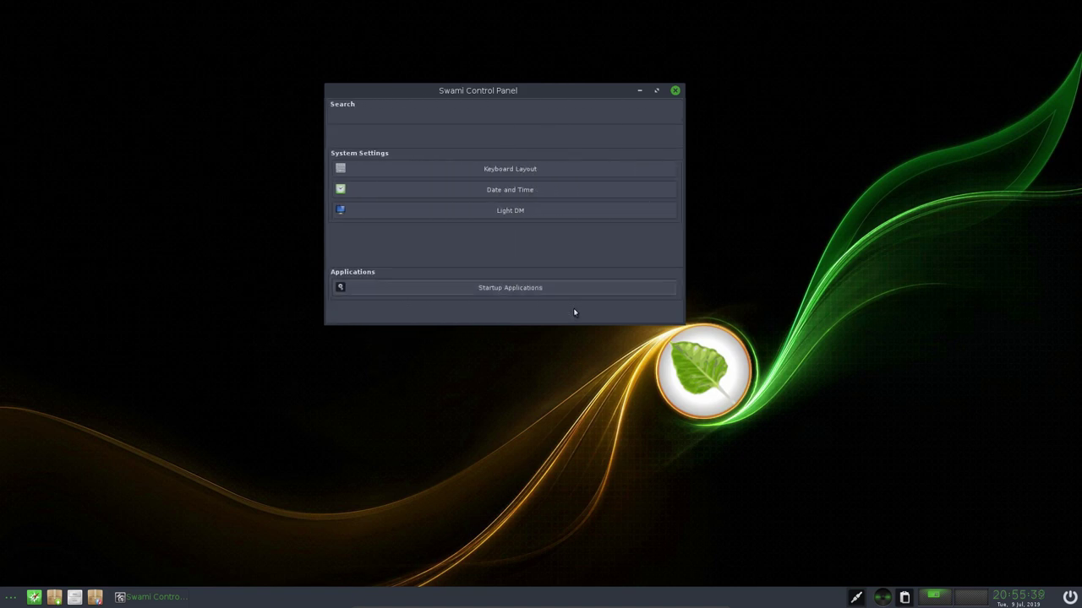
{"action": "left_click", "coordinate": [675, 90]}
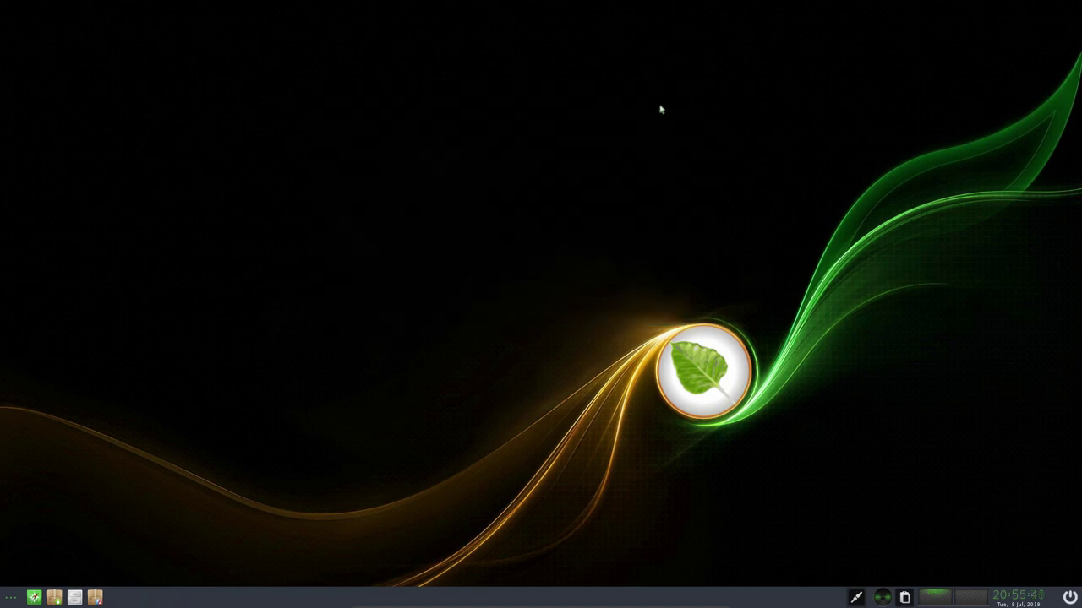
View the About Moksha Desktop and About Theme information, moving the About Theme window clear of the other one.
{"action": "left_click", "coordinate": [11, 597]}
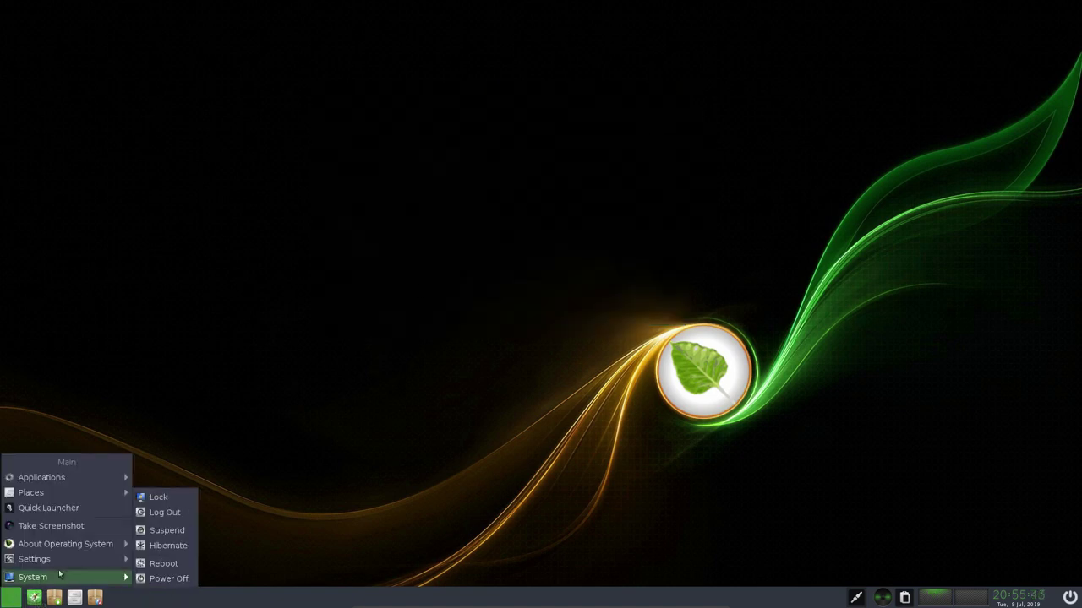
{"action": "mouse_move", "coordinate": [113, 546]}
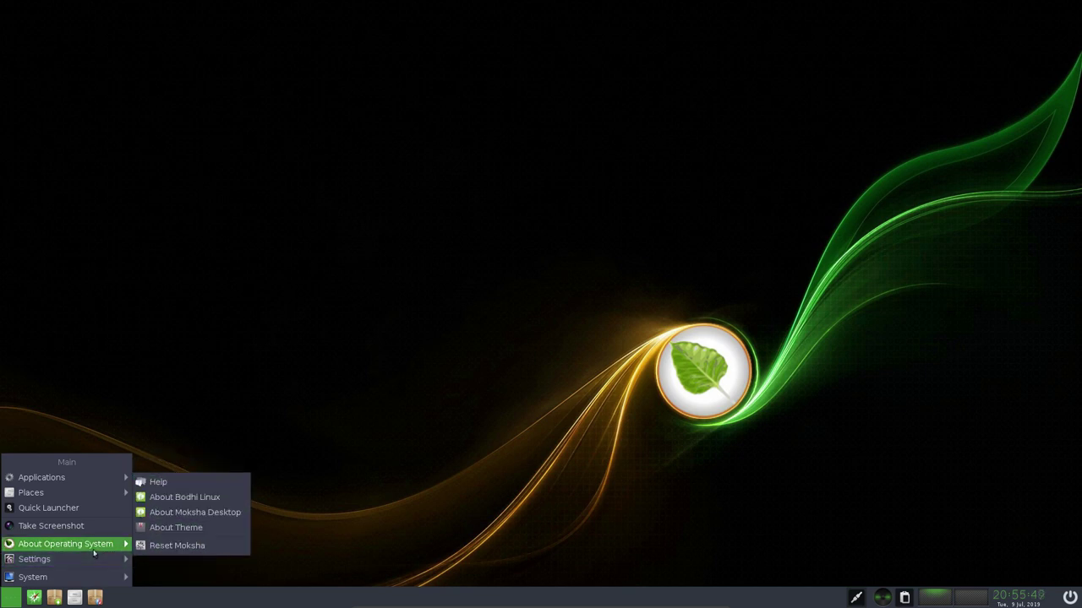
{"action": "left_click", "coordinate": [211, 514]}
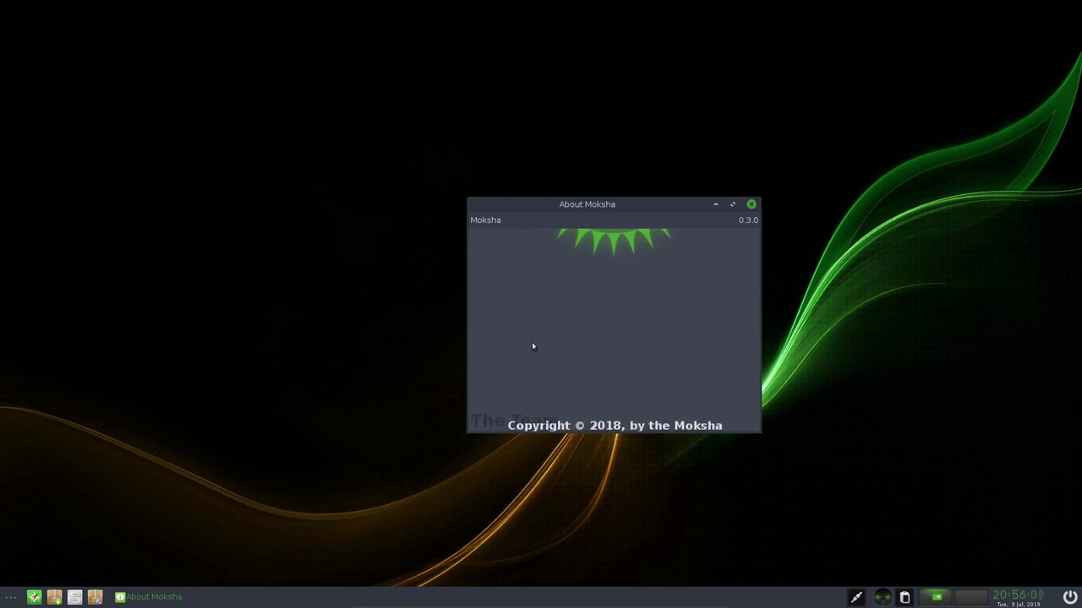
{"action": "left_click", "coordinate": [3, 601]}
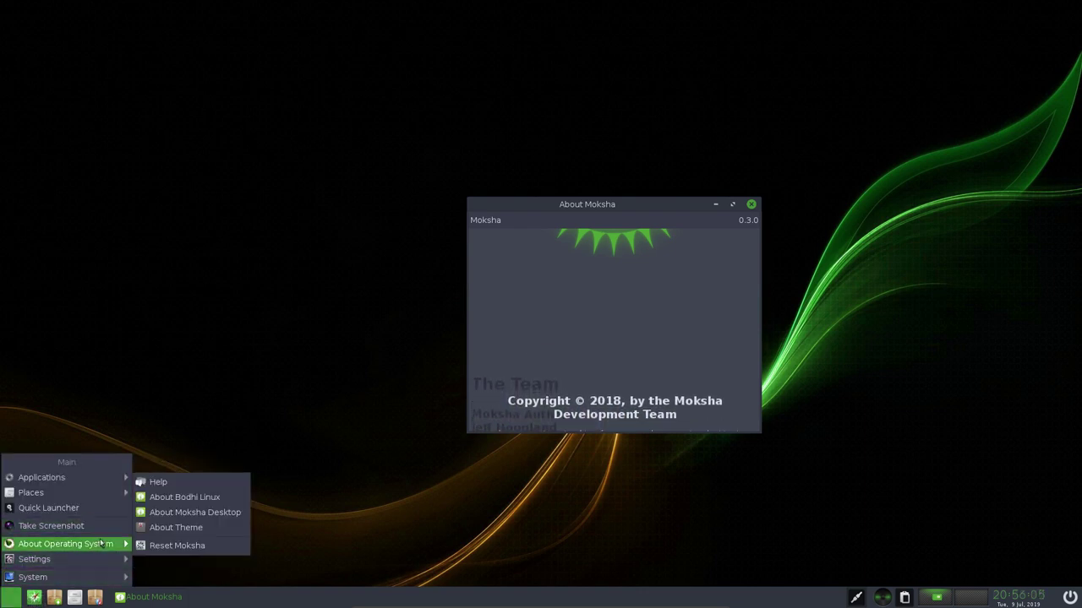
{"action": "left_click", "coordinate": [183, 530]}
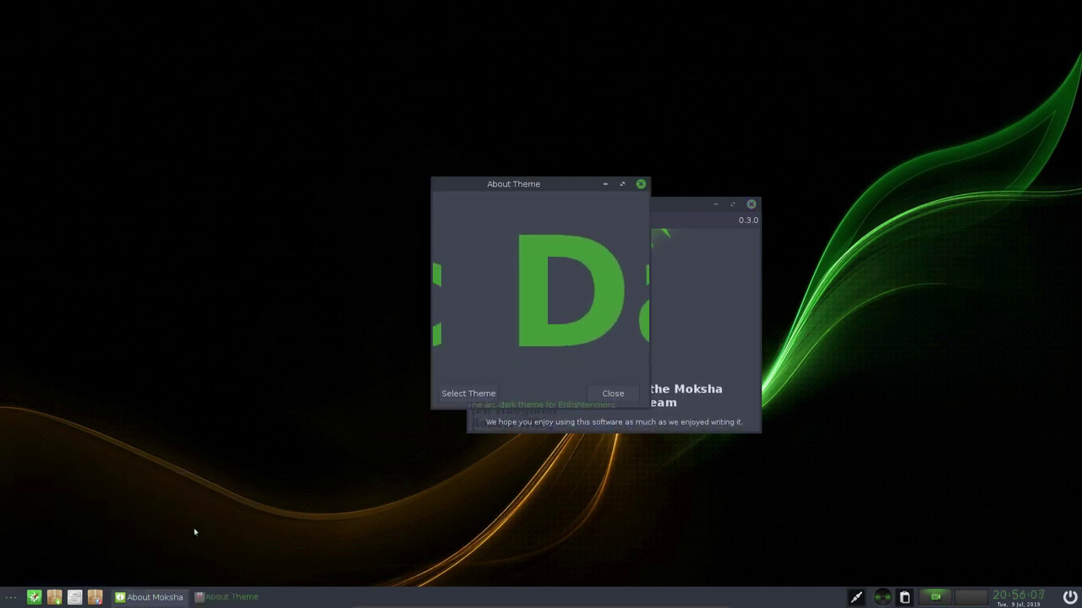
{"action": "left_click_drag", "start_coordinate": [549, 189], "coordinate": [344, 74]}
Apply the MokshaArcDark system theme in the Theme Selector and close the selector.
{"action": "left_click", "coordinate": [261, 277]}
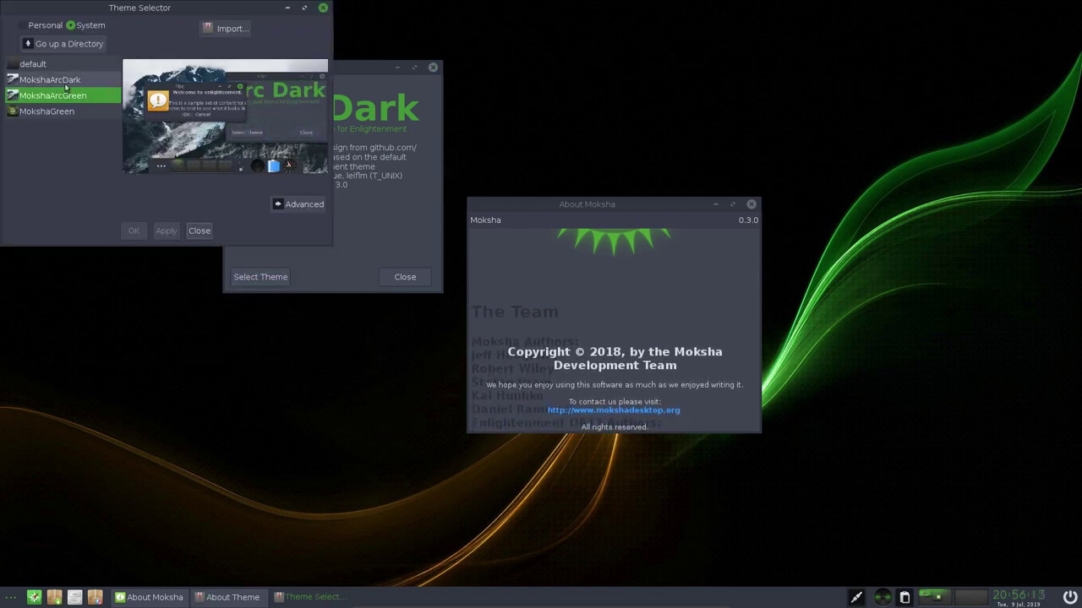
{"action": "left_click", "coordinate": [71, 82]}
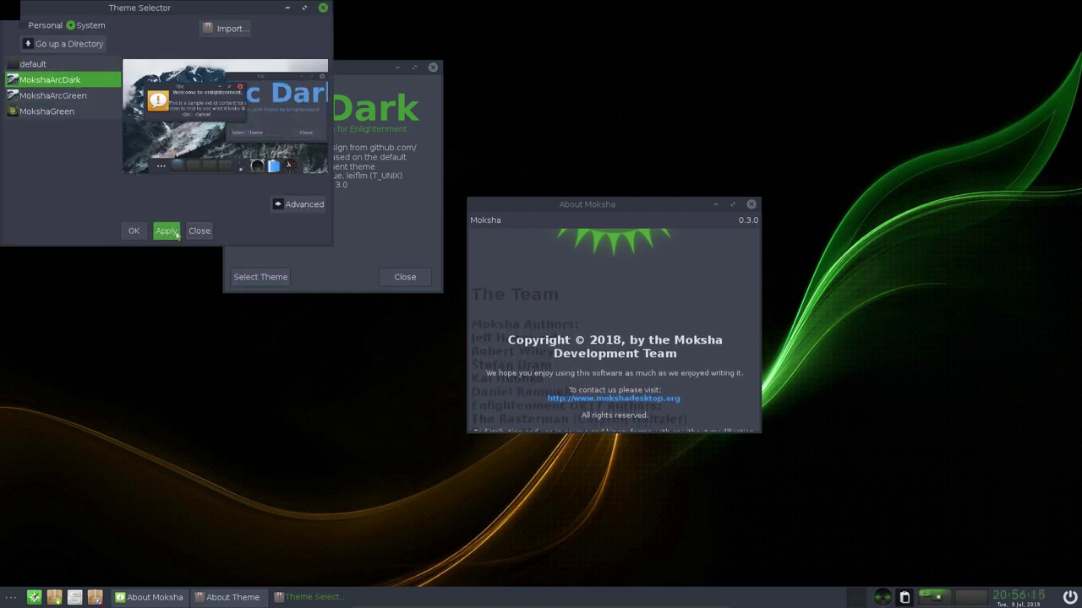
{"action": "left_click", "coordinate": [175, 232]}
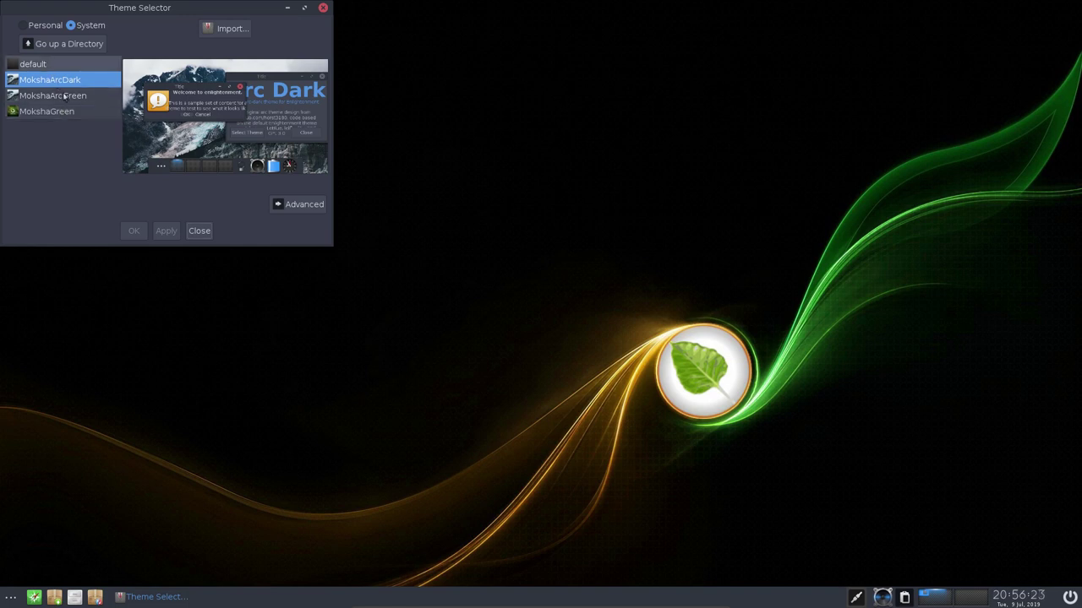
{"action": "left_click", "coordinate": [200, 232]}
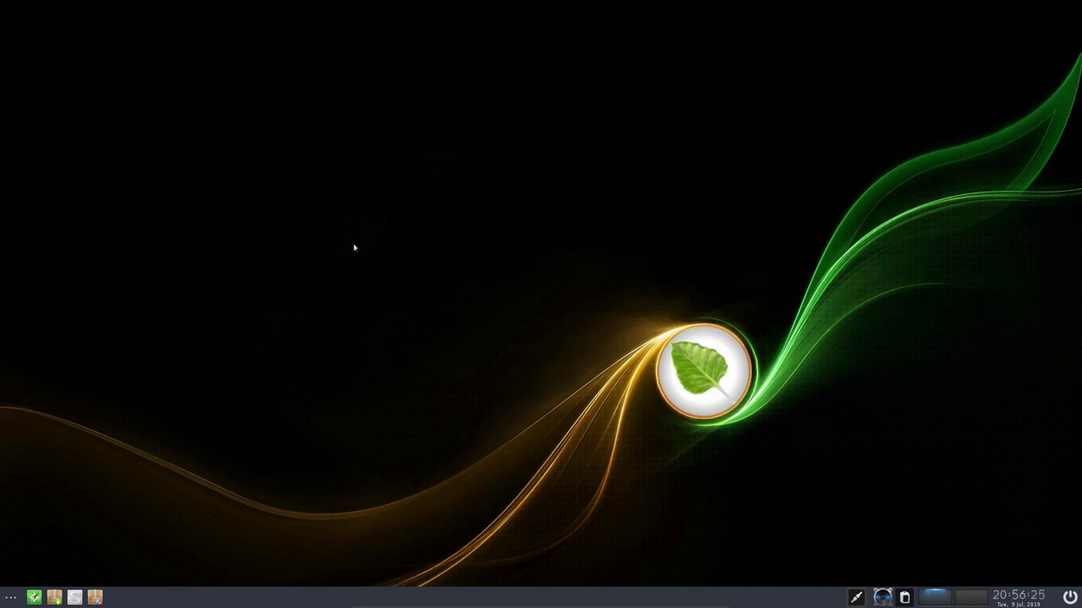
{"action": "left_click", "coordinate": [280, 338]}
Look through the available themes and the system backgrounds folder in Wallpaper Settings, and close it without applying anything.
{"action": "left_click", "coordinate": [11, 599]}
{"action": "left_click", "coordinate": [11, 599]}
{"action": "mouse_move", "coordinate": [47, 578]}
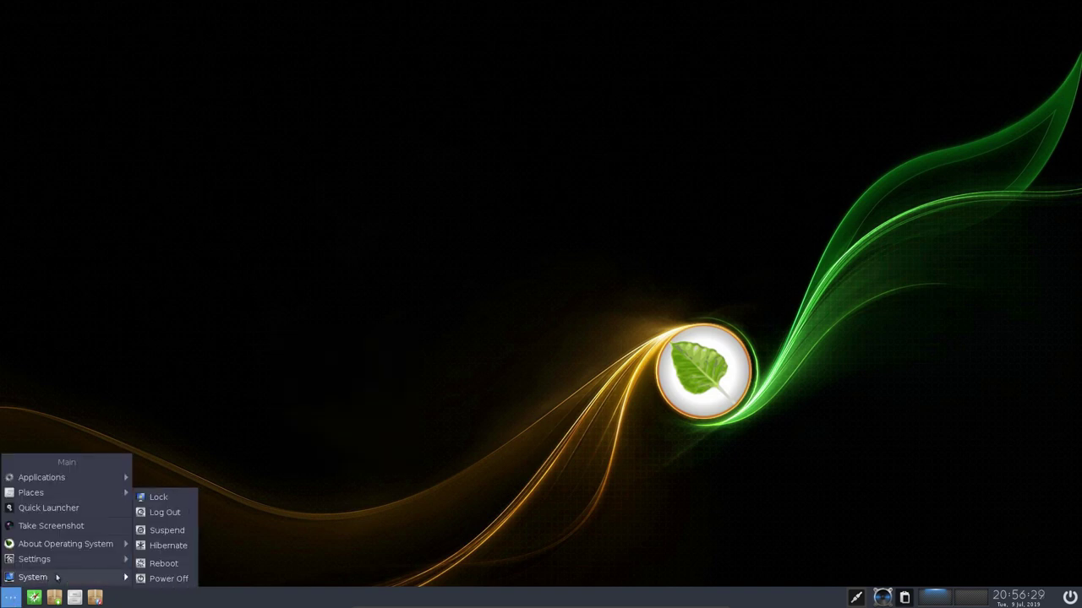
{"action": "mouse_move", "coordinate": [76, 561]}
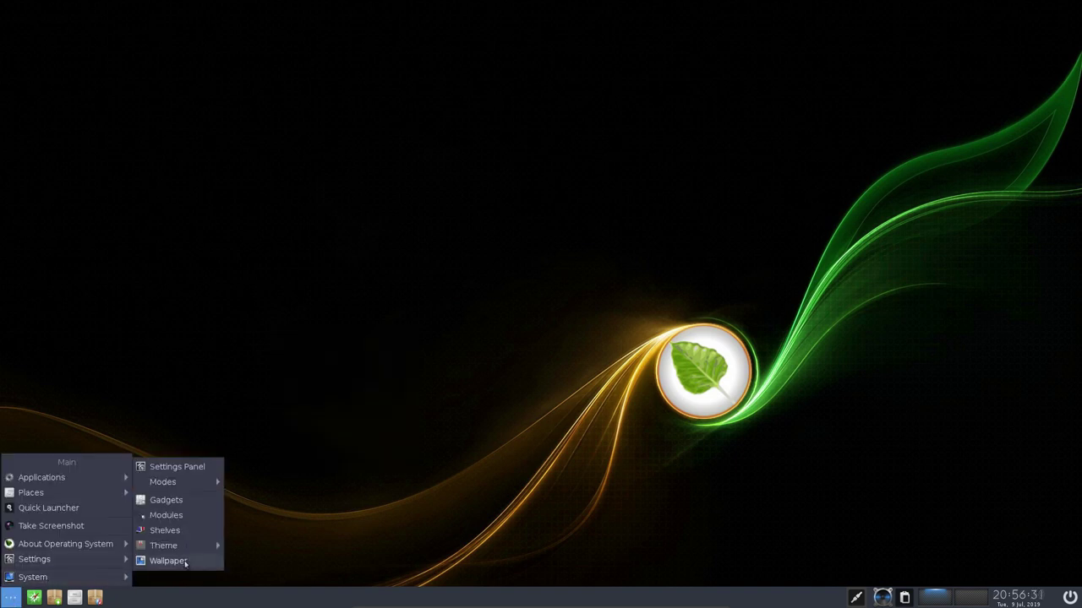
{"action": "mouse_move", "coordinate": [201, 550]}
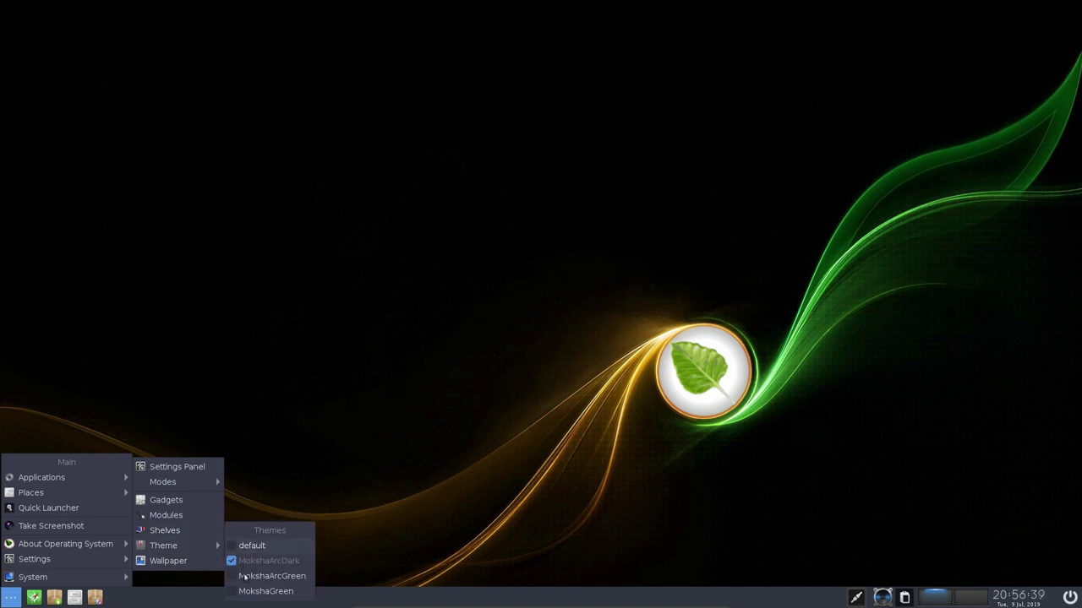
{"action": "left_click", "coordinate": [167, 561]}
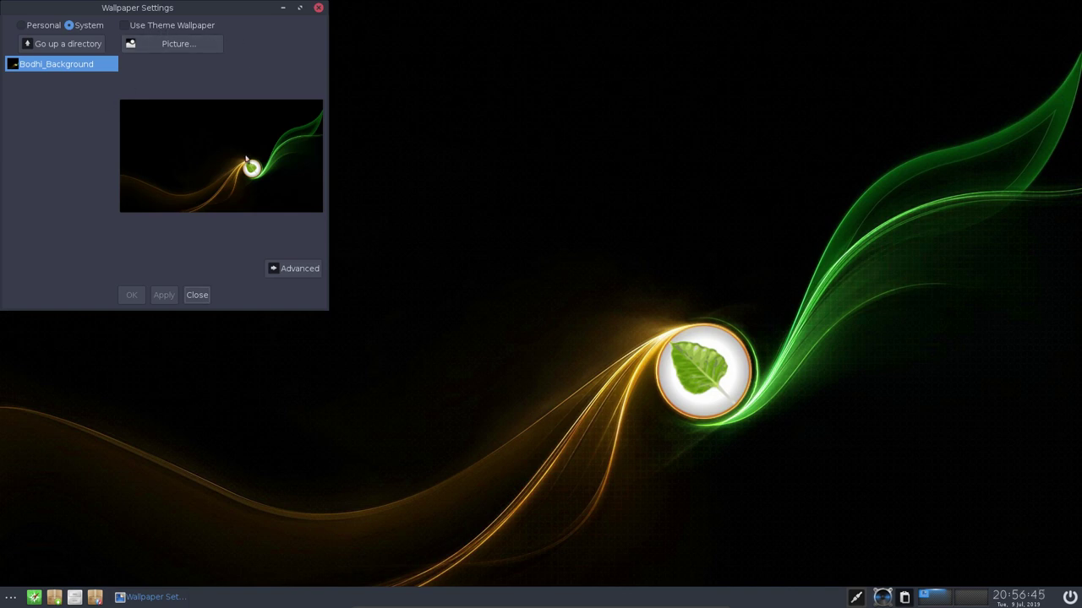
{"action": "left_click", "coordinate": [66, 44]}
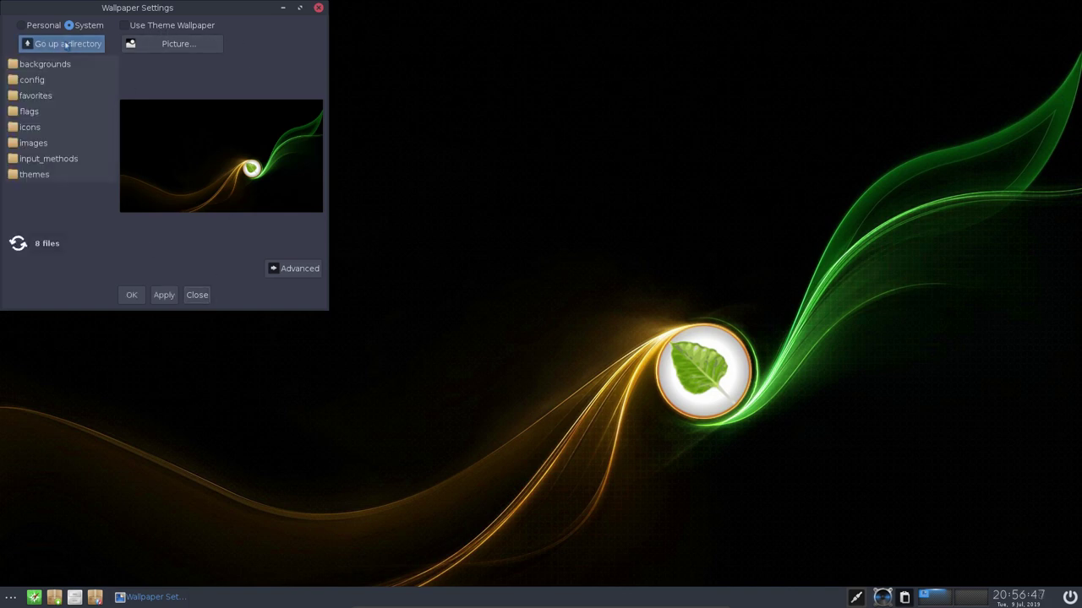
{"action": "left_click", "coordinate": [58, 66]}
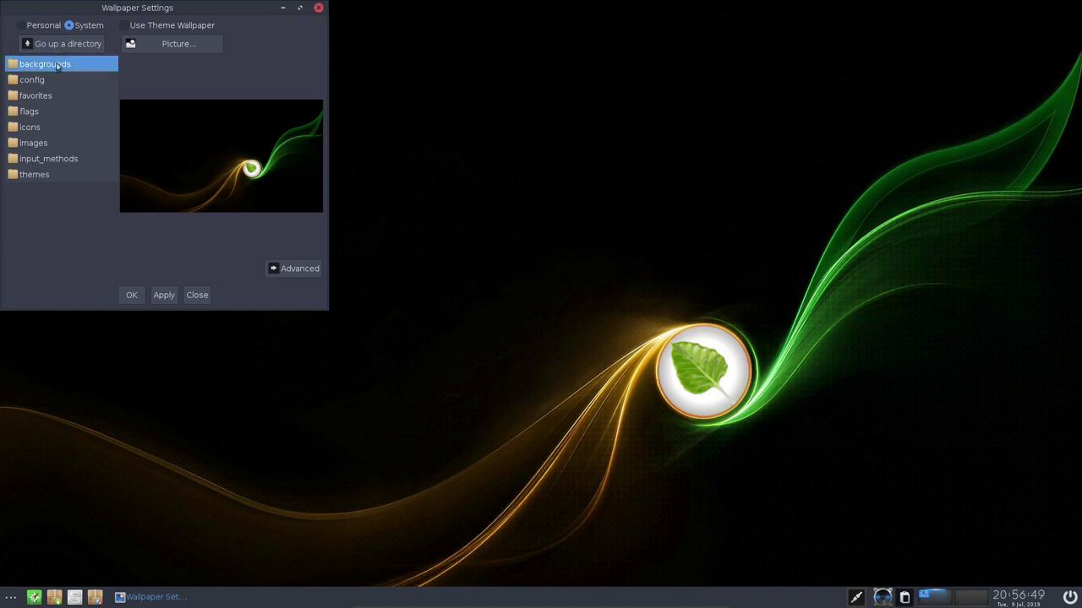
{"action": "double_click", "coordinate": [58, 65]}
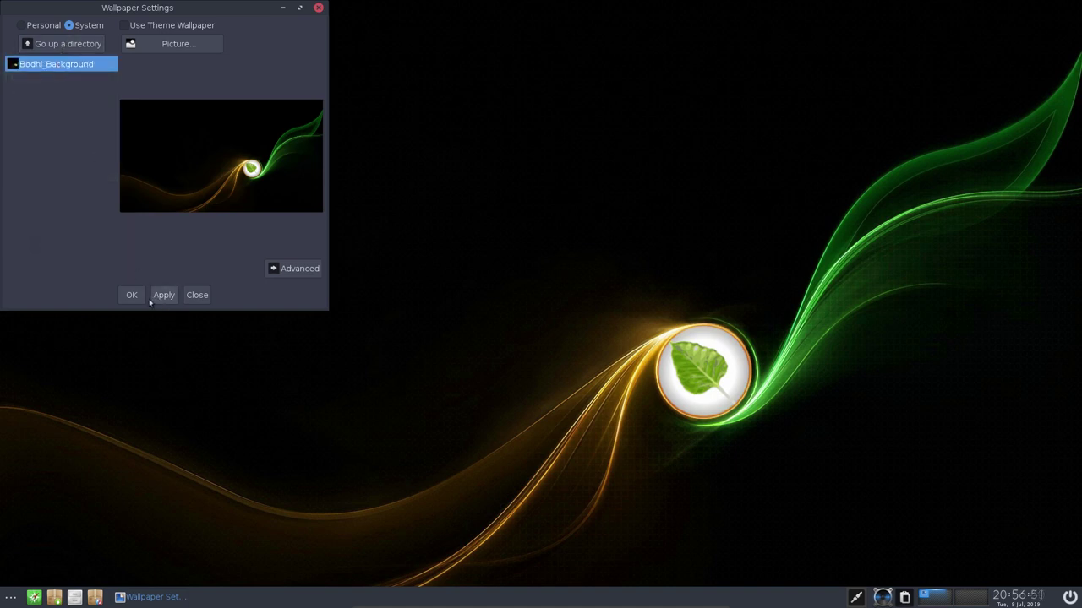
{"action": "left_click", "coordinate": [199, 298]}
Open the desktop's Settings window and maximize it so all categories fit.
{"action": "left_click", "coordinate": [11, 599]}
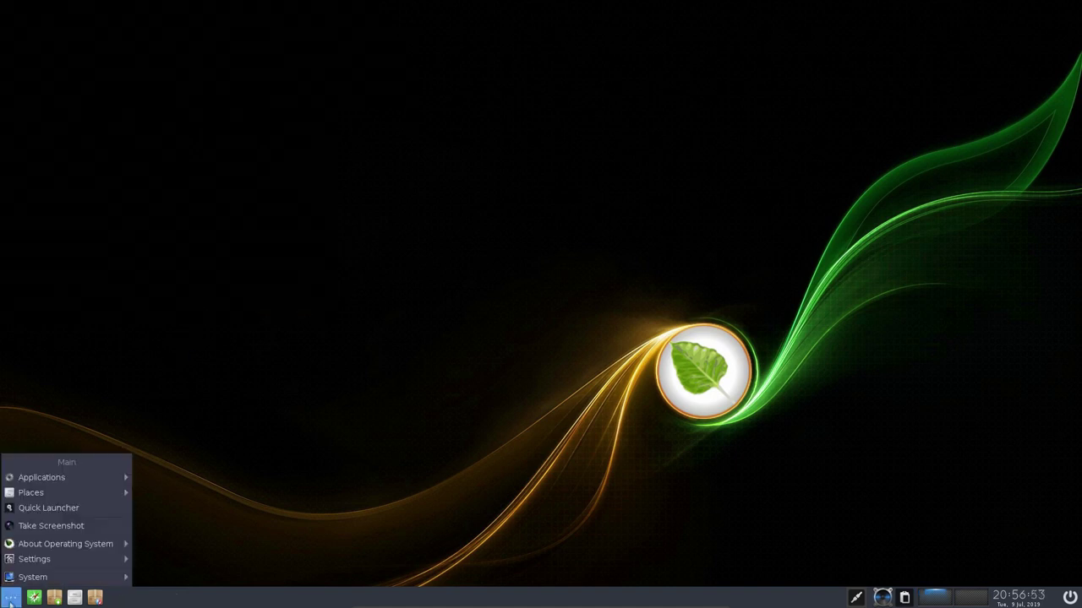
{"action": "left_click", "coordinate": [59, 562]}
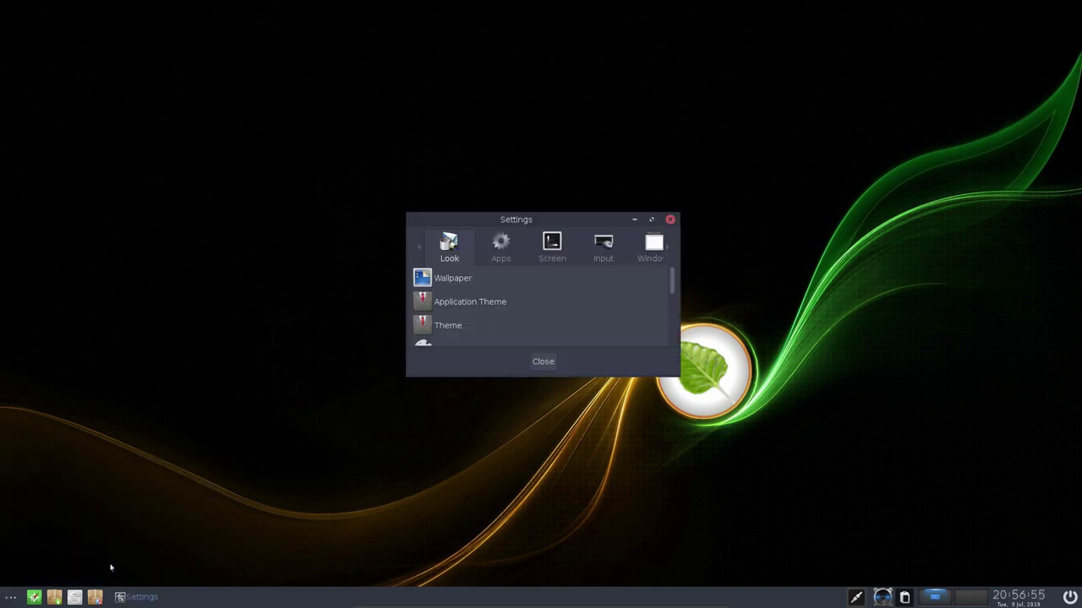
{"action": "double_click", "coordinate": [567, 222]}
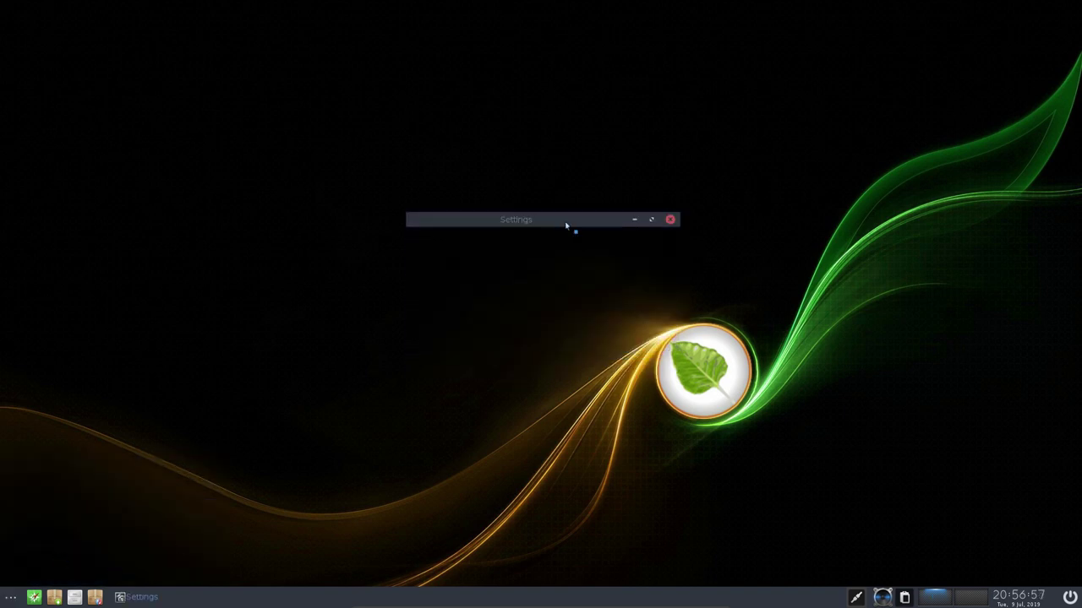
{"action": "double_click", "coordinate": [566, 221]}
{"action": "left_click", "coordinate": [651, 220]}
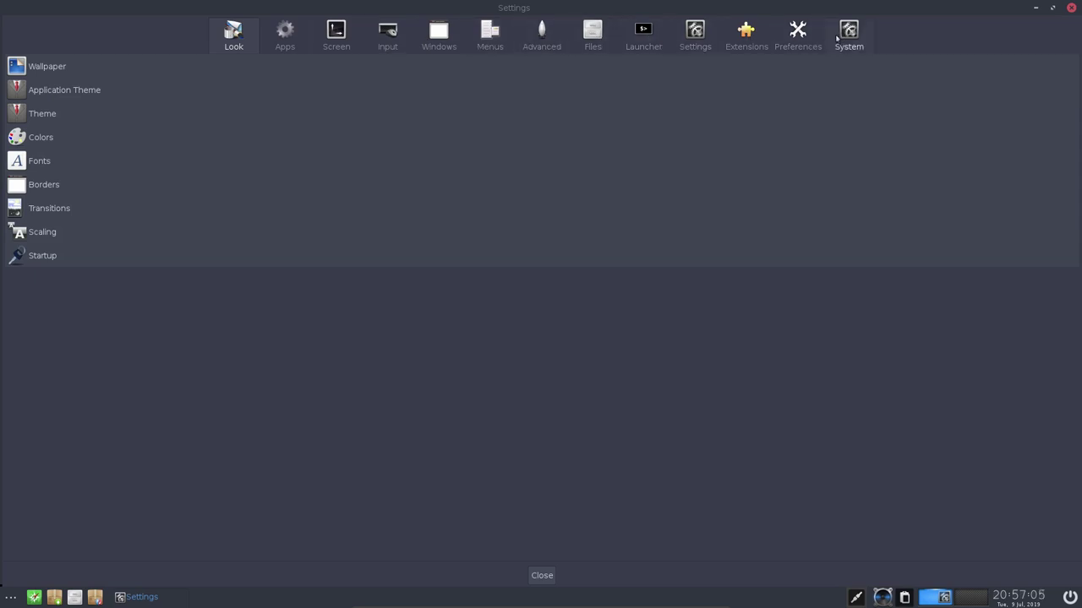
Examine the GTK list in Application Theme Settings and the system themes in the Theme Selector, closing both without changes.
{"action": "left_click", "coordinate": [62, 90]}
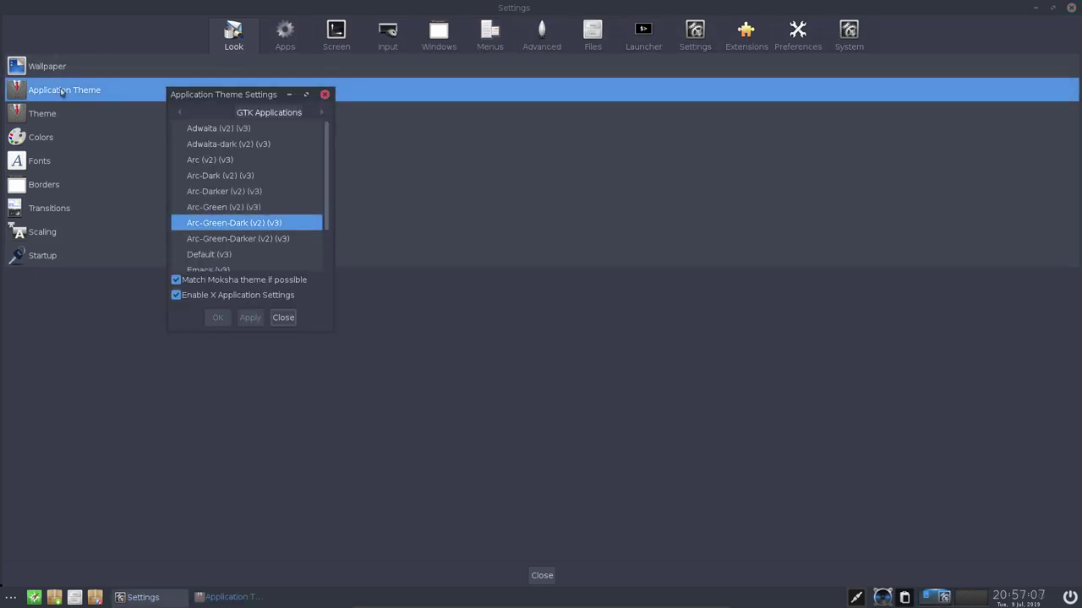
{"action": "scroll", "coordinate": [251, 196], "scroll_direction": "down", "scroll_amount": 3}
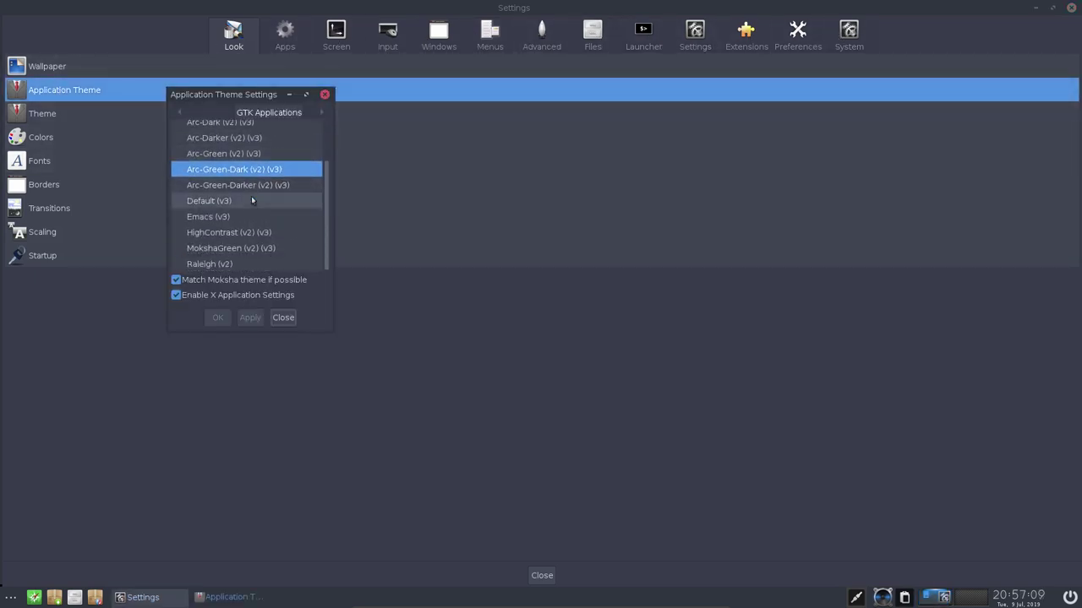
{"action": "scroll", "coordinate": [251, 199], "scroll_direction": "up", "scroll_amount": 3}
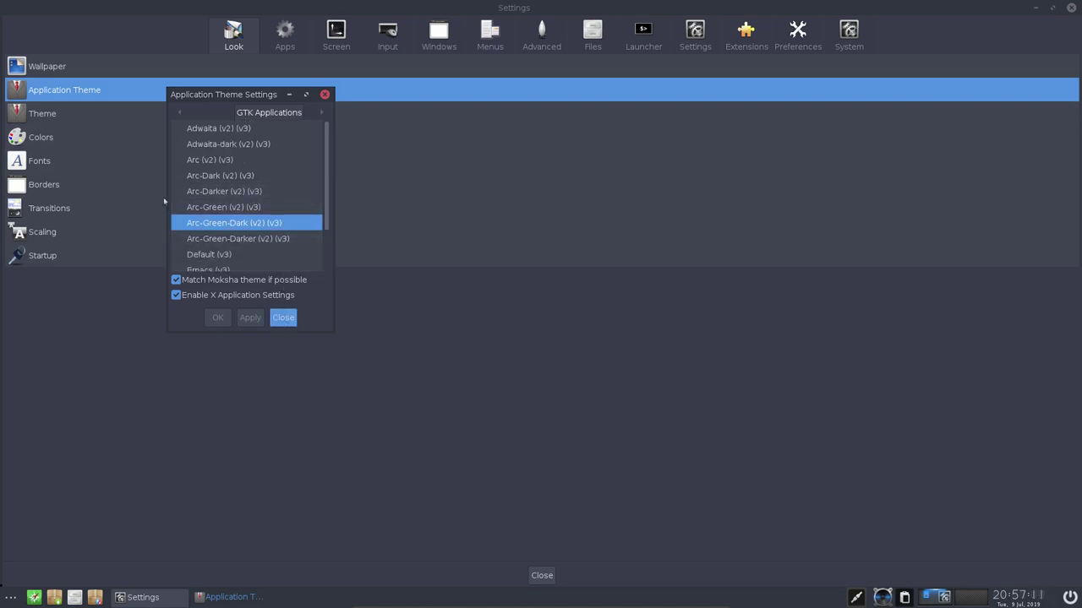
{"action": "left_click", "coordinate": [283, 317]}
{"action": "left_click", "coordinate": [58, 124]}
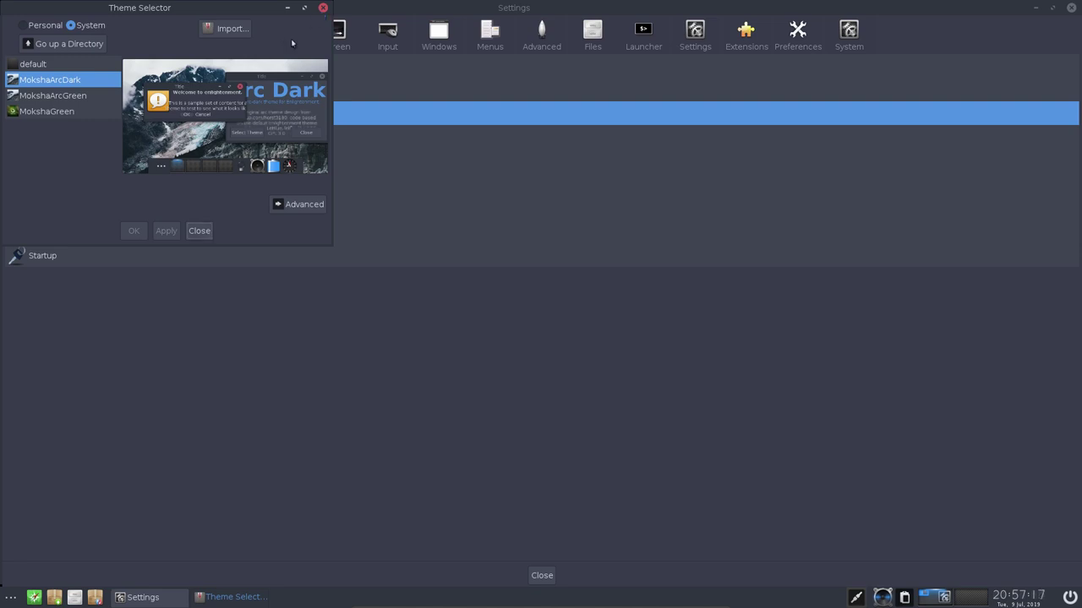
{"action": "left_click", "coordinate": [325, 8]}
Examine the color classes in Colors and the options in Font Settings, closing both without changes.
{"action": "left_click", "coordinate": [101, 135]}
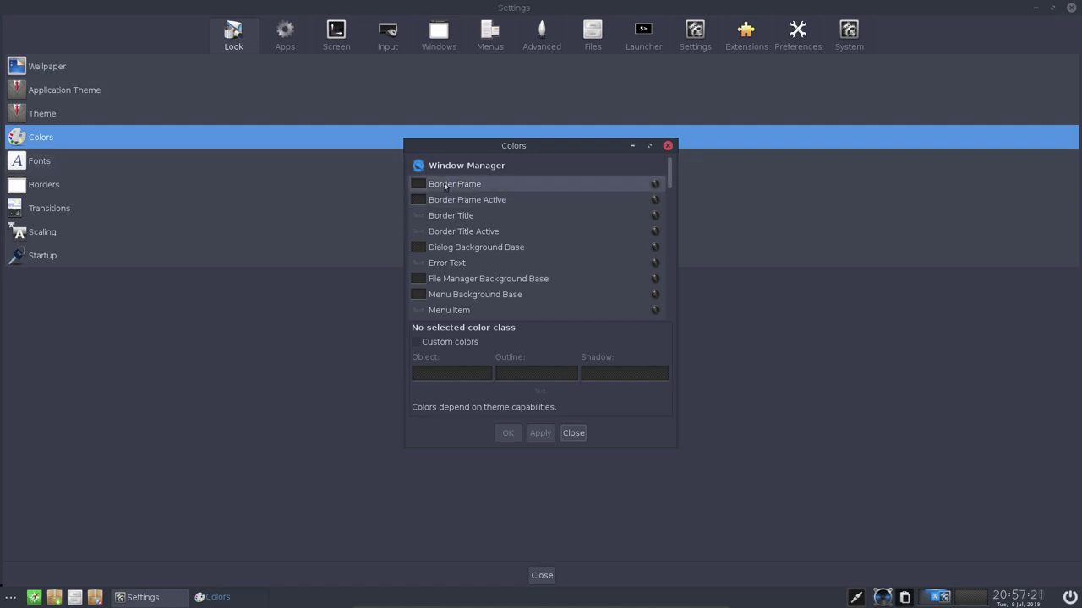
{"action": "scroll", "coordinate": [476, 271], "scroll_direction": "down", "scroll_amount": 5}
{"action": "scroll", "coordinate": [474, 272], "scroll_direction": "down", "scroll_amount": 10}
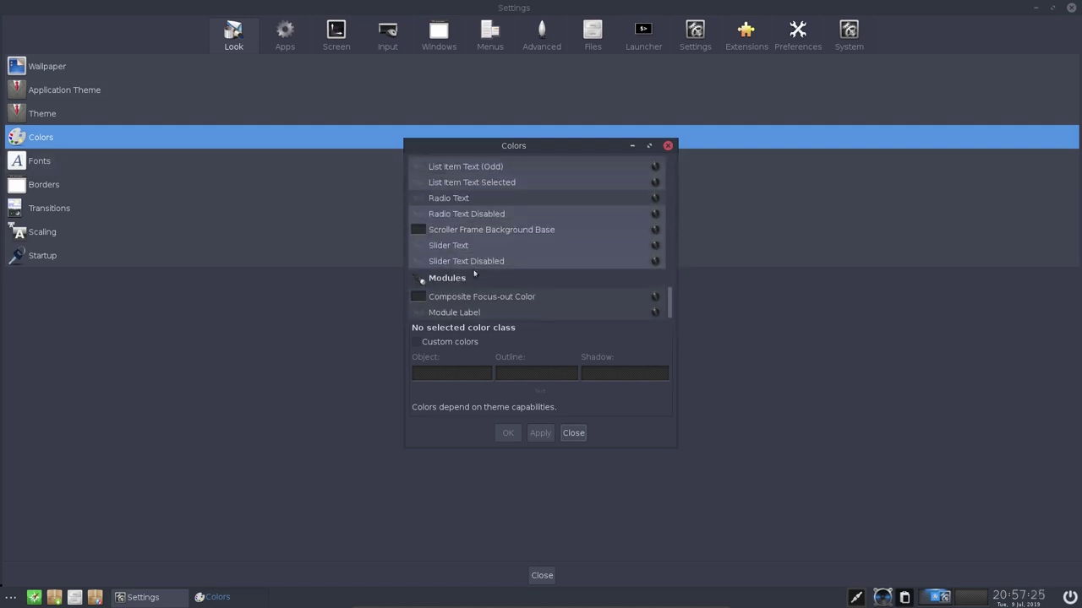
{"action": "left_click", "coordinate": [574, 434]}
{"action": "left_click", "coordinate": [47, 168]}
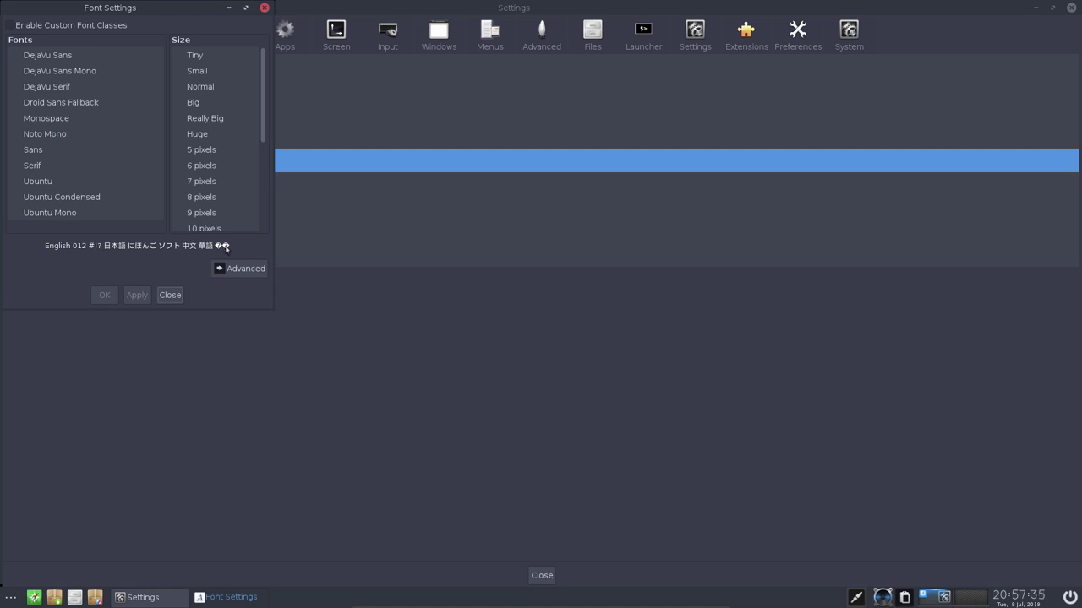
{"action": "left_click", "coordinate": [174, 298]}
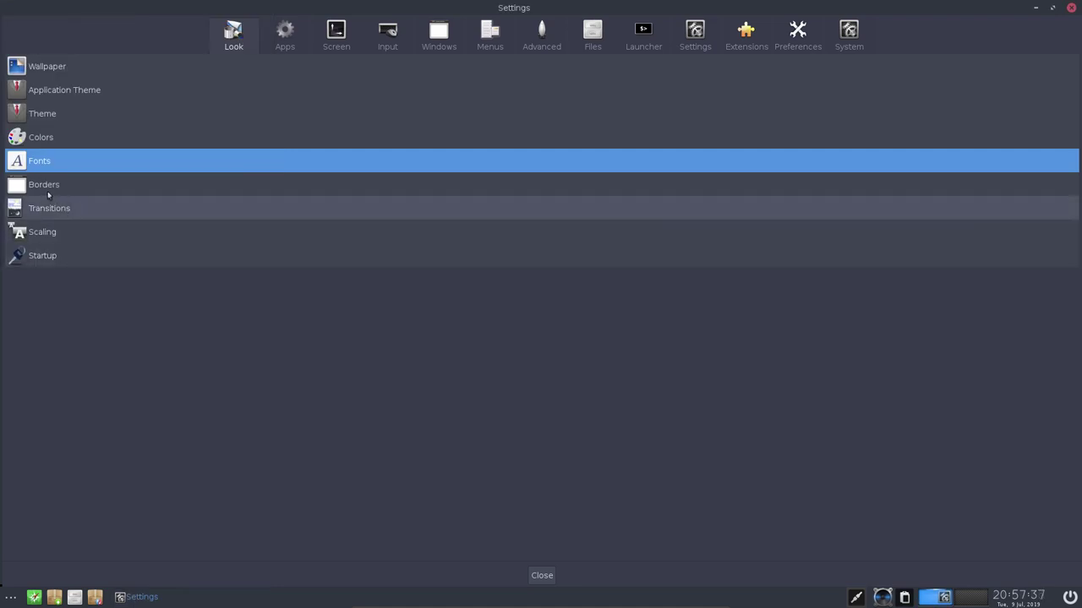
Browse the Apps, Screen, Input, Windows, Menus, Advanced, Files, Launcher and Settings categories to see their available options.
{"action": "left_click", "coordinate": [286, 46]}
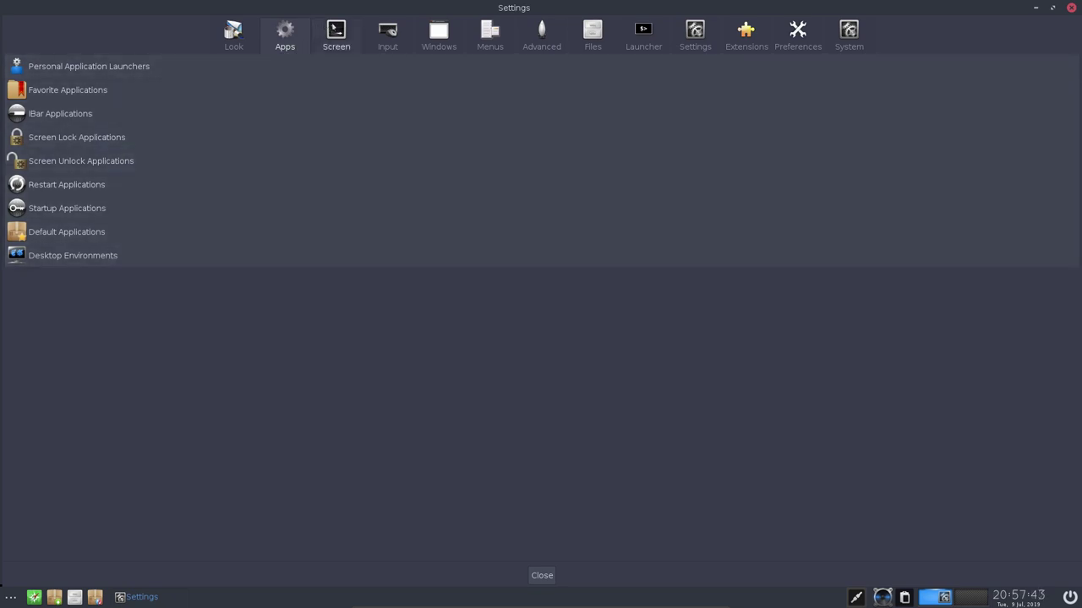
{"action": "left_click", "coordinate": [336, 30]}
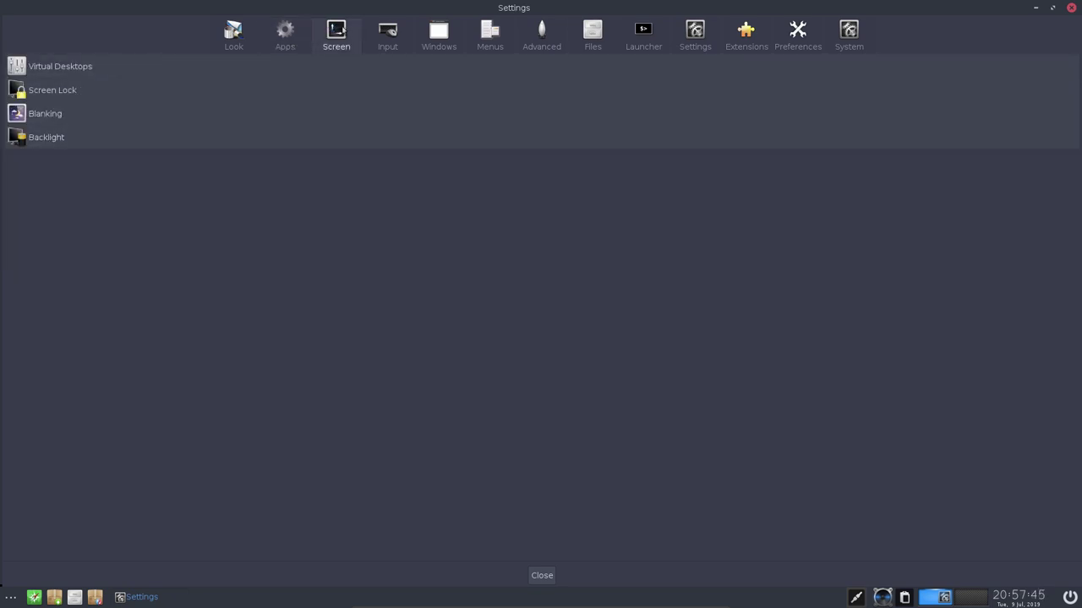
{"action": "left_click", "coordinate": [387, 32]}
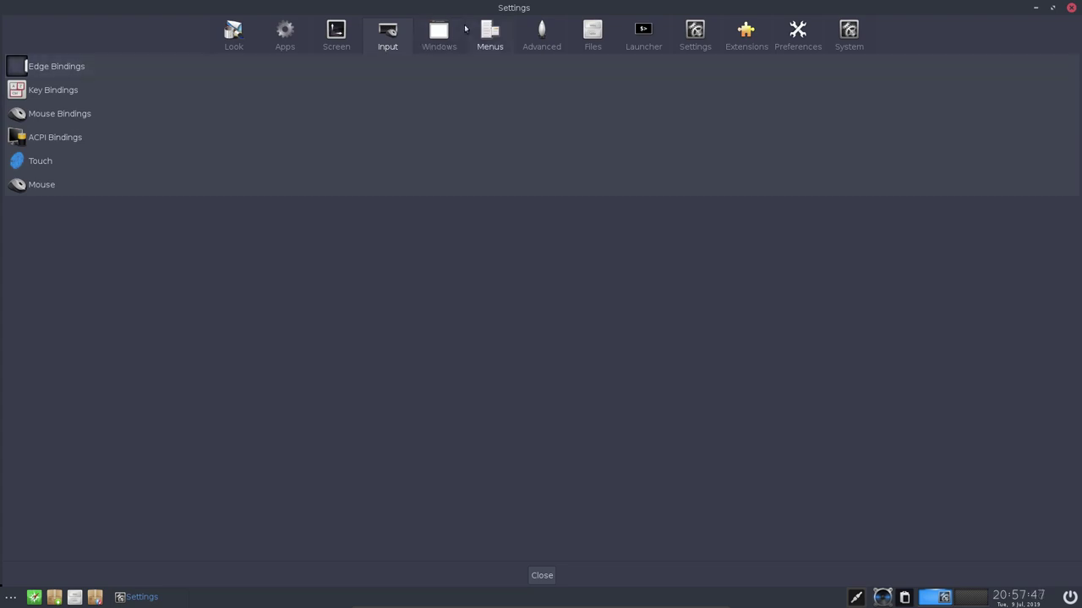
{"action": "left_click", "coordinate": [445, 30]}
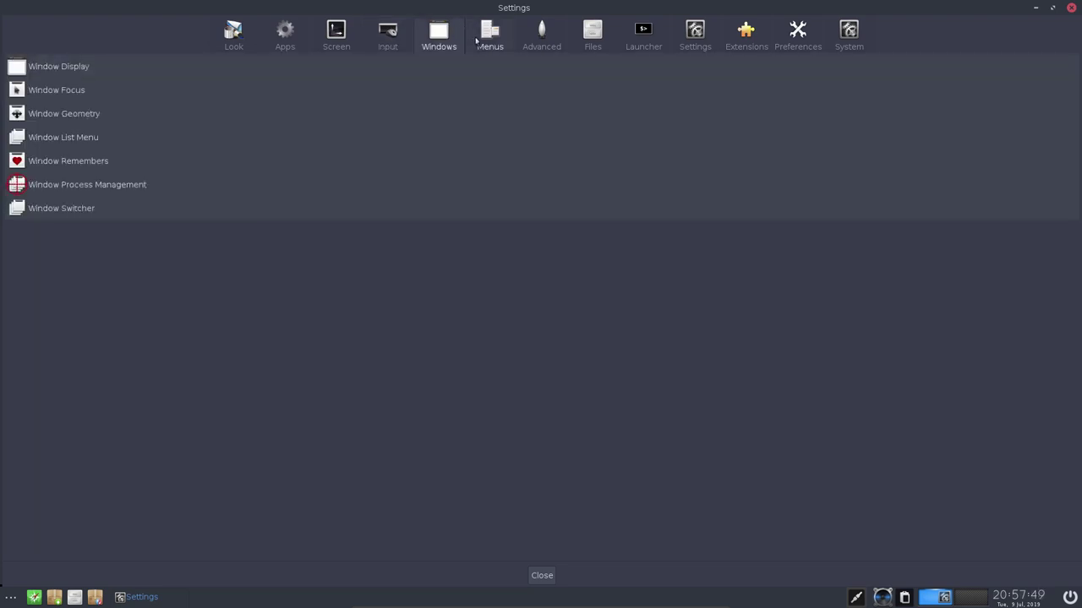
{"action": "left_click", "coordinate": [480, 40]}
{"action": "left_click", "coordinate": [535, 40]}
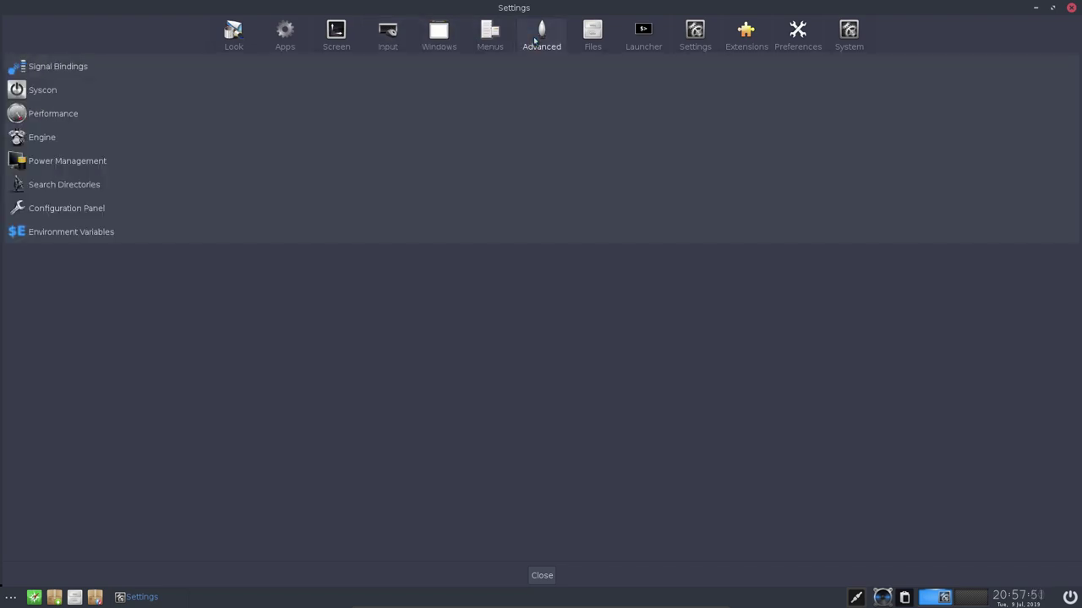
{"action": "left_click", "coordinate": [594, 40]}
{"action": "left_click", "coordinate": [626, 36]}
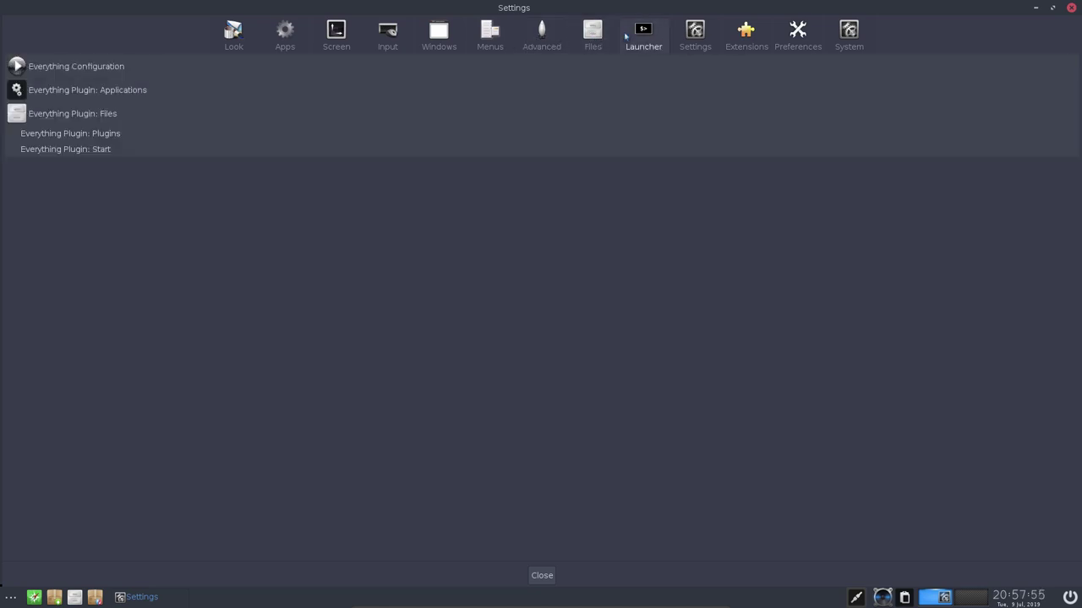
{"action": "left_click", "coordinate": [696, 34]}
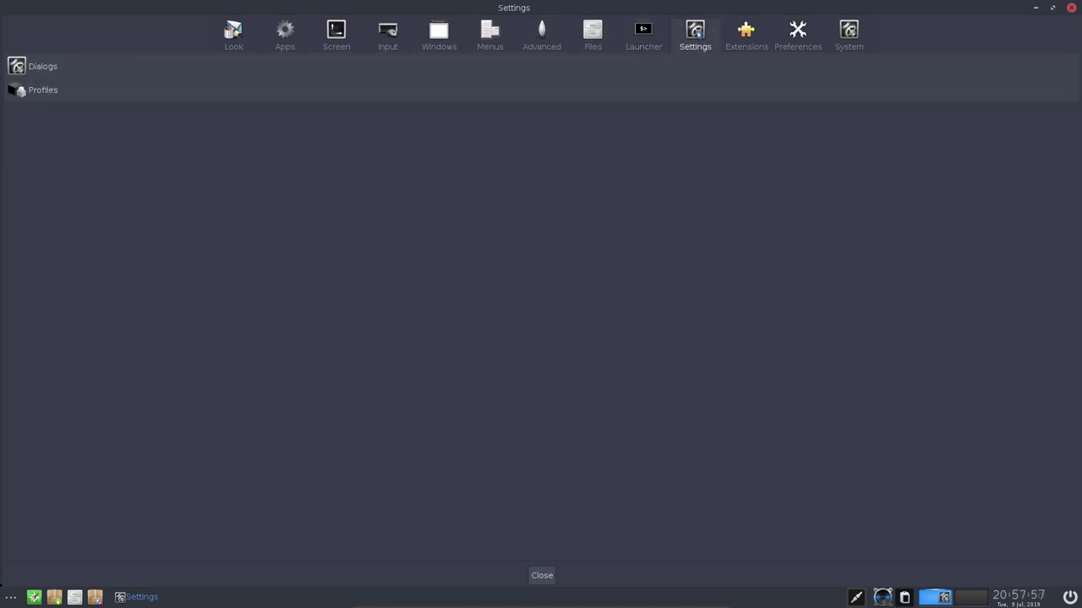
Browse the Extensions, Preferences and System categories, revisit Look, Apps, Screen and Input, and close the Settings window.
{"action": "left_click", "coordinate": [748, 48]}
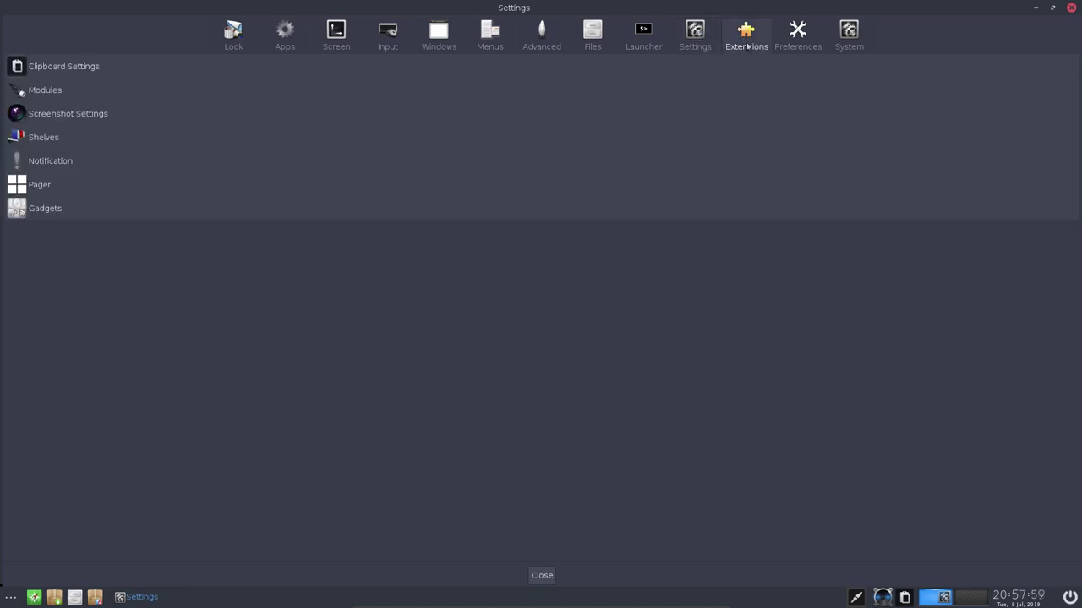
{"action": "left_click", "coordinate": [795, 36]}
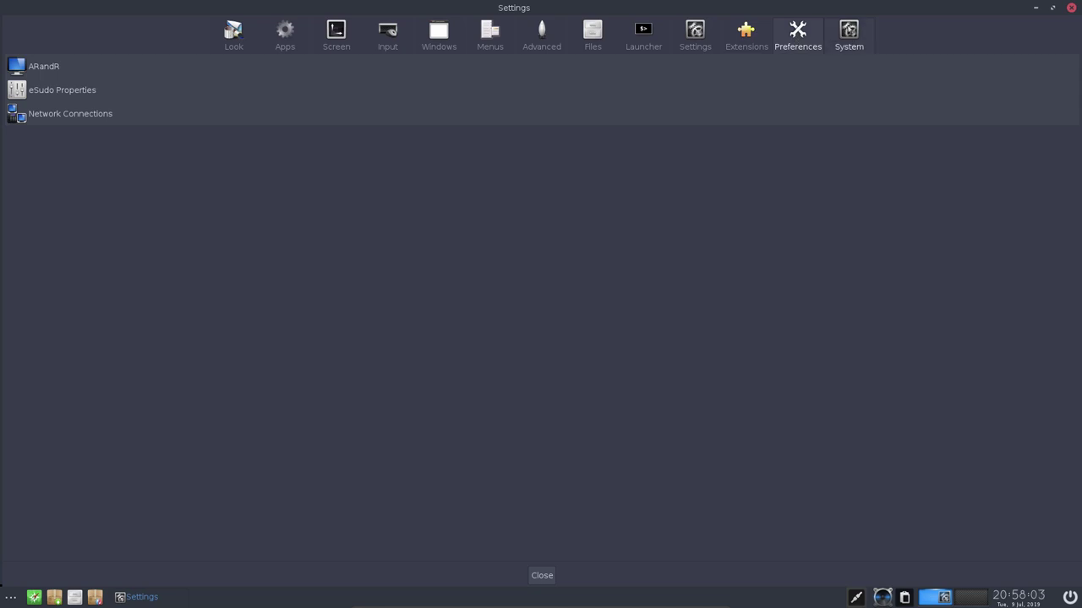
{"action": "left_click", "coordinate": [850, 31]}
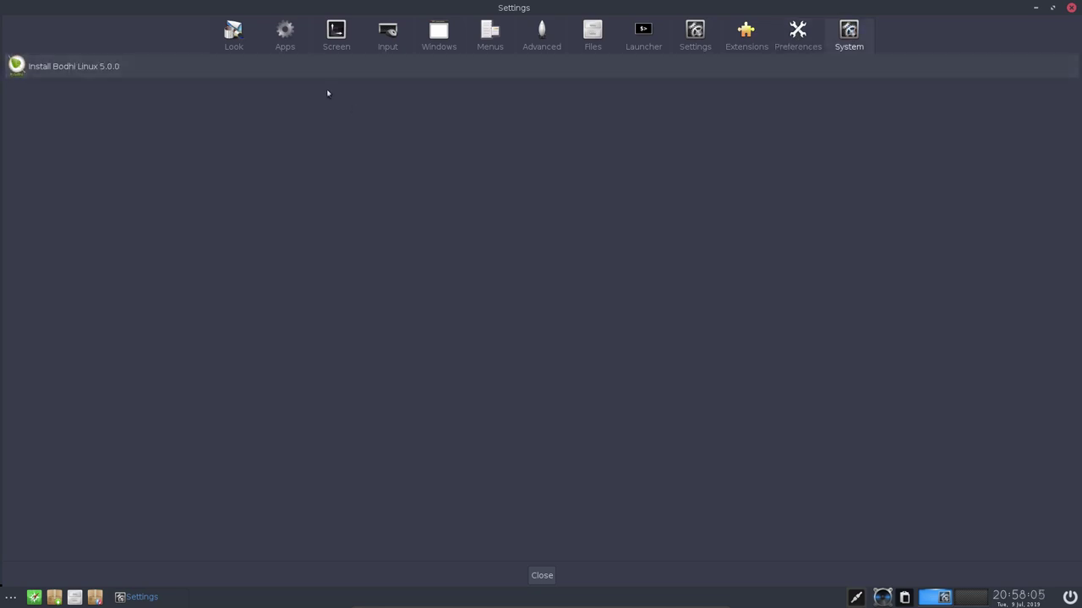
{"action": "left_click", "coordinate": [237, 44]}
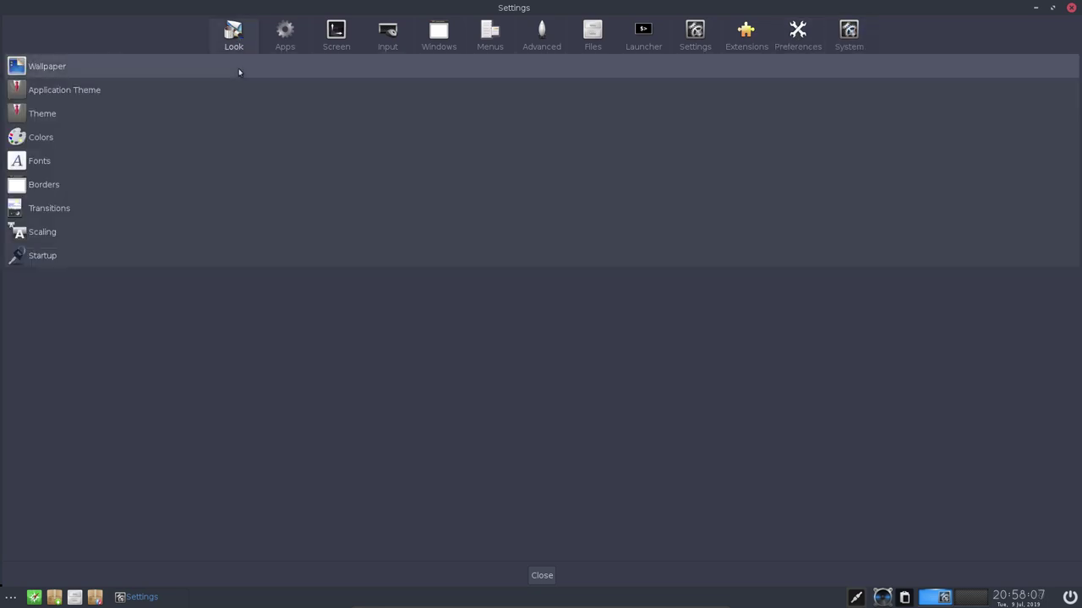
{"action": "left_click", "coordinate": [285, 38]}
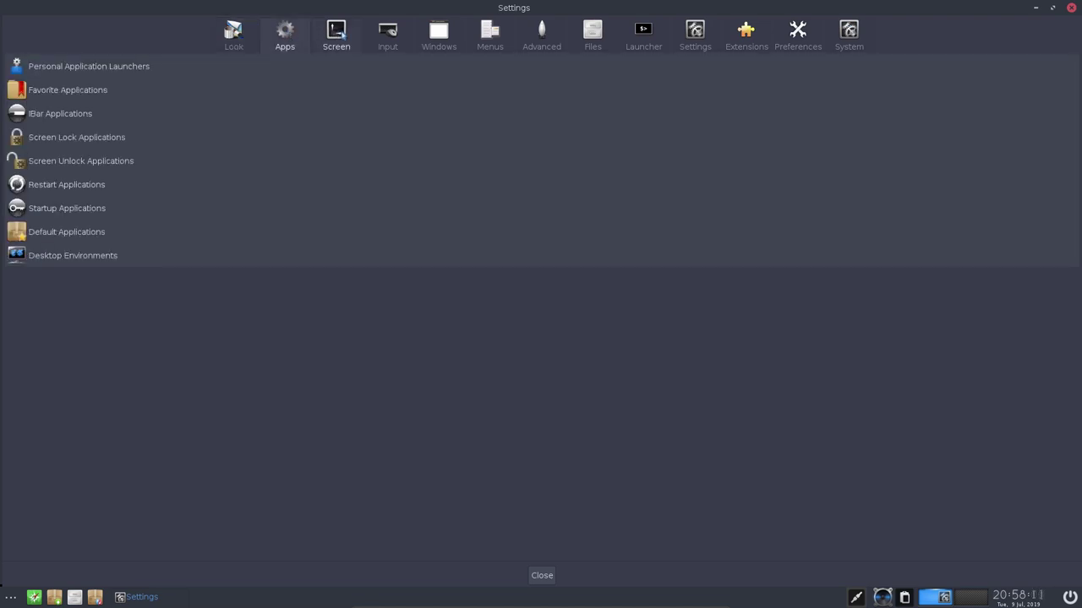
{"action": "left_click", "coordinate": [343, 42]}
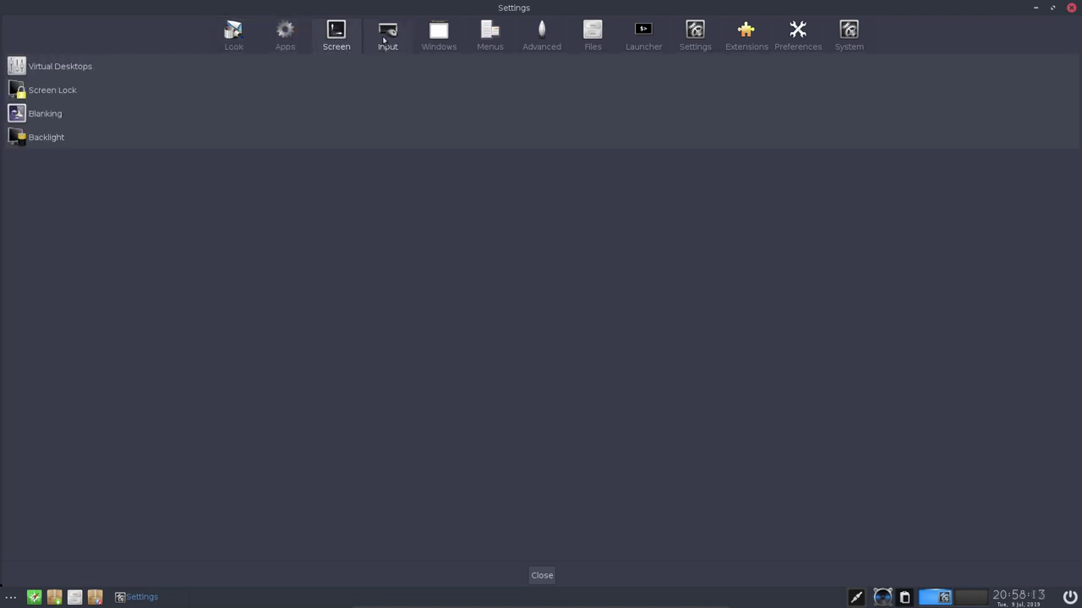
{"action": "left_click", "coordinate": [385, 43]}
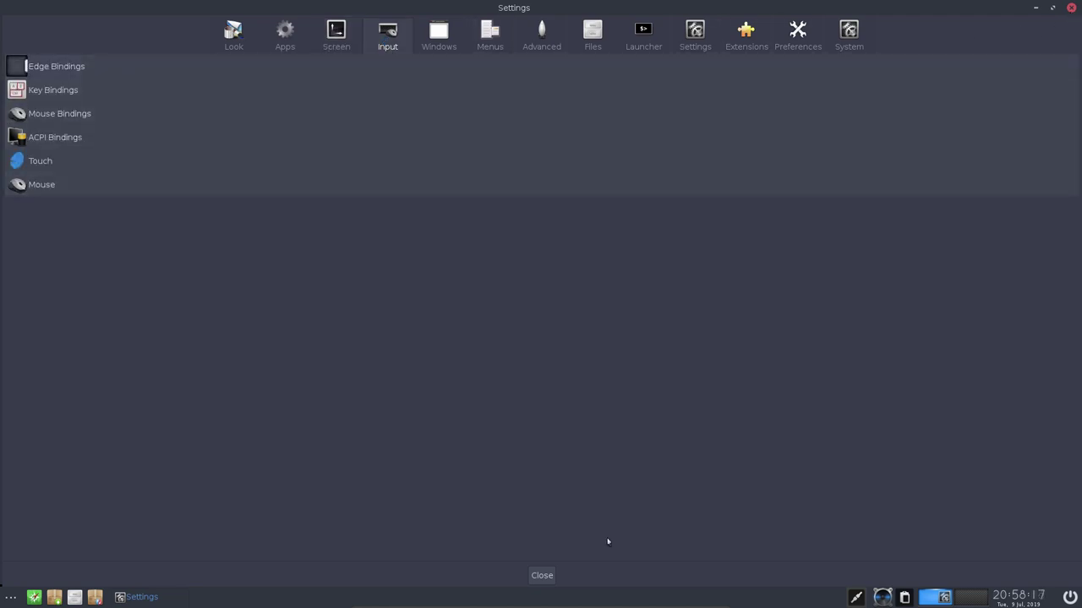
{"action": "left_click", "coordinate": [543, 575]}
Look over the main menu's System and Places entries, and view the Home folder and Applications location in the file manager.
{"action": "left_click", "coordinate": [10, 600]}
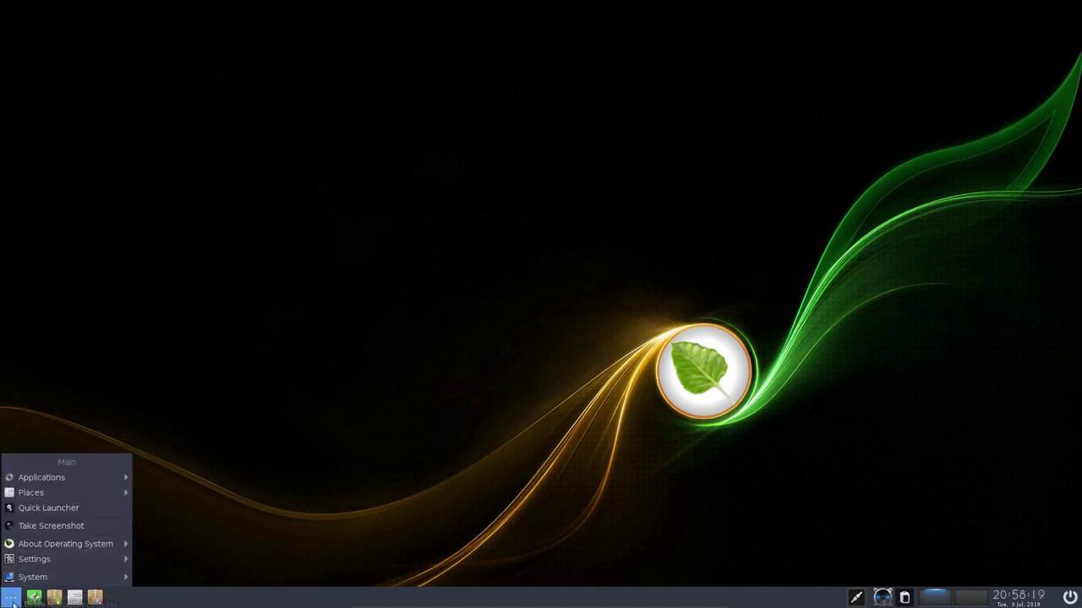
{"action": "mouse_move", "coordinate": [79, 579]}
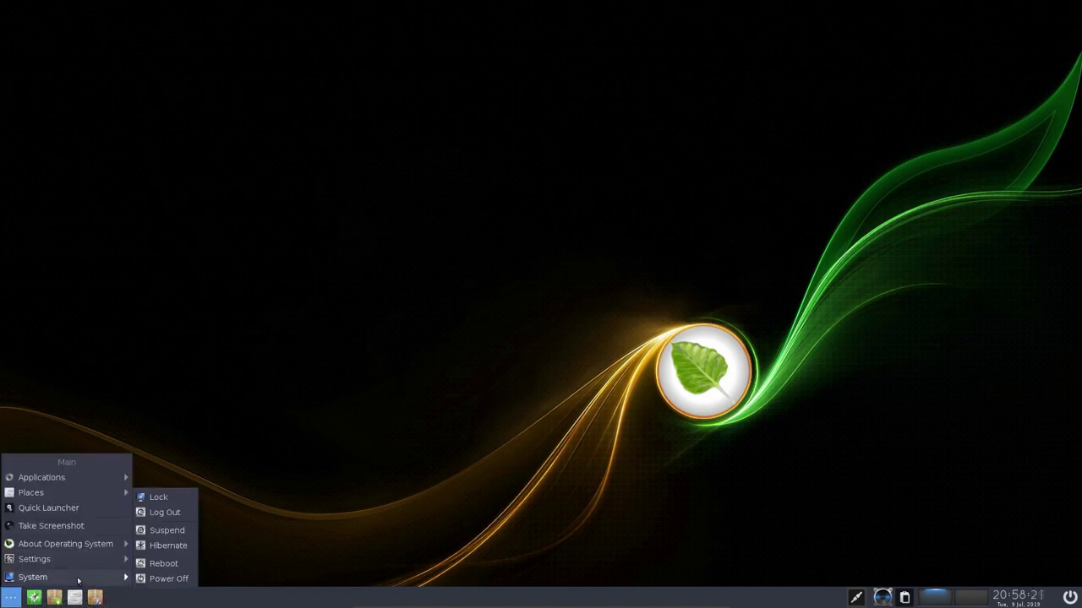
{"action": "mouse_move", "coordinate": [95, 494]}
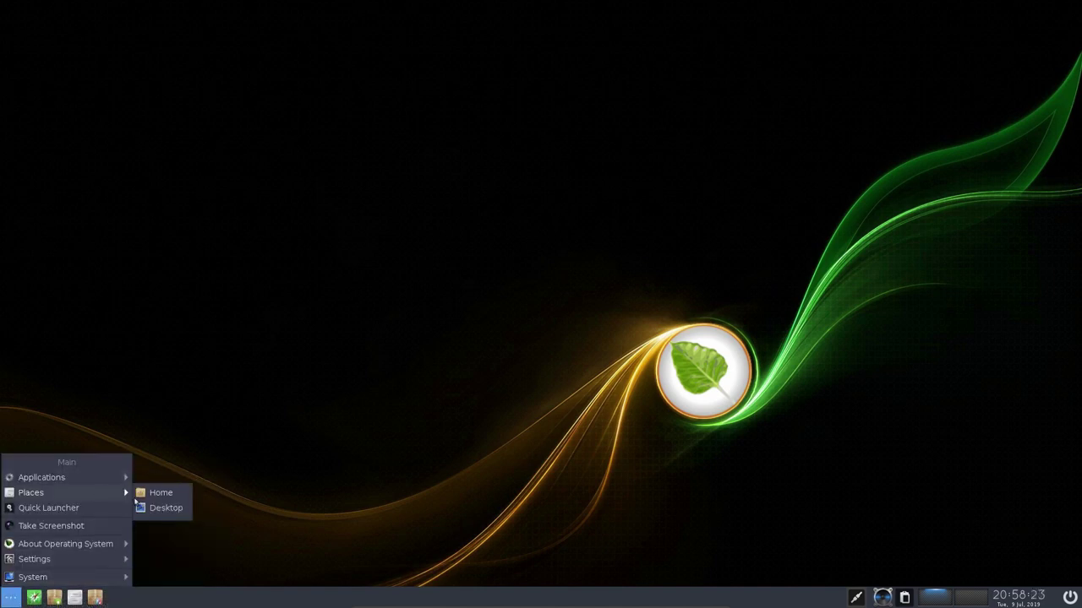
{"action": "left_click", "coordinate": [161, 494]}
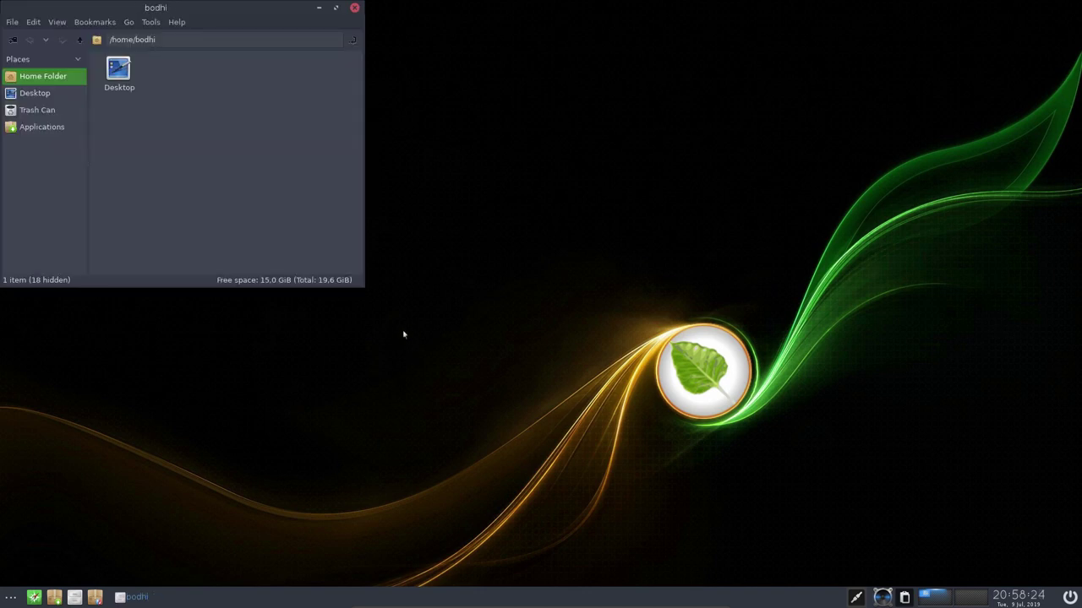
{"action": "left_click", "coordinate": [45, 127]}
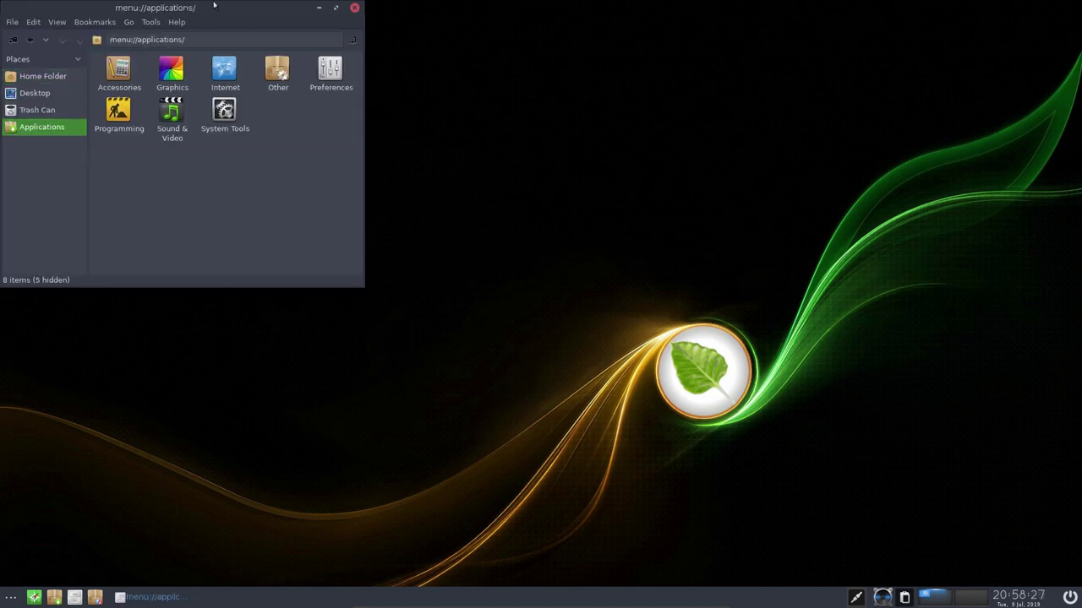
{"action": "scroll", "coordinate": [219, 13], "scroll_direction": "up", "scroll_amount": 1}
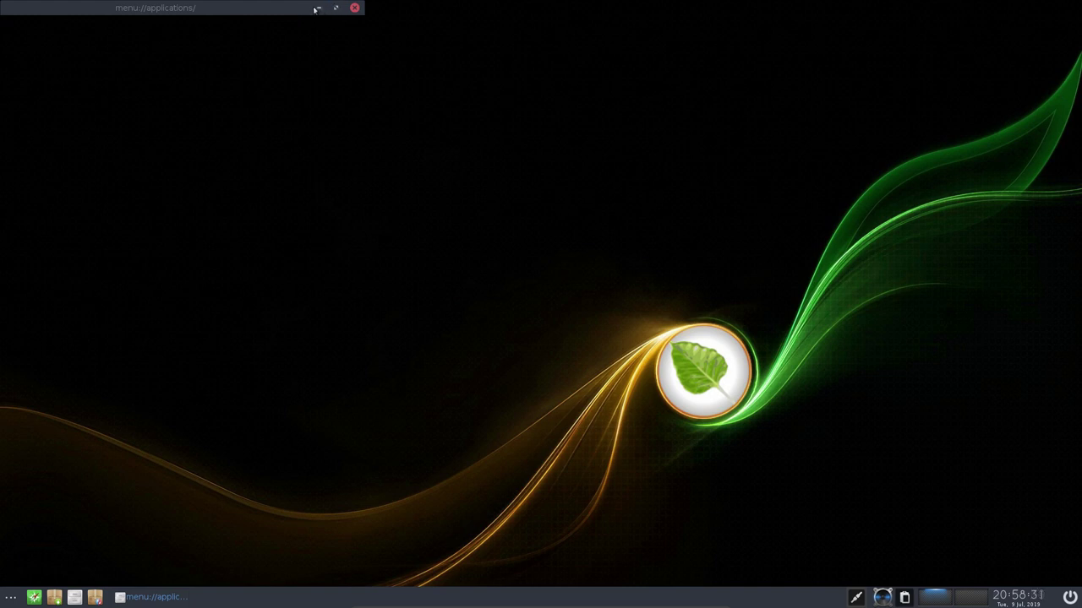
{"action": "scroll", "coordinate": [308, 11], "scroll_direction": "down", "scroll_amount": 1}
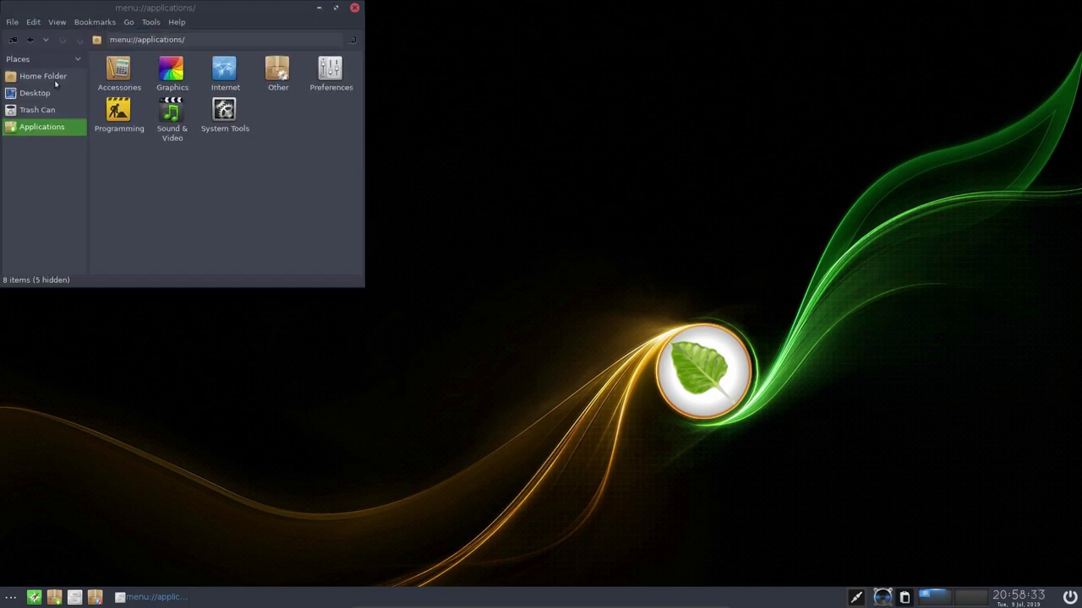
Switch the file manager's side pane to the Directory Tree and navigate to /usr/share.
{"action": "left_click", "coordinate": [82, 58]}
{"action": "left_click", "coordinate": [64, 92]}
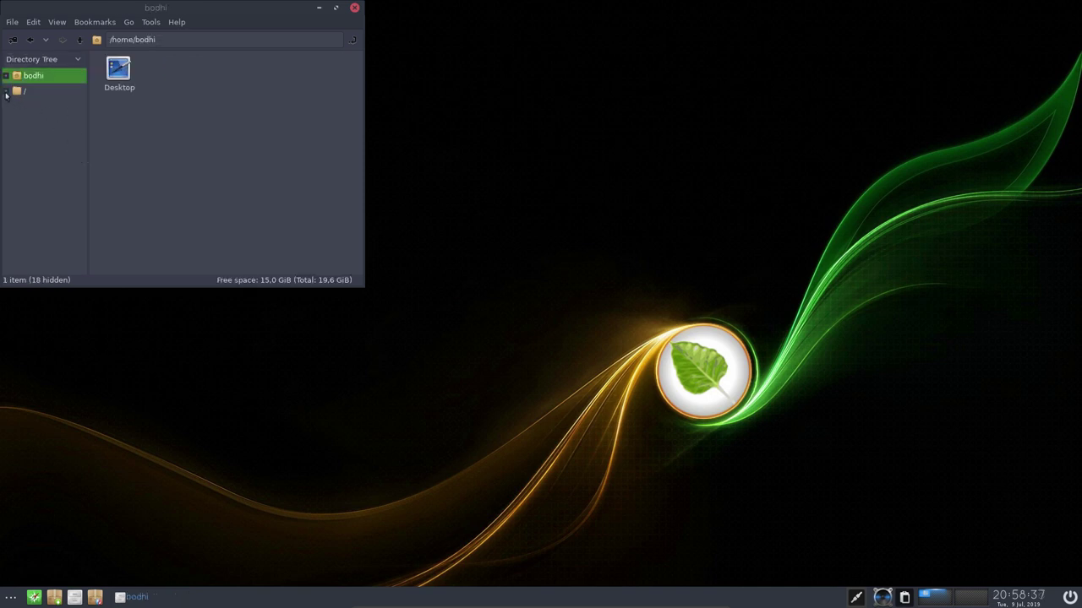
{"action": "scroll", "coordinate": [43, 123], "scroll_direction": "down", "scroll_amount": 5}
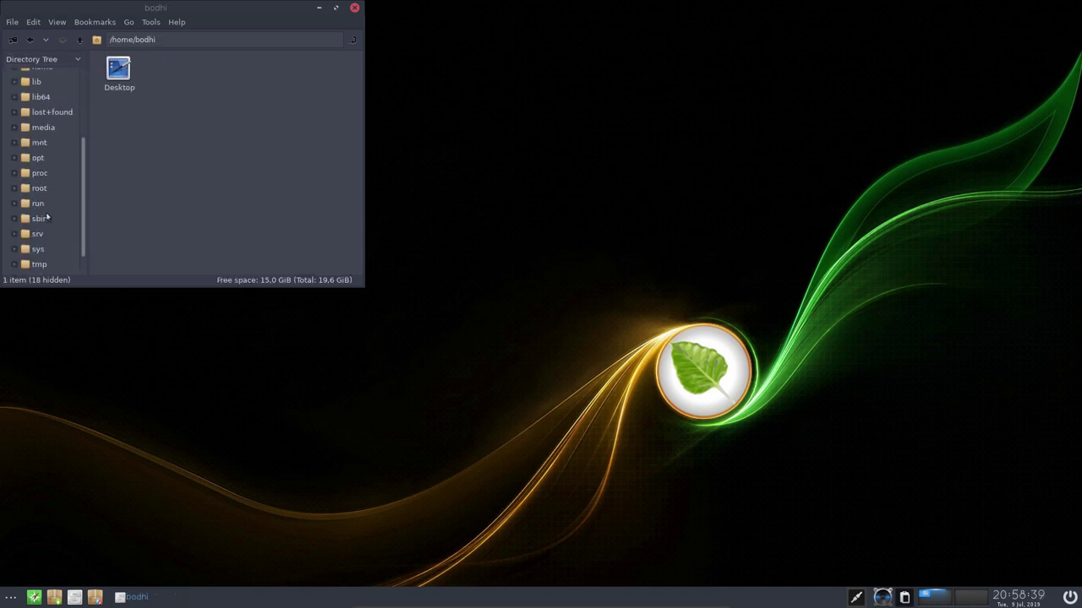
{"action": "left_click", "coordinate": [40, 266]}
{"action": "left_click", "coordinate": [38, 251]}
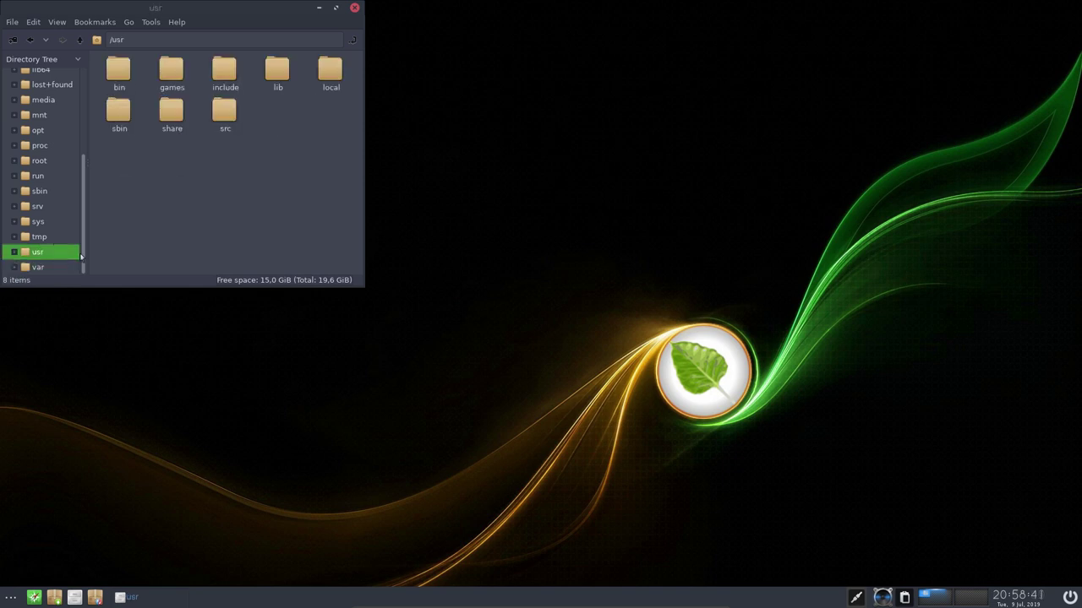
{"action": "double_click", "coordinate": [177, 113]}
Maximize the file manager, view the icon themes in /usr/share/icons and close the window.
{"action": "scroll", "coordinate": [174, 139], "scroll_direction": "down", "scroll_amount": 1}
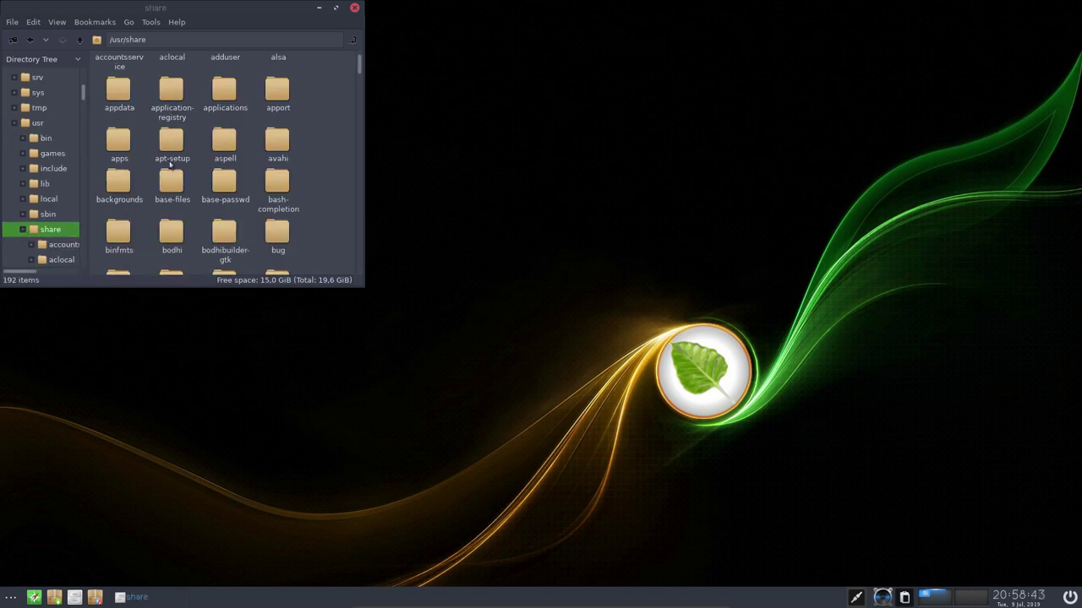
{"action": "double_click", "coordinate": [199, 10]}
{"action": "double_click", "coordinate": [202, 10]}
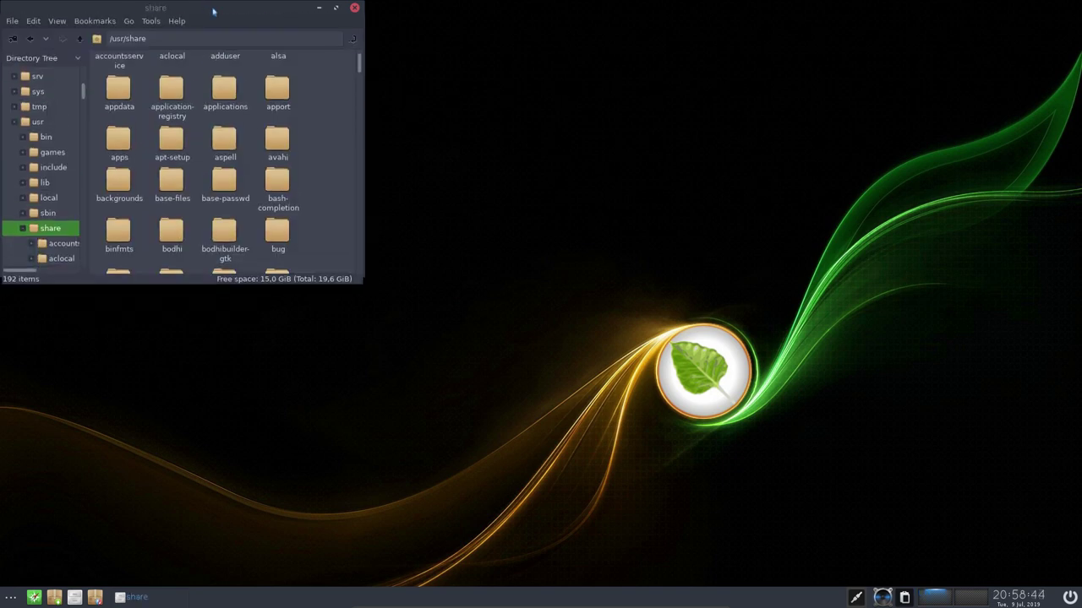
{"action": "left_click", "coordinate": [335, 8]}
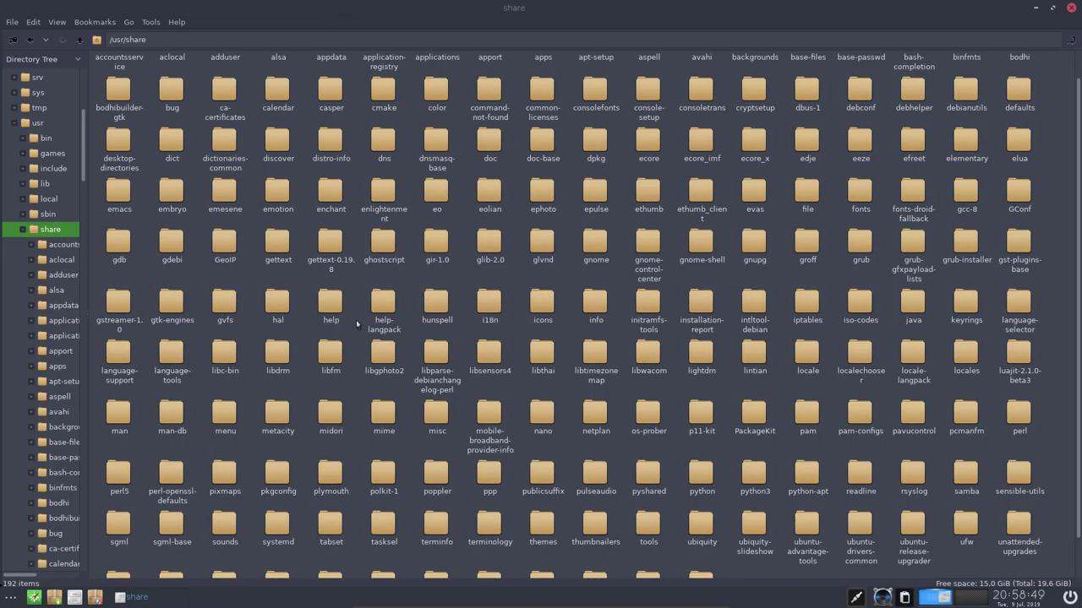
{"action": "double_click", "coordinate": [537, 306]}
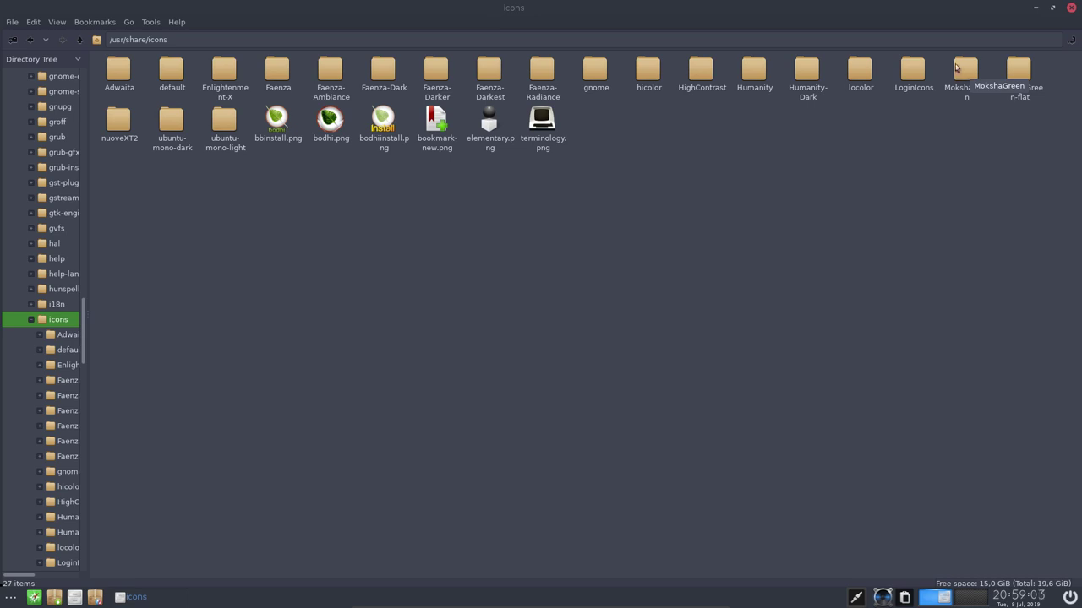
{"action": "left_click", "coordinate": [1070, 8]}
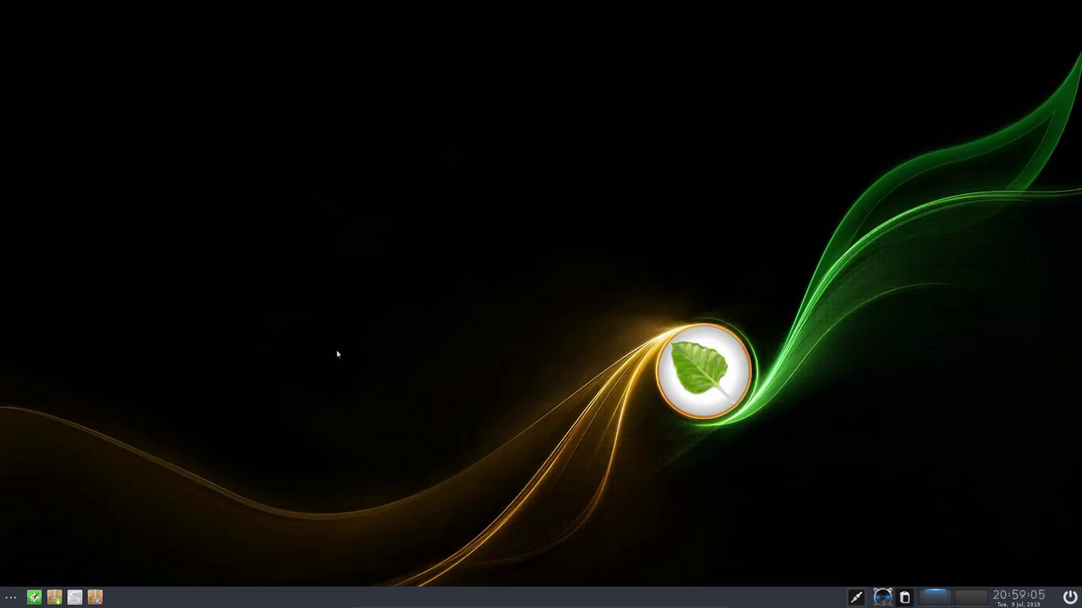
Open the web browser and search the web for "sardi icons".
{"action": "left_click", "coordinate": [34, 597]}
{"action": "left_click", "coordinate": [261, 28]}
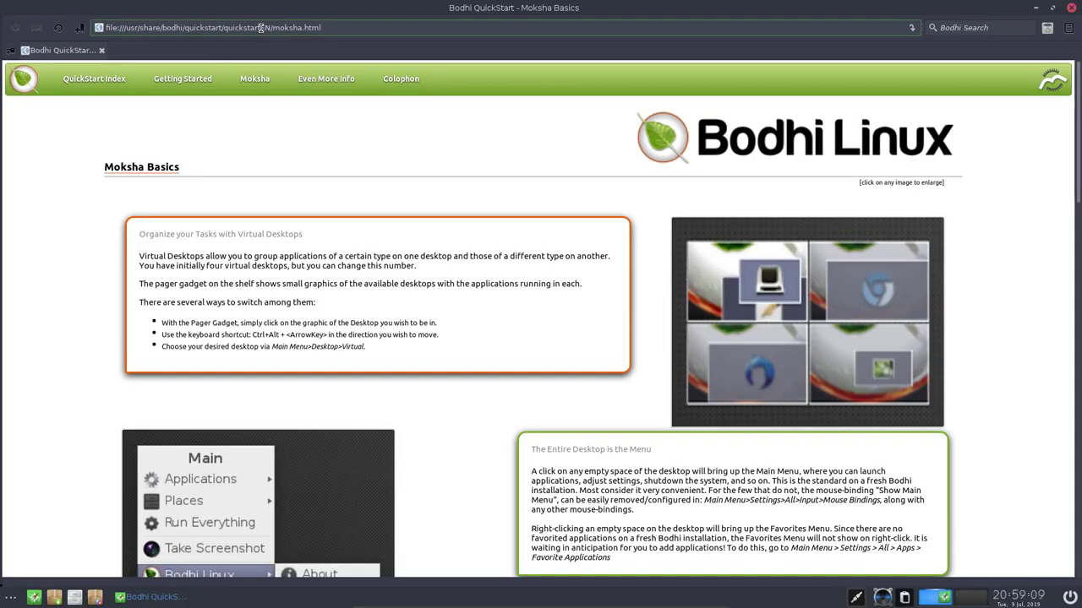
{"action": "left_click", "coordinate": [261, 27]}
{"action": "type", "text": "sardi i"}
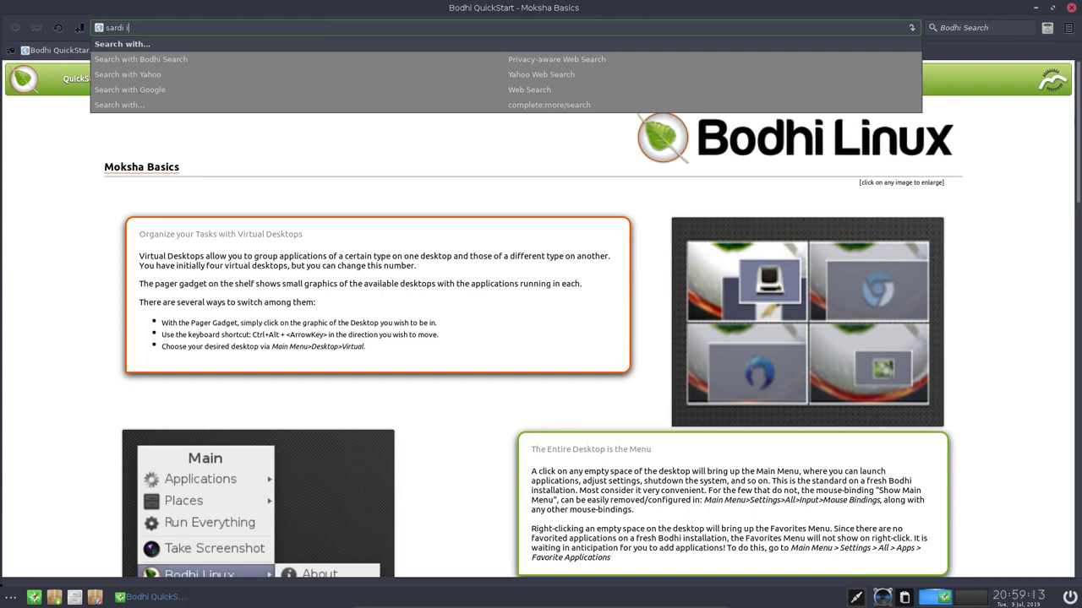
{"action": "key", "text": "Return"}
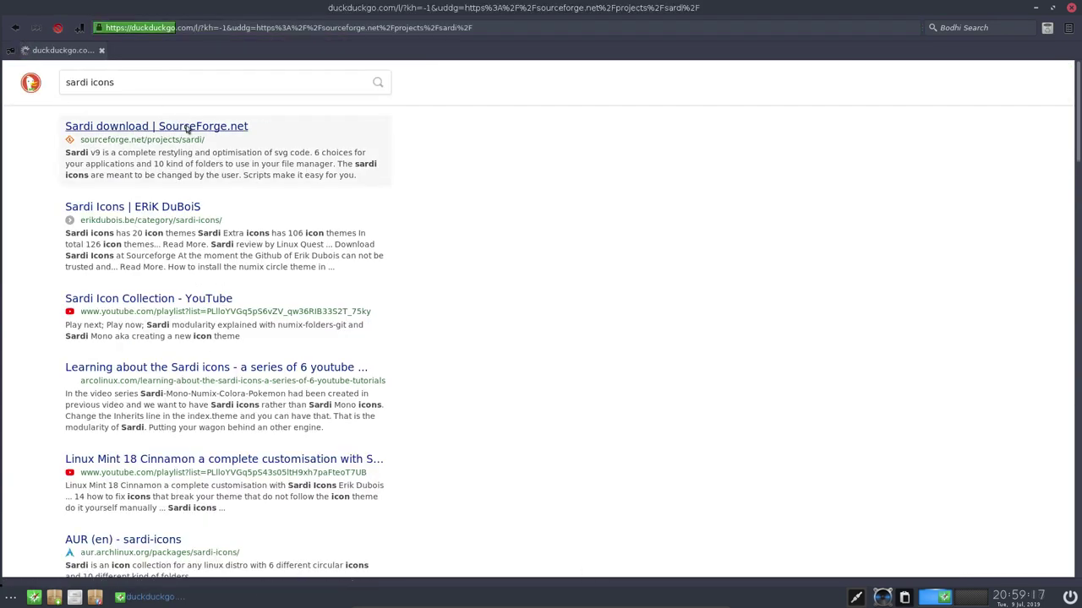
Open the Sardi download result on SourceForge, accepting its privacy notice, and look over the project page.
{"action": "left_click", "coordinate": [187, 126]}
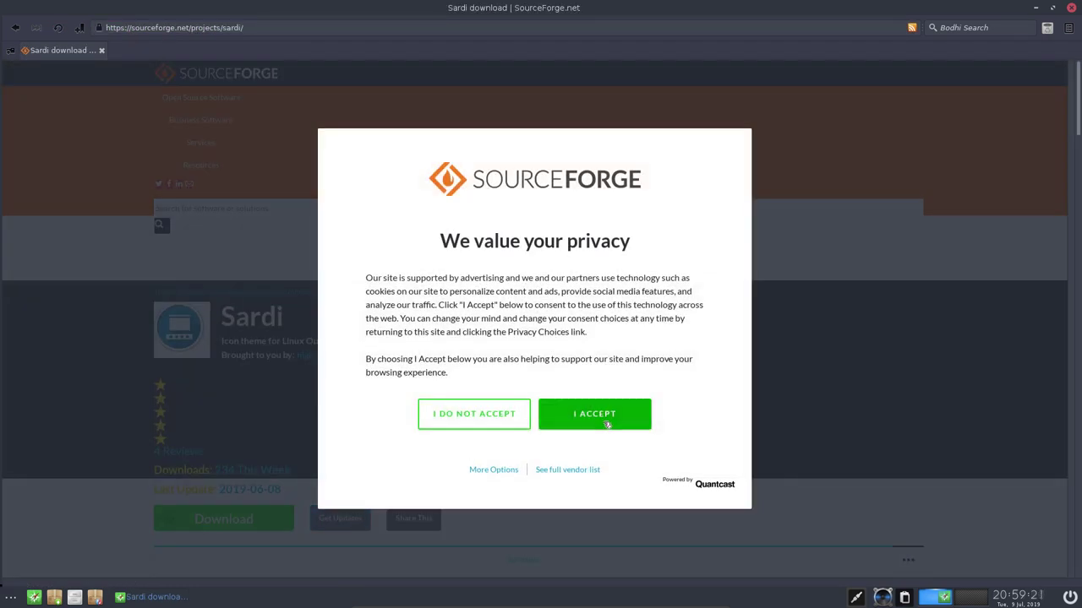
{"action": "left_click", "coordinate": [608, 415]}
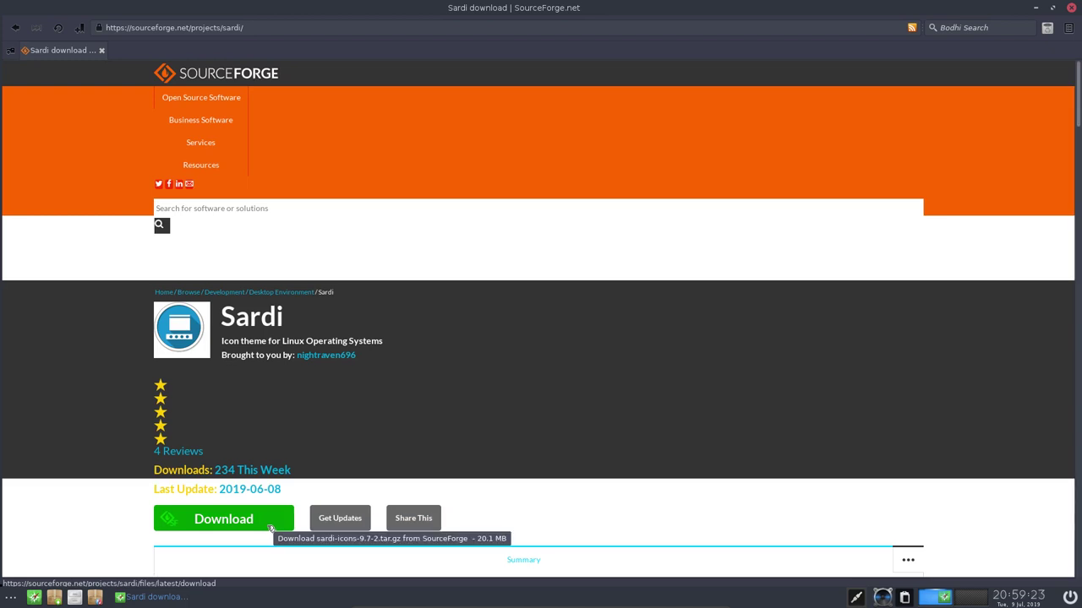
{"action": "scroll", "coordinate": [324, 480], "scroll_direction": "down", "scroll_amount": 5}
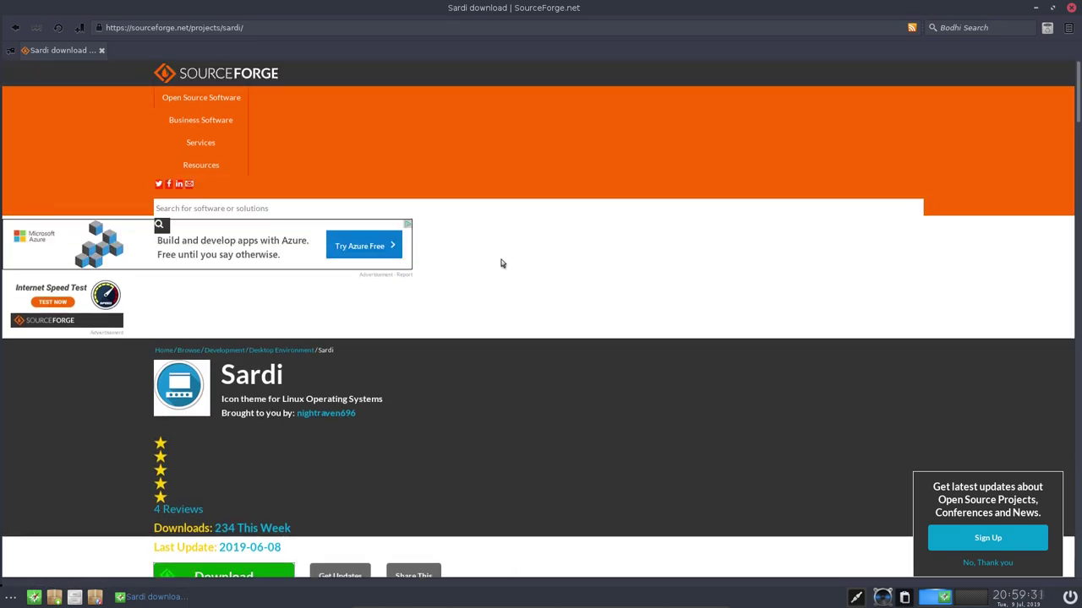
{"action": "scroll", "coordinate": [501, 264], "scroll_direction": "down", "scroll_amount": 6}
{"action": "scroll", "coordinate": [501, 263], "scroll_direction": "up", "scroll_amount": 8}
{"action": "scroll", "coordinate": [501, 264], "scroll_direction": "down", "scroll_amount": 1}
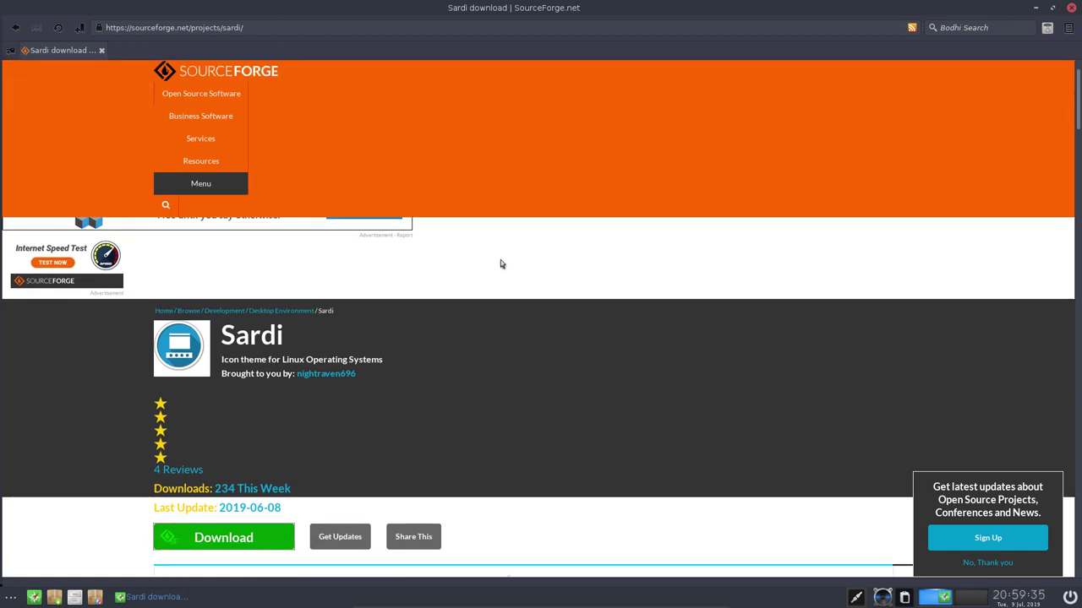
{"action": "left_click", "coordinate": [1047, 28]}
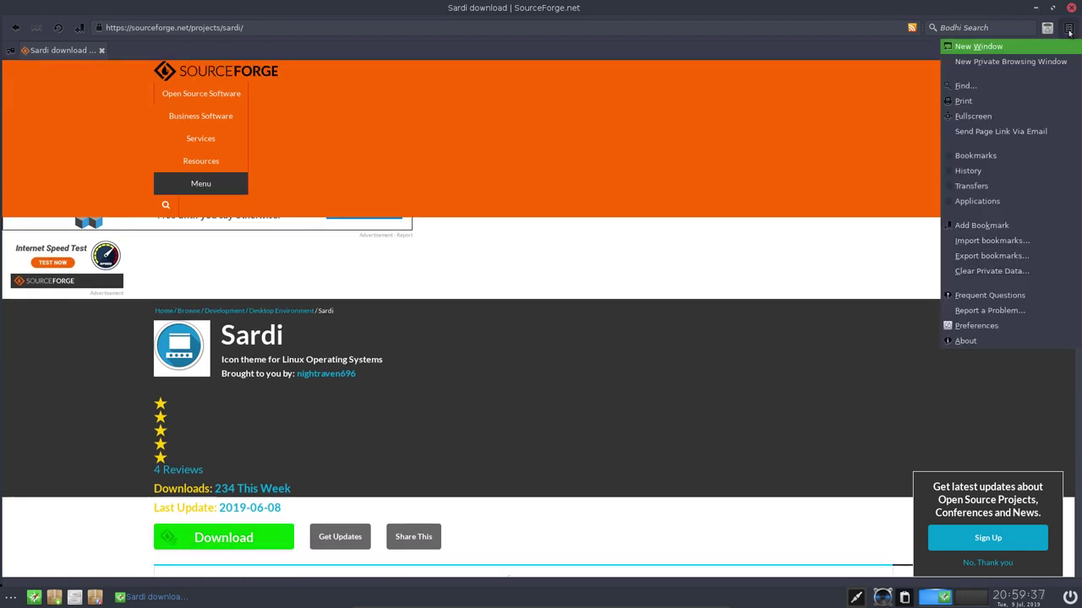
{"action": "left_click", "coordinate": [1048, 29]}
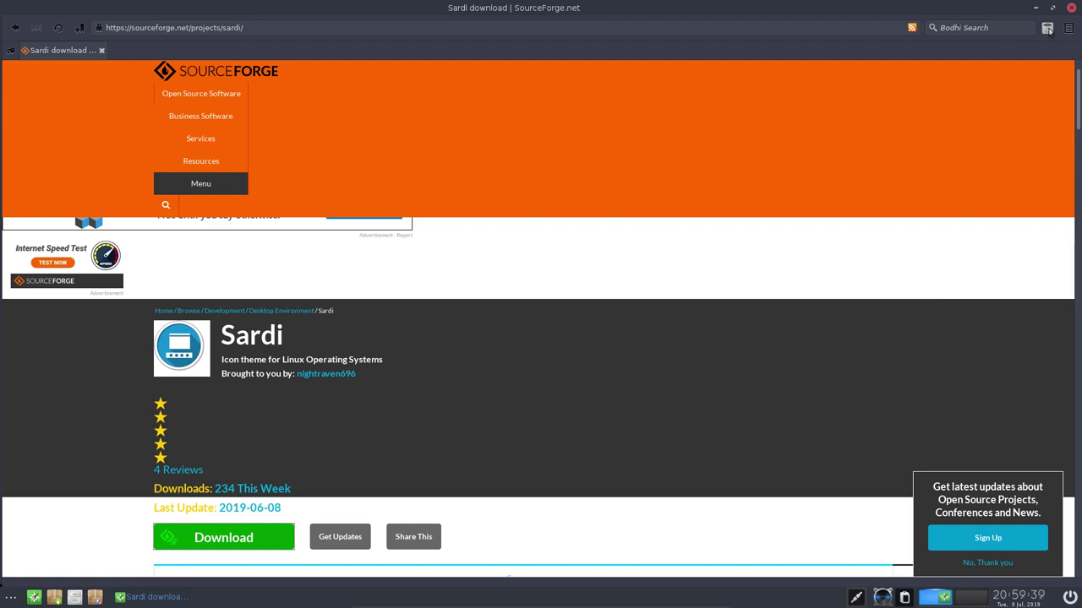
{"action": "mouse_move", "coordinate": [194, 155]}
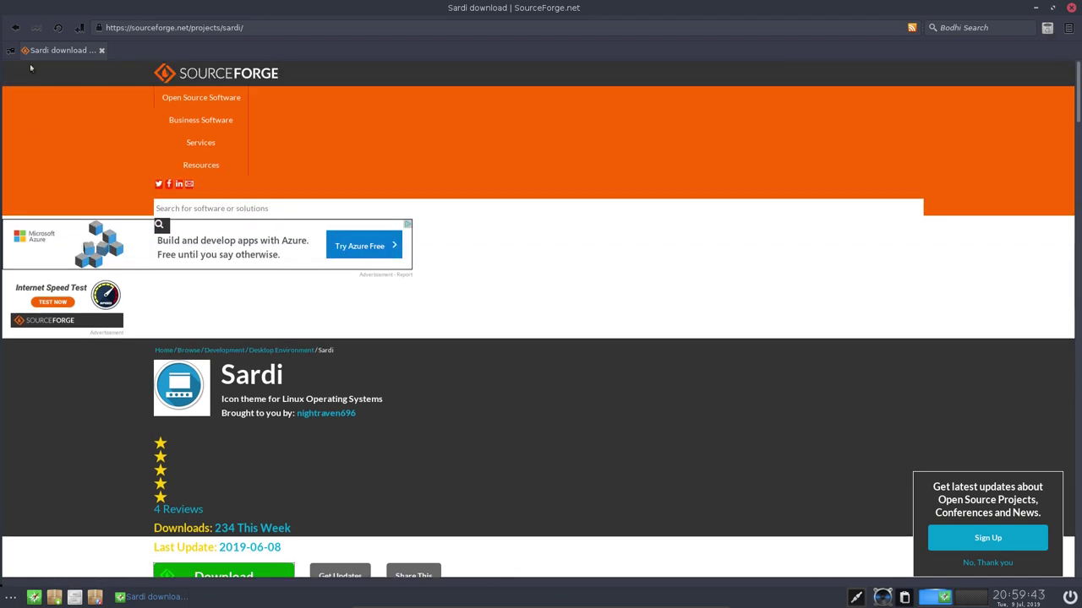
Return to the search results and reopen the Sardi SourceForge page to view its summary.
{"action": "left_click", "coordinate": [16, 27]}
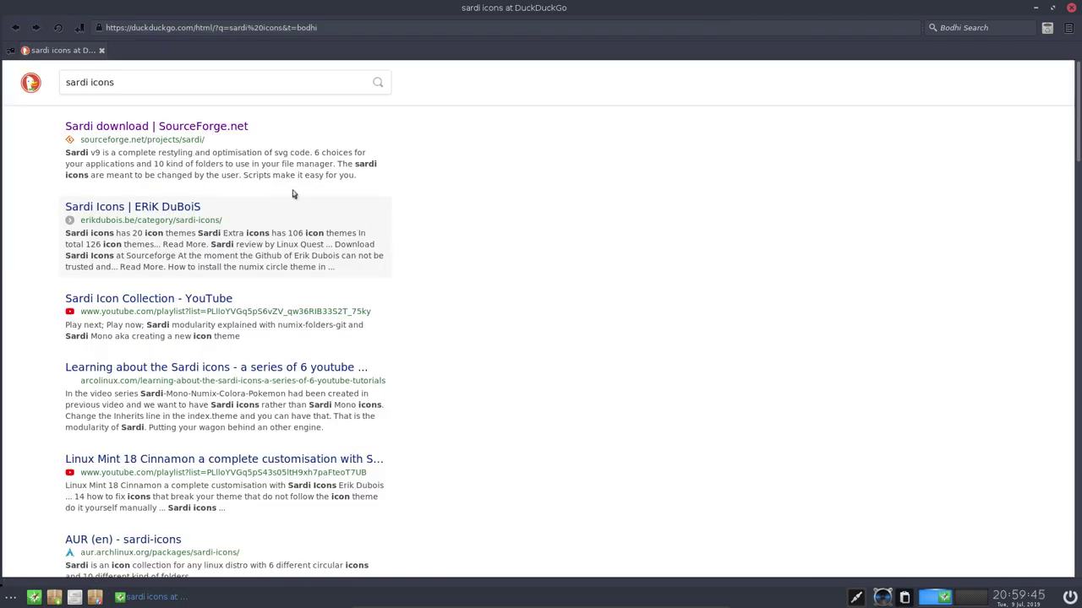
{"action": "left_click", "coordinate": [211, 126]}
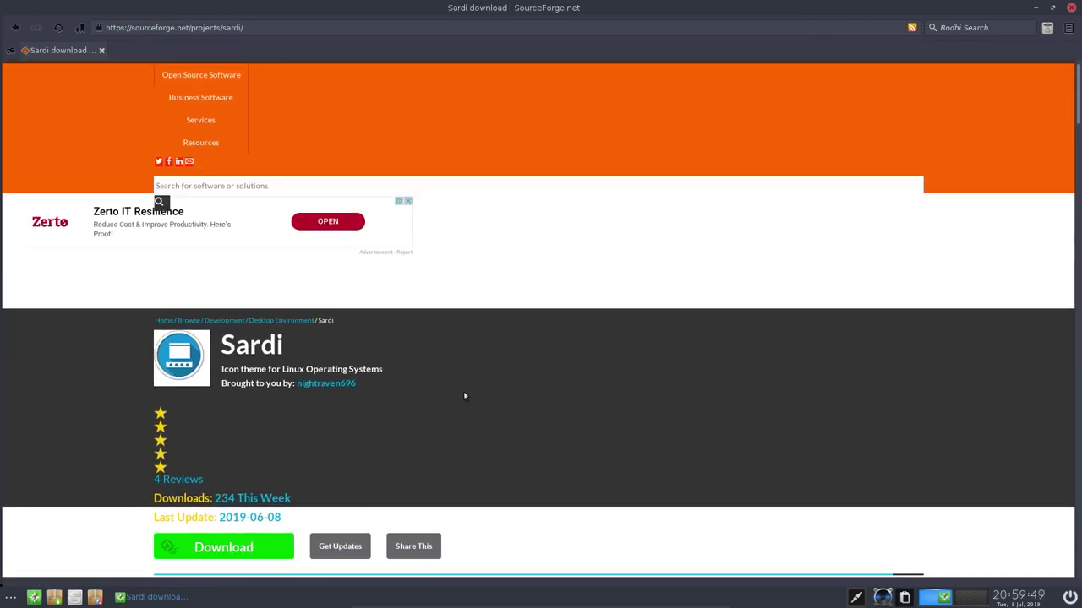
{"action": "scroll", "coordinate": [464, 395], "scroll_direction": "down", "scroll_amount": 3}
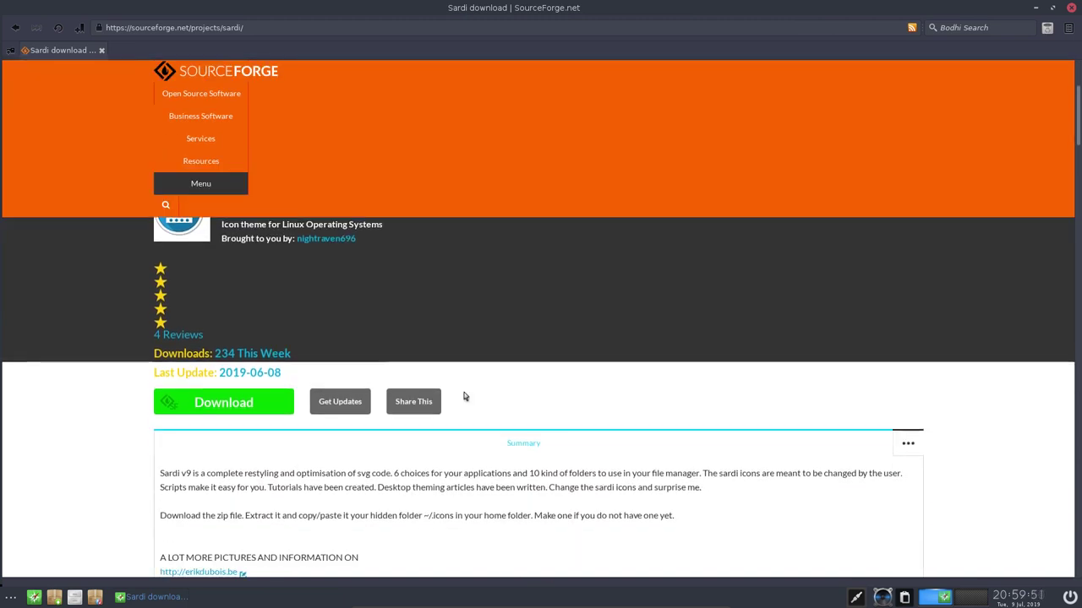
Look through the Sardi summary and features on the project page, and open the Terminology terminal.
{"action": "scroll", "coordinate": [464, 396], "scroll_direction": "down", "scroll_amount": 5}
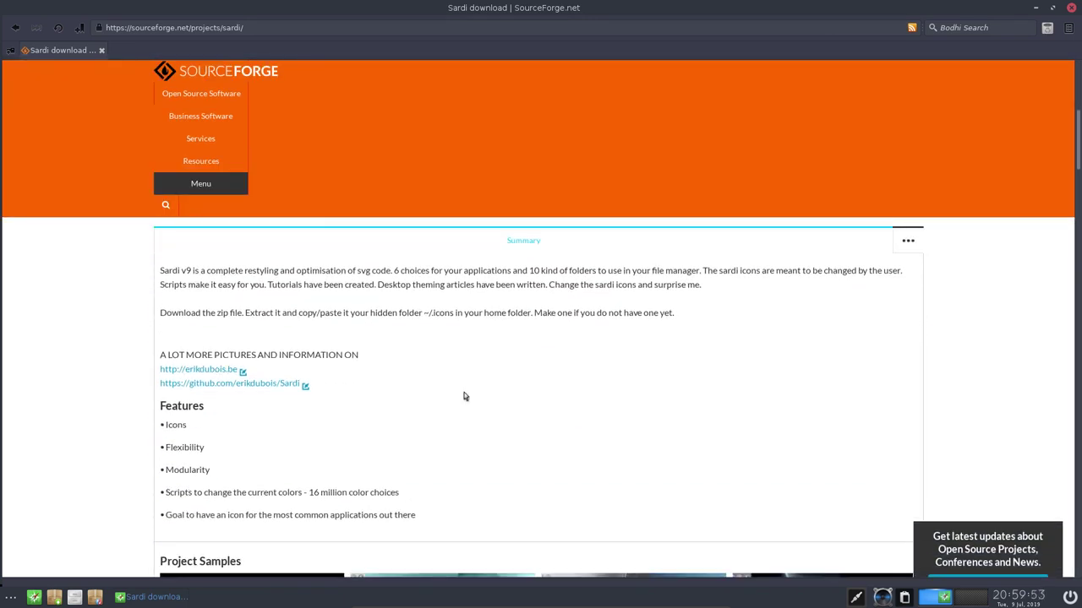
{"action": "scroll", "coordinate": [464, 396], "scroll_direction": "down", "scroll_amount": 3}
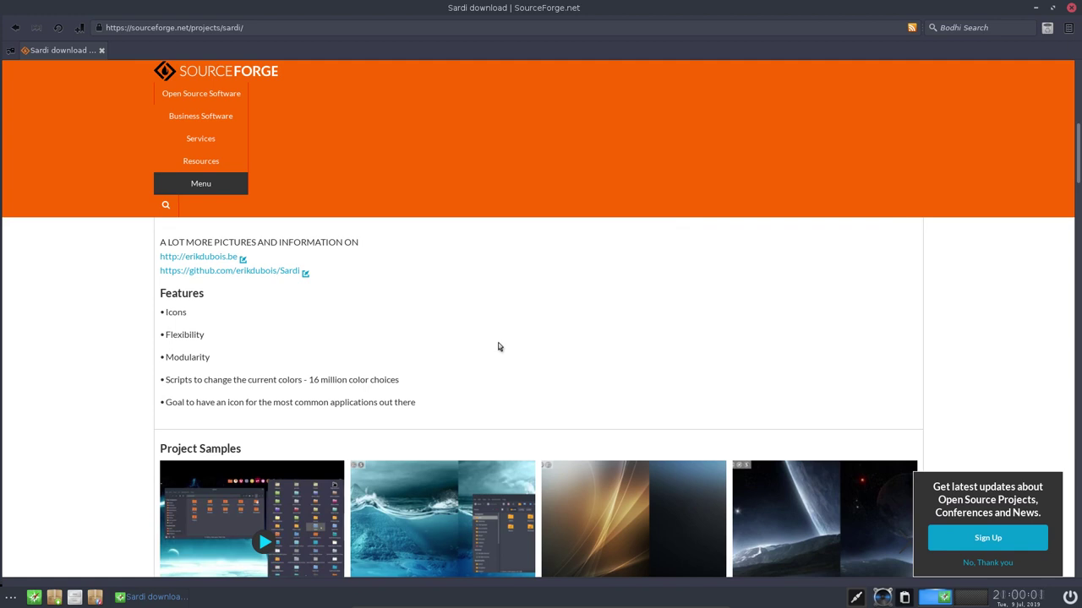
{"action": "left_click", "coordinate": [8, 599]}
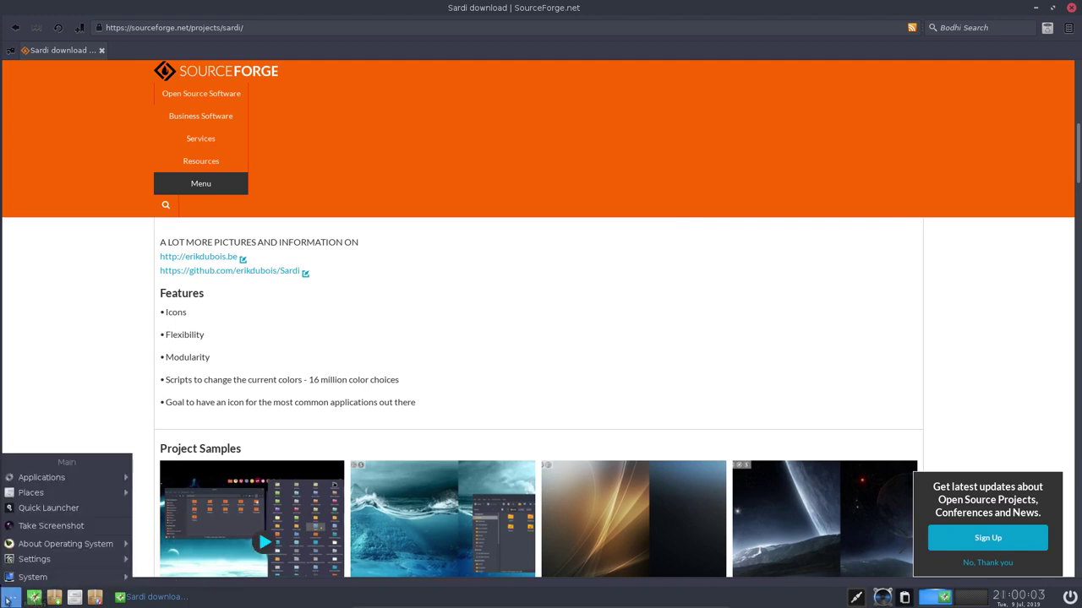
{"action": "key", "text": "Down"}
{"action": "key", "text": "Down"}
{"action": "key", "text": "Down"}
{"action": "mouse_move", "coordinate": [64, 482]}
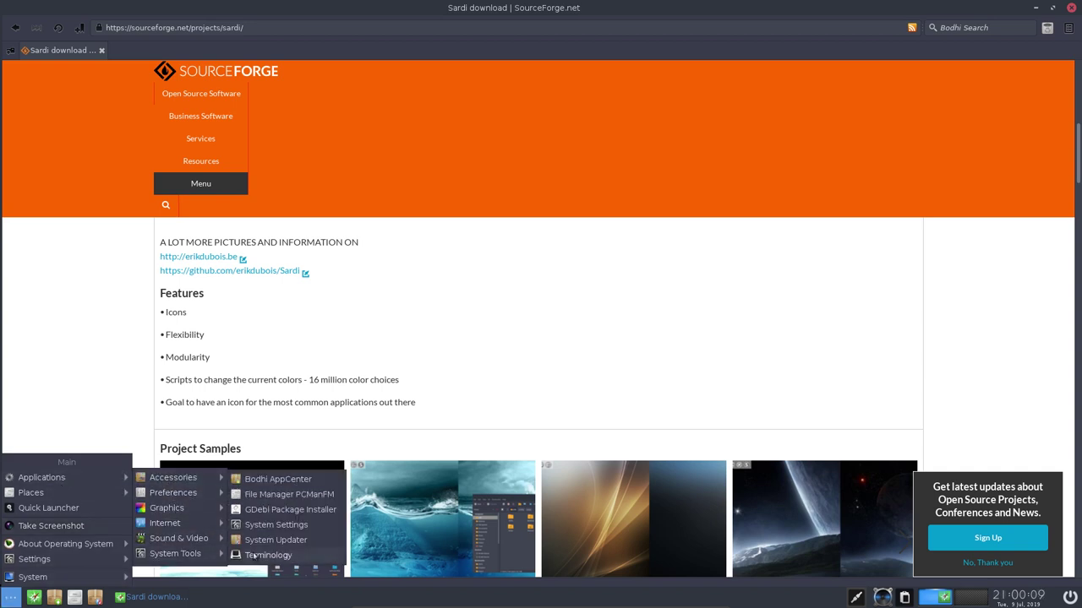
{"action": "left_click", "coordinate": [262, 557]}
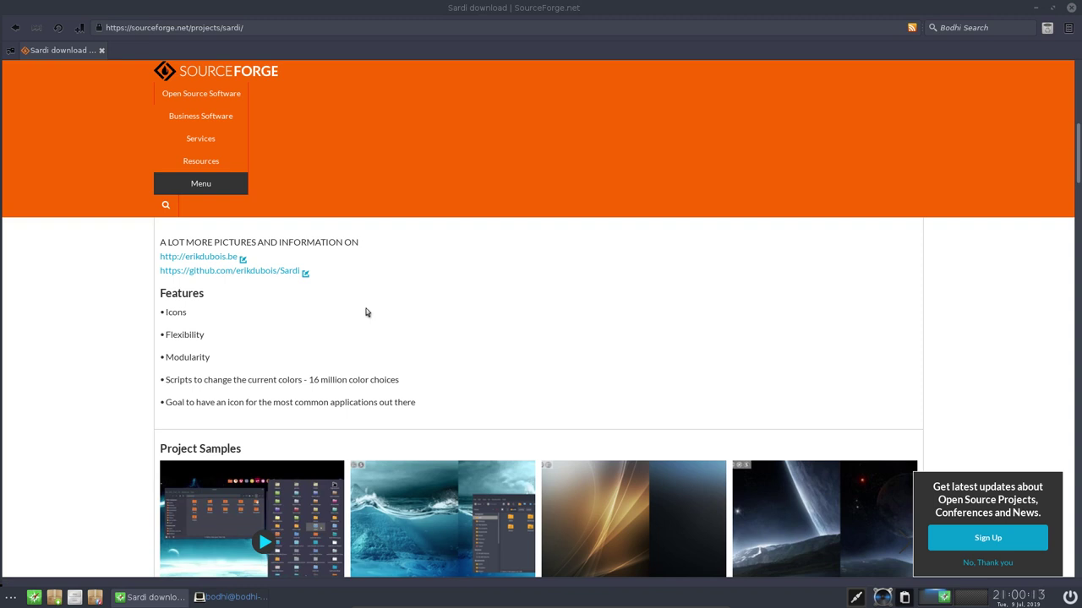
Close the web browser window and move the terminal away from the corner toward the middle of the desktop.
{"action": "left_click", "coordinate": [233, 598]}
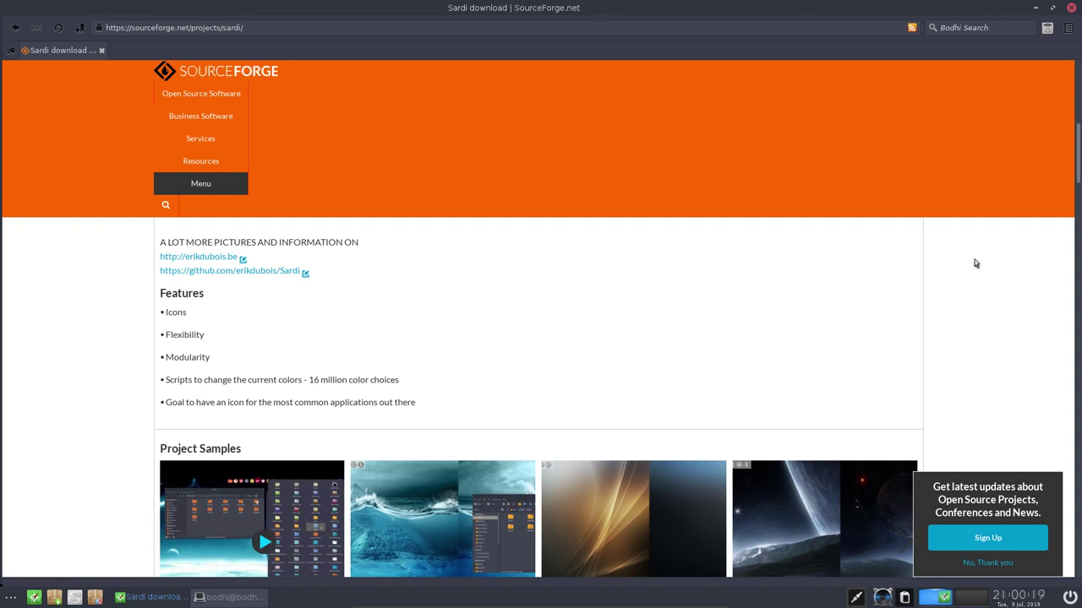
{"action": "key", "text": "alt+F4"}
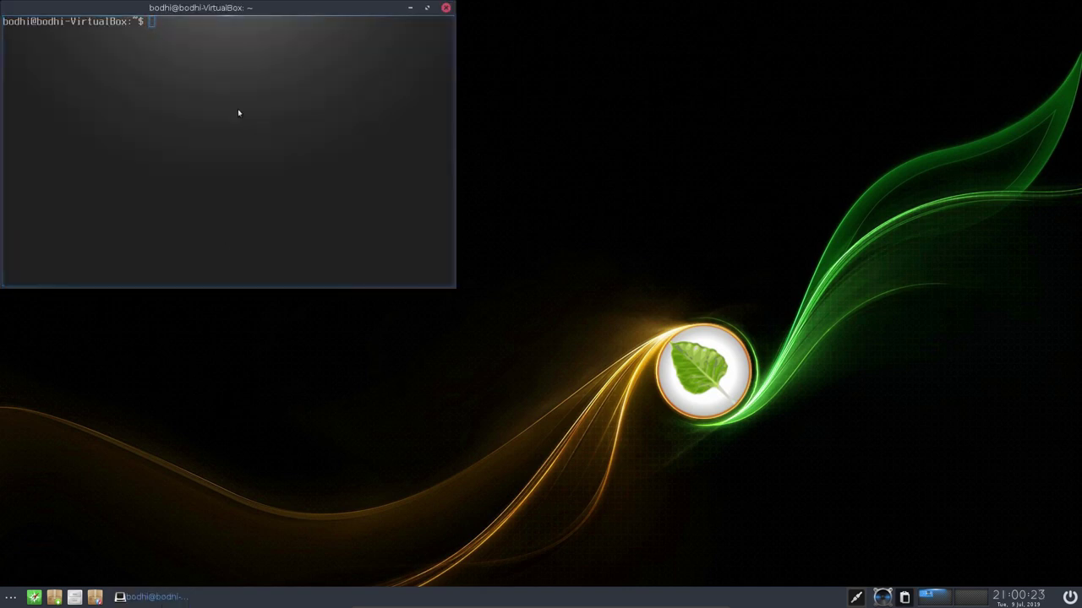
{"action": "left_click_drag", "start_coordinate": [262, 6], "coordinate": [448, 101]}
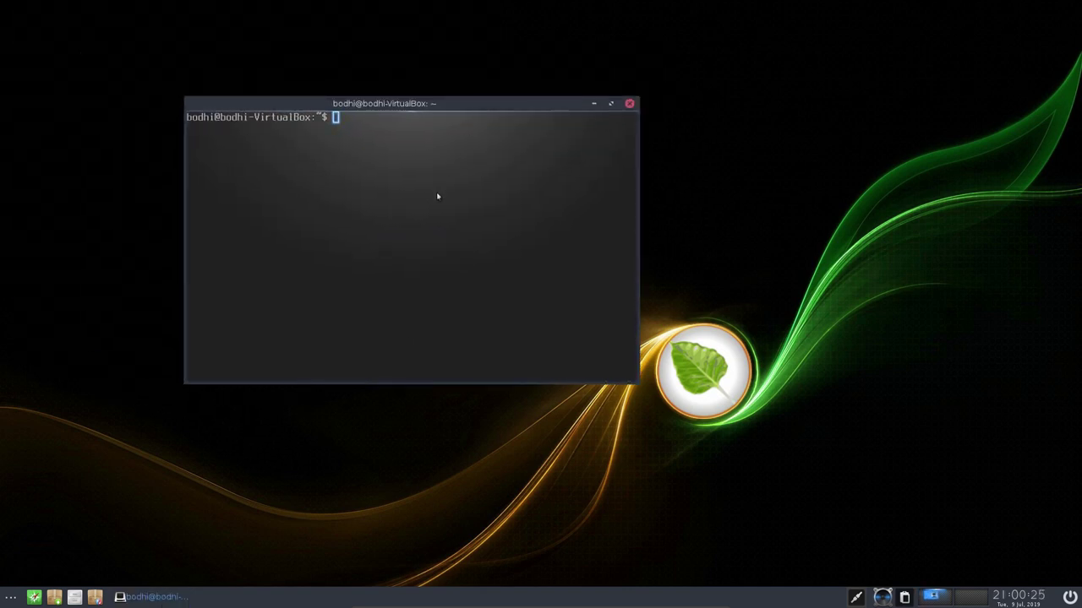
Install Firefox with "sudo apt install firefox", entering the sudo password and accepting the installation.
{"action": "type", "text": "sudo apt install firefox"}
{"action": "key", "text": "Return"}
{"action": "key", "text": "Return"}
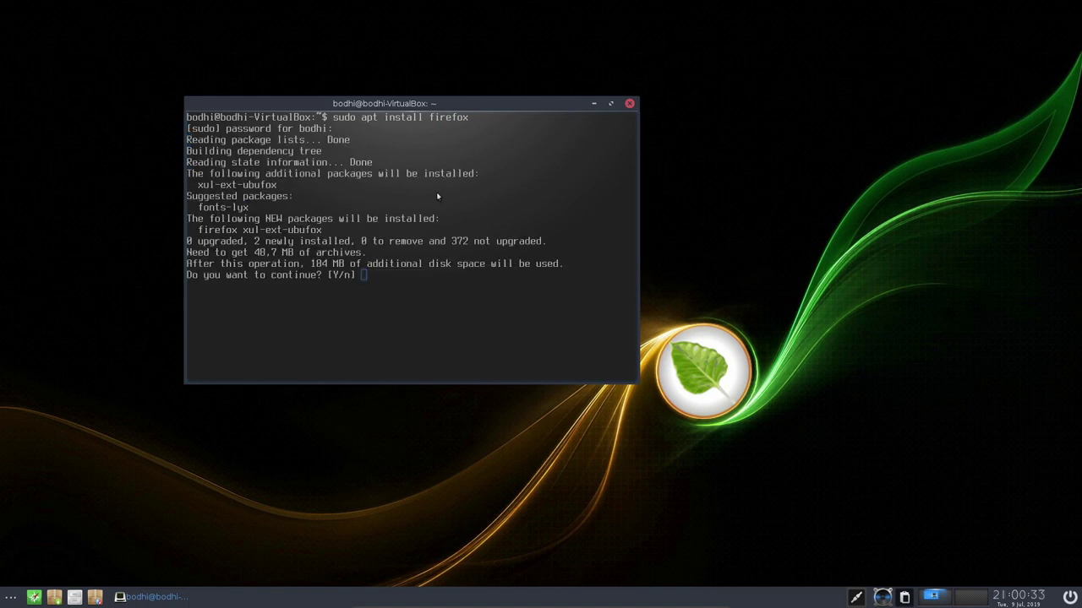
{"action": "key", "text": "Return"}
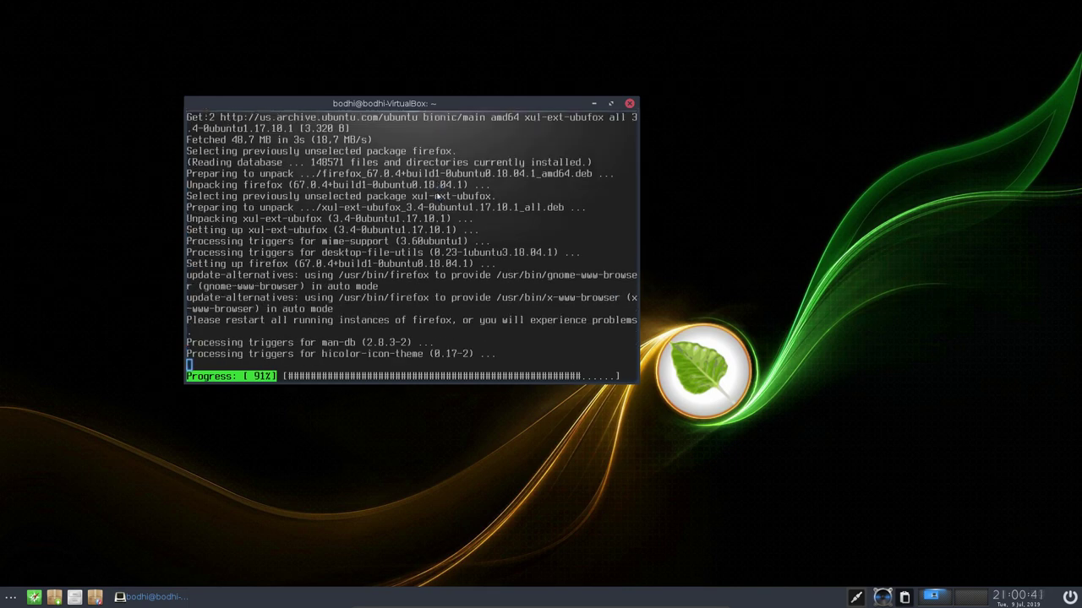
Launch the newly installed Firefox browser.
{"action": "left_click", "coordinate": [10, 596]}
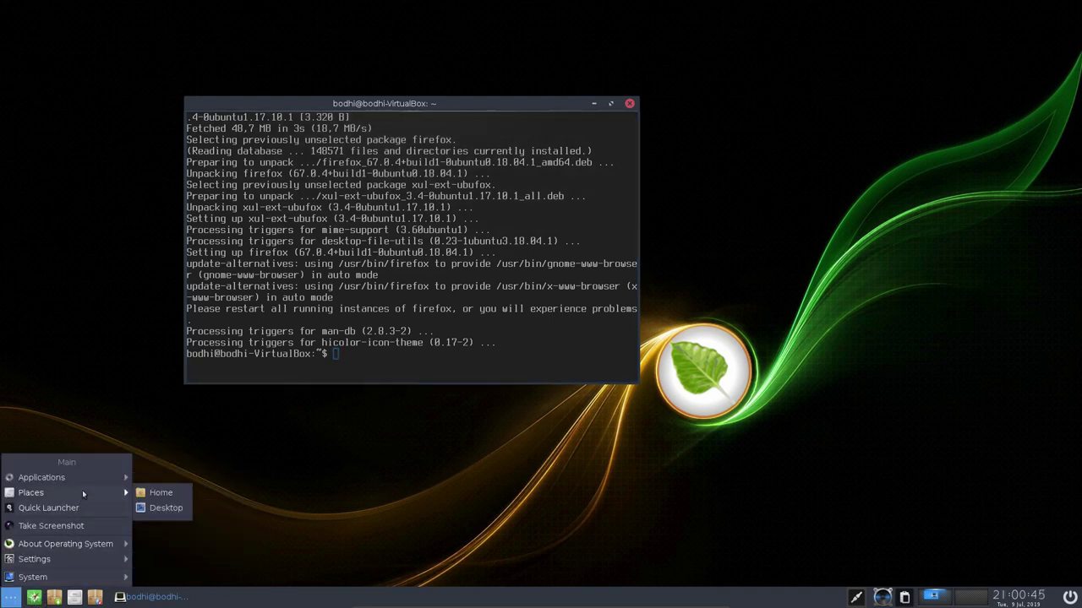
{"action": "mouse_move", "coordinate": [91, 480]}
{"action": "mouse_move", "coordinate": [187, 483]}
{"action": "mouse_move", "coordinate": [187, 522]}
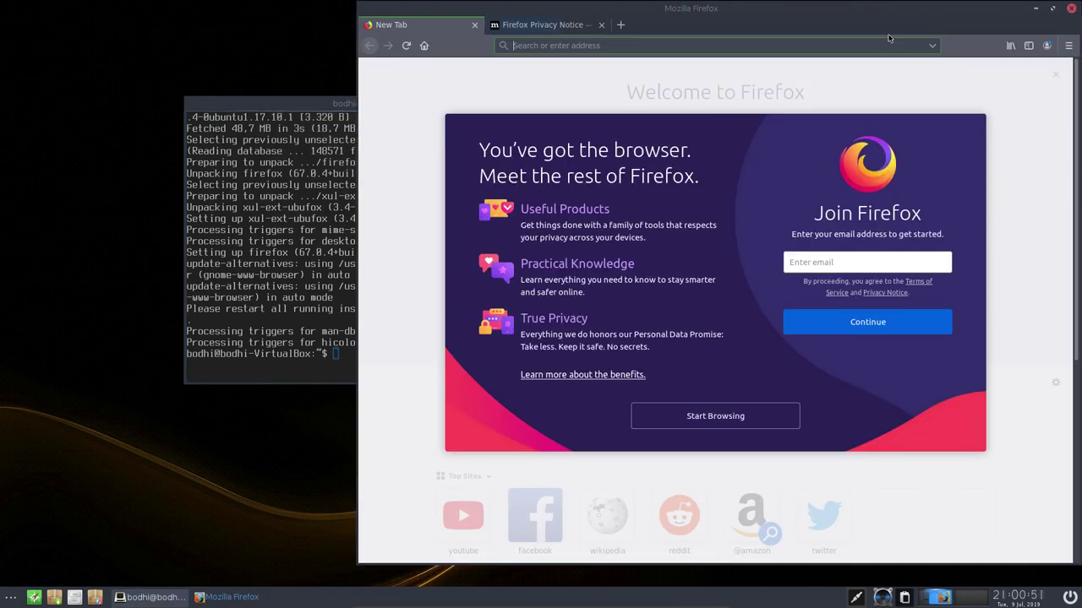
Search the web for "sourceforge sardi" in Firefox.
{"action": "left_click", "coordinate": [604, 47]}
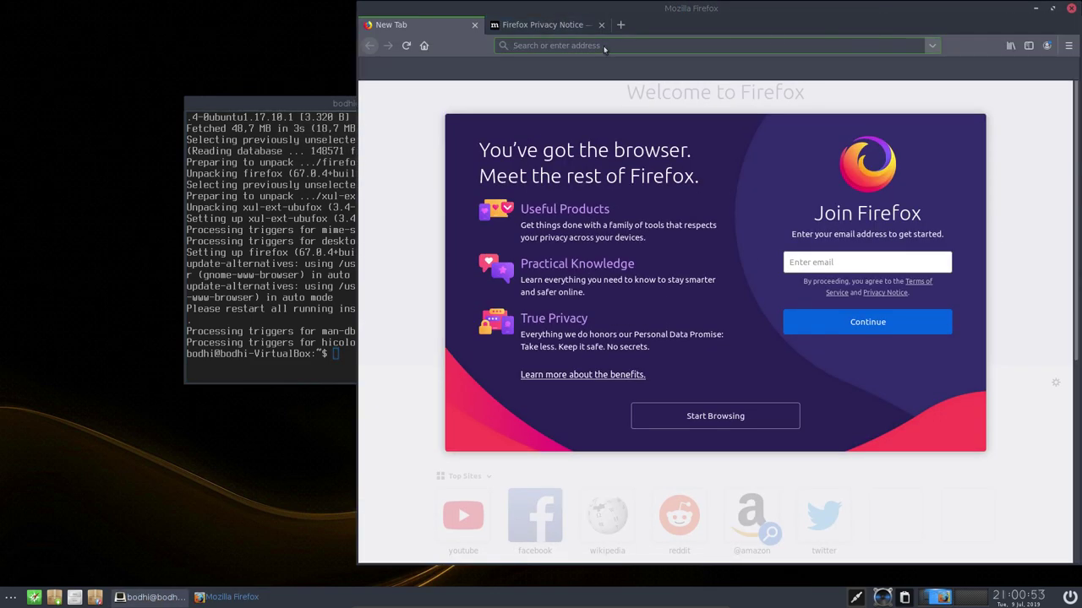
{"action": "type", "text": "sour"}
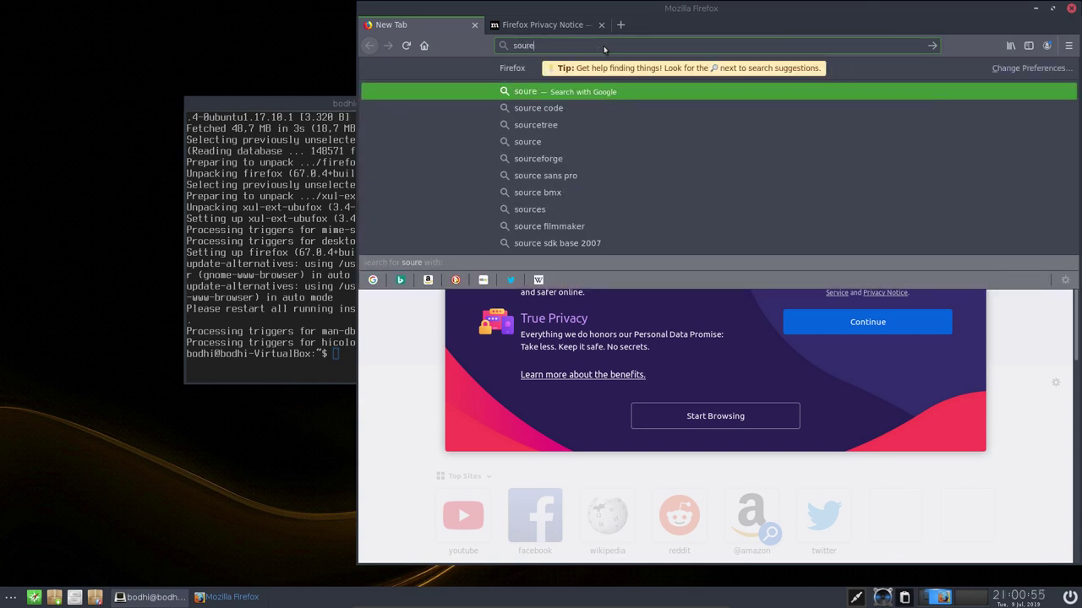
{"action": "type", "text": "ceforge "}
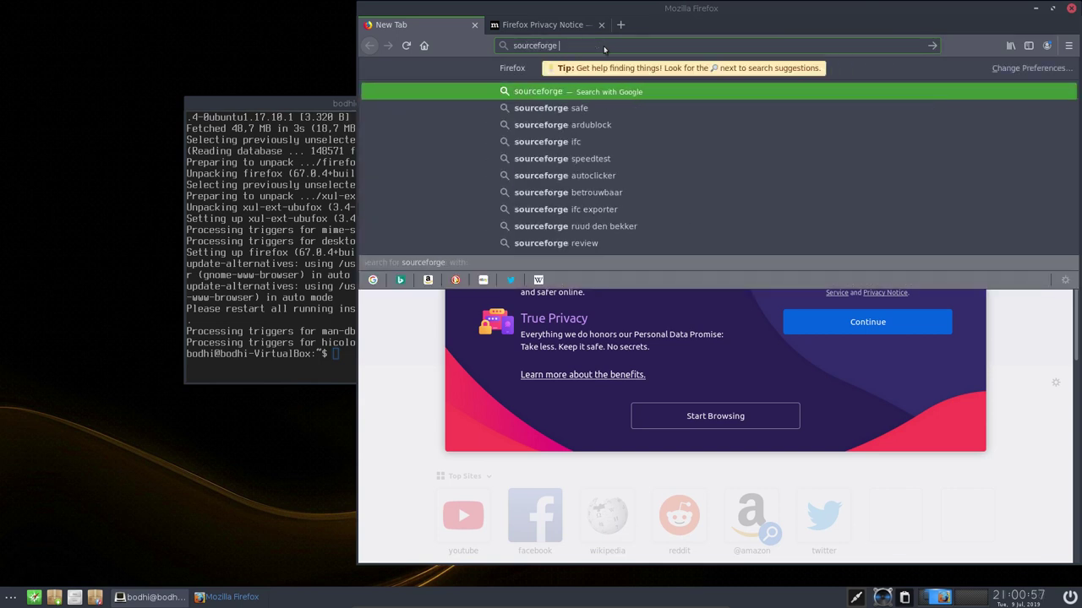
{"action": "type", "text": "sardi"}
{"action": "key", "text": "Return"}
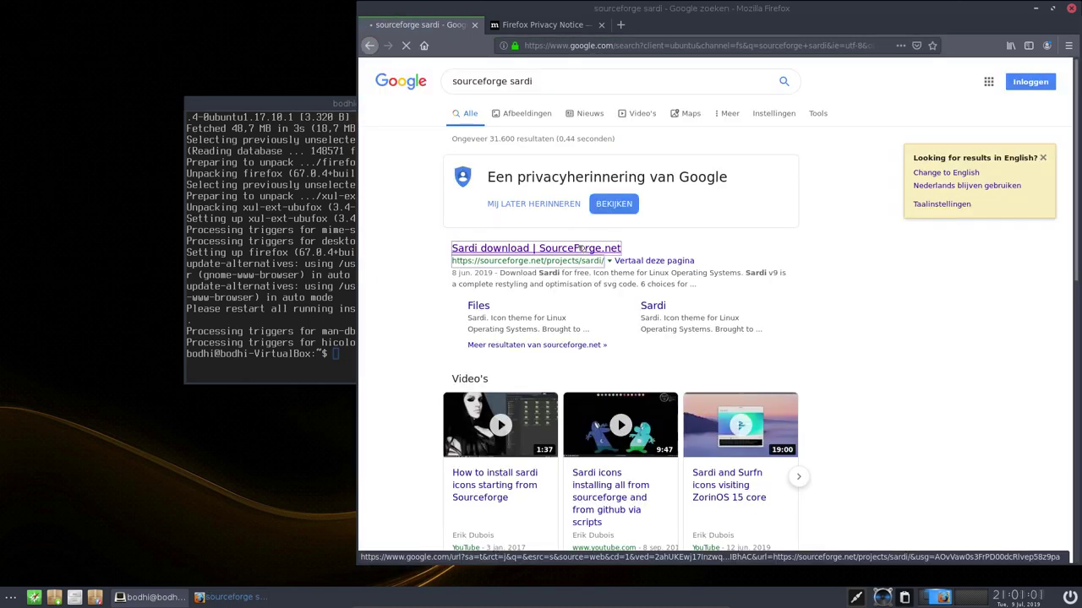
Open the Sardi SourceForge project in a maximized window and show its files list, accepting the privacy notice.
{"action": "left_click", "coordinate": [580, 248]}
{"action": "left_click", "coordinate": [1052, 8]}
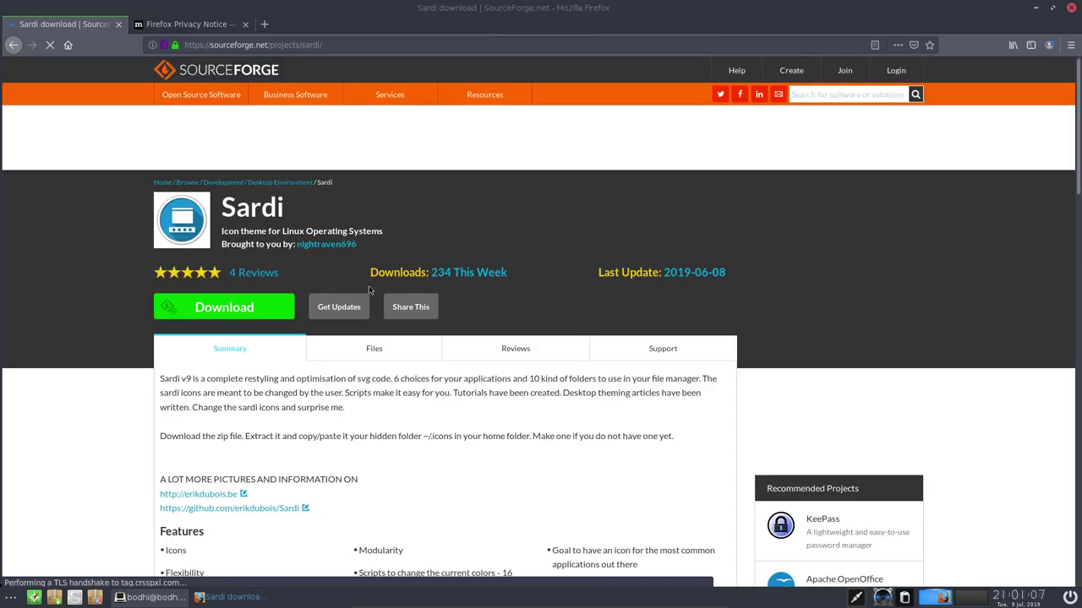
{"action": "left_click", "coordinate": [380, 357]}
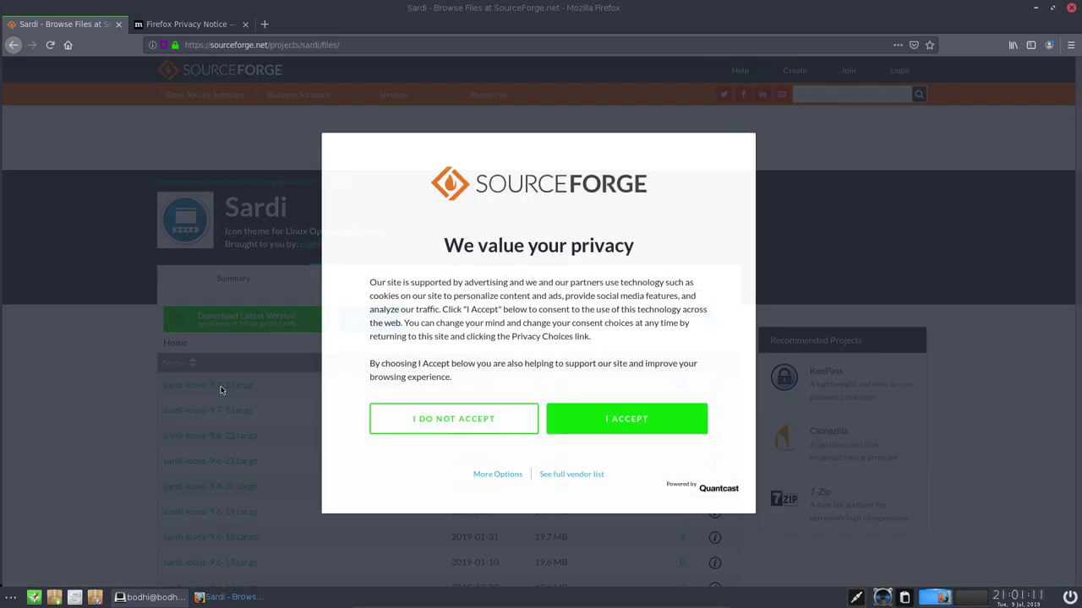
{"action": "left_click", "coordinate": [603, 420]}
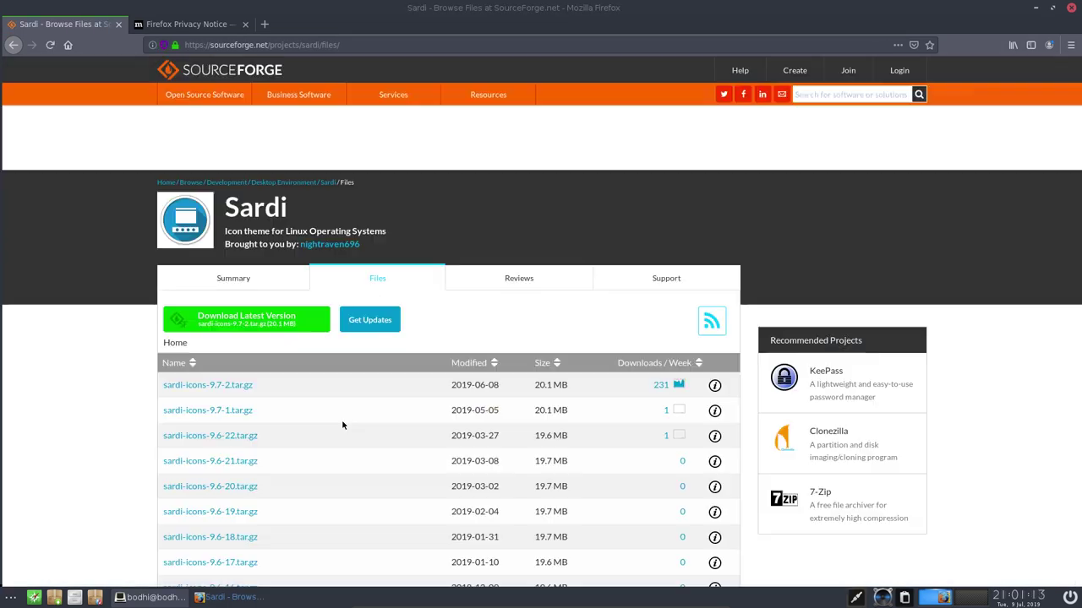
Download sardi-icons-9.7-2.tar.gz, saving files of this type automatically from now on, and show it in the Downloads folder.
{"action": "left_click", "coordinate": [436, 384]}
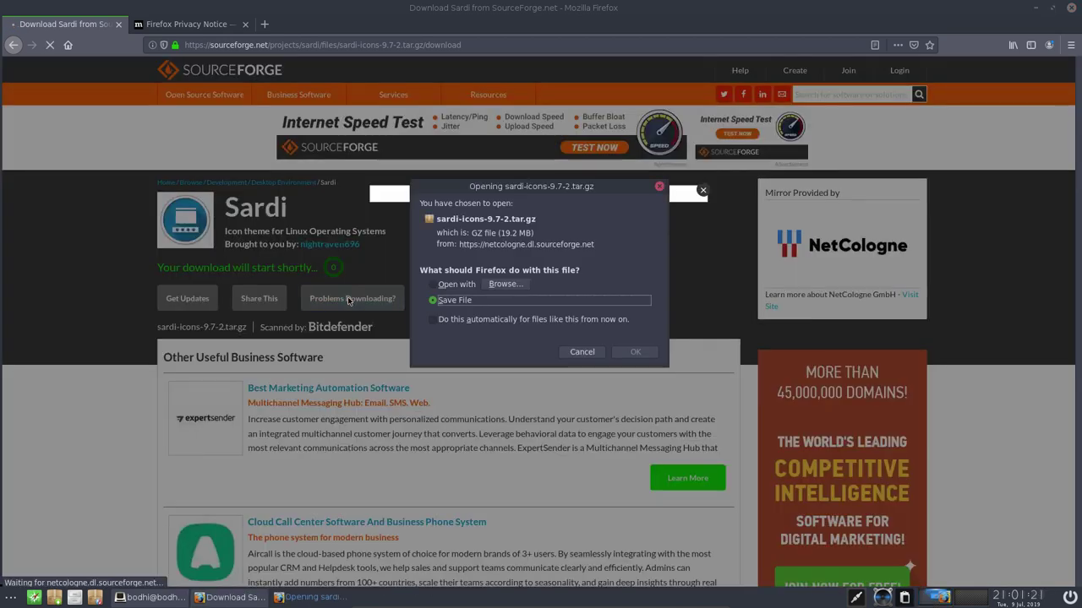
{"action": "left_click", "coordinate": [433, 320]}
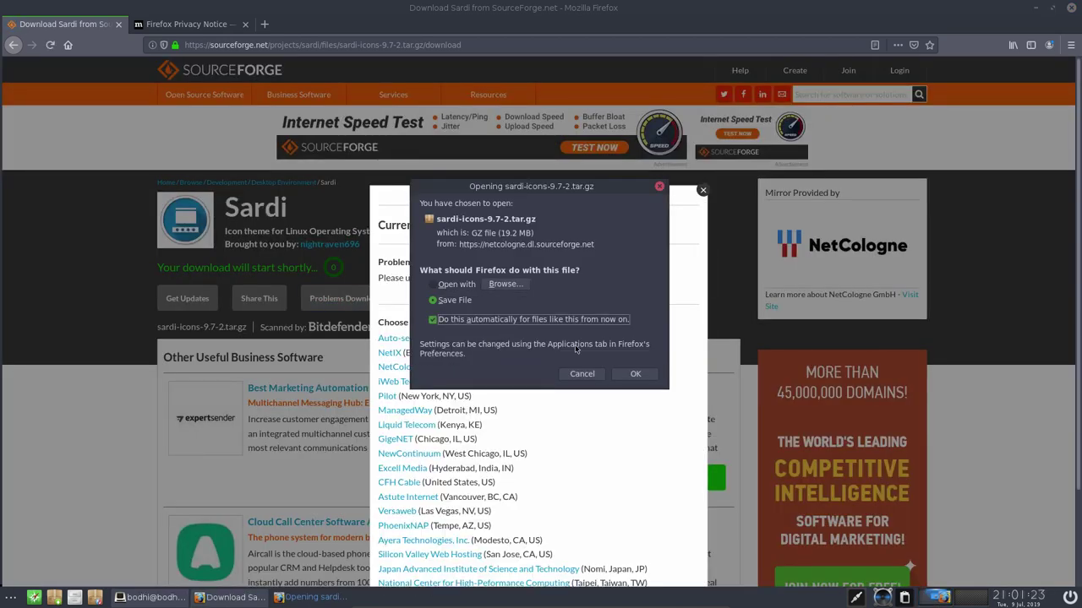
{"action": "left_click", "coordinate": [636, 374]}
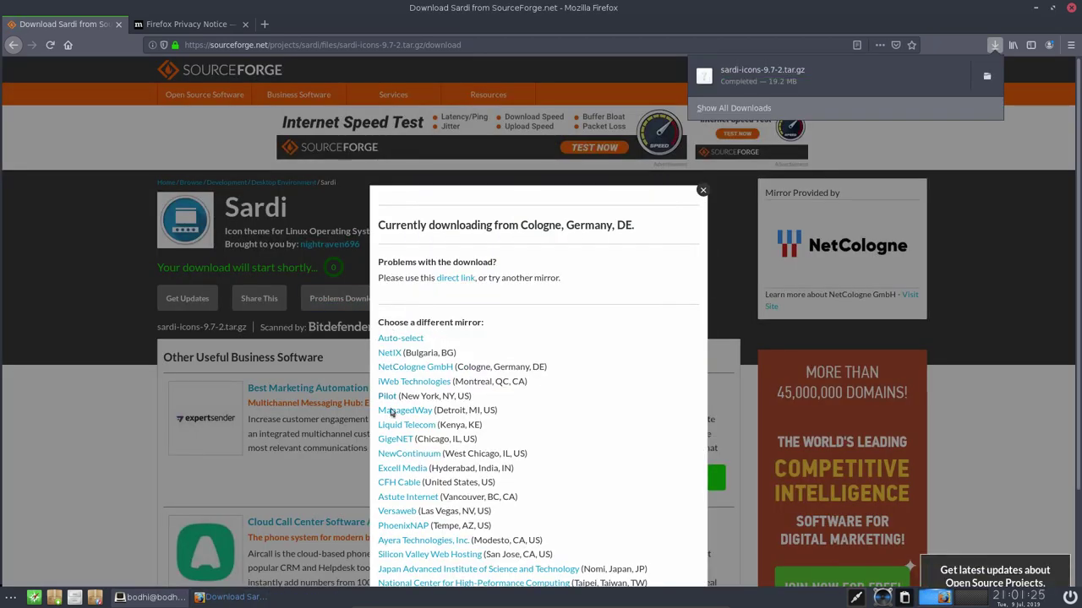
{"action": "scroll", "coordinate": [395, 484], "scroll_direction": "down", "scroll_amount": 3}
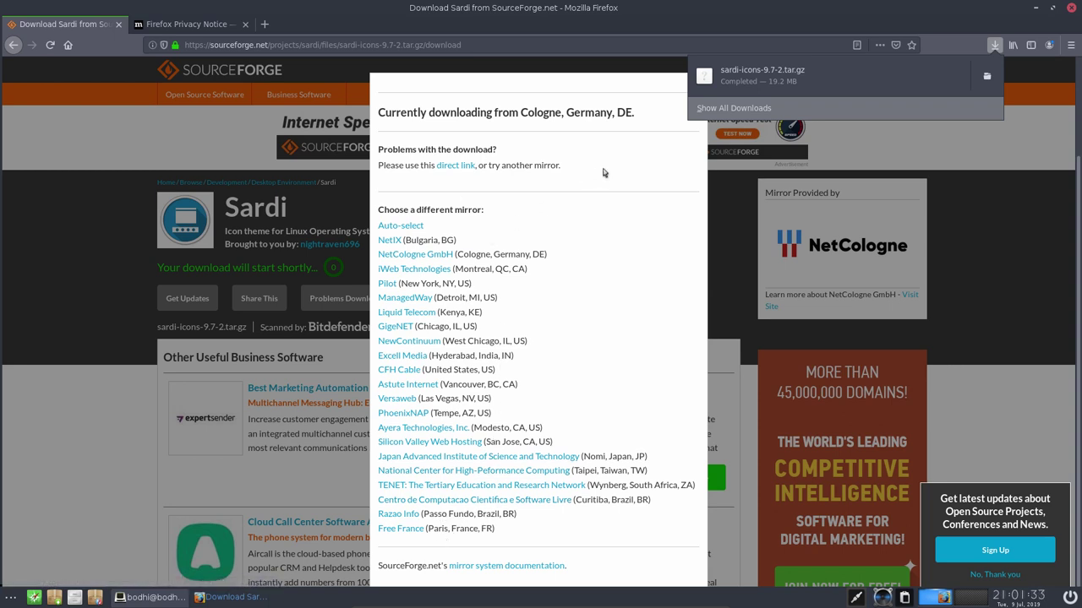
{"action": "left_click", "coordinate": [984, 82]}
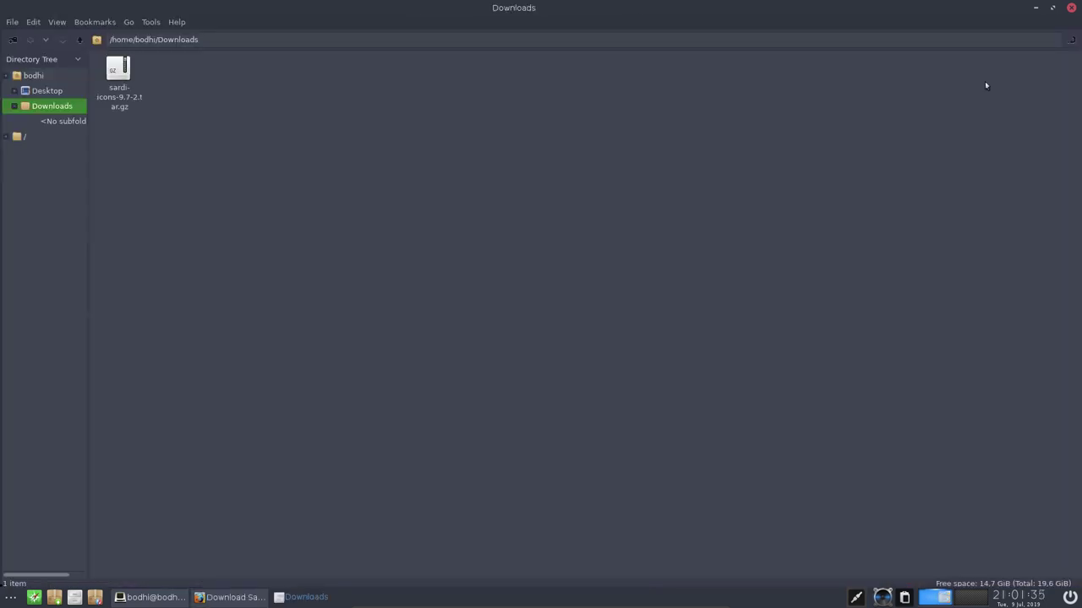
Check the options and installed applications for opening sardi-icons-9.7-2.tar.gz, and cancel the application choice.
{"action": "right_click", "coordinate": [124, 70]}
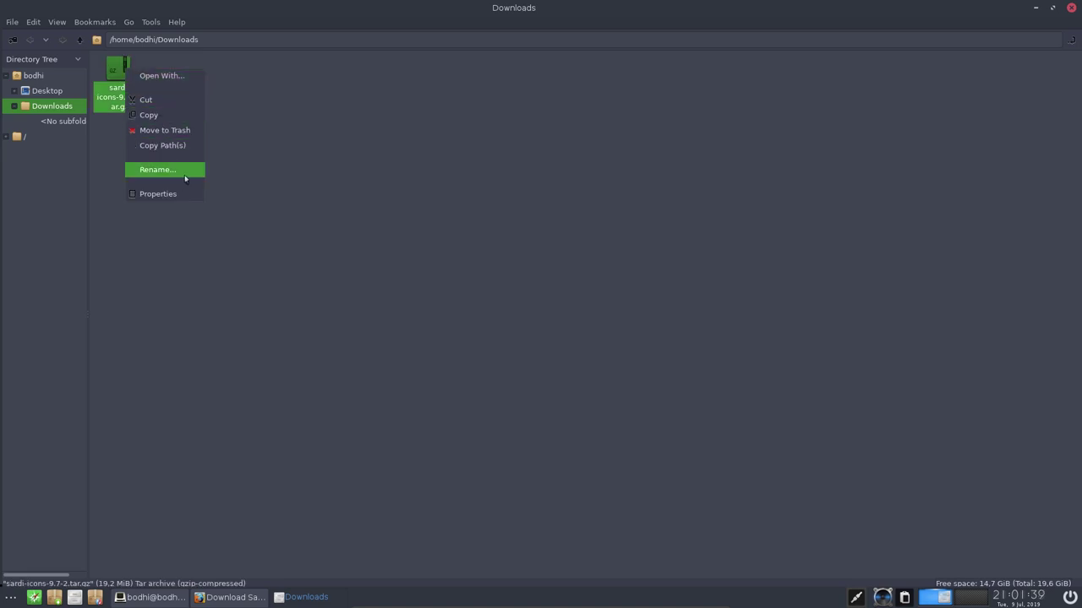
{"action": "left_click", "coordinate": [270, 171]}
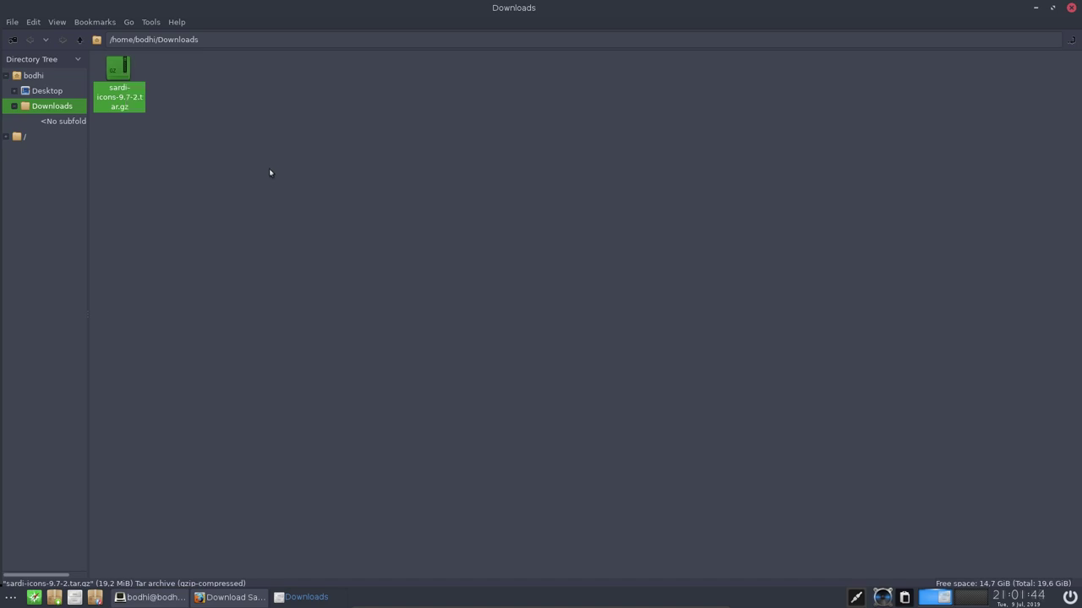
{"action": "double_click", "coordinate": [117, 69]}
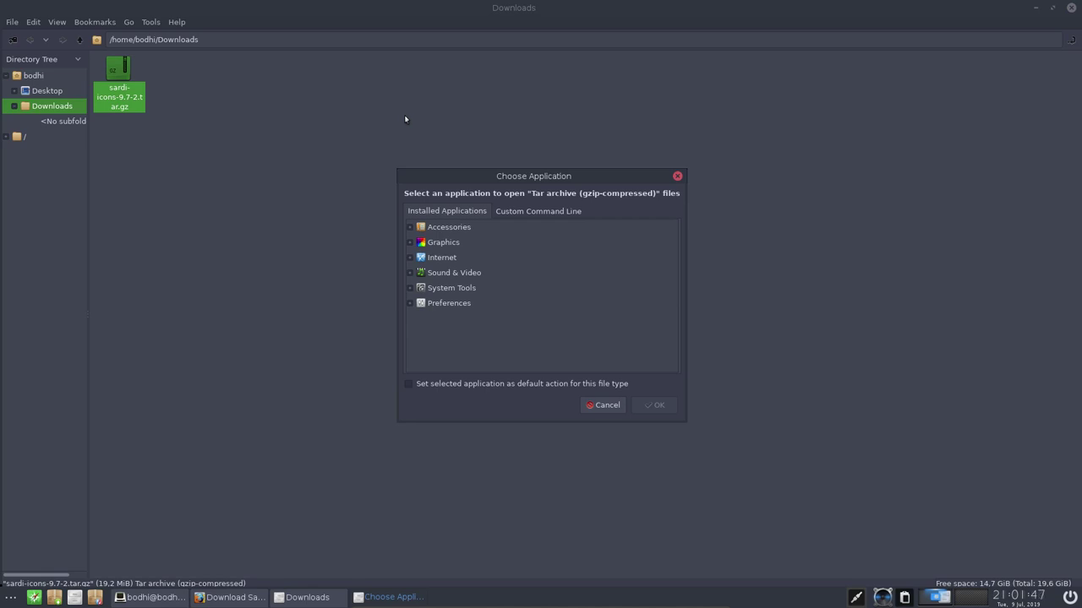
{"action": "left_click", "coordinate": [409, 229]}
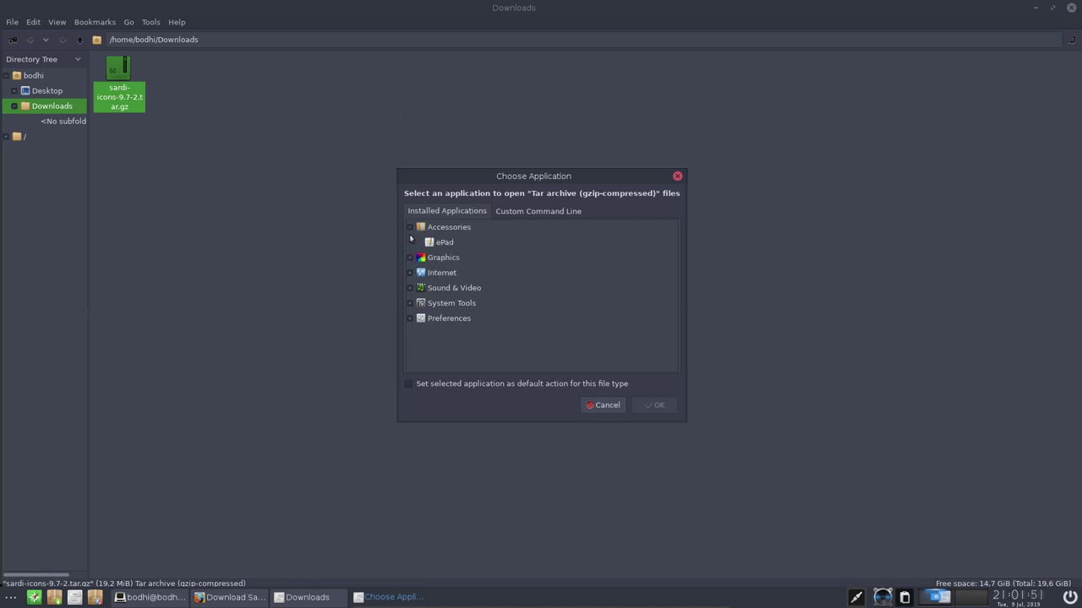
{"action": "left_click", "coordinate": [410, 258]}
{"action": "left_click", "coordinate": [410, 288]}
{"action": "scroll", "coordinate": [414, 309], "scroll_direction": "down", "scroll_amount": 1}
{"action": "left_click", "coordinate": [603, 404]}
Switch to the terminal and install the archive manager with "sudo apt install file-roller", accepting the installation.
{"action": "left_click", "coordinate": [151, 598]}
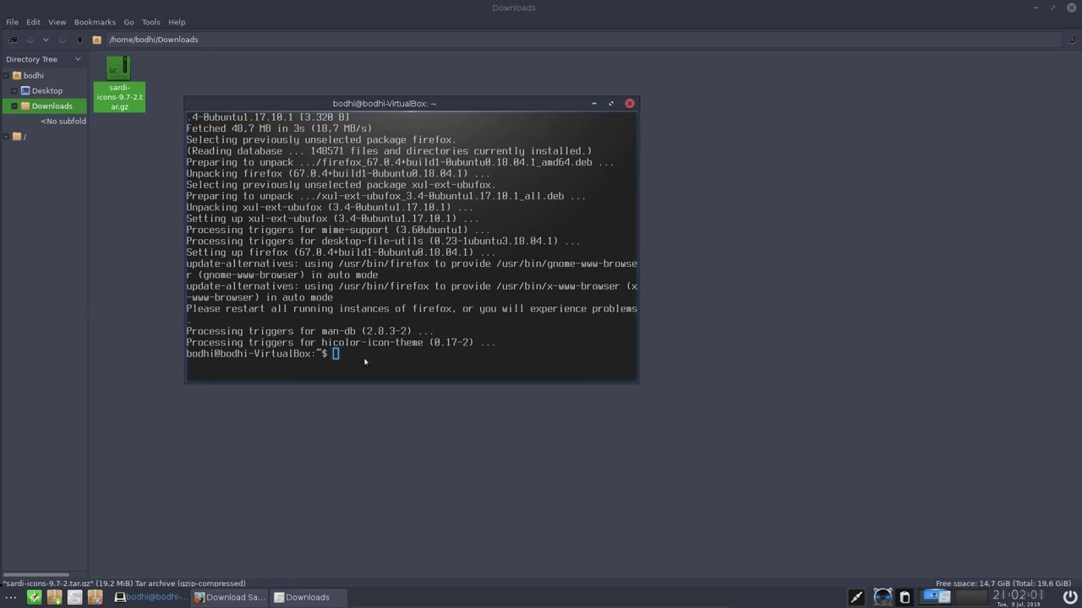
{"action": "type", "text": "sudo apt install file-r"}
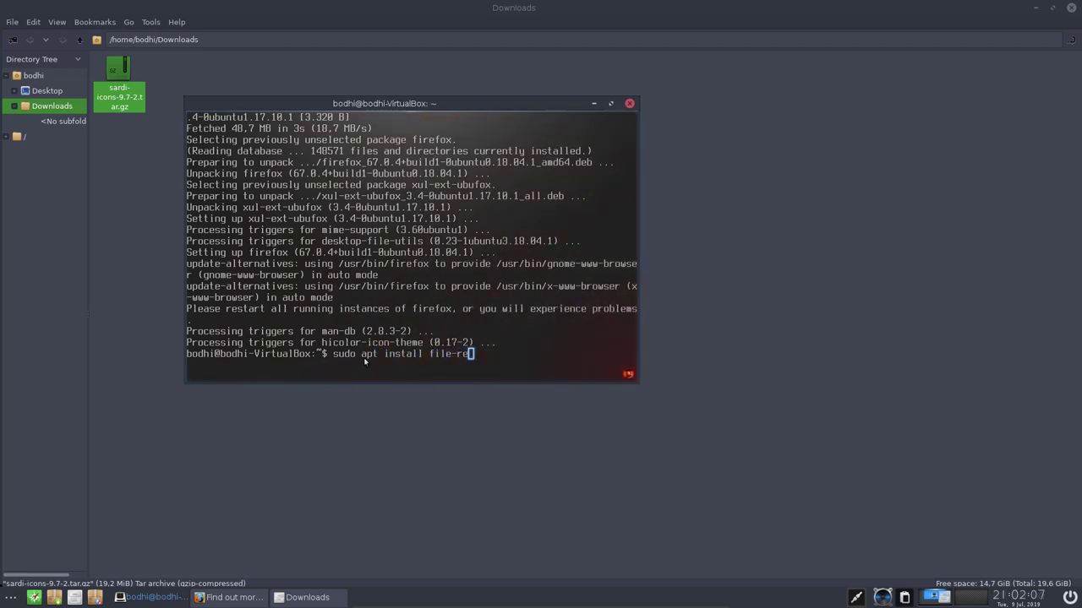
{"action": "key", "text": "Tab"}
{"action": "key", "text": "Return"}
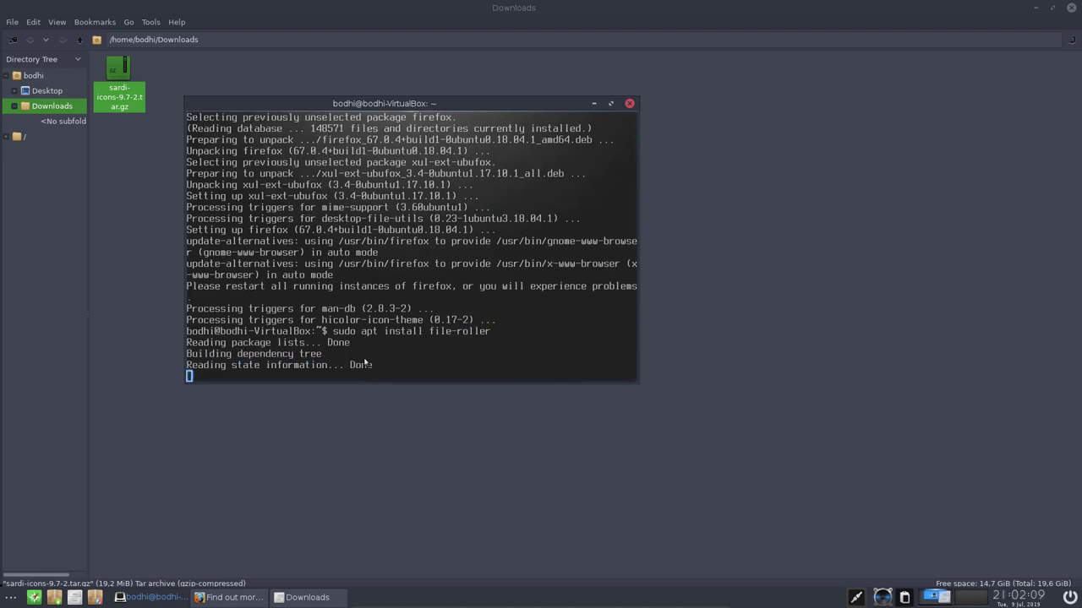
{"action": "key", "text": "Return"}
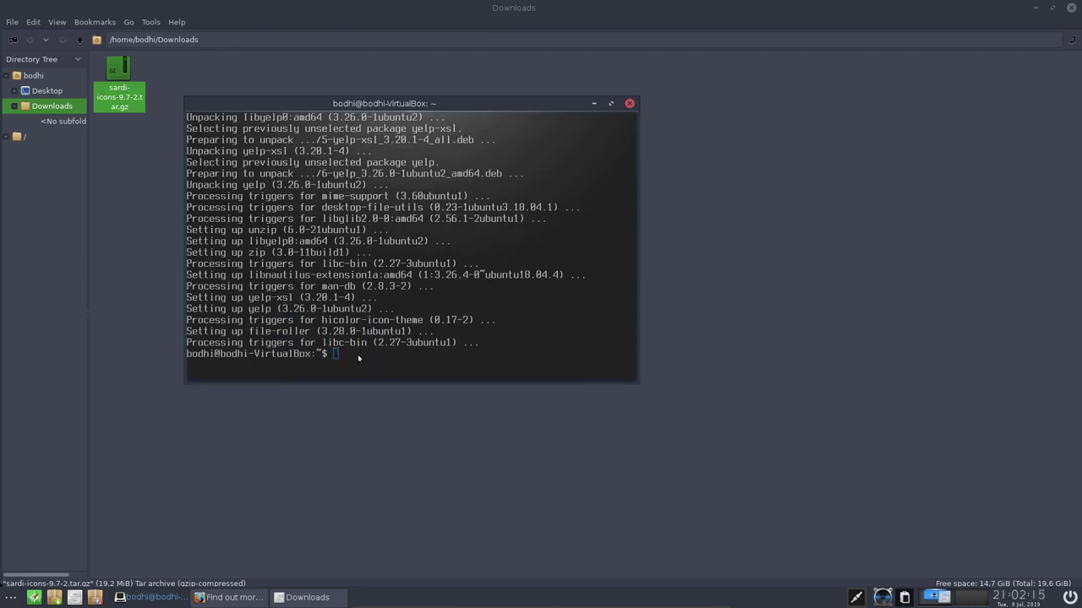
Extract sardi-icons-9.7-2.tar.gz into the Downloads folder and move the archive to the trash.
{"action": "right_click", "coordinate": [121, 84]}
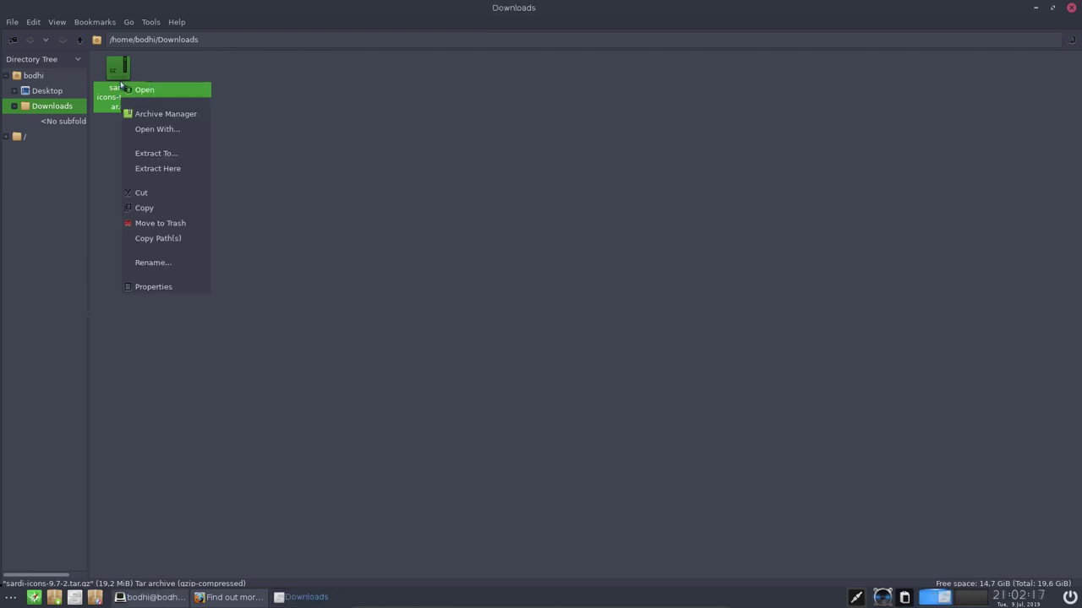
{"action": "left_click", "coordinate": [169, 169]}
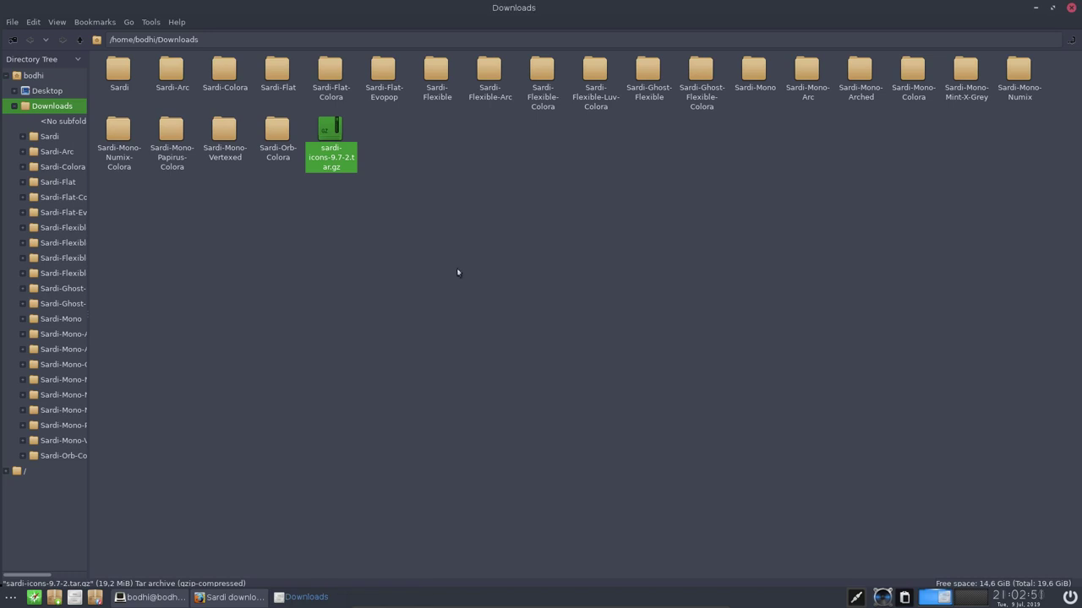
{"action": "left_click", "coordinate": [390, 137]}
{"action": "left_click", "coordinate": [341, 134]}
{"action": "key", "text": "Delete"}
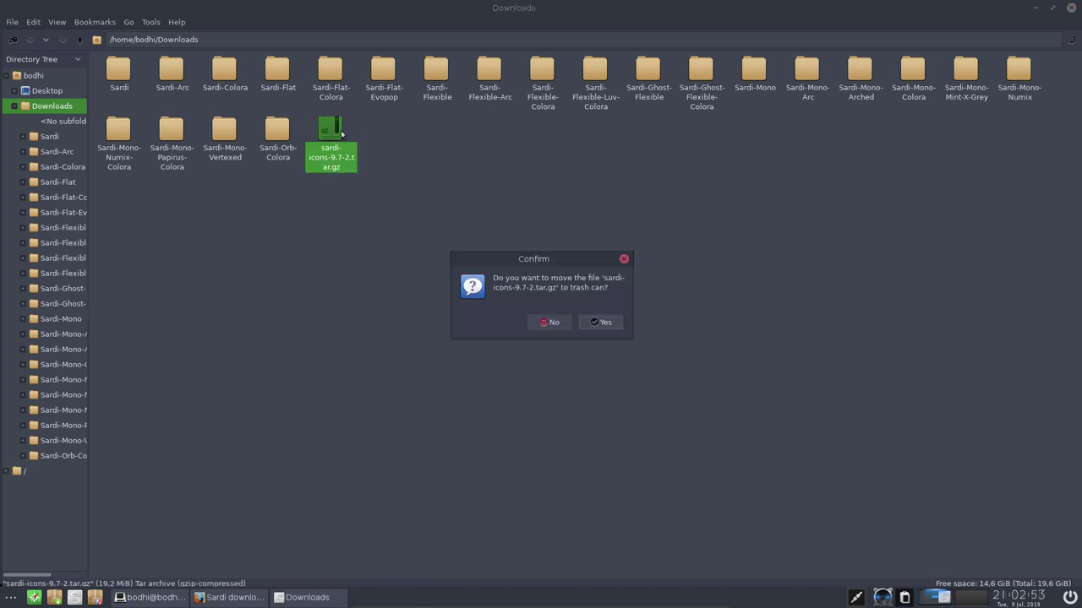
{"action": "left_click", "coordinate": [601, 322]}
Select all the extracted Sardi folders for transfer, and go to /home/bodhi with hidden files shown.
{"action": "key", "text": "ctrl+a"}
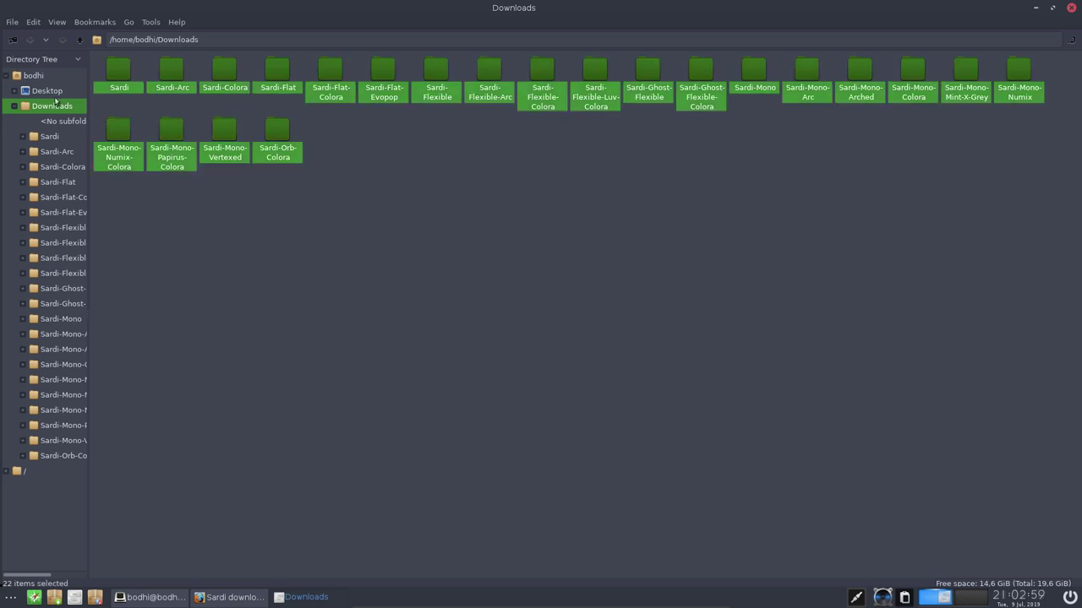
{"action": "left_click", "coordinate": [136, 39]}
{"action": "left_click_drag", "start_coordinate": [157, 39], "coordinate": [268, 40]}
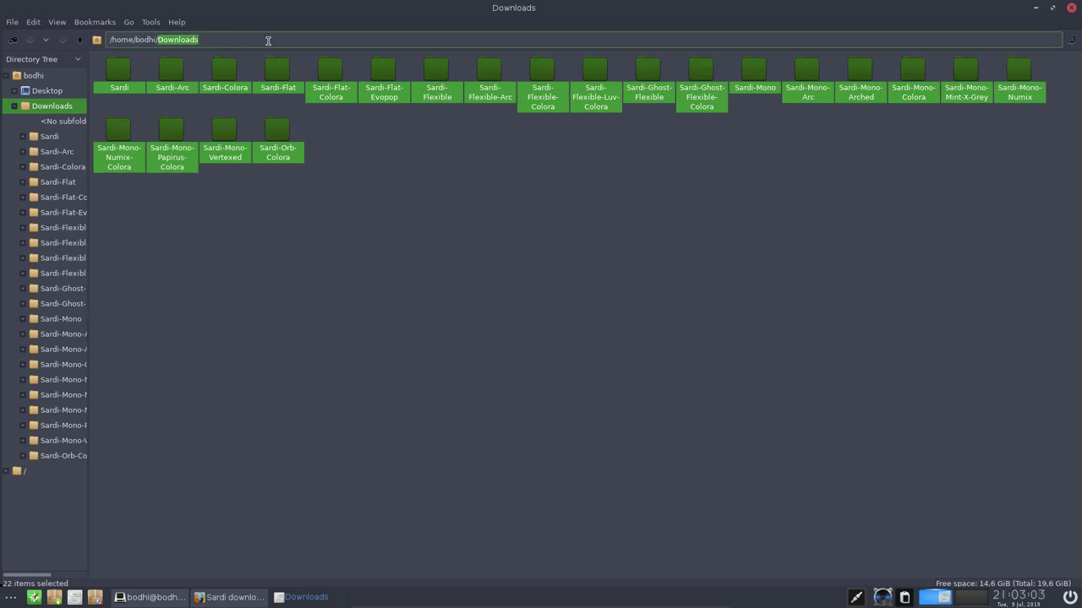
{"action": "key", "text": "BackSpace"}
{"action": "key", "text": "Return"}
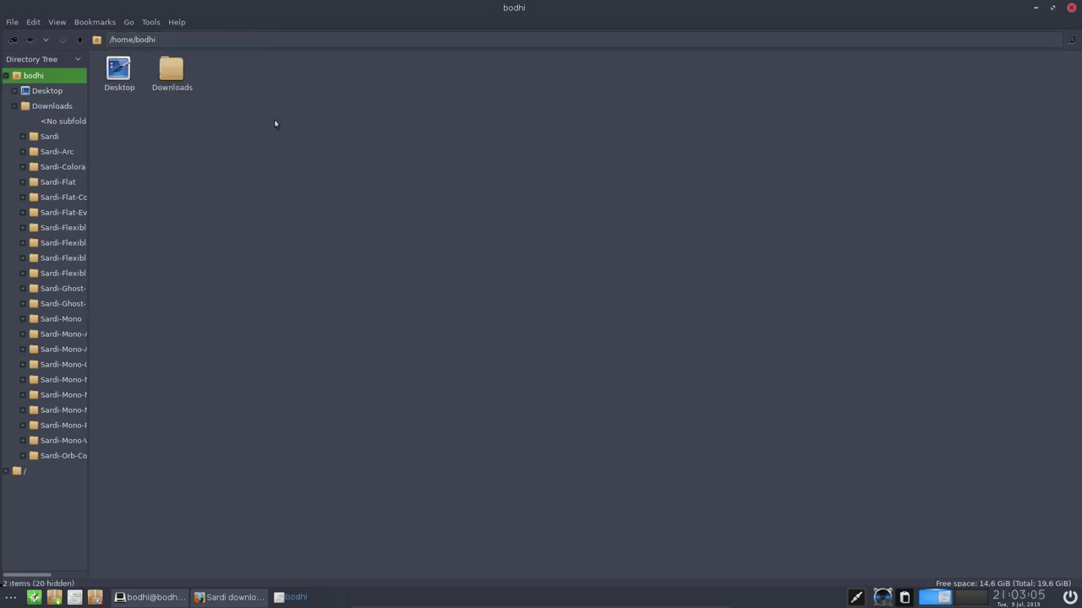
{"action": "key", "text": "ctrl+h"}
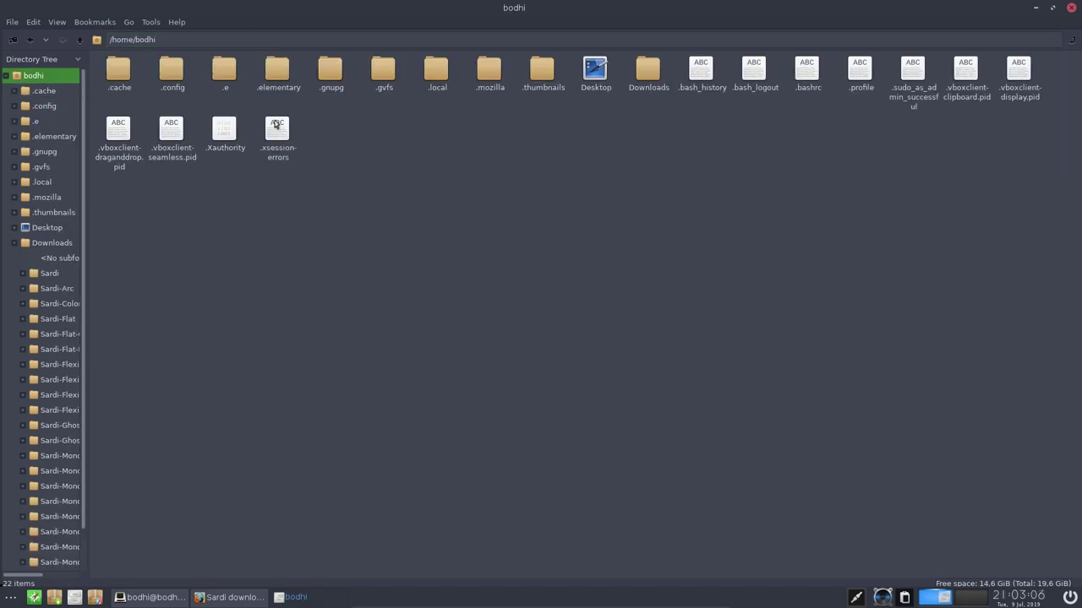
Create a folder named .icons in the home folder and paste the Sardi folders into it.
{"action": "right_click", "coordinate": [317, 212]}
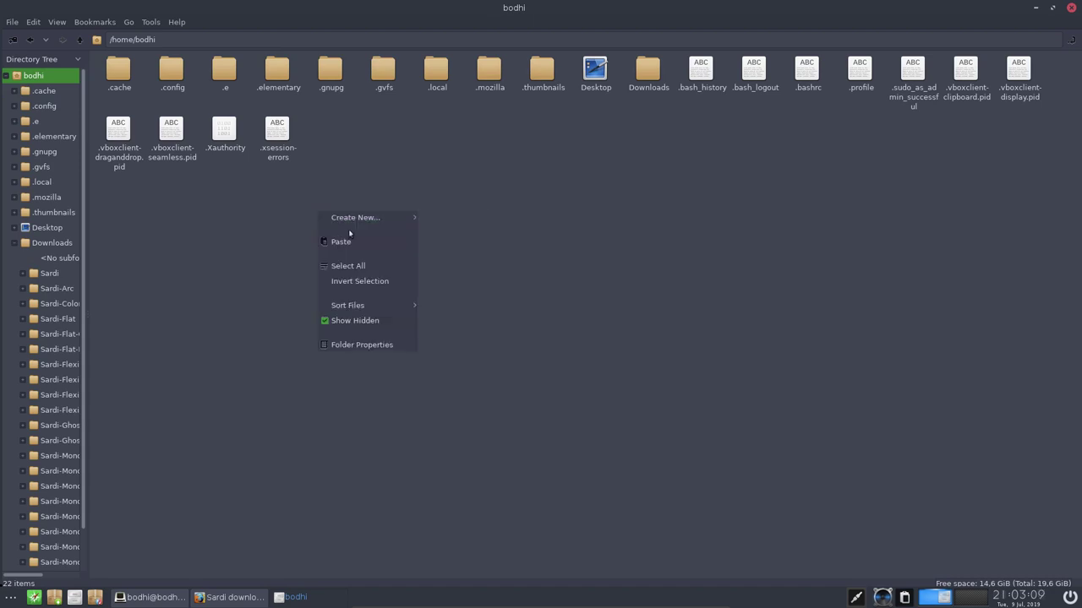
{"action": "mouse_move", "coordinate": [397, 218]}
{"action": "left_click", "coordinate": [437, 218]}
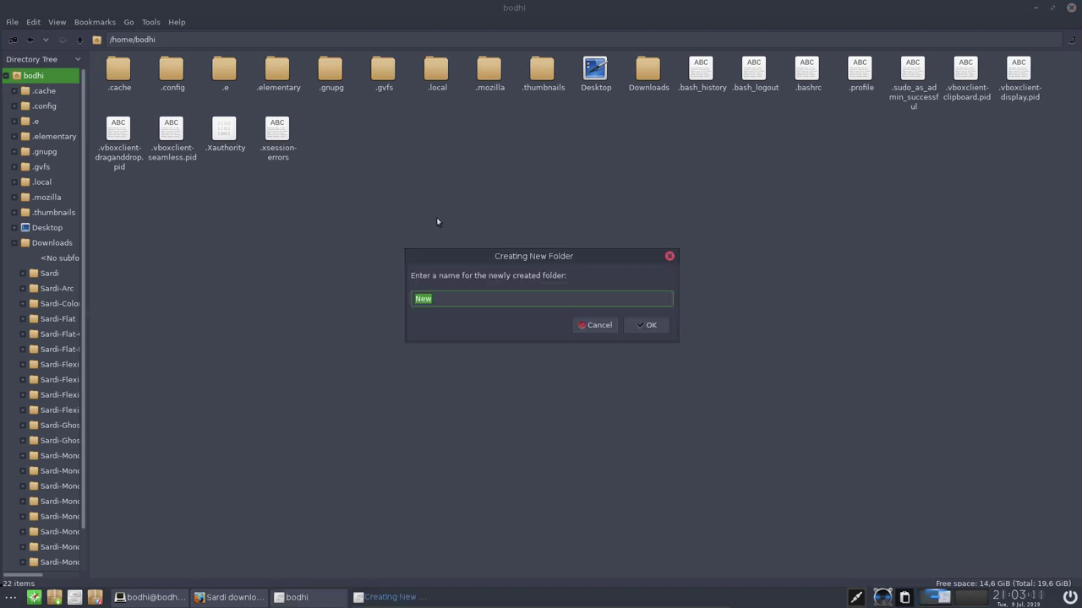
{"action": "type", "text": ".icons"}
{"action": "key", "text": "Return"}
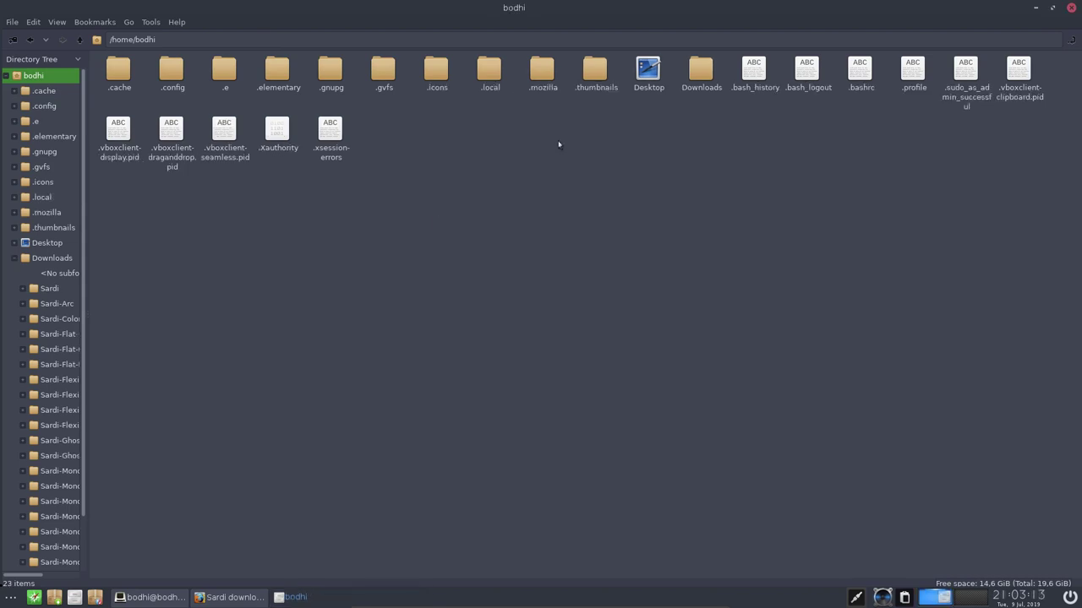
{"action": "double_click", "coordinate": [438, 72]}
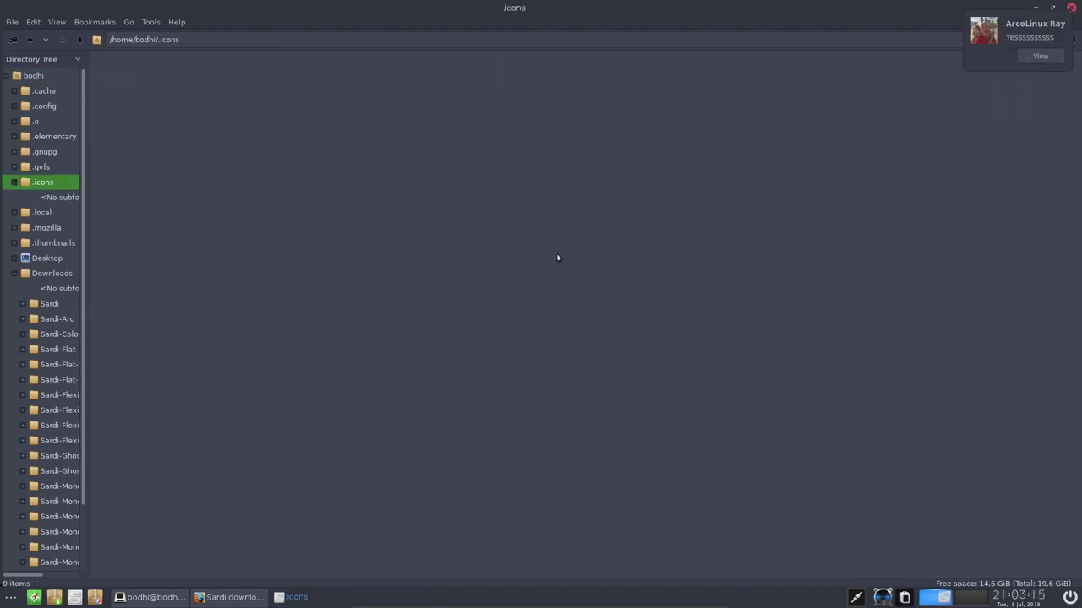
{"action": "key", "text": "ctrl+v"}
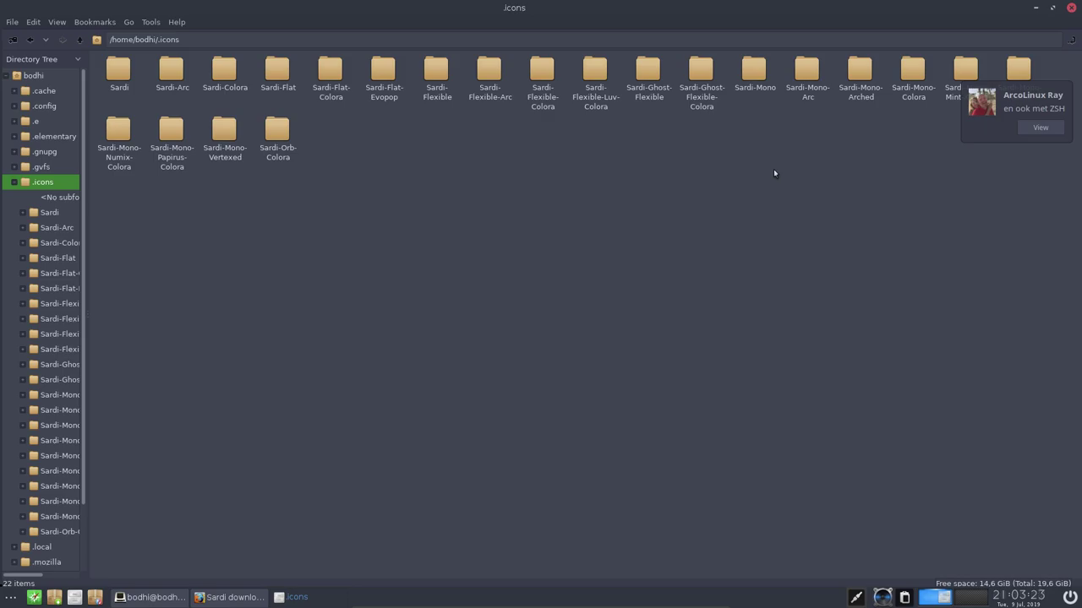
Quit Discord on the host system and return the virtual machine to full screen.
{"action": "key", "text": "Control_R+f"}
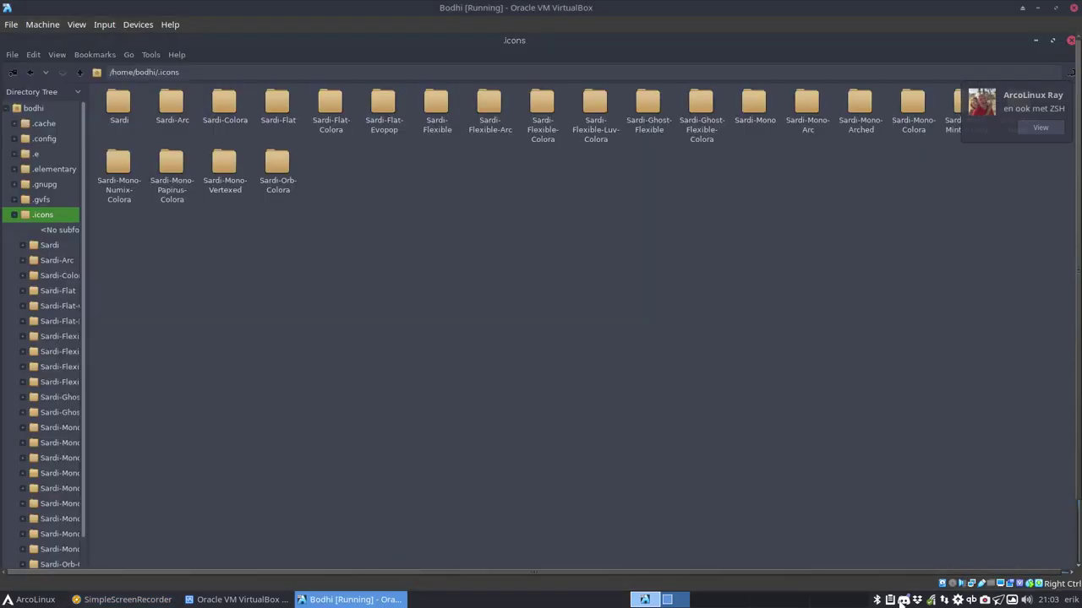
{"action": "right_click", "coordinate": [899, 599]}
{"action": "left_click", "coordinate": [940, 582]}
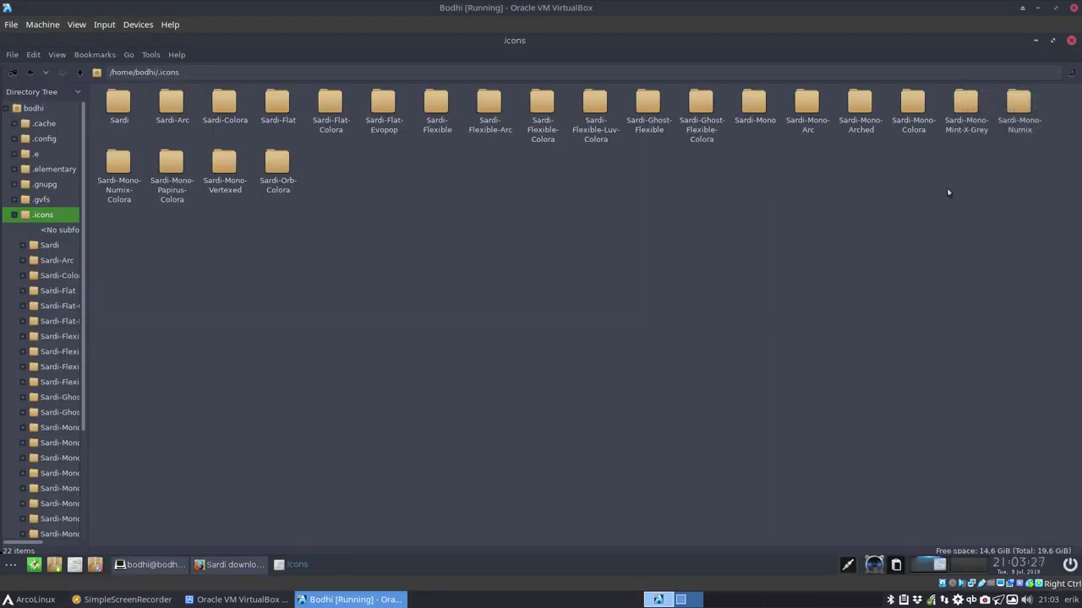
{"action": "key", "text": "Control_R+f"}
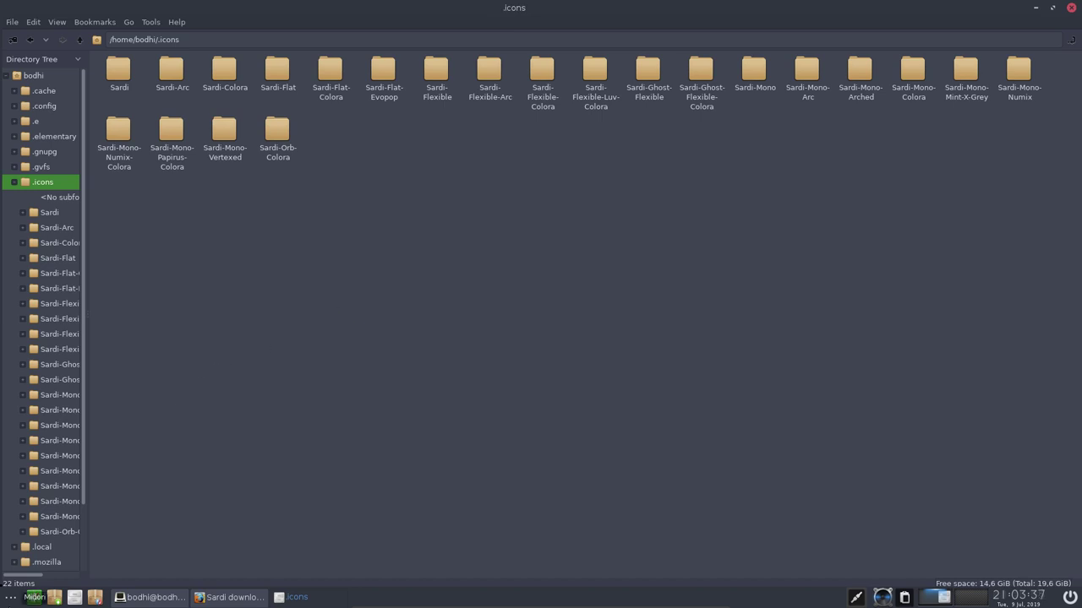
Look for an icon theme option among the desktop themes and in System Settings, and close the Swami Control Panel.
{"action": "left_click", "coordinate": [10, 598]}
{"action": "mouse_move", "coordinate": [71, 562]}
{"action": "mouse_move", "coordinate": [201, 548]}
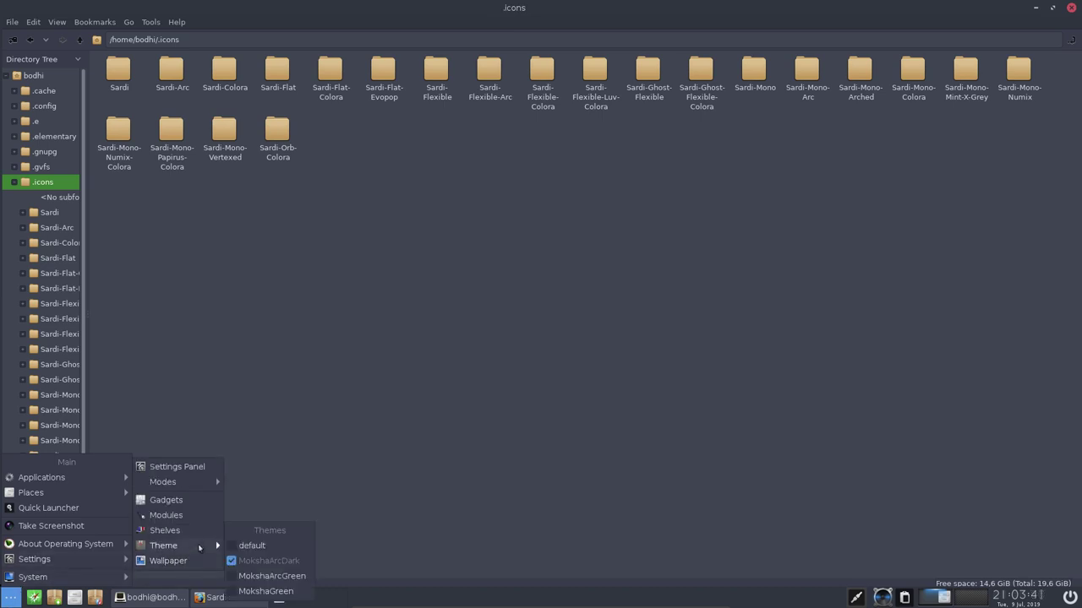
{"action": "left_click", "coordinate": [282, 592]}
{"action": "mouse_move", "coordinate": [112, 548]}
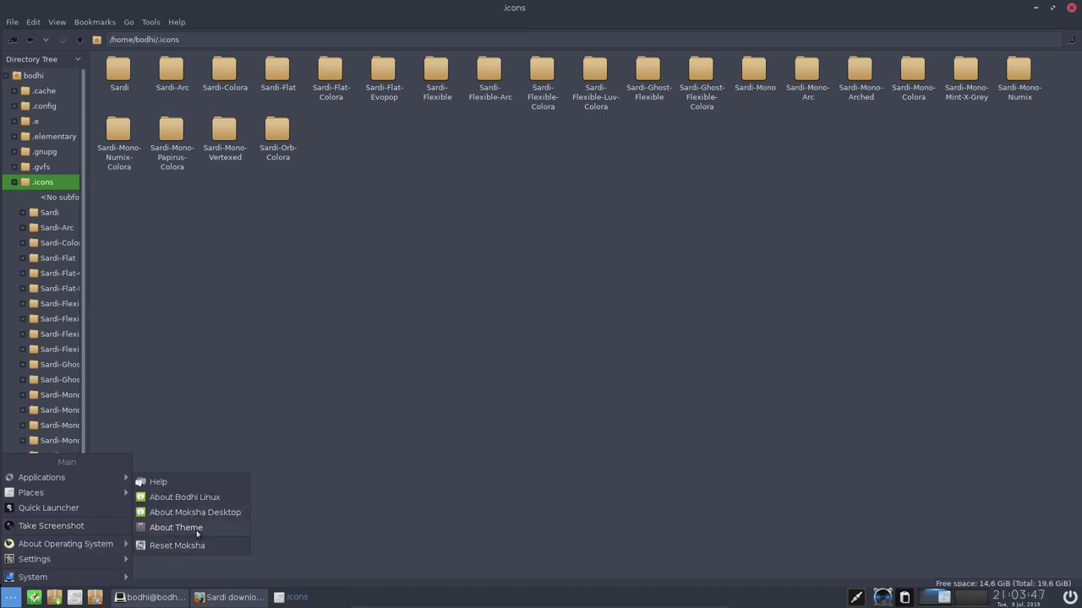
{"action": "mouse_move", "coordinate": [84, 490]}
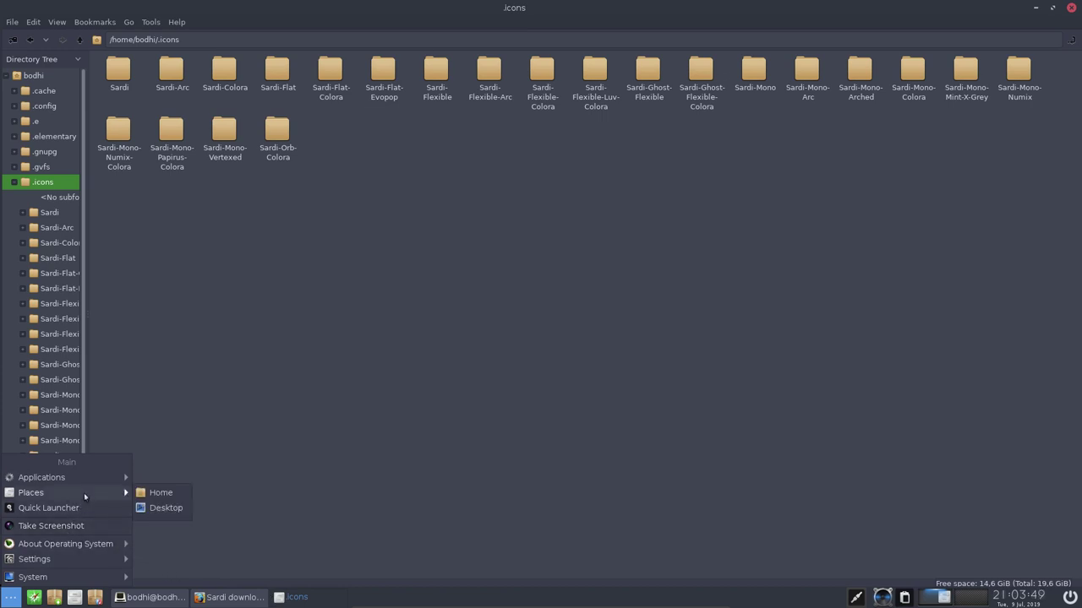
{"action": "mouse_move", "coordinate": [201, 553]}
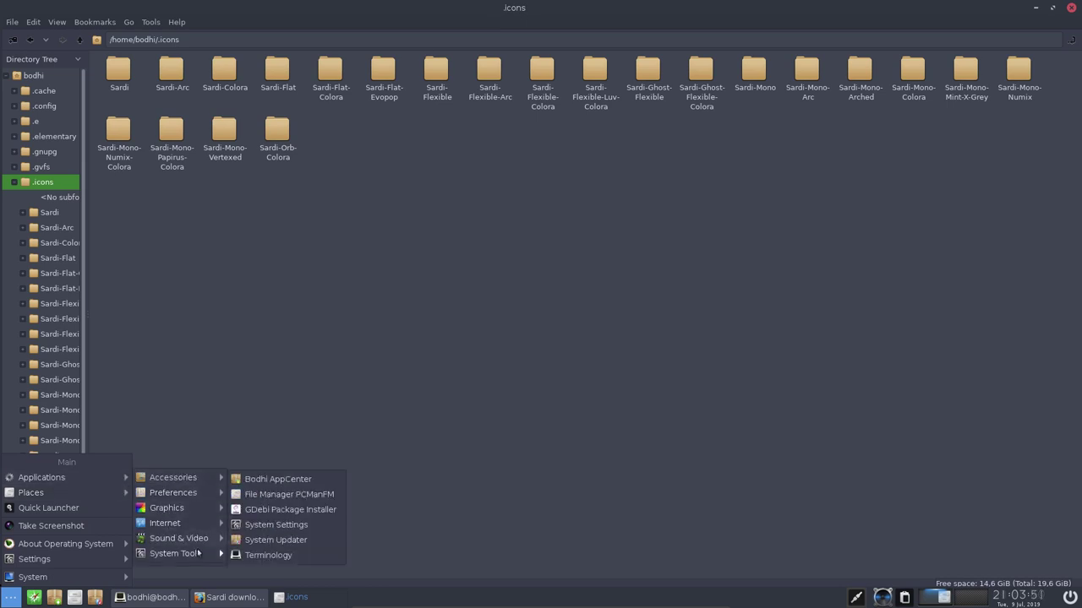
{"action": "left_click", "coordinate": [301, 526]}
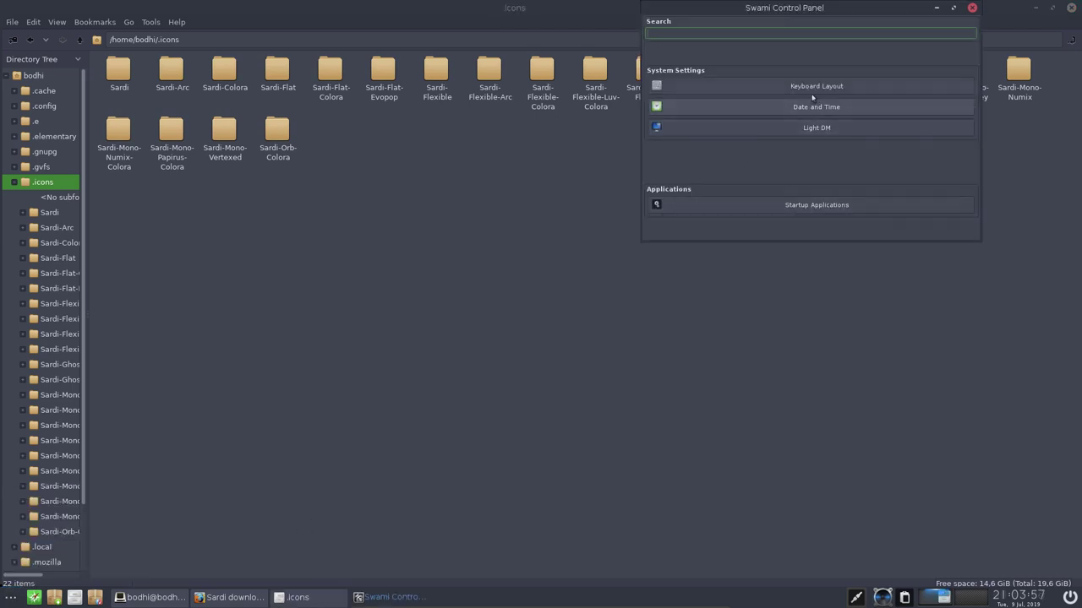
{"action": "left_click", "coordinate": [972, 8]}
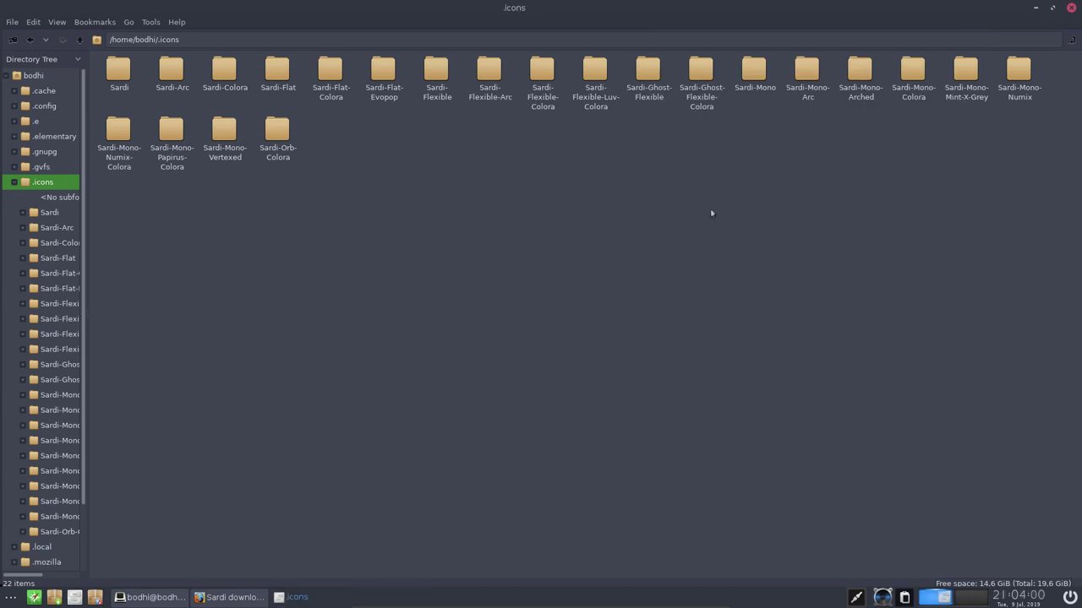
Examine the Preferences, Internet, Sound & Video and System Tools applications and the desktop settings for an icon theme tool.
{"action": "left_click", "coordinate": [10, 598]}
{"action": "mouse_move", "coordinate": [85, 475]}
{"action": "mouse_move", "coordinate": [198, 492]}
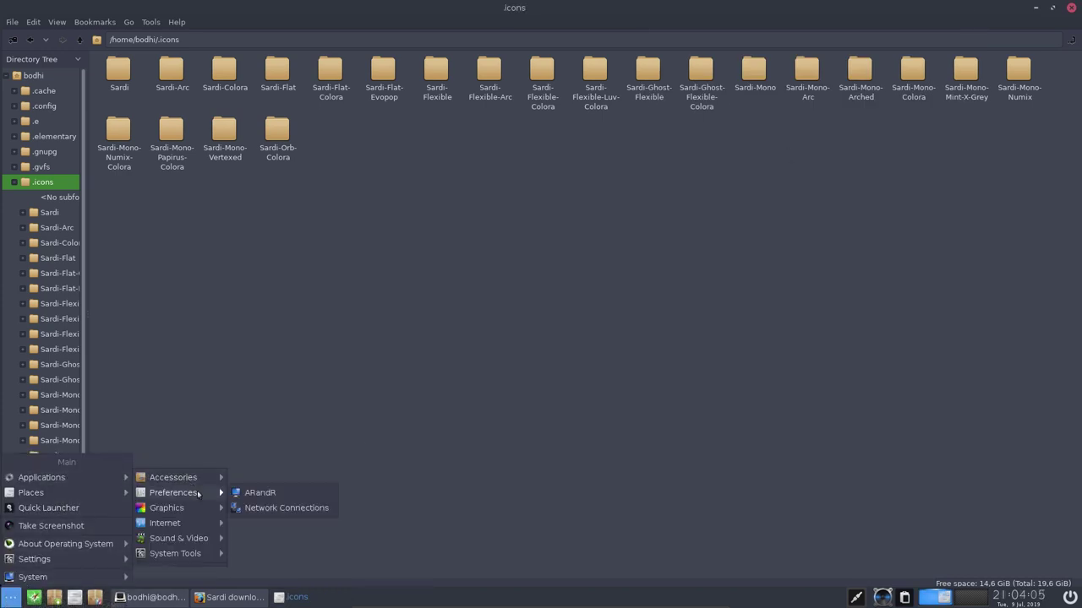
{"action": "mouse_move", "coordinate": [210, 511]}
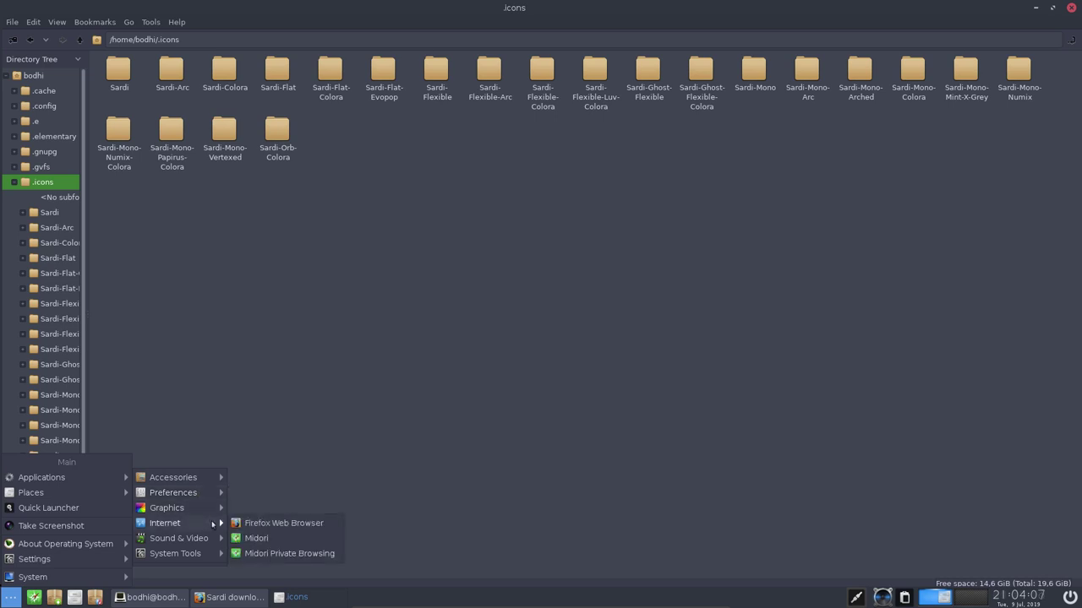
{"action": "mouse_move", "coordinate": [216, 537]}
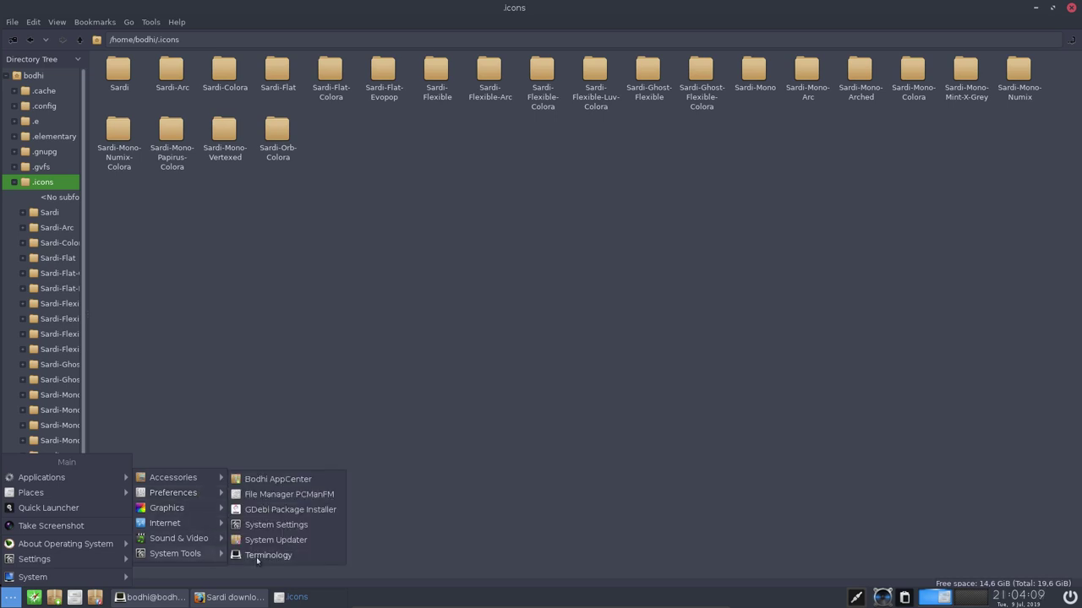
{"action": "key", "text": "Escape"}
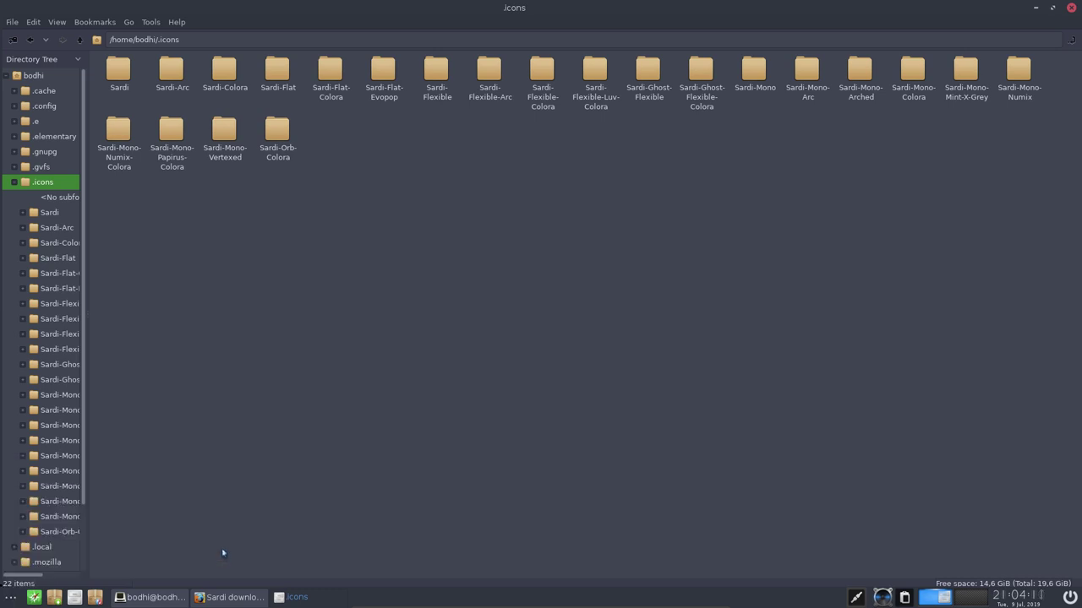
{"action": "left_click", "coordinate": [10, 597]}
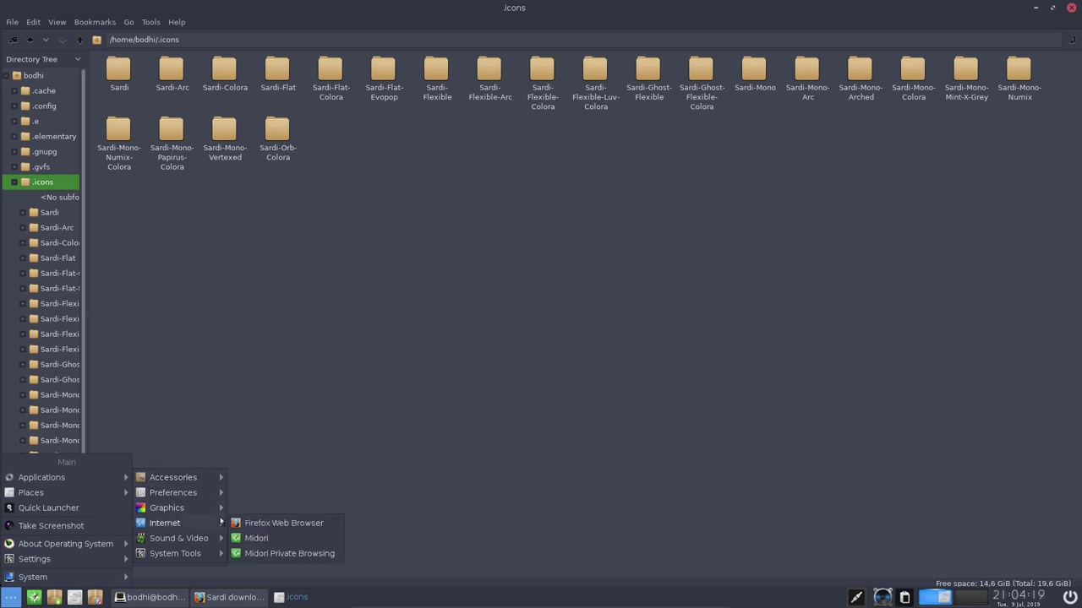
{"action": "mouse_move", "coordinate": [221, 553]}
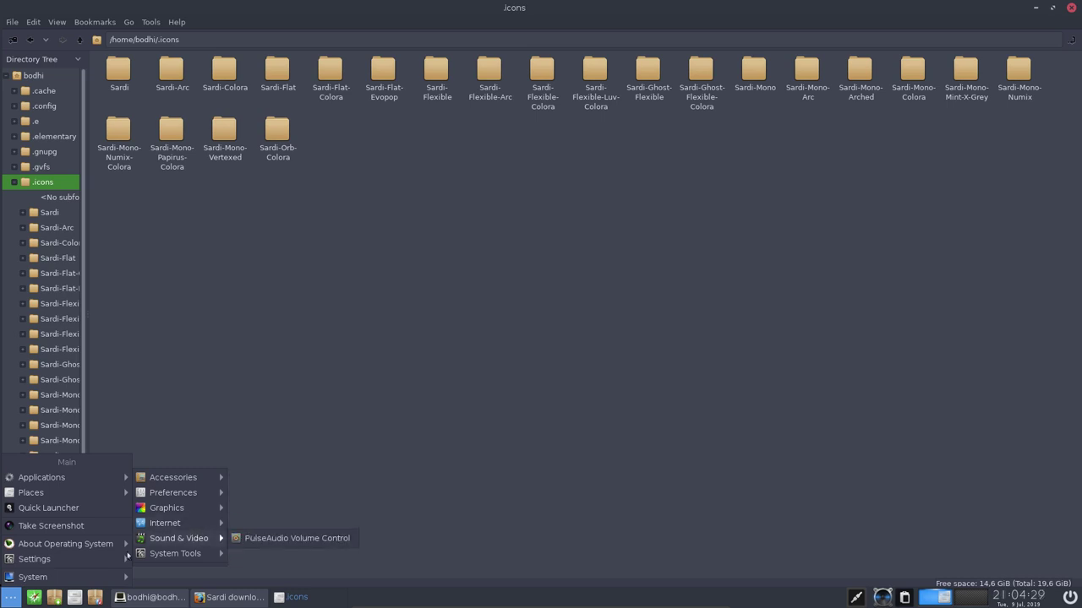
{"action": "mouse_move", "coordinate": [67, 564]}
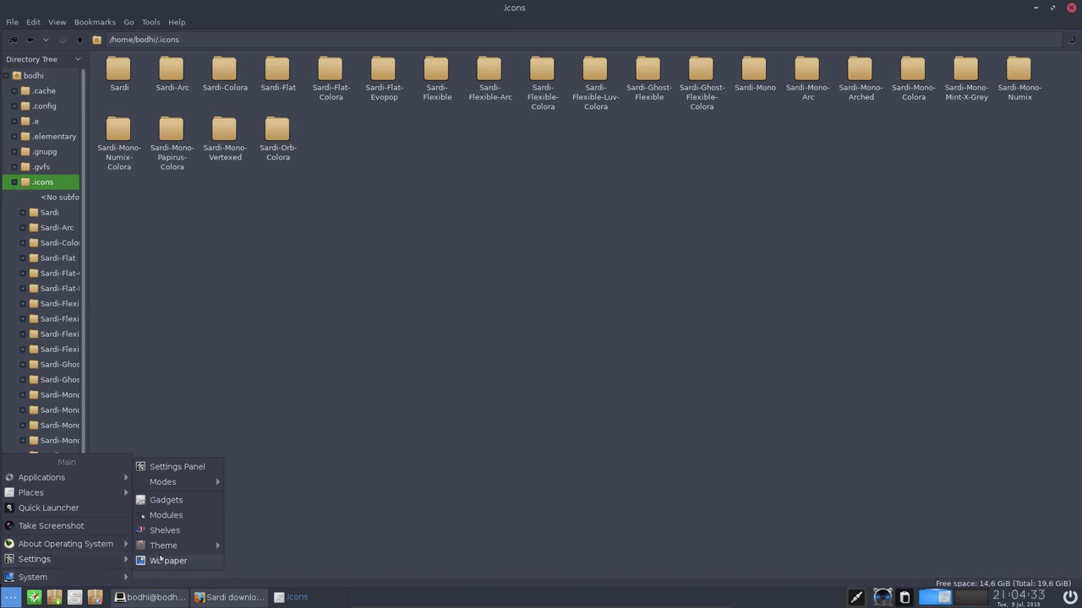
{"action": "key", "text": "Escape"}
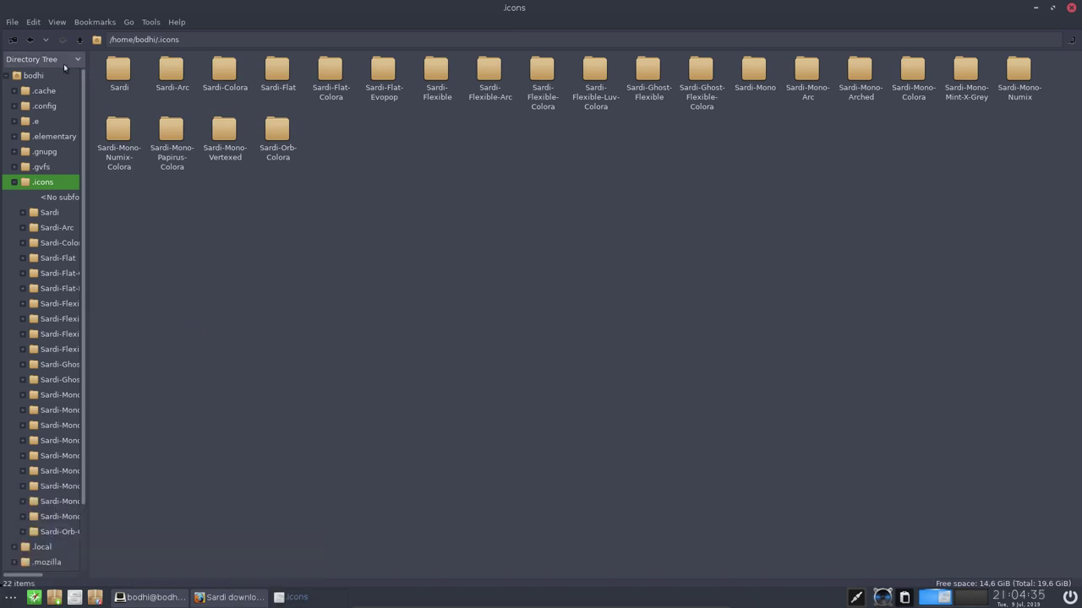
Examine the hidden .config and .elementary/config/standard folders for theme configuration files, and return to the home folder.
{"action": "left_click", "coordinate": [29, 39]}
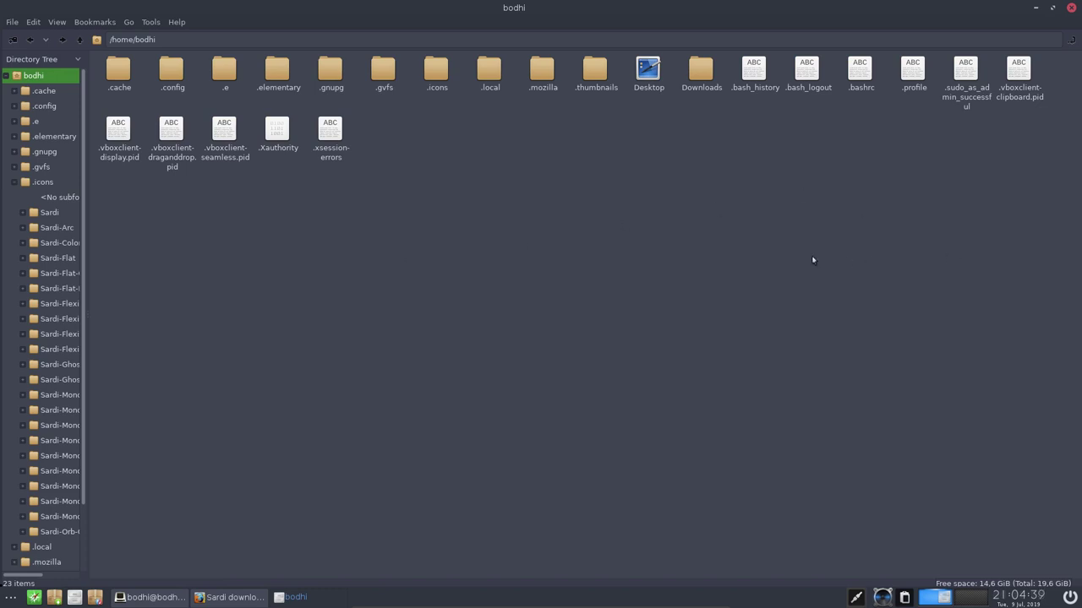
{"action": "double_click", "coordinate": [171, 73]}
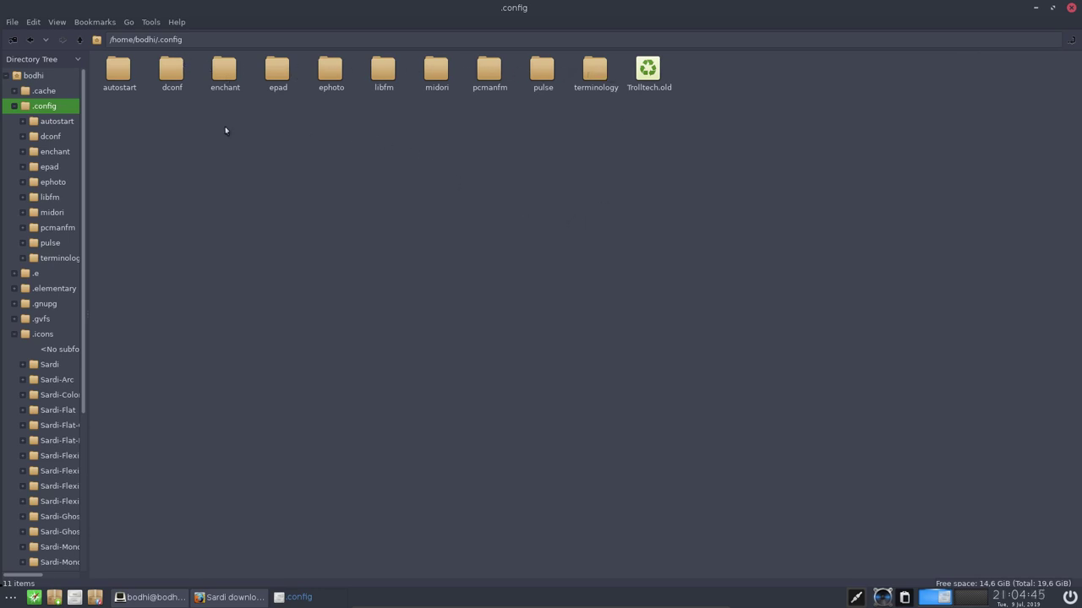
{"action": "left_click", "coordinate": [29, 40]}
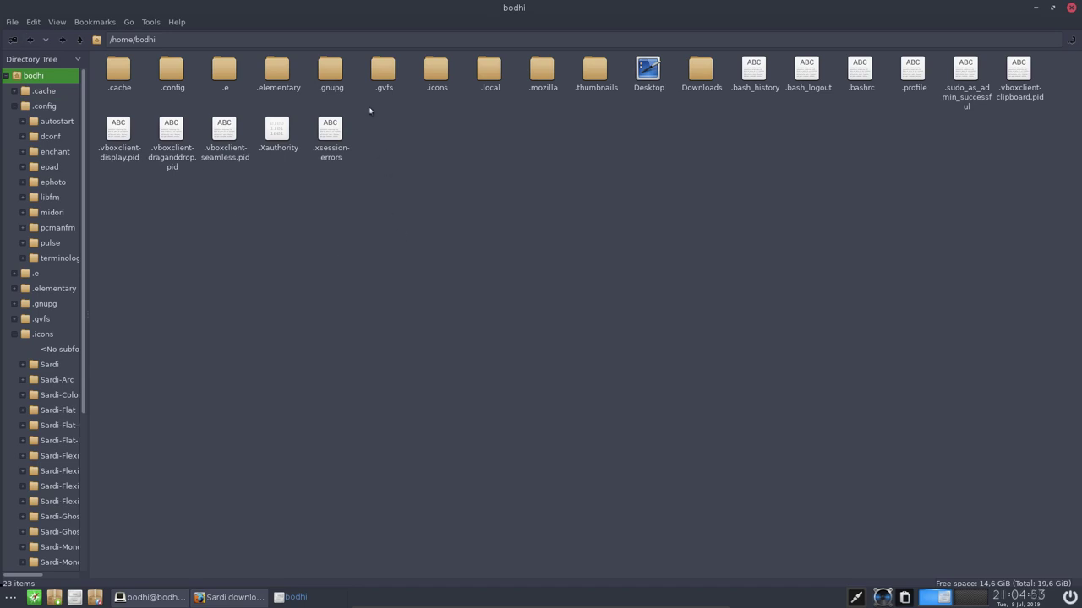
{"action": "double_click", "coordinate": [283, 71]}
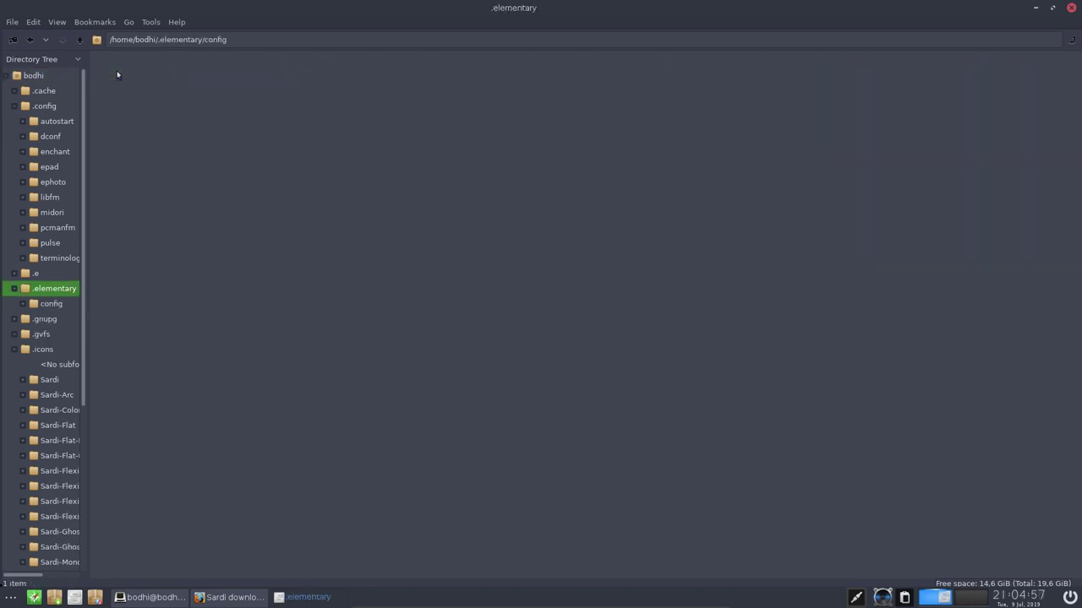
{"action": "double_click", "coordinate": [127, 74]}
{"action": "double_click", "coordinate": [119, 74]}
{"action": "left_click", "coordinate": [46, 40]}
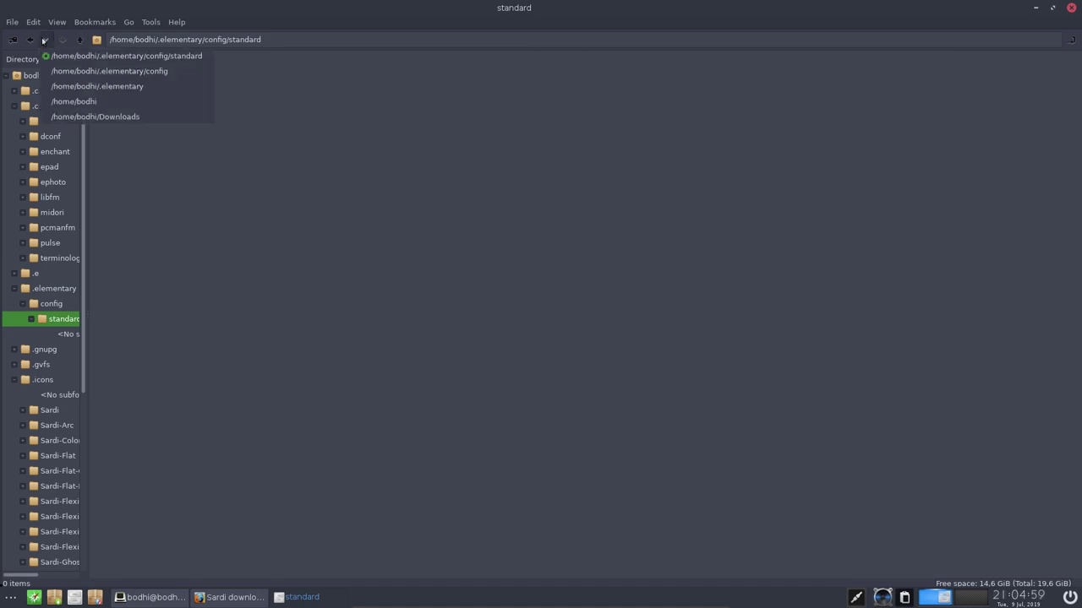
{"action": "left_click", "coordinate": [80, 39]}
{"action": "double_click", "coordinate": [81, 40]}
{"action": "left_click", "coordinate": [82, 40]}
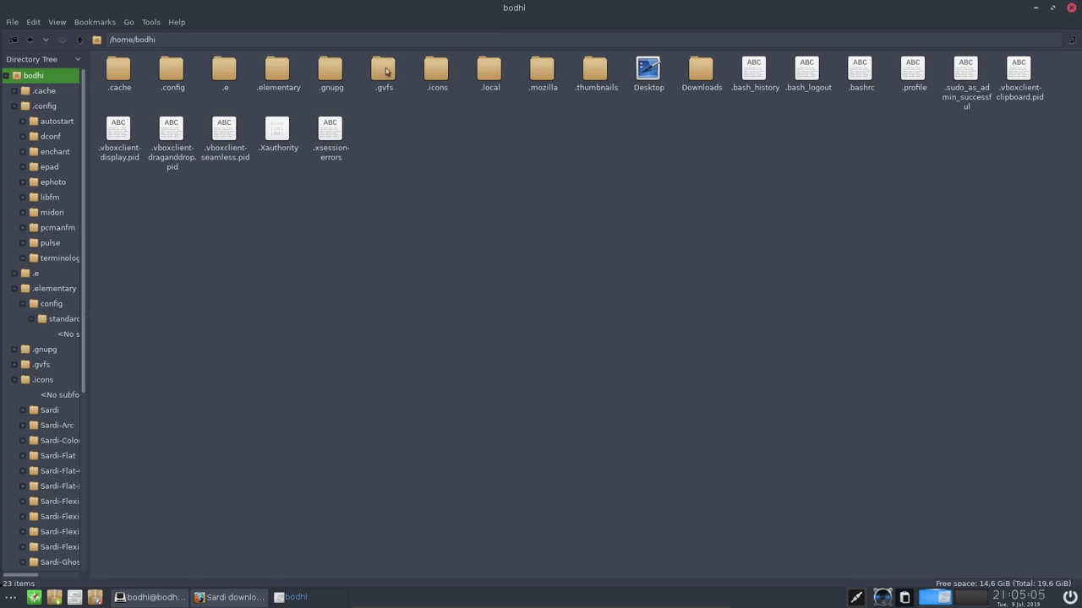
Check the autostart and enchant folders inside the hidden .config folder for icon theme settings.
{"action": "double_click", "coordinate": [174, 71]}
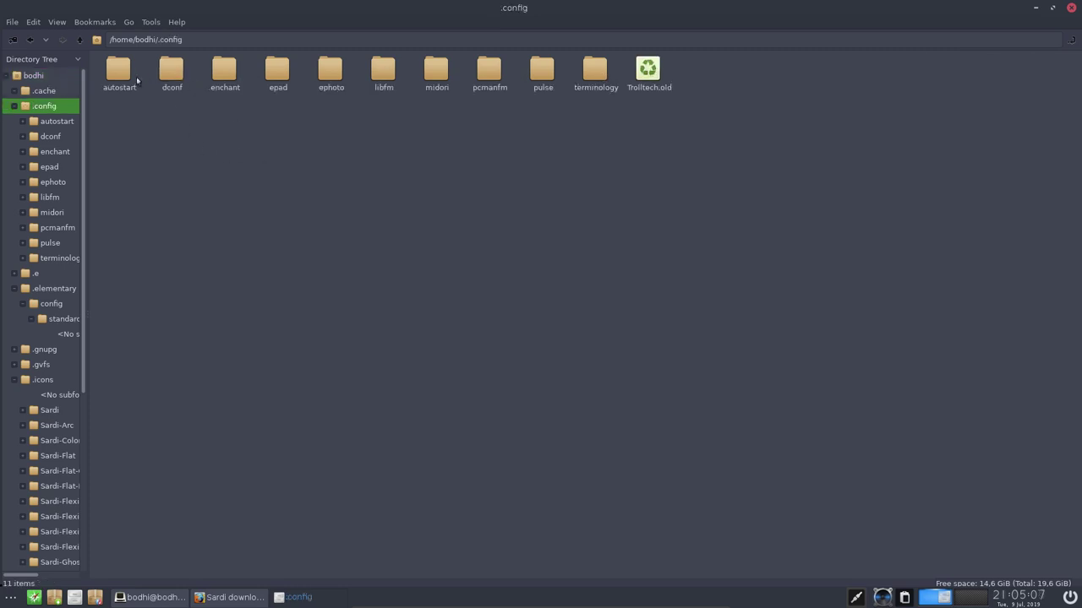
{"action": "double_click", "coordinate": [119, 73]}
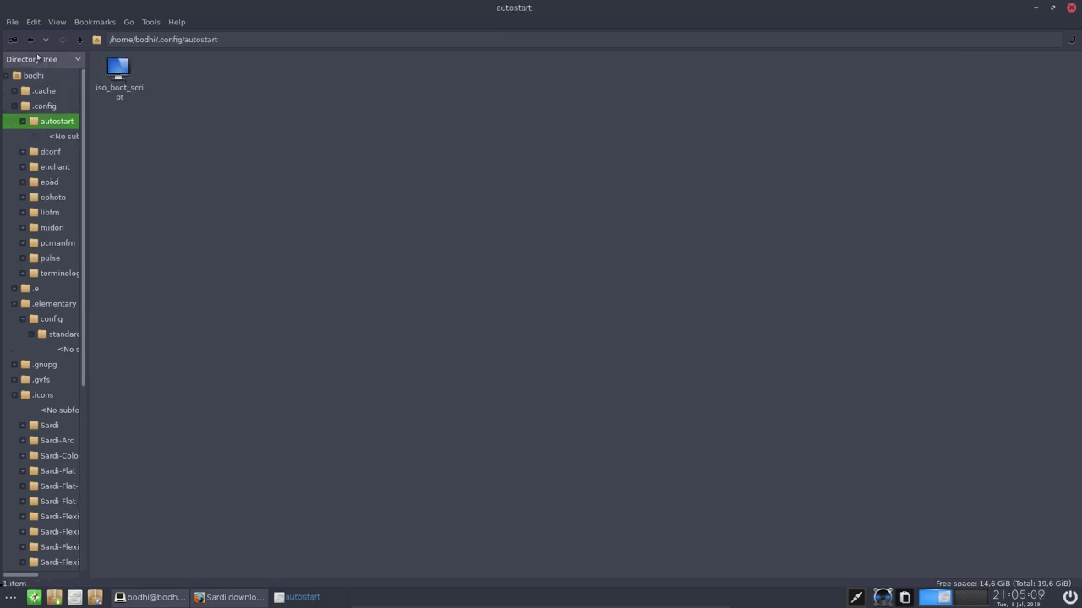
{"action": "left_click", "coordinate": [81, 41]}
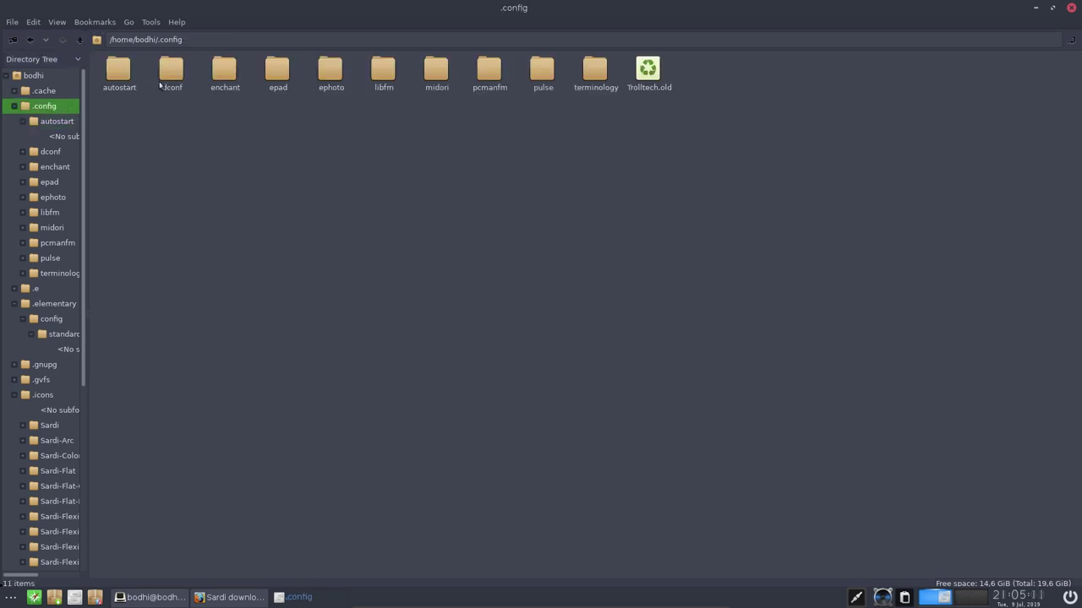
{"action": "double_click", "coordinate": [224, 69]}
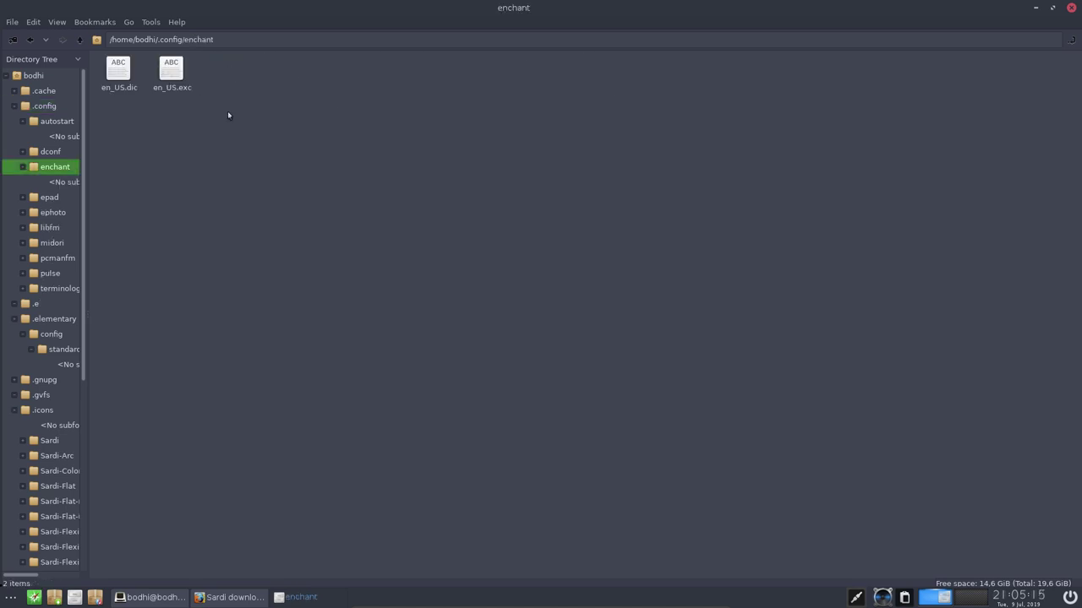
{"action": "left_click", "coordinate": [80, 41]}
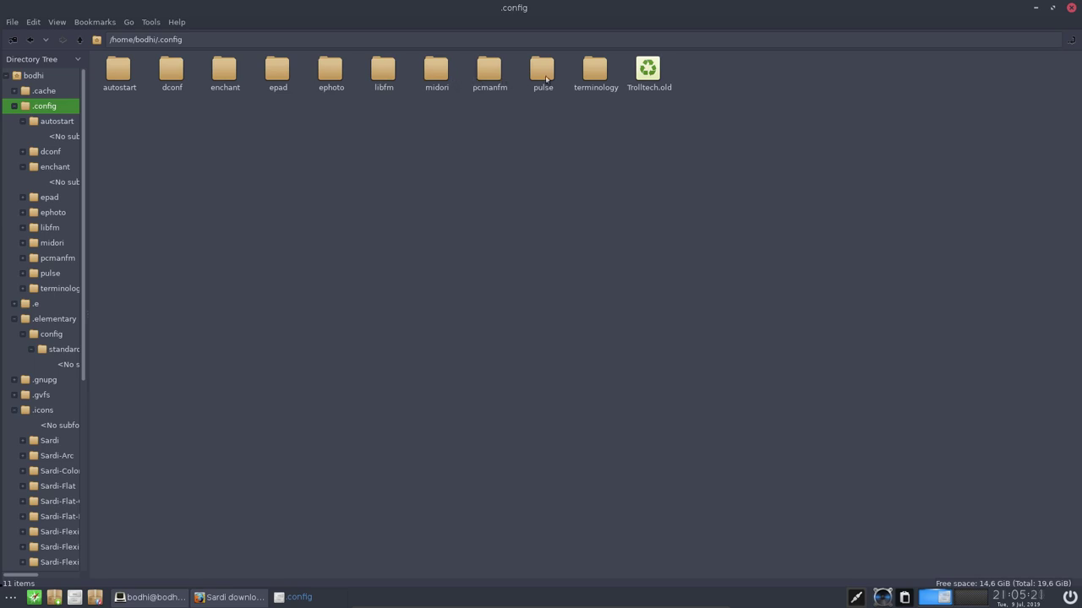
Examine the terminology themes and config/standard folders, including base.cfg, and the dconf folder in .config for theme settings.
{"action": "double_click", "coordinate": [592, 82]}
{"action": "double_click", "coordinate": [172, 68]}
{"action": "left_click", "coordinate": [79, 40]}
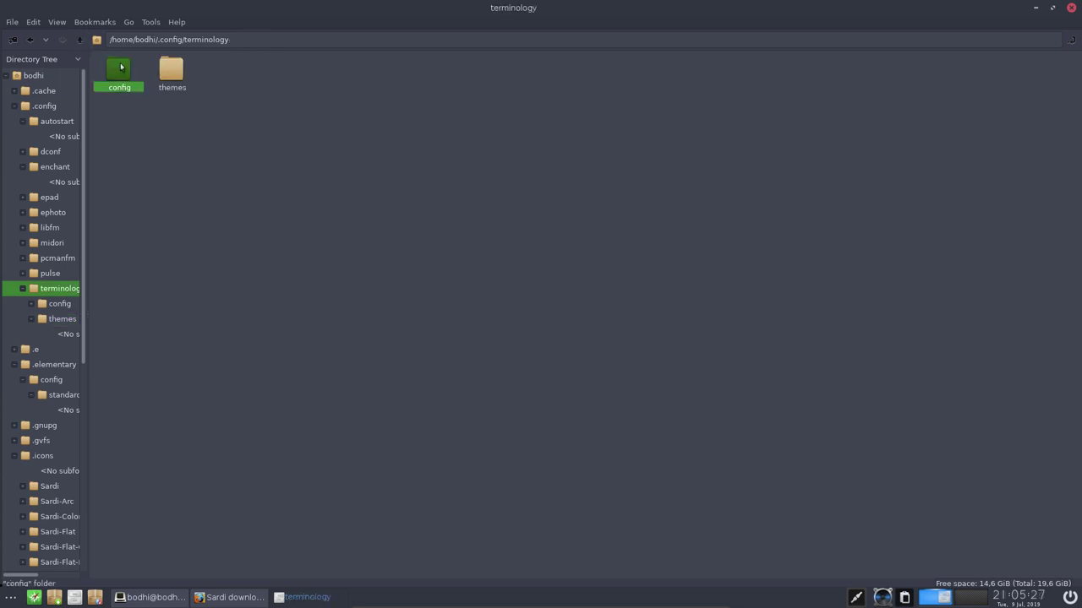
{"action": "double_click", "coordinate": [118, 68]}
{"action": "double_click", "coordinate": [119, 69]}
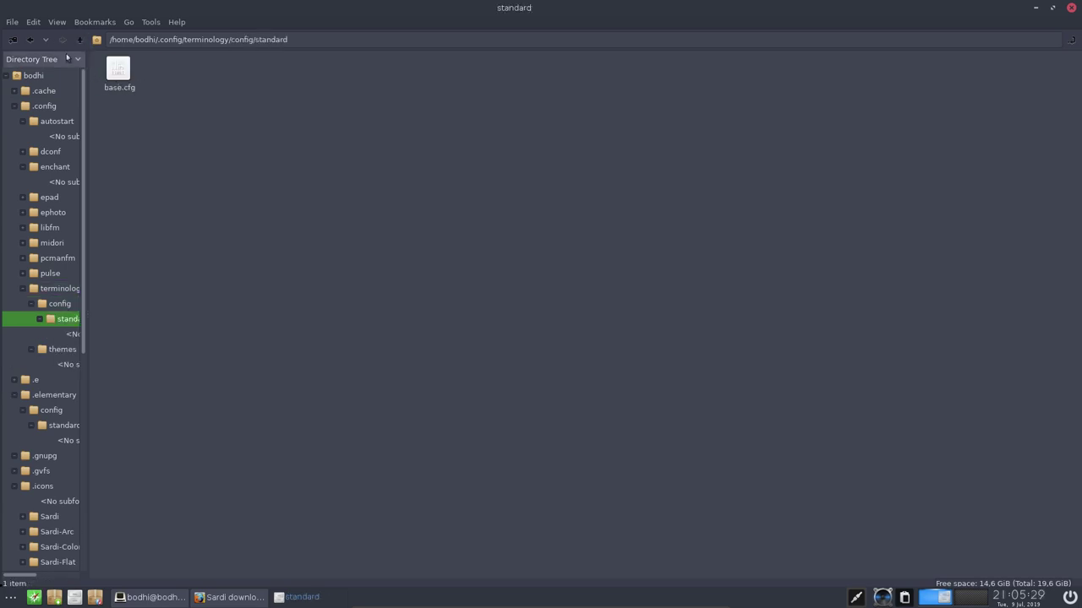
{"action": "double_click", "coordinate": [115, 68]}
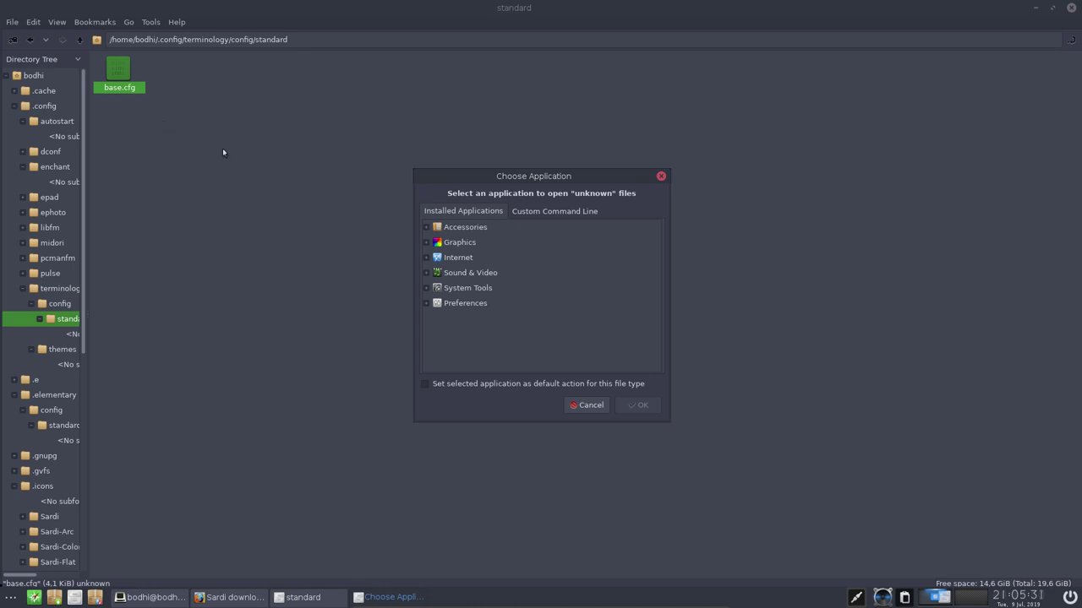
{"action": "left_click", "coordinate": [587, 404]}
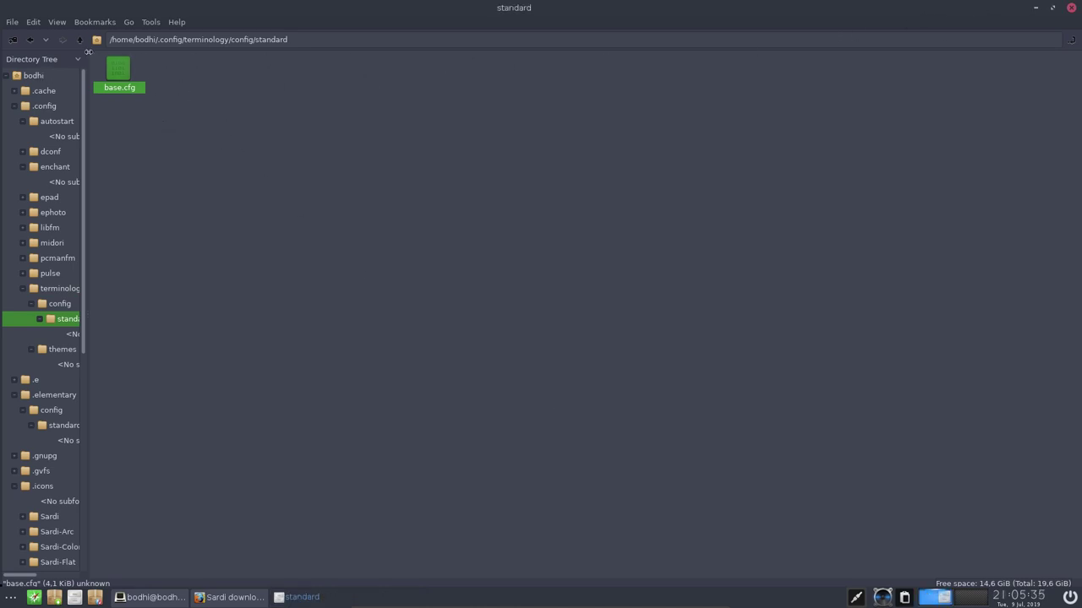
{"action": "left_click", "coordinate": [30, 40]}
{"action": "left_click", "coordinate": [30, 40]}
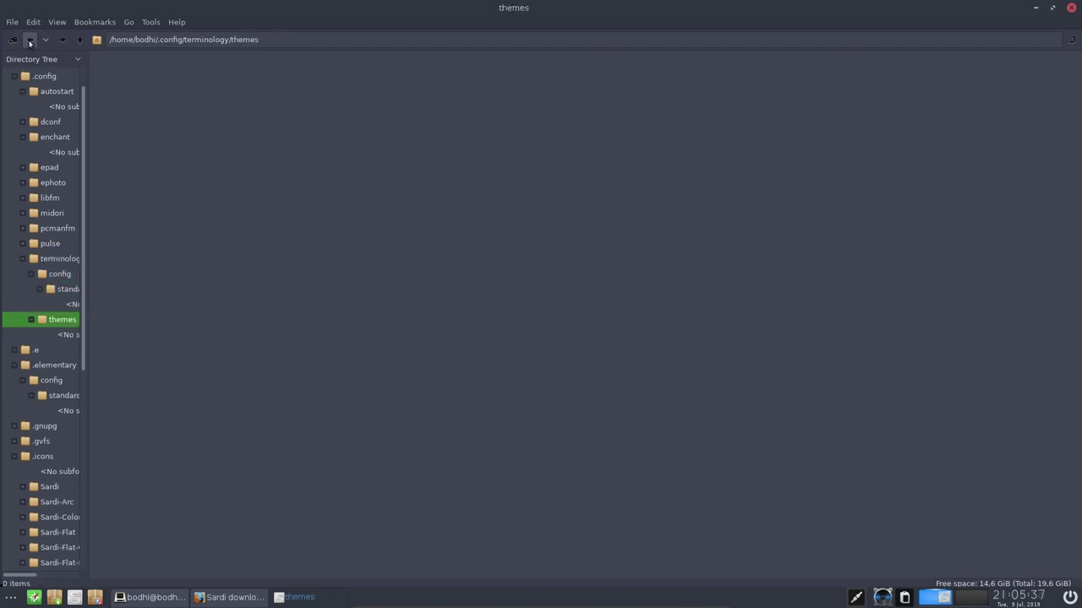
{"action": "left_click", "coordinate": [80, 40]}
{"action": "left_click", "coordinate": [80, 40]}
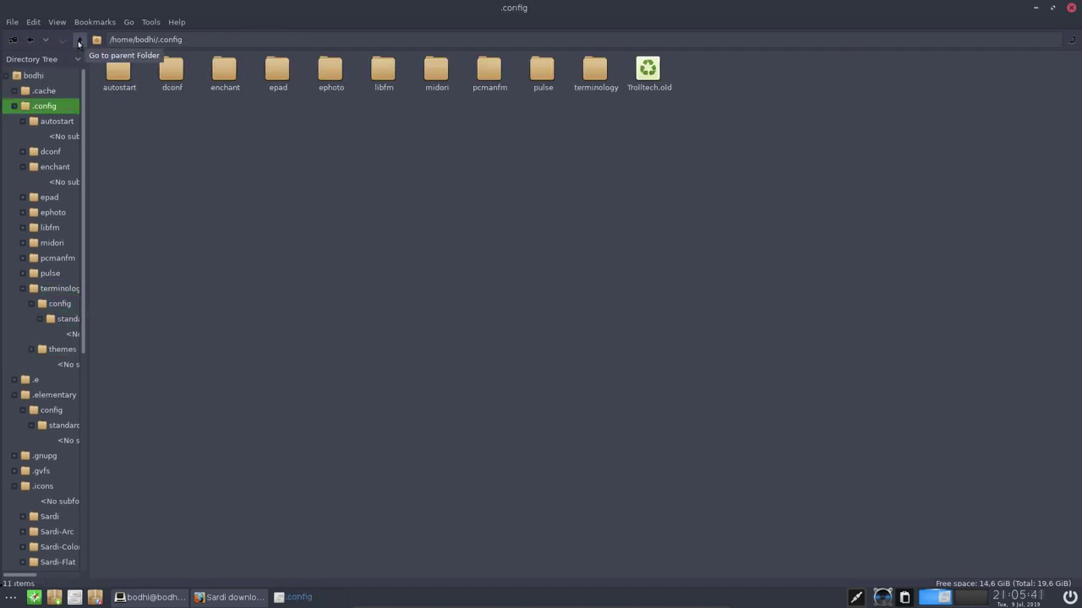
{"action": "double_click", "coordinate": [174, 75]}
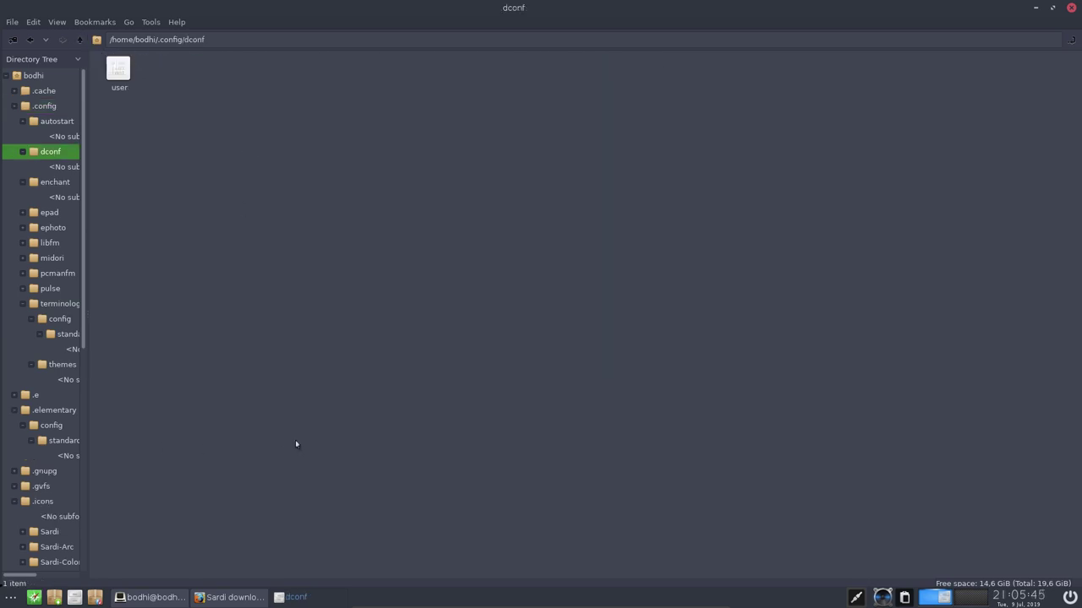
Install the dconf-editor package in the terminal with sudo apt install.
{"action": "left_click", "coordinate": [11, 598]}
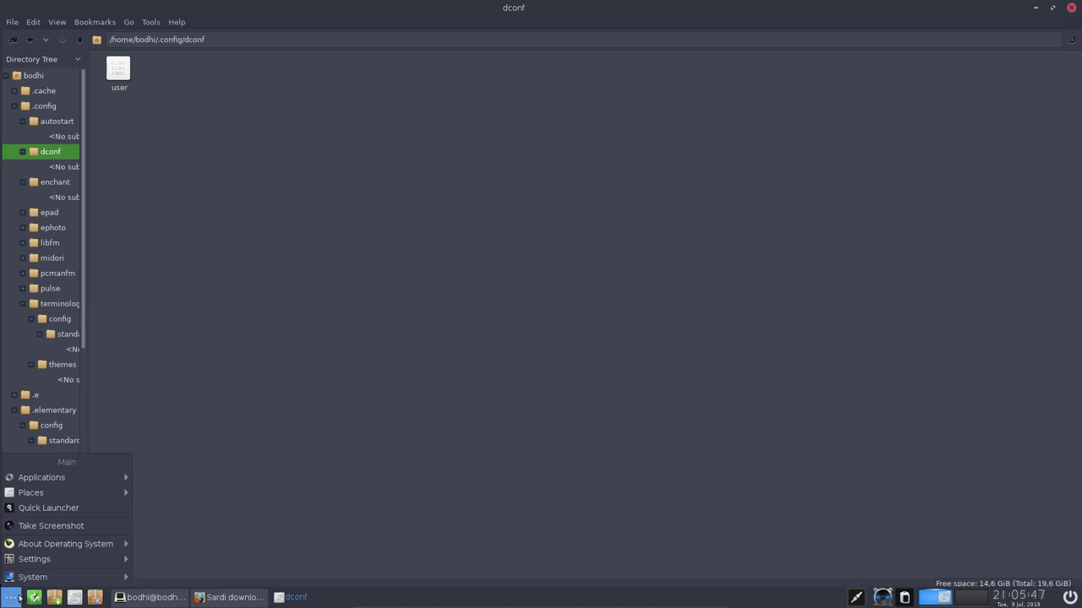
{"action": "left_click", "coordinate": [167, 598]}
{"action": "left_click", "coordinate": [166, 599]}
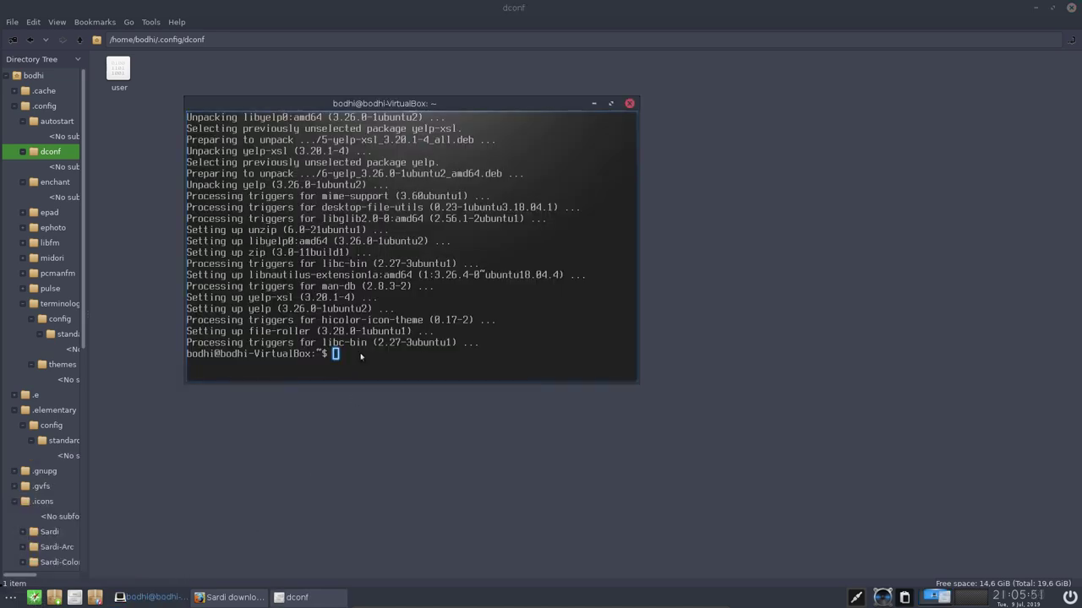
{"action": "type", "text": "sudo apt install dconf"}
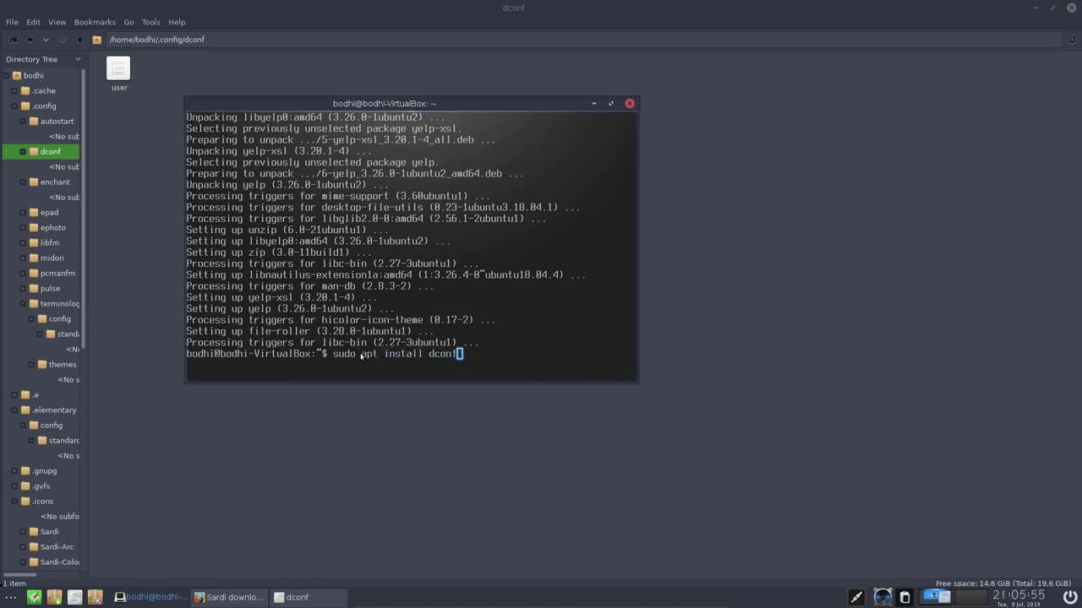
{"action": "key", "text": "Tab"}
{"action": "type", "text": "-editor"}
{"action": "key", "text": "Return"}
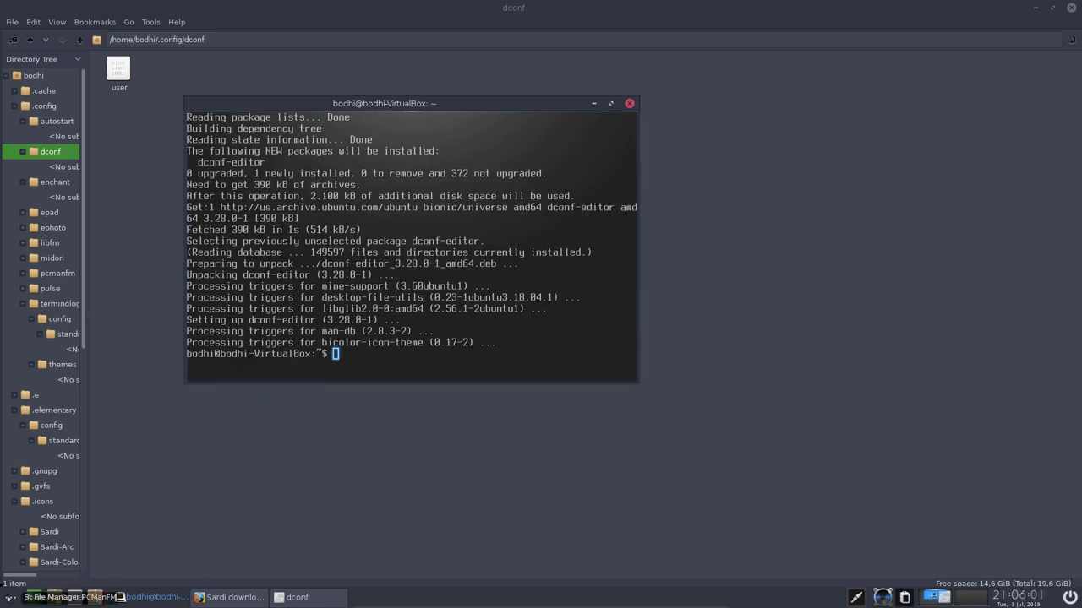
Launch dconf Editor from the System Tools applications, accept its caution notice, and maximize its window.
{"action": "left_click", "coordinate": [8, 598]}
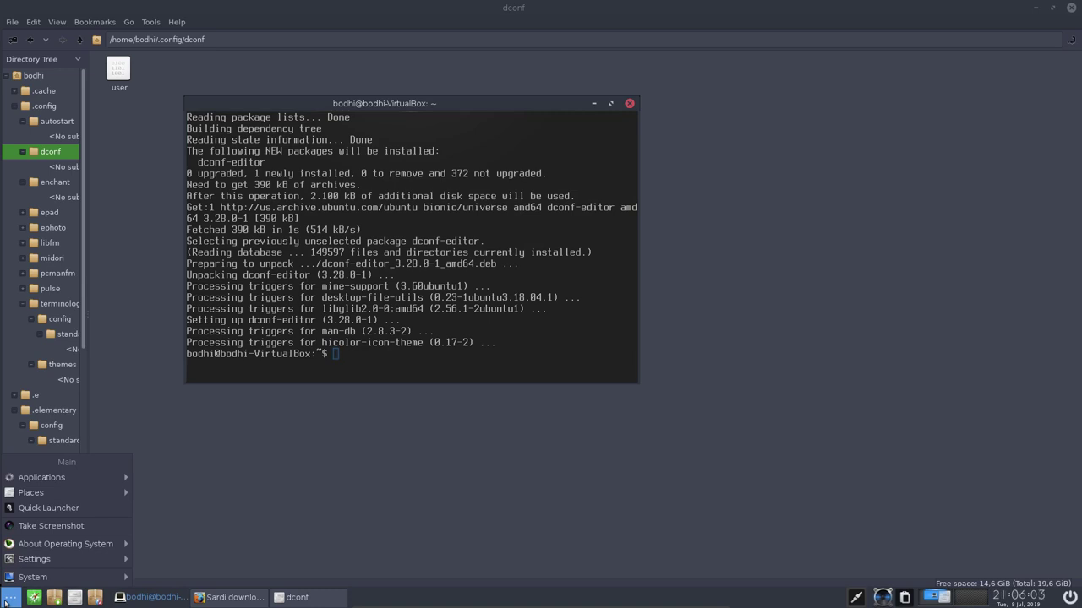
{"action": "mouse_move", "coordinate": [72, 484]}
{"action": "mouse_move", "coordinate": [184, 480]}
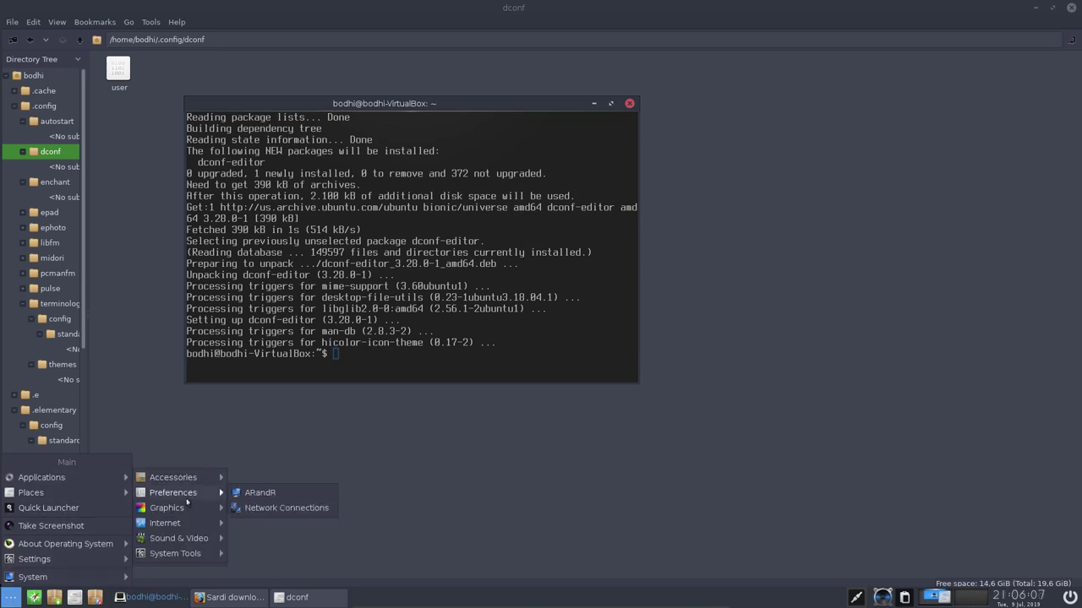
{"action": "mouse_move", "coordinate": [189, 528]}
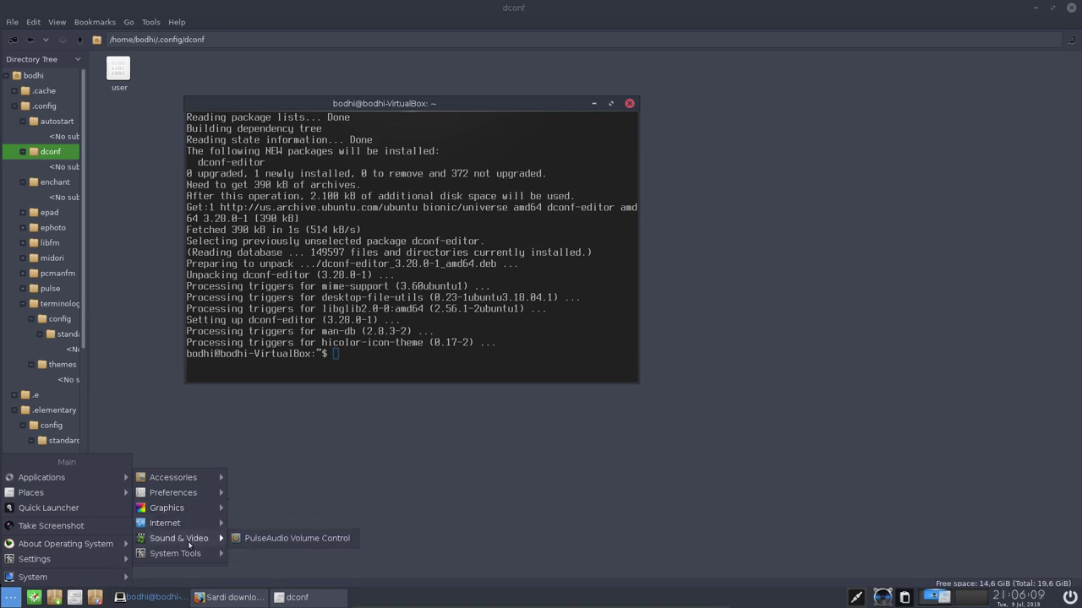
{"action": "mouse_move", "coordinate": [192, 558]}
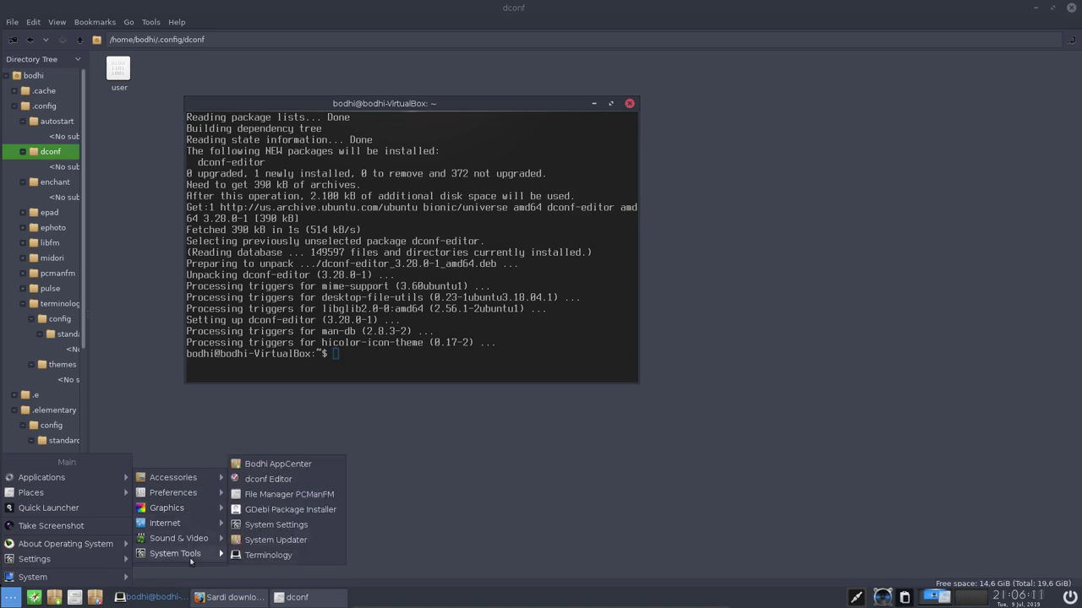
{"action": "left_click", "coordinate": [269, 480]}
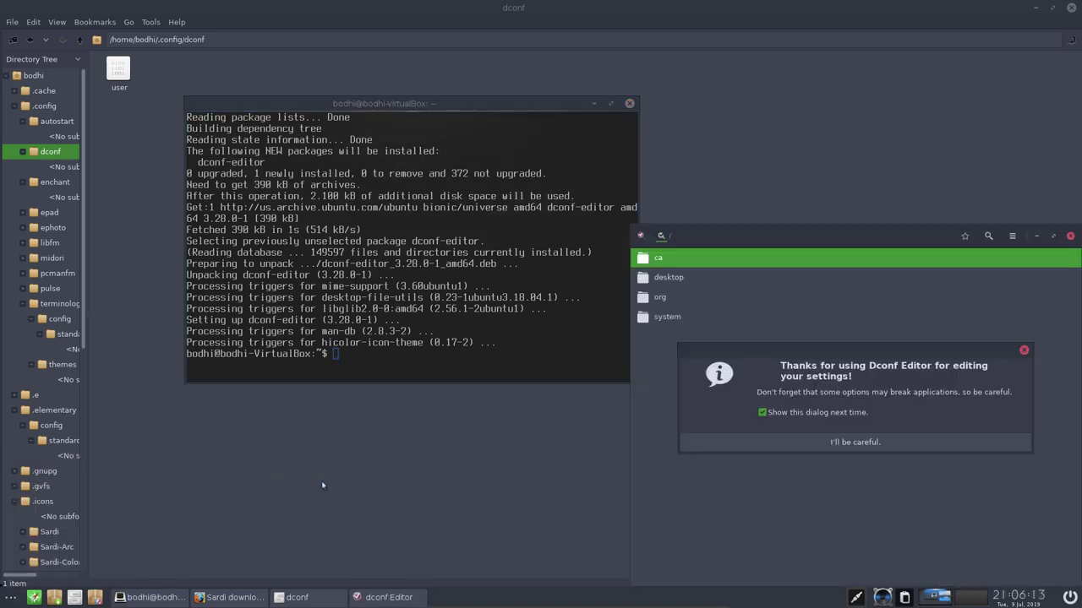
{"action": "left_click", "coordinate": [871, 442]}
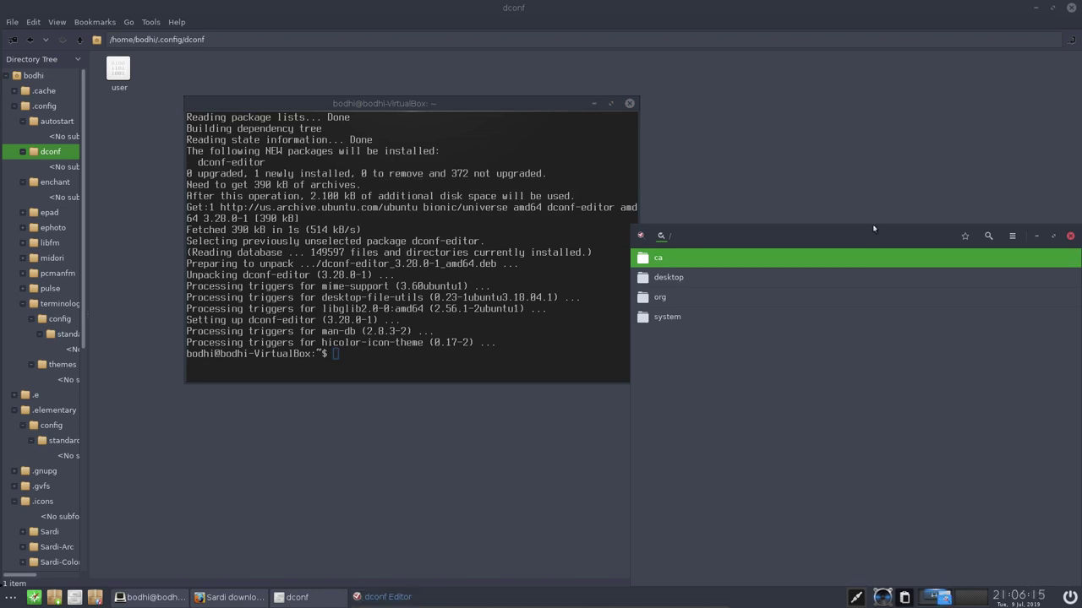
{"action": "double_click", "coordinate": [872, 226]}
Look through the system proxy and locale settings in dconf Editor and return to the root level.
{"action": "left_click", "coordinate": [285, 98]}
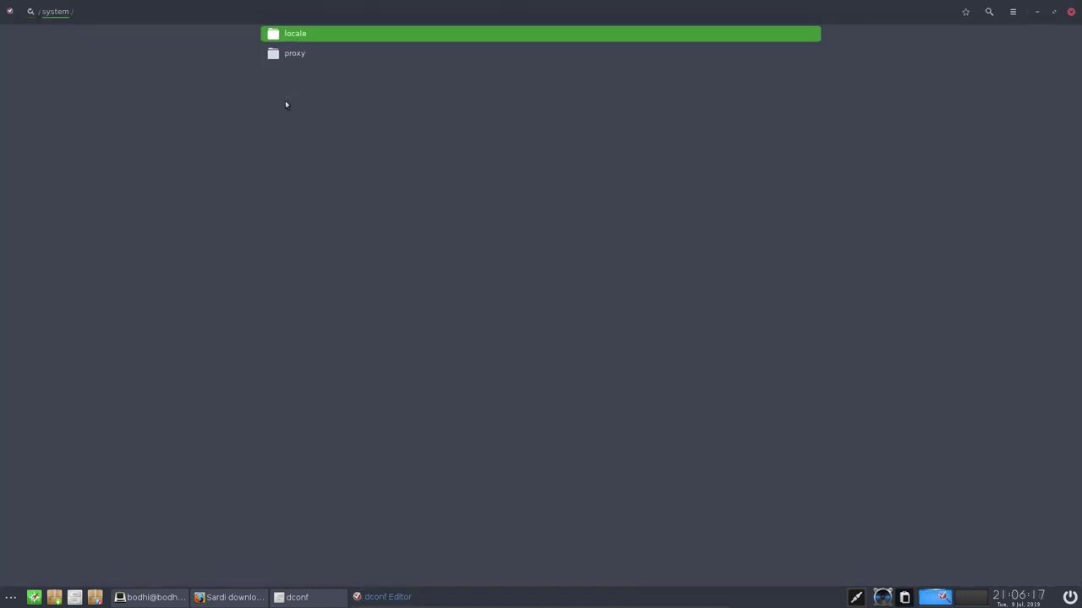
{"action": "left_click", "coordinate": [277, 54]}
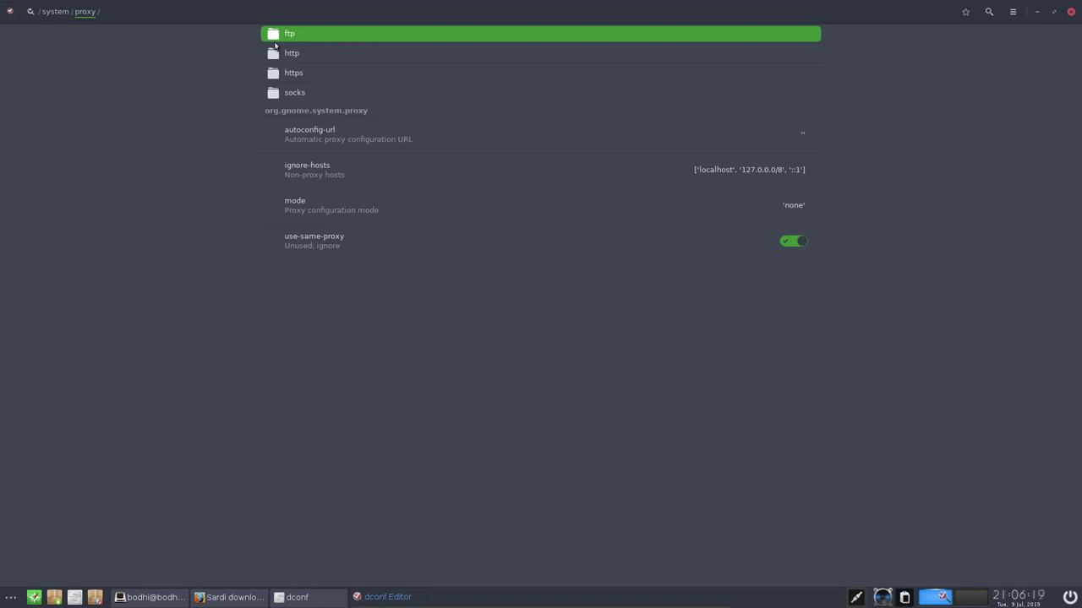
{"action": "left_click", "coordinate": [55, 12]}
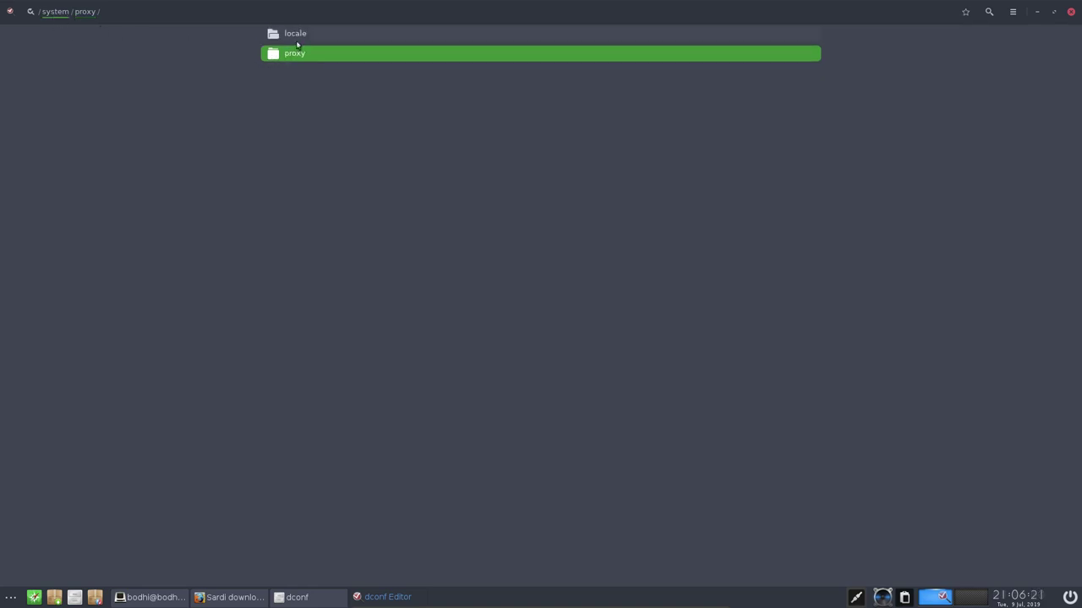
{"action": "left_click", "coordinate": [55, 11]}
{"action": "left_click", "coordinate": [39, 11]}
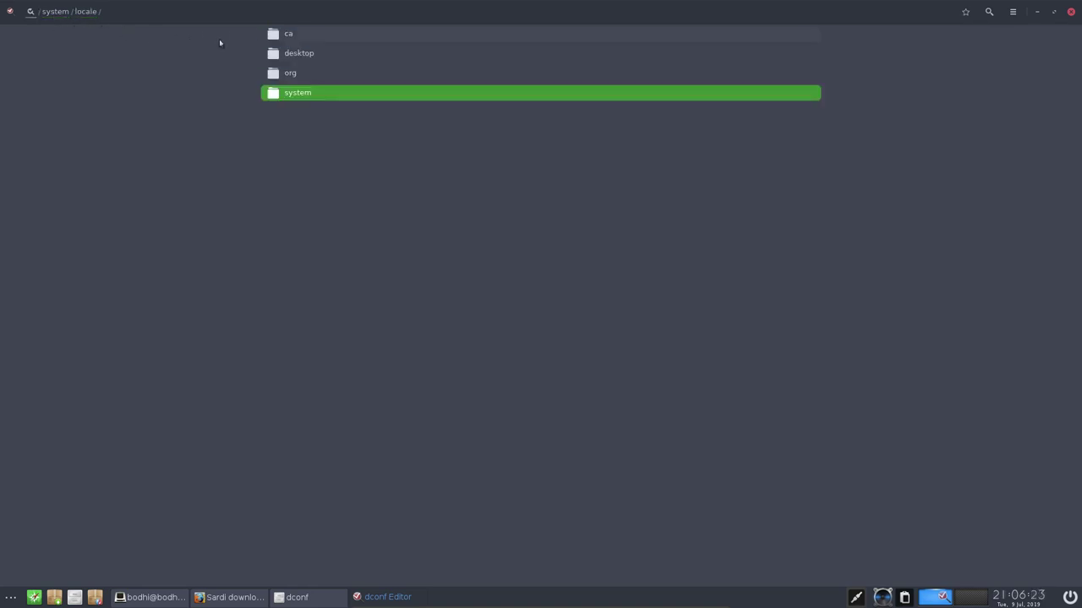
Examine the org/gtk/settings, org/gnome, desktop and ca folders in dconf Editor for an icon theme key.
{"action": "left_click", "coordinate": [288, 78]}
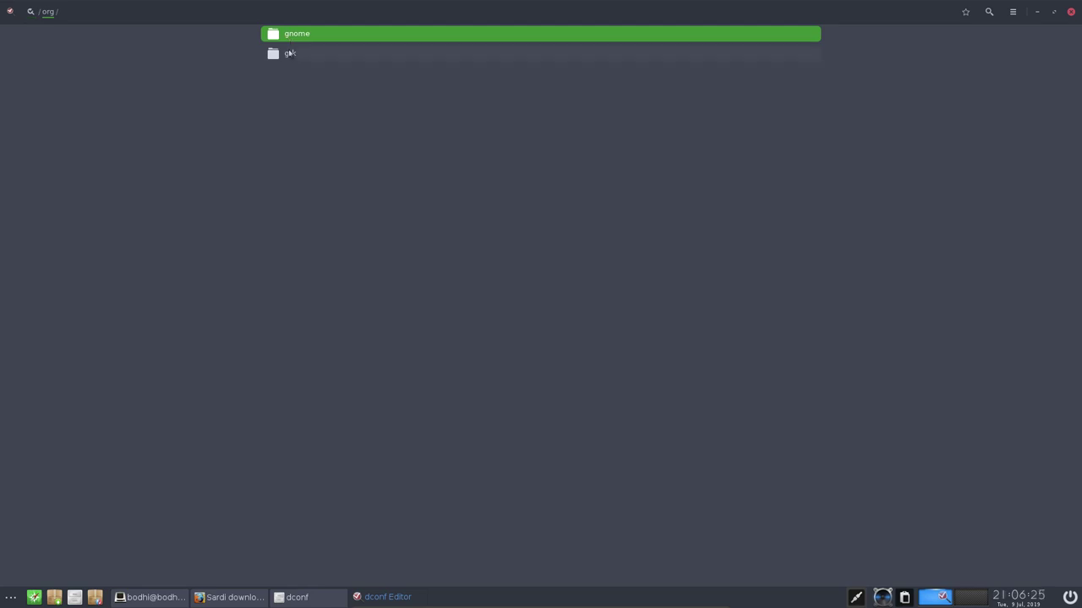
{"action": "left_click", "coordinate": [289, 53]}
{"action": "left_click", "coordinate": [294, 33]}
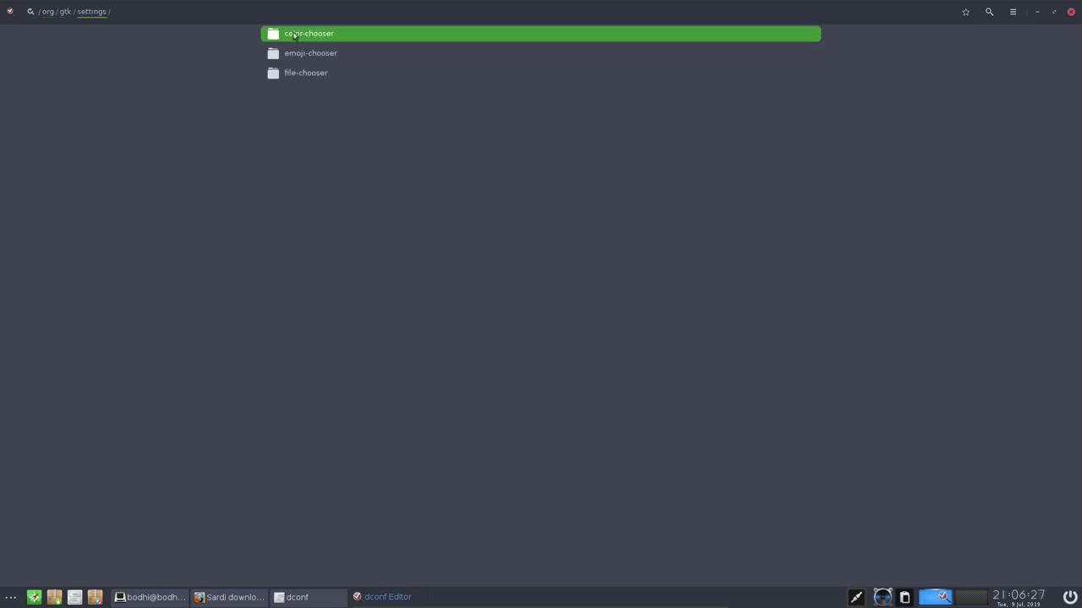
{"action": "left_click", "coordinate": [64, 16]}
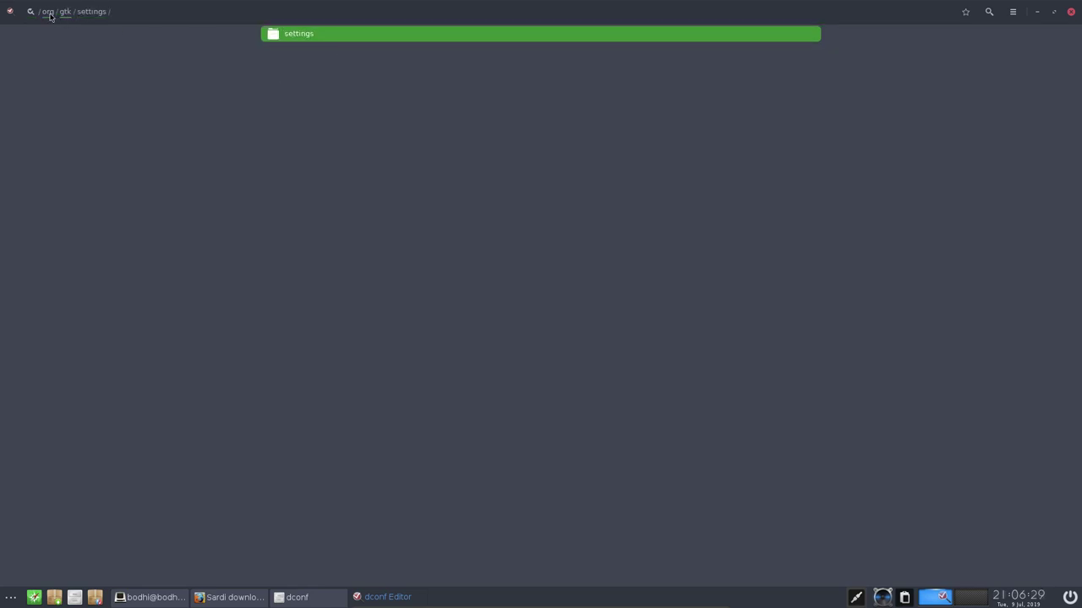
{"action": "left_click", "coordinate": [49, 13]}
{"action": "left_click", "coordinate": [278, 35]}
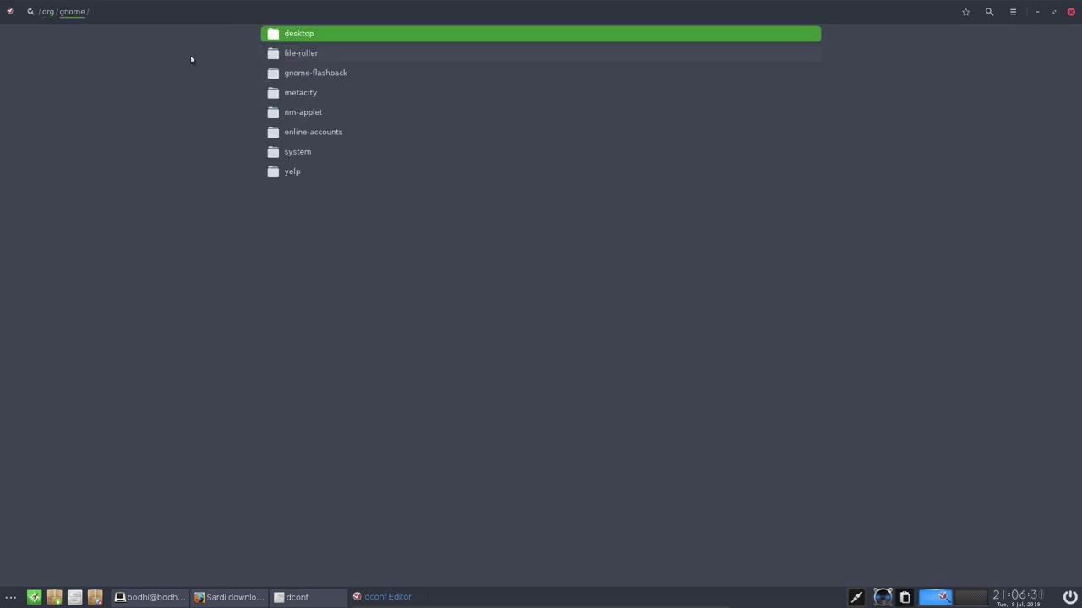
{"action": "left_click", "coordinate": [30, 12]}
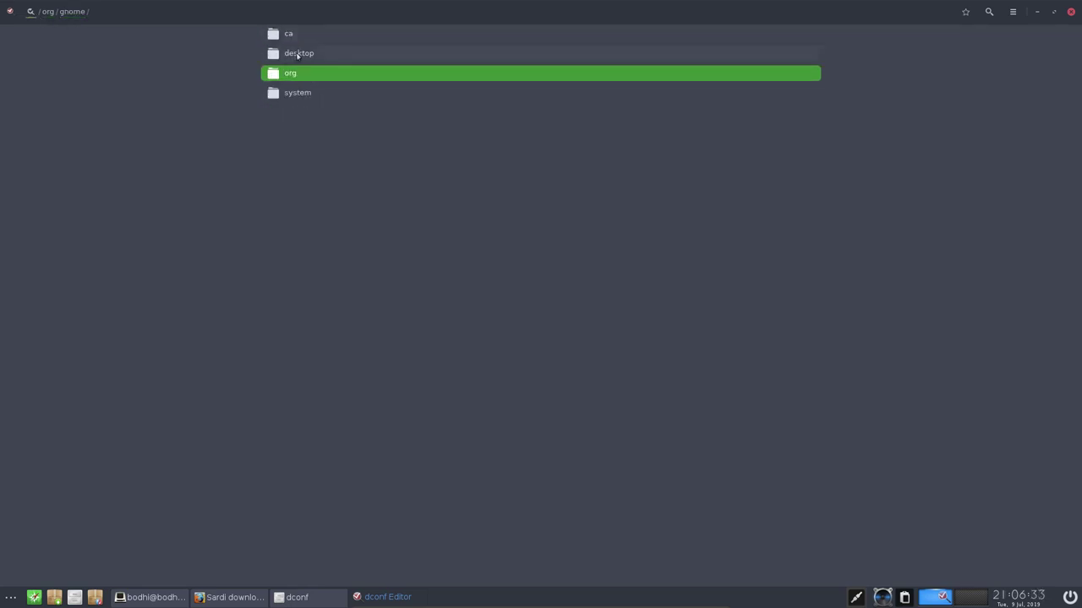
{"action": "left_click", "coordinate": [297, 55]}
{"action": "left_click", "coordinate": [39, 13]}
{"action": "left_click", "coordinate": [288, 36]}
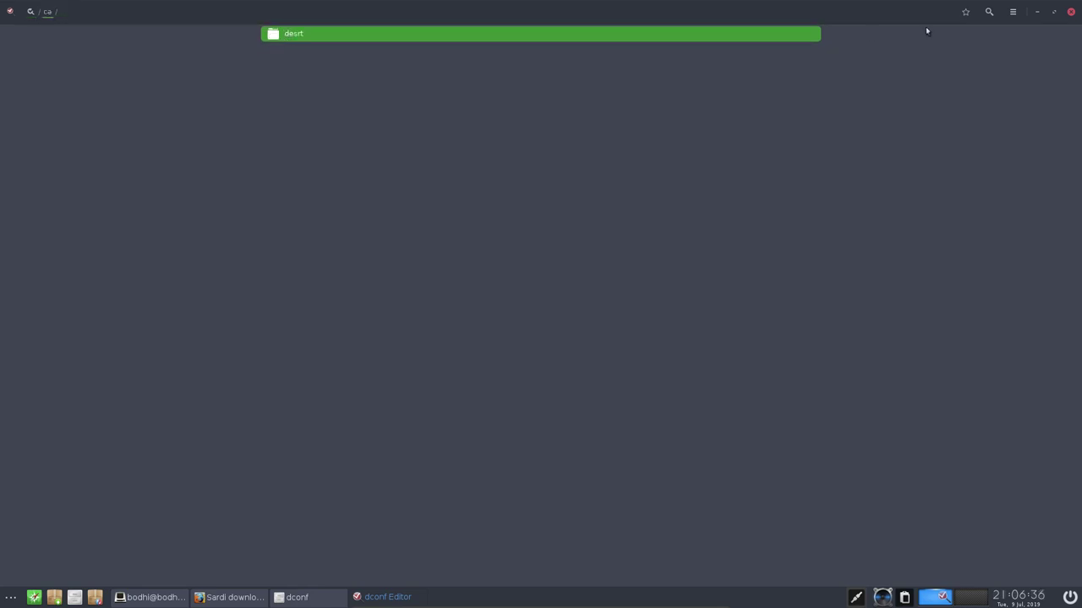
Close dconf Editor, the terminal and the file manager to get back to the Sardi download page in Firefox.
{"action": "left_click", "coordinate": [1070, 11]}
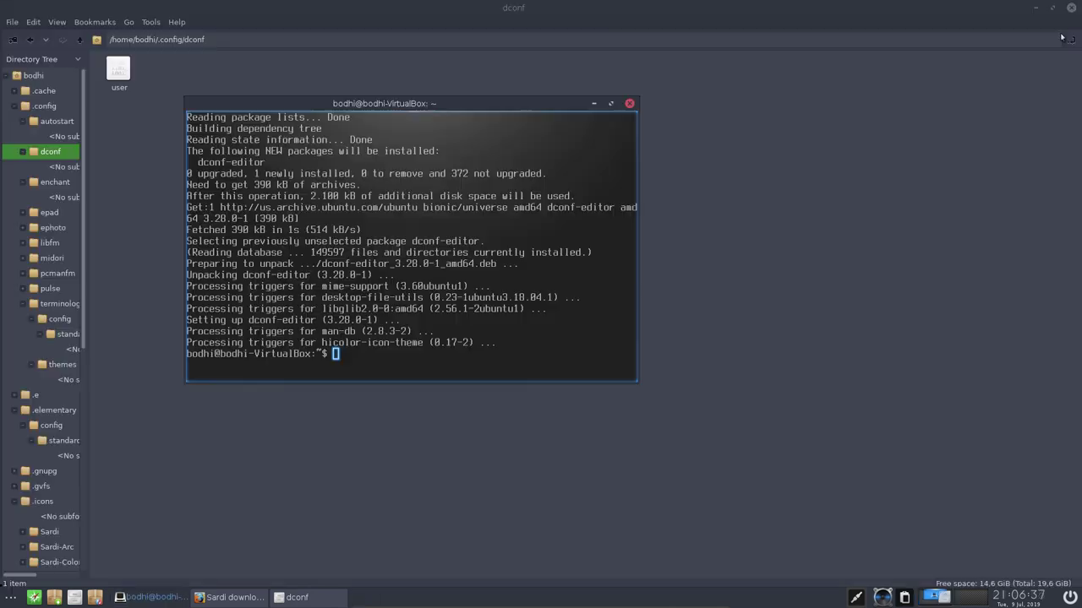
{"action": "left_click", "coordinate": [629, 104]}
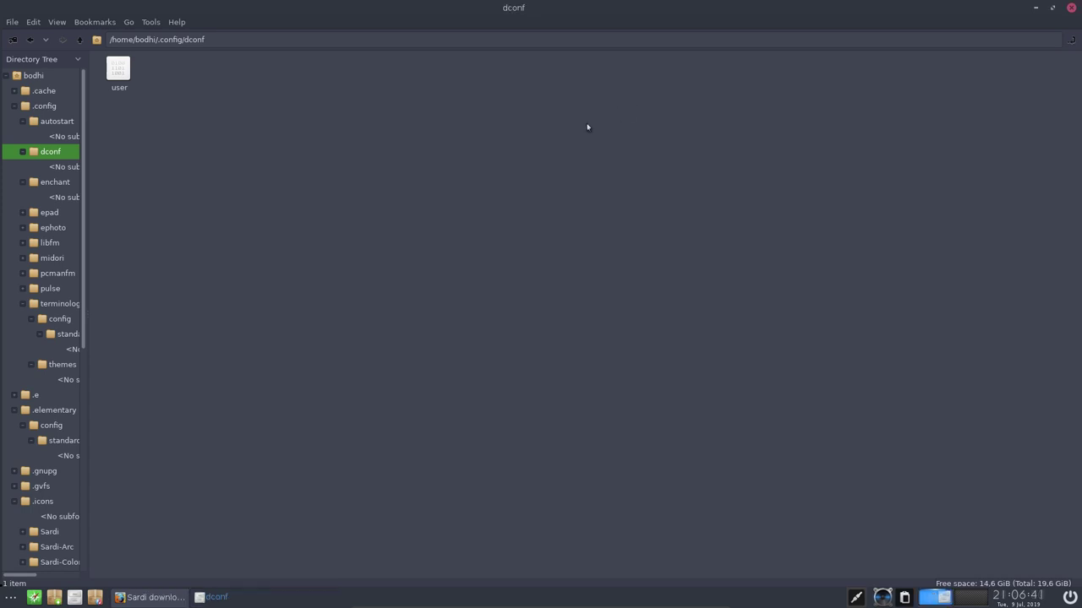
{"action": "left_click", "coordinate": [1070, 8]}
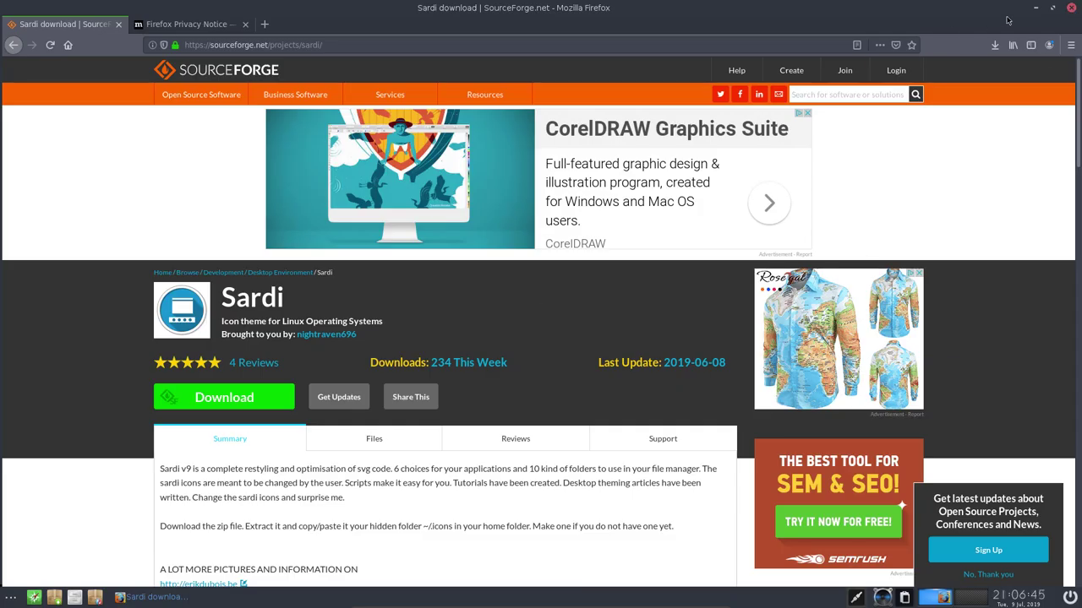
Quit Firefox, closing both of its open tabs.
{"action": "left_click", "coordinate": [1072, 9]}
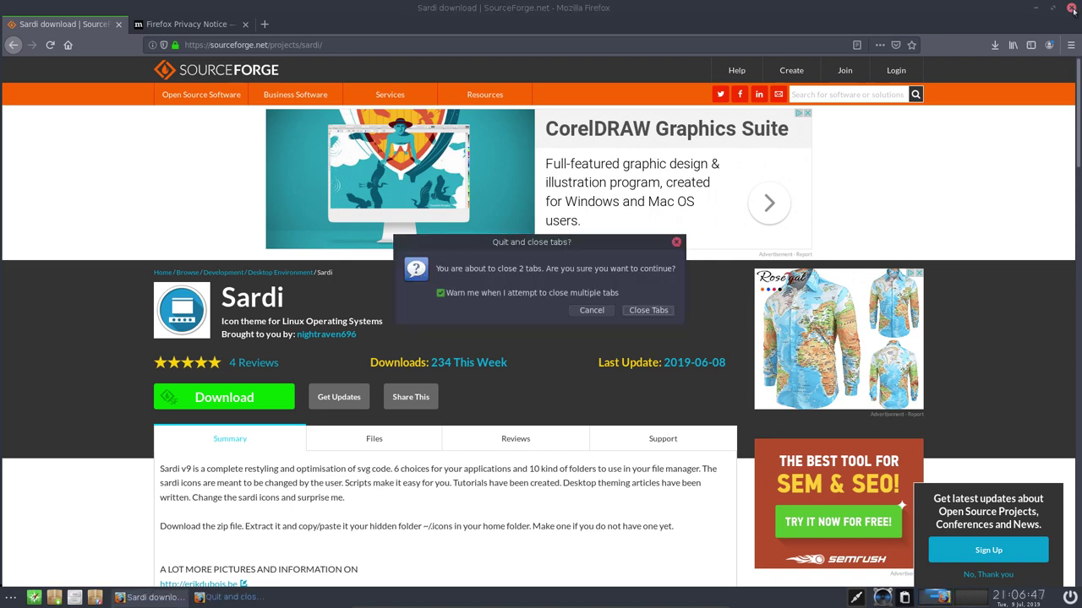
{"action": "left_click", "coordinate": [650, 313]}
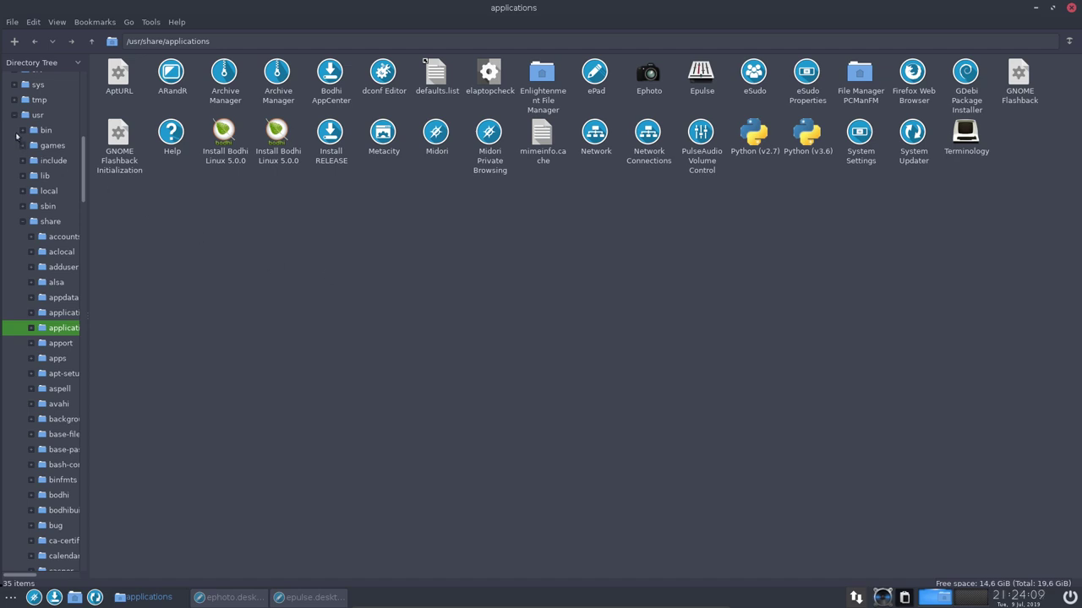
Open the second Install Bodhi Linux 5.0.0 launcher from /usr/share/applications in the text editor and minimize the file manager.
{"action": "scroll", "coordinate": [15, 123], "scroll_direction": "up", "scroll_amount": 10}
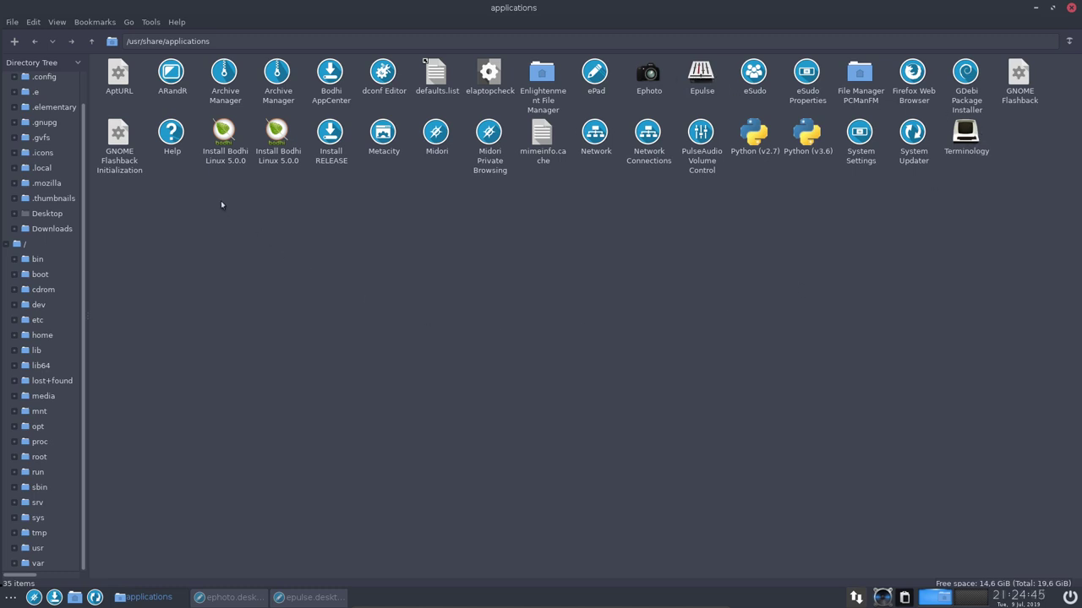
{"action": "left_click_drag", "start_coordinate": [223, 200], "coordinate": [300, 121]}
{"action": "left_click", "coordinate": [312, 219]}
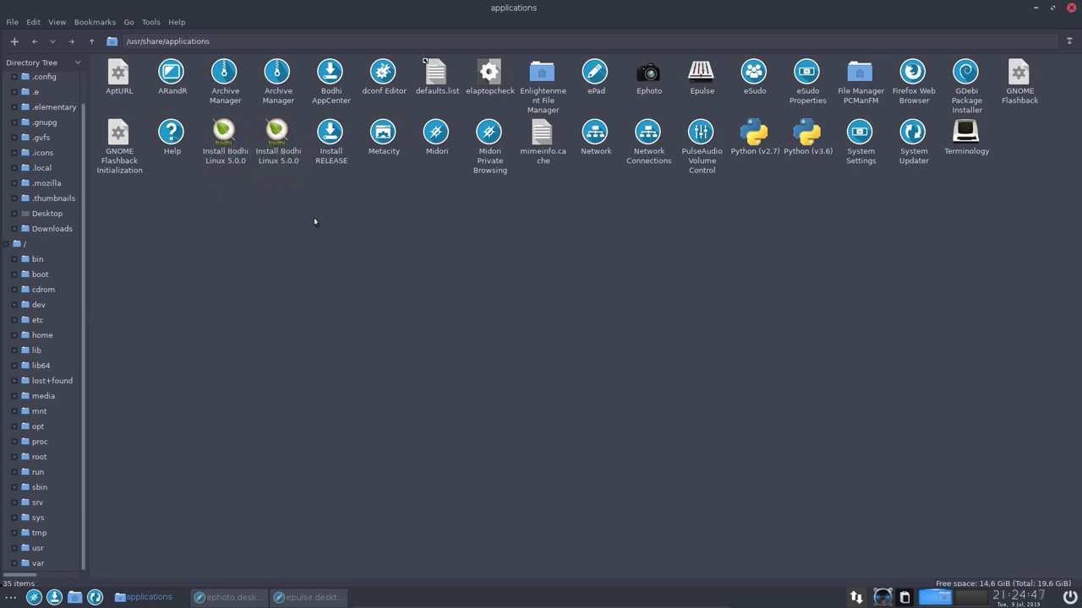
{"action": "right_click", "coordinate": [282, 144]}
{"action": "left_click", "coordinate": [617, 219]}
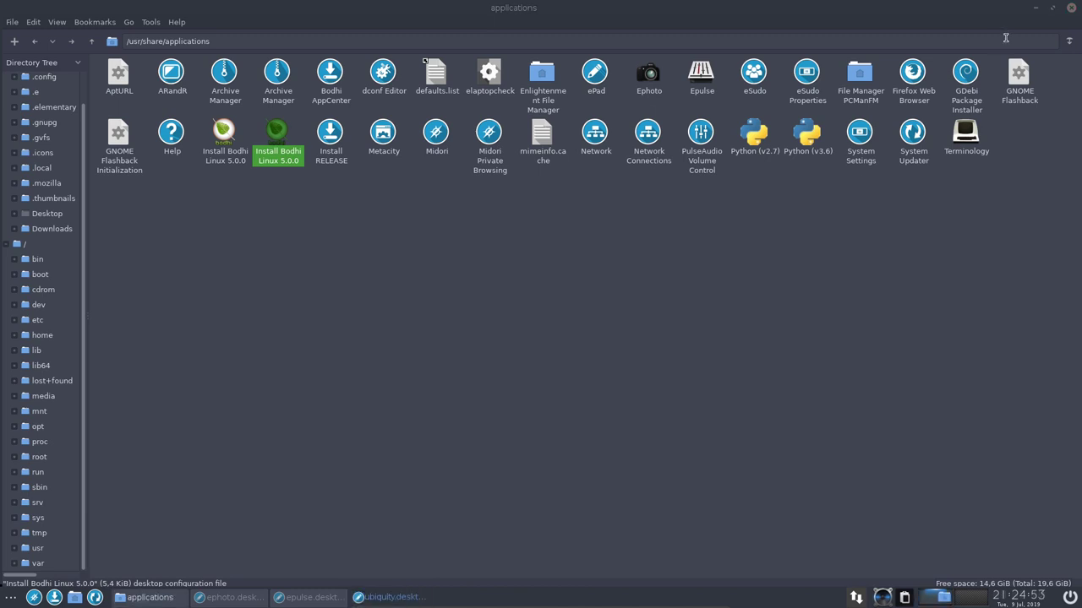
{"action": "left_click", "coordinate": [1035, 7]}
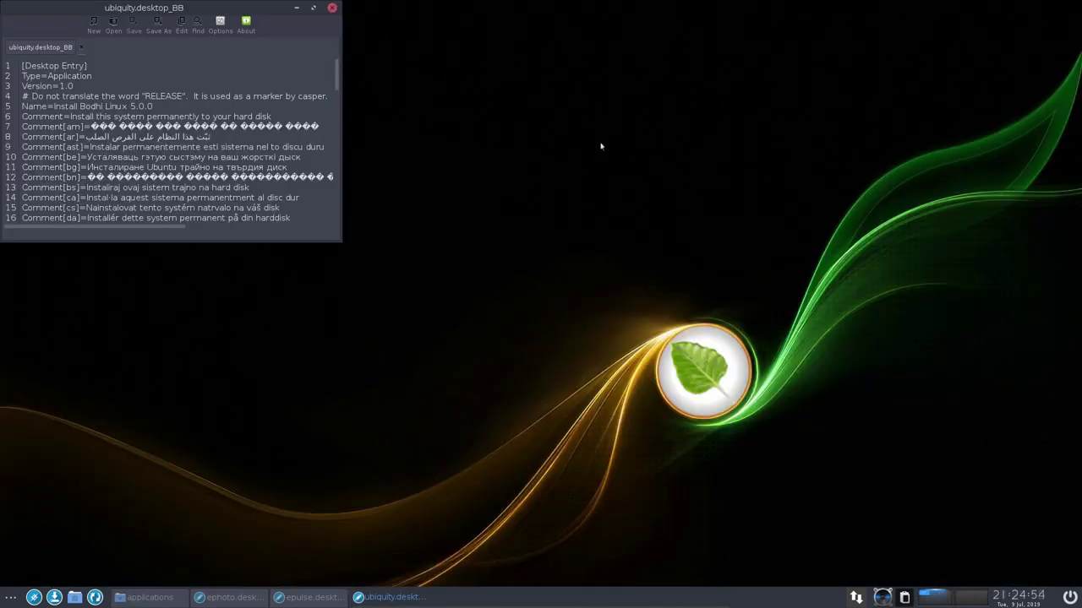
{"action": "double_click", "coordinate": [265, 7]}
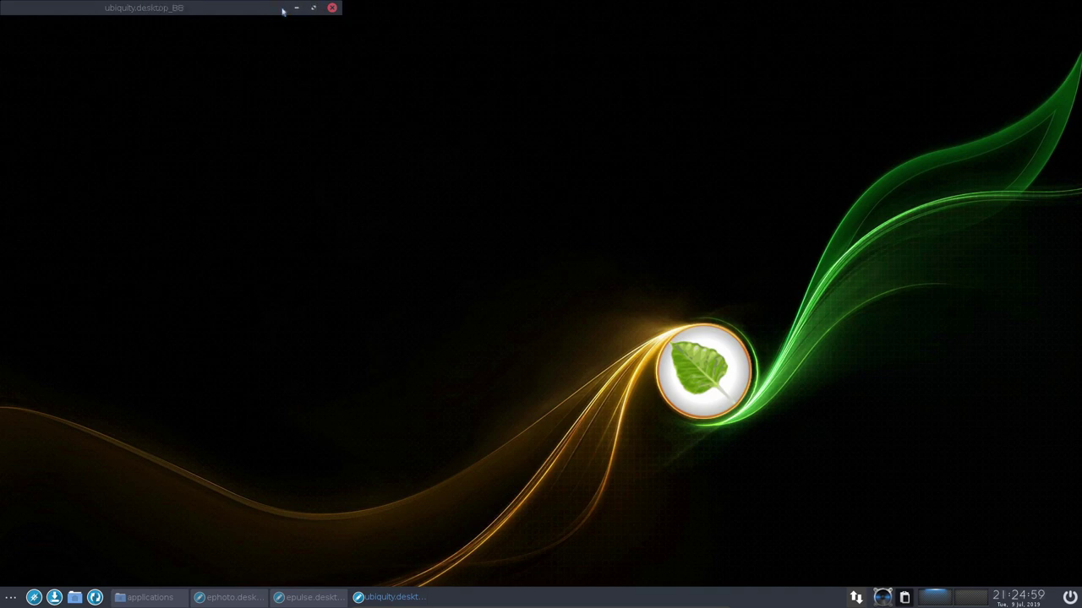
{"action": "double_click", "coordinate": [283, 10]}
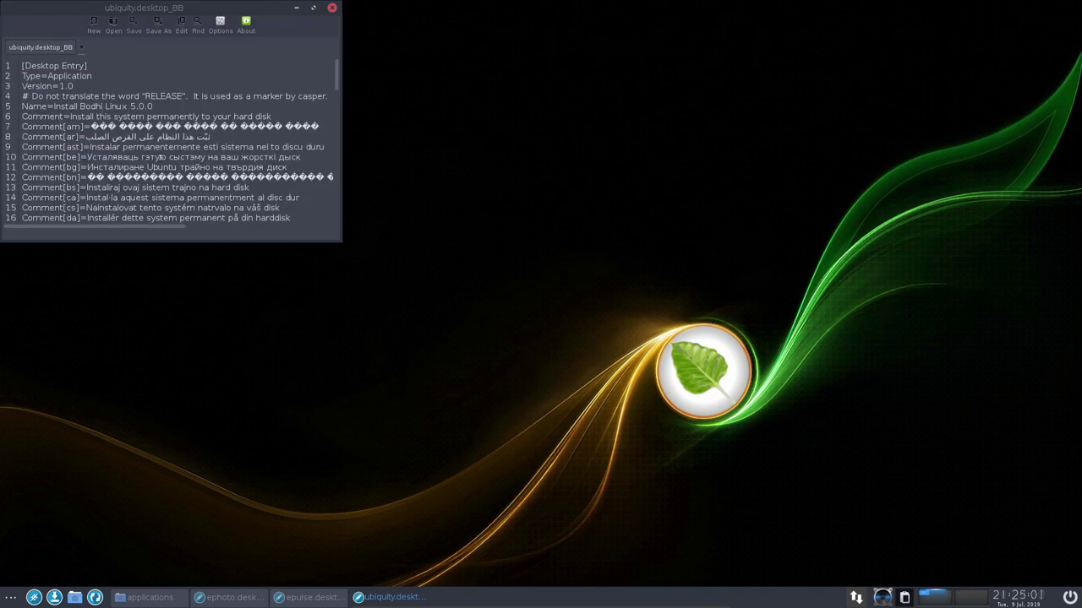
Remove the /usr/share/icons/ path and the .png extension from the Icon line in ubiquity.desktop_BB.
{"action": "scroll", "coordinate": [82, 139], "scroll_direction": "down", "scroll_amount": 20}
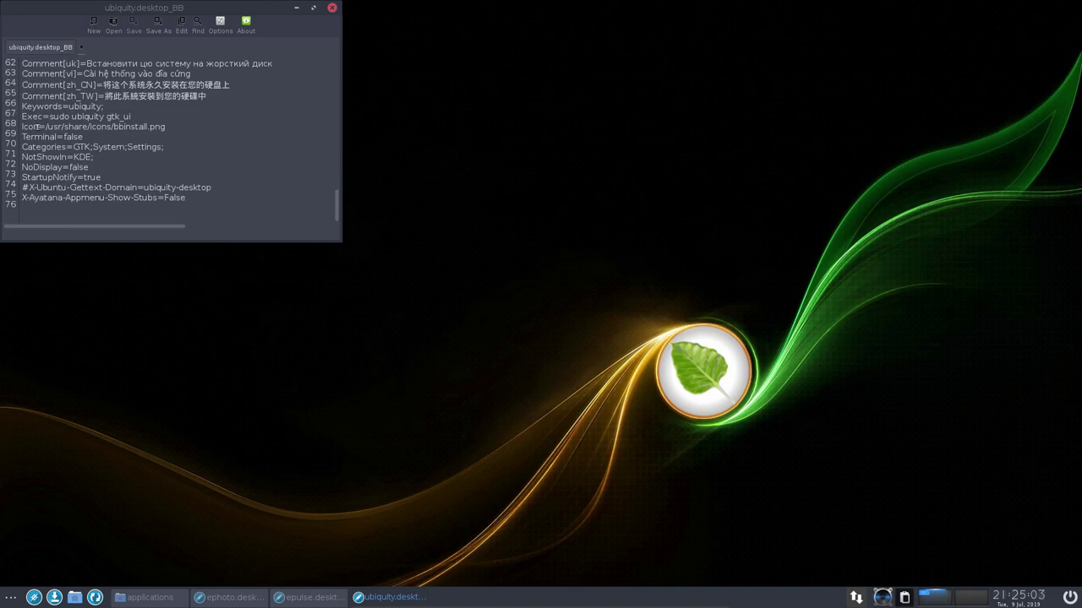
{"action": "left_click_drag", "start_coordinate": [46, 125], "coordinate": [119, 125]}
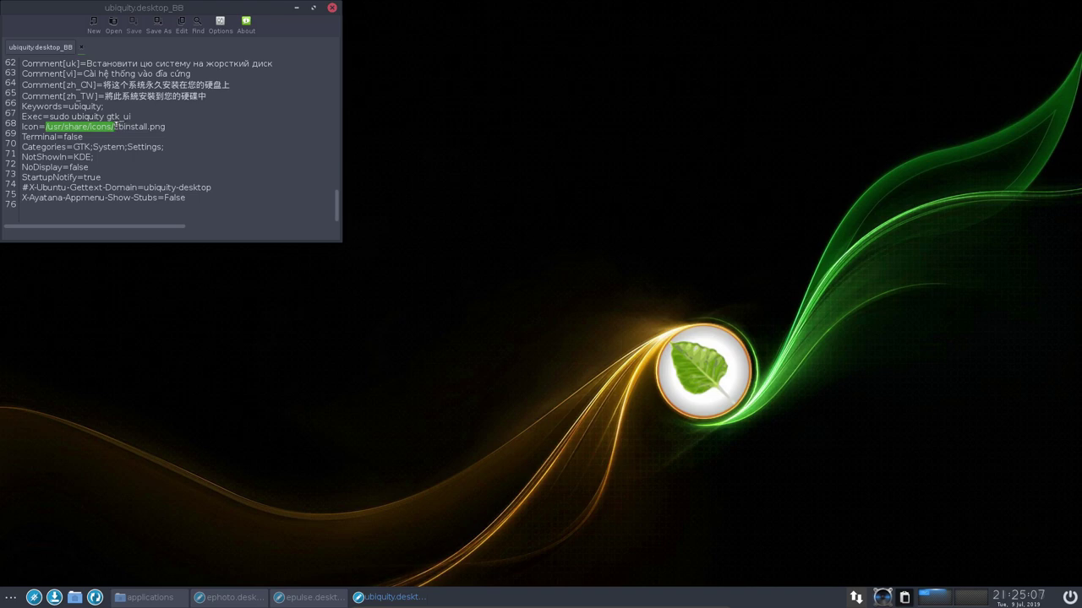
{"action": "scroll", "coordinate": [119, 126], "scroll_direction": "up", "scroll_amount": 20}
{"action": "scroll", "coordinate": [143, 186], "scroll_direction": "down", "scroll_amount": 9}
{"action": "scroll", "coordinate": [143, 185], "scroll_direction": "down", "scroll_amount": 12}
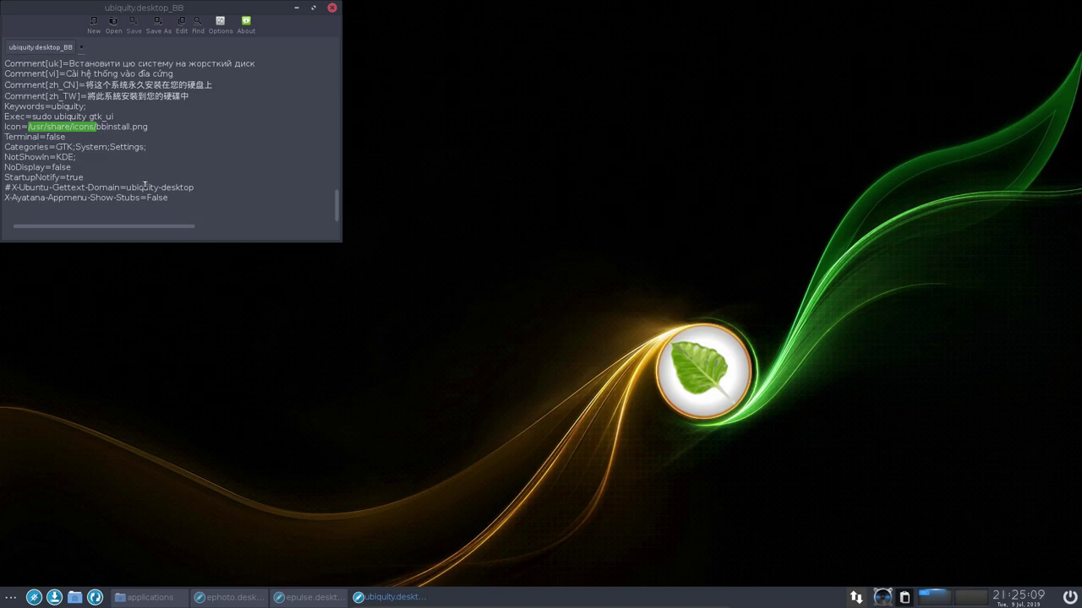
{"action": "key", "text": "Delete"}
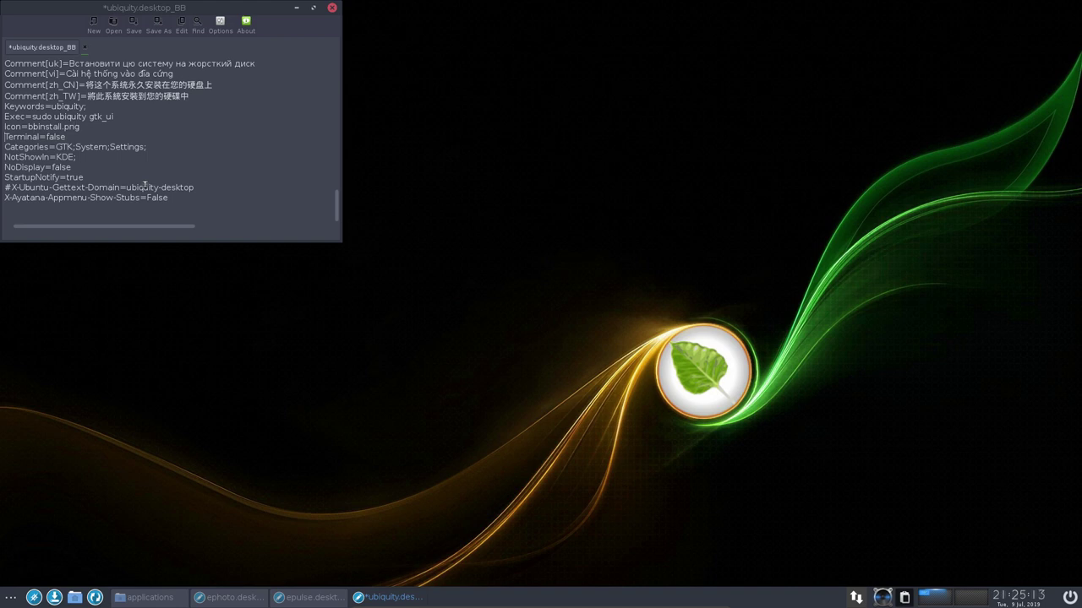
{"action": "key", "text": "BackSpace"}
{"action": "key", "text": "BackSpace"}
{"action": "key", "text": "BackSpace"}
{"action": "key", "text": "BackSpace"}
Close the ubiquity.desktop_BB editor window and answer its closing dialog.
{"action": "left_click", "coordinate": [333, 10]}
{"action": "left_click", "coordinate": [127, 150]}
{"action": "left_click", "coordinate": [332, 8]}
{"action": "left_click", "coordinate": [218, 154]}
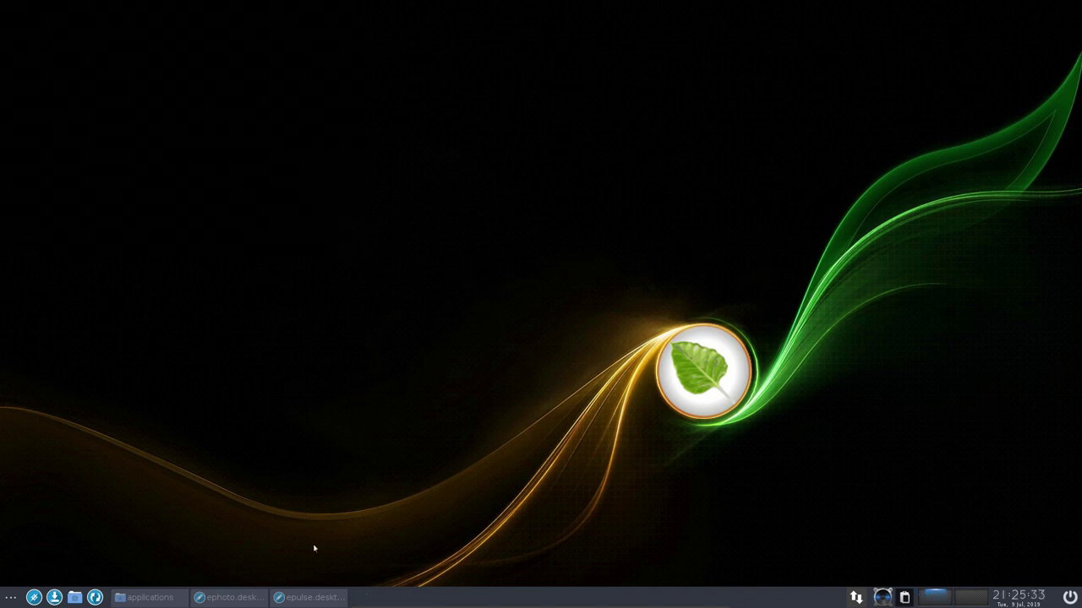
Look through the main menu's Applications categories, Places and Settings entries to check their icons.
{"action": "left_click", "coordinate": [10, 598]}
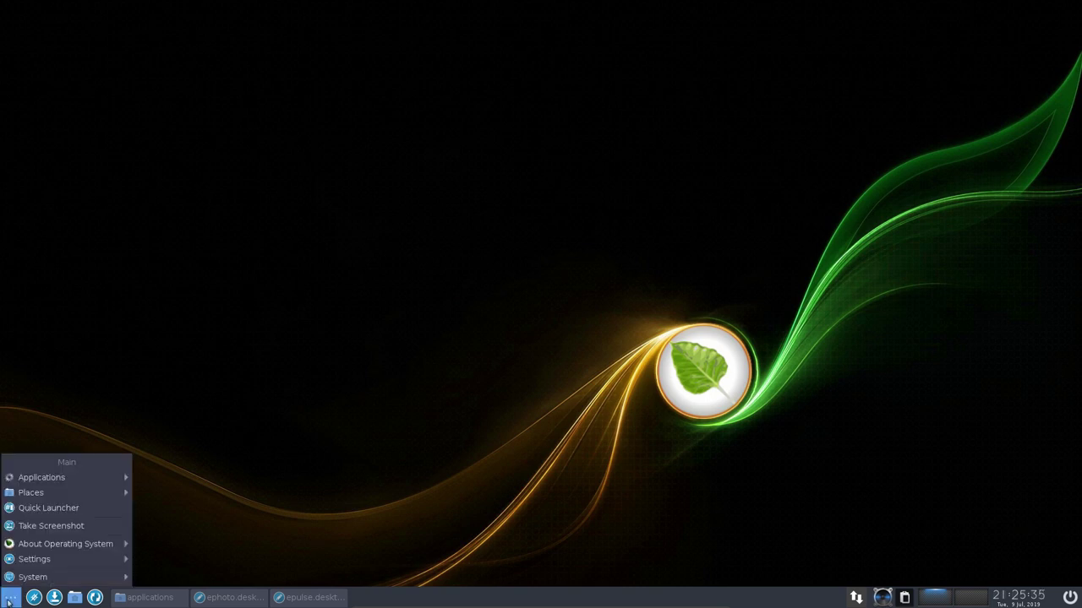
{"action": "mouse_move", "coordinate": [46, 483]}
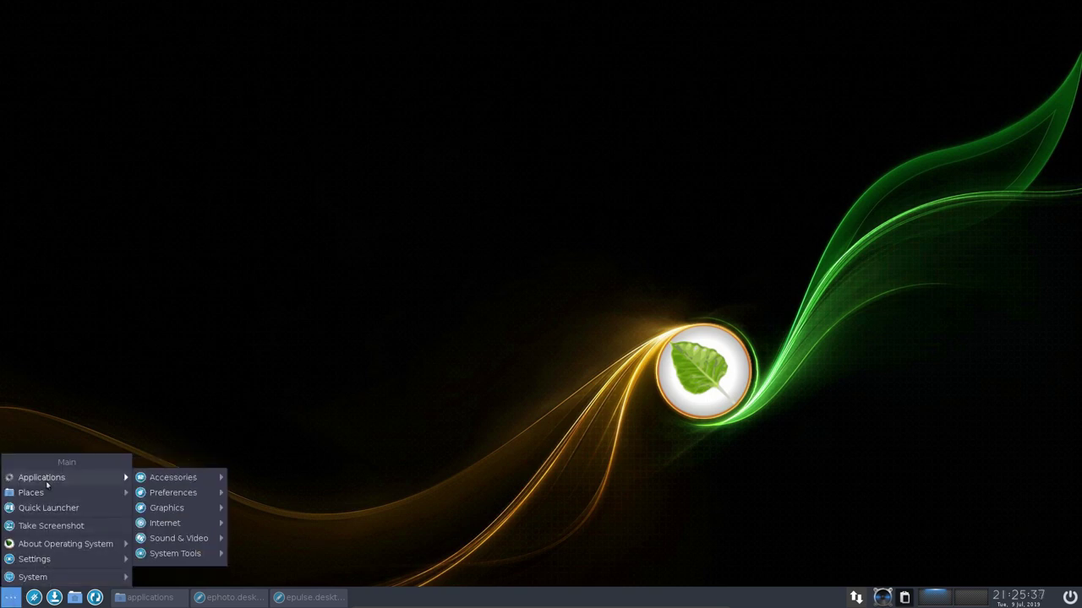
{"action": "mouse_move", "coordinate": [191, 492]}
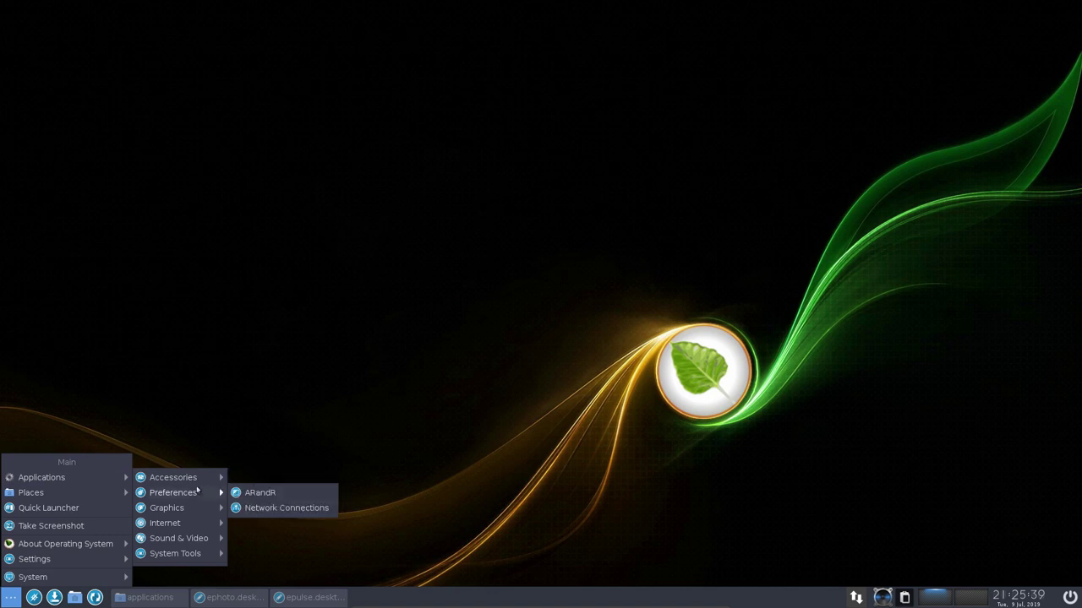
{"action": "mouse_move", "coordinate": [174, 510]}
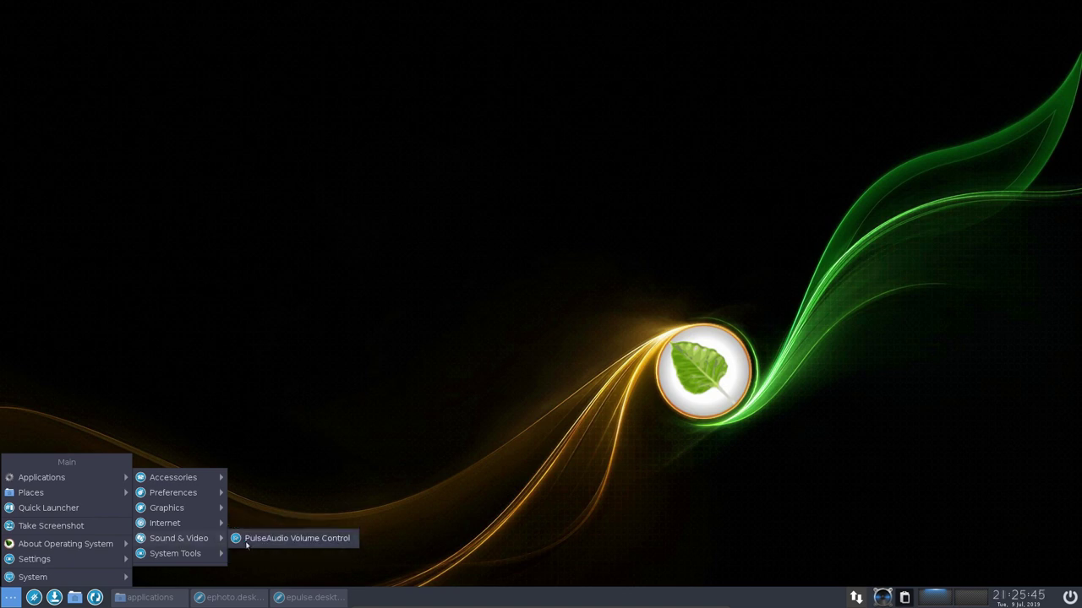
{"action": "mouse_move", "coordinate": [193, 554]}
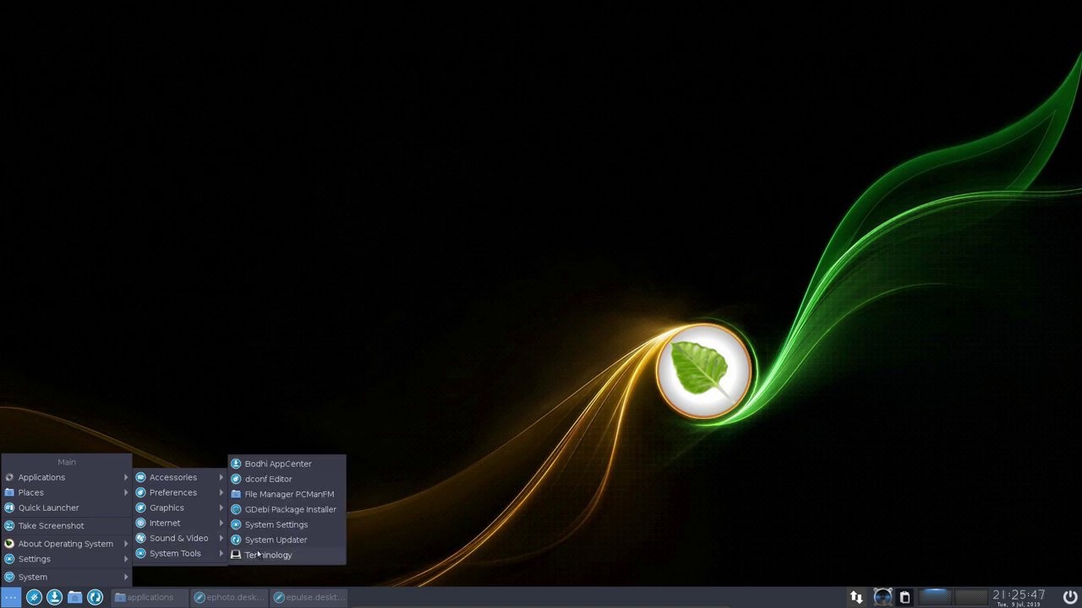
{"action": "mouse_move", "coordinate": [83, 490]}
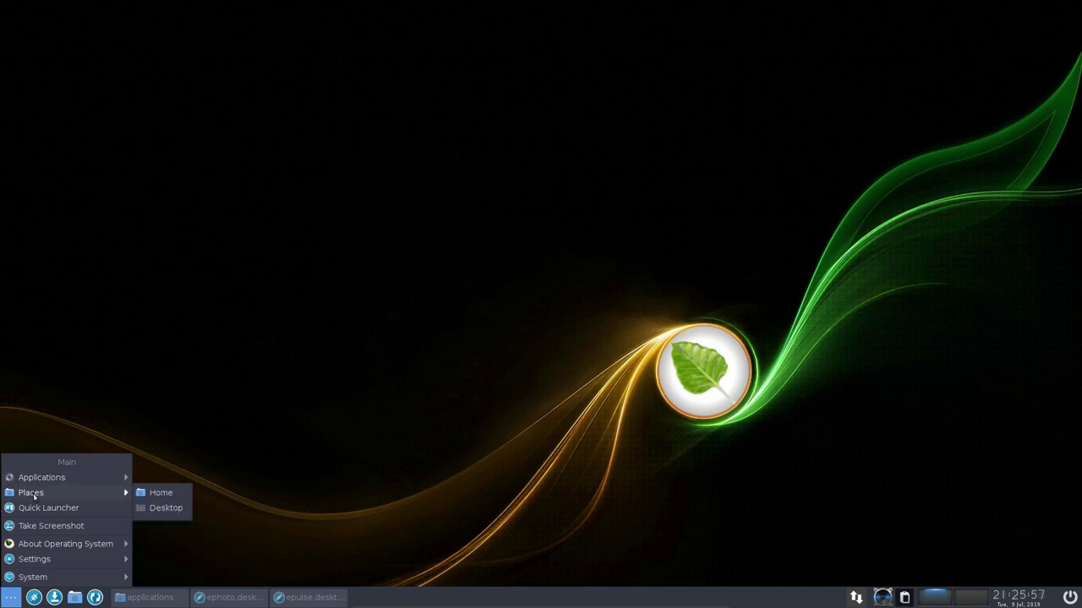
{"action": "mouse_move", "coordinate": [38, 545]}
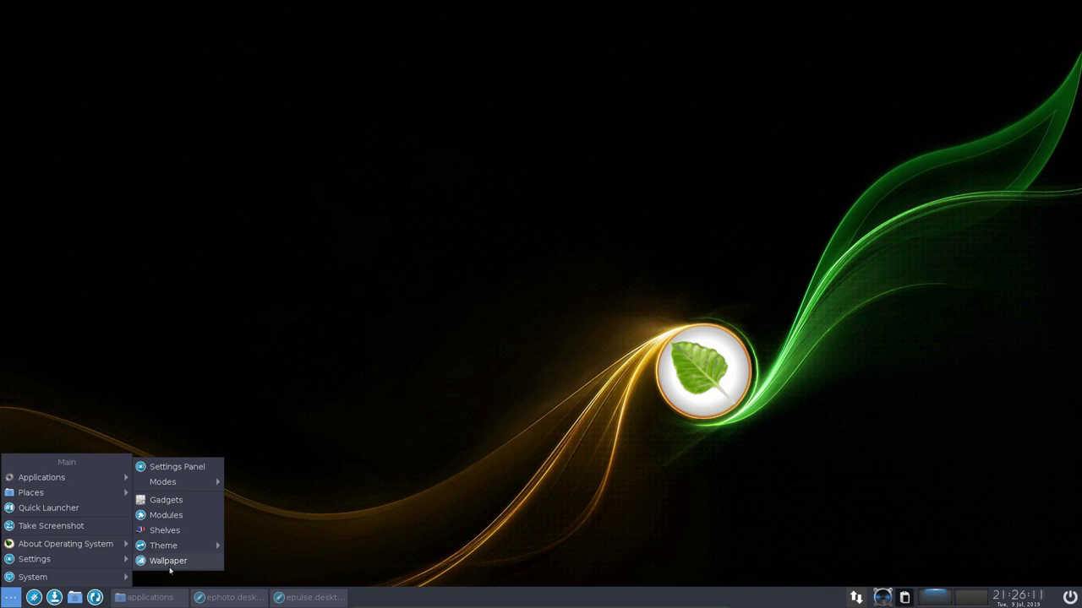
Review the icon themes under Application Theme in the Settings Panel, enlarging the dialog, and close the settings.
{"action": "left_click", "coordinate": [185, 470]}
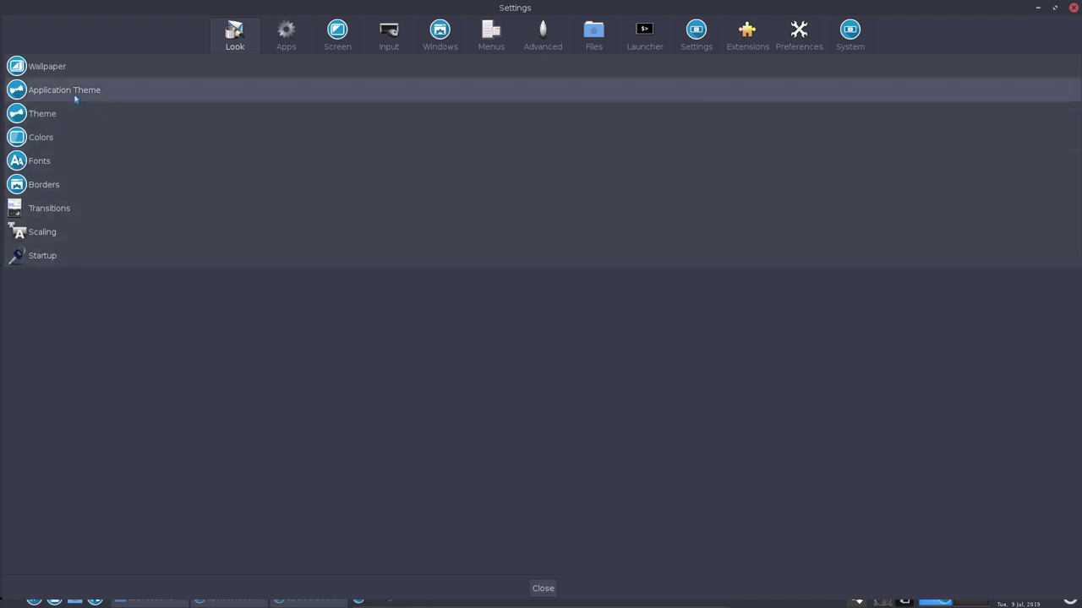
{"action": "left_click", "coordinate": [74, 99]}
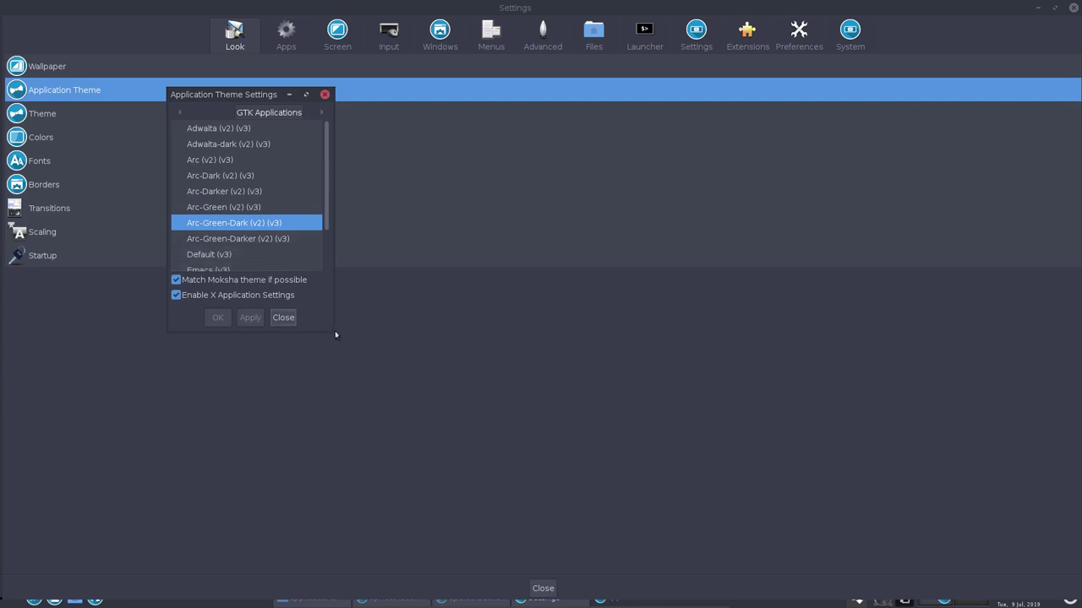
{"action": "left_click_drag", "start_coordinate": [334, 333], "coordinate": [518, 415]}
{"action": "left_click", "coordinate": [377, 113]}
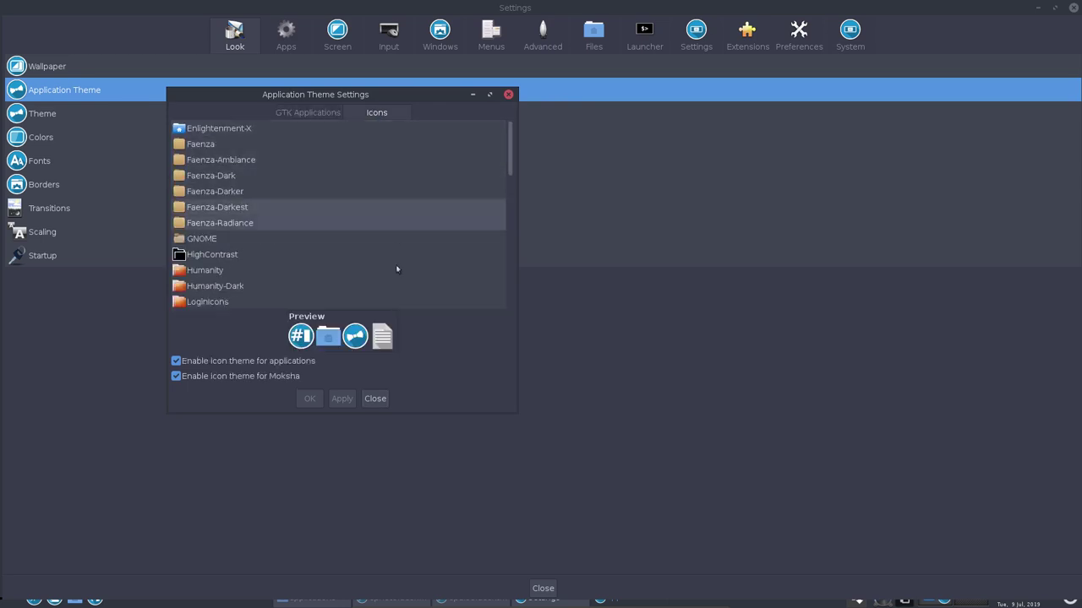
{"action": "left_click", "coordinate": [375, 398]}
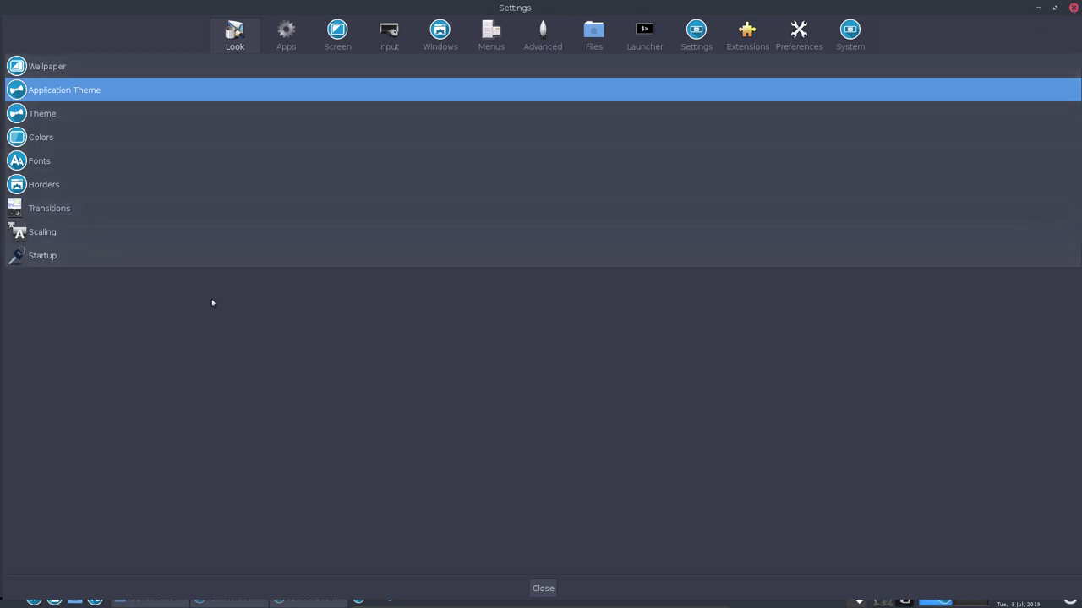
{"action": "left_click", "coordinate": [1073, 8]}
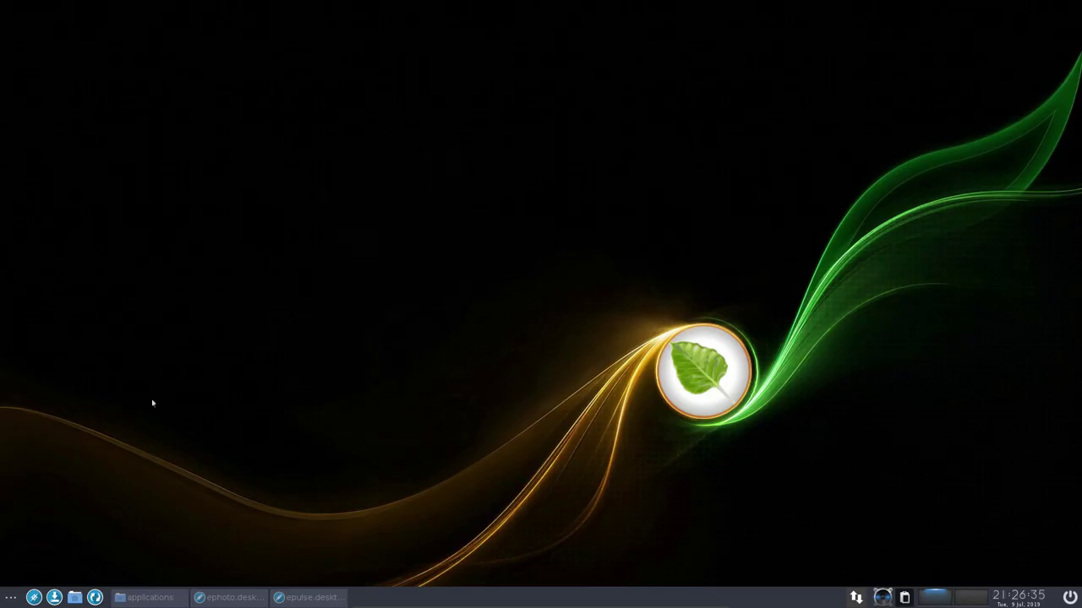
Inspect the Start gadget's context options, including its Look choices, on the desktop shelf.
{"action": "right_click", "coordinate": [11, 603]}
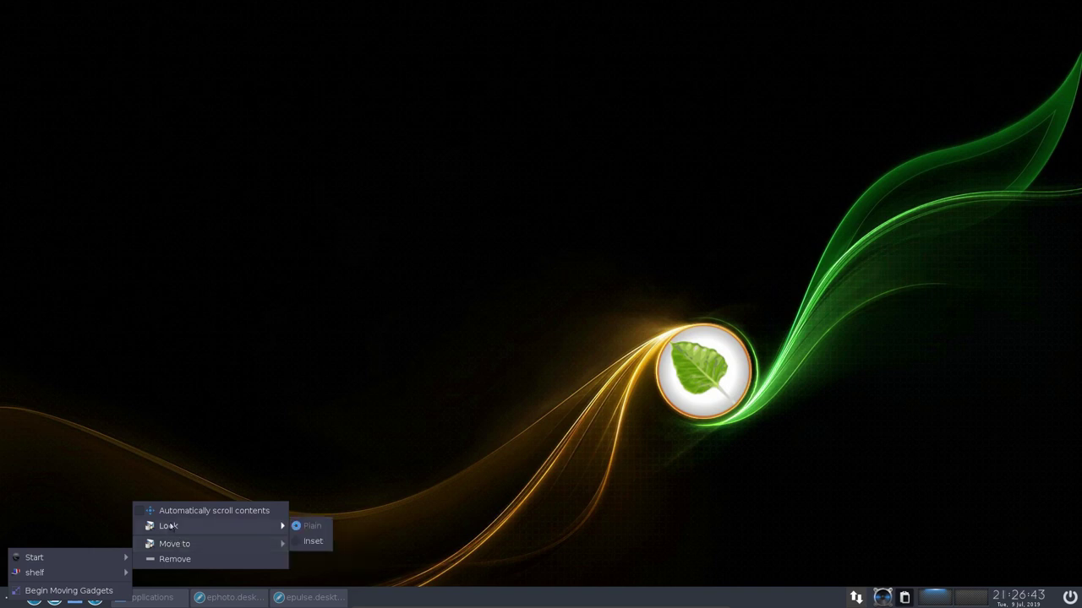
{"action": "left_click", "coordinate": [64, 578]}
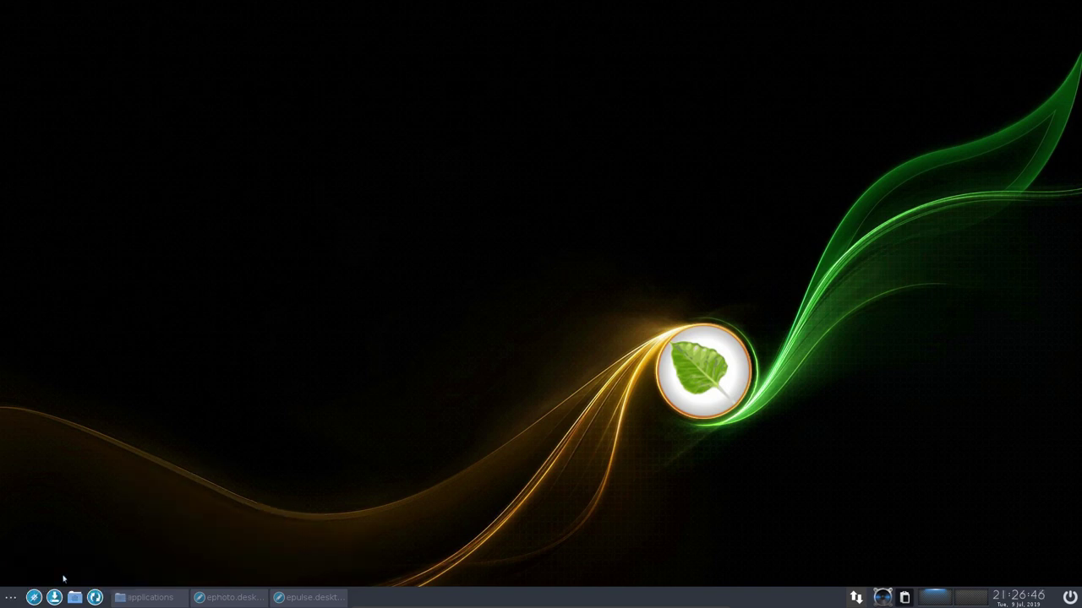
{"action": "left_click", "coordinate": [9, 598]}
{"action": "left_click", "coordinate": [9, 597]}
{"action": "right_click", "coordinate": [9, 598]}
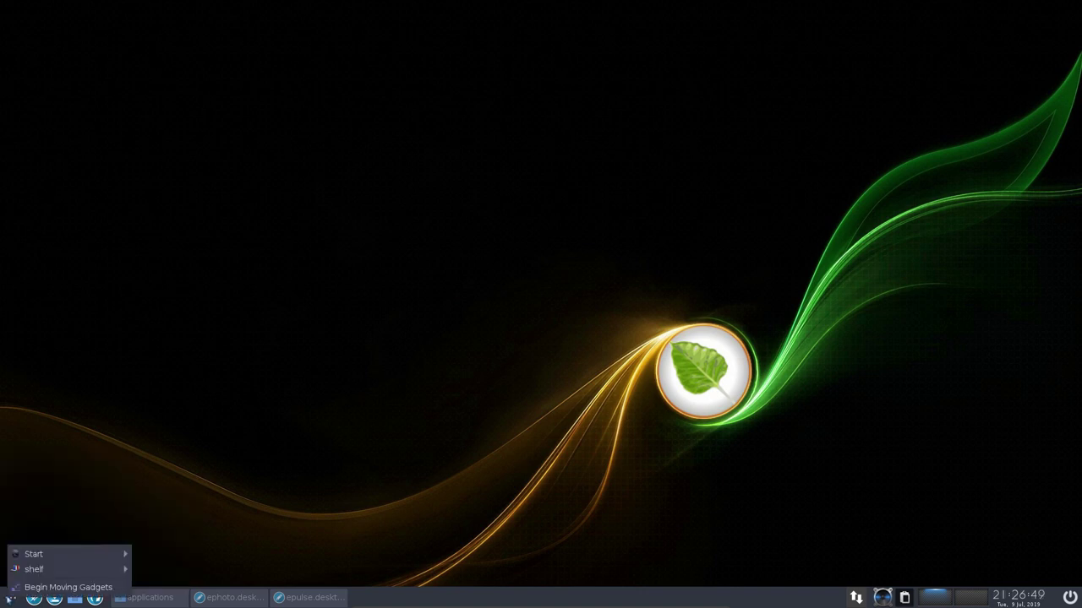
Open the home folder in PCManFM, examine its folder and window menus, and close the file manager.
{"action": "left_click", "coordinate": [59, 478]}
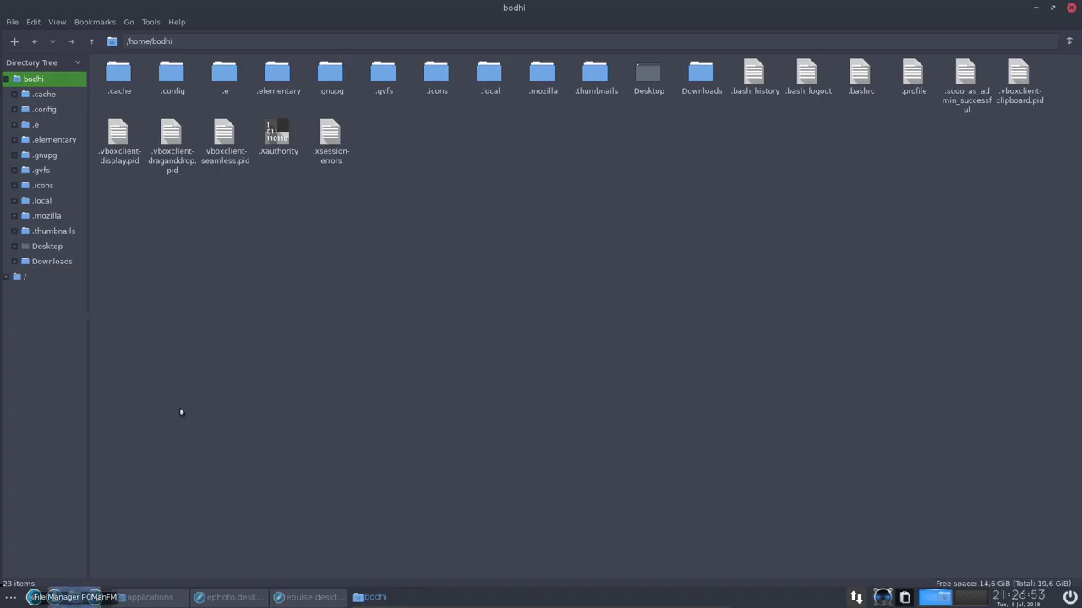
{"action": "right_click", "coordinate": [262, 267]}
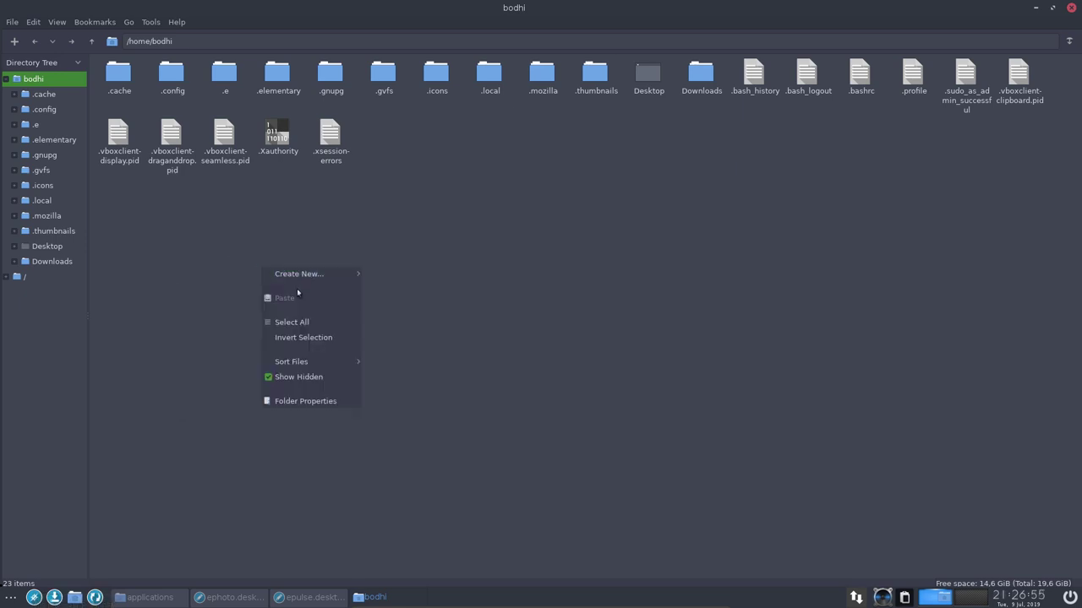
{"action": "left_click", "coordinate": [192, 288]}
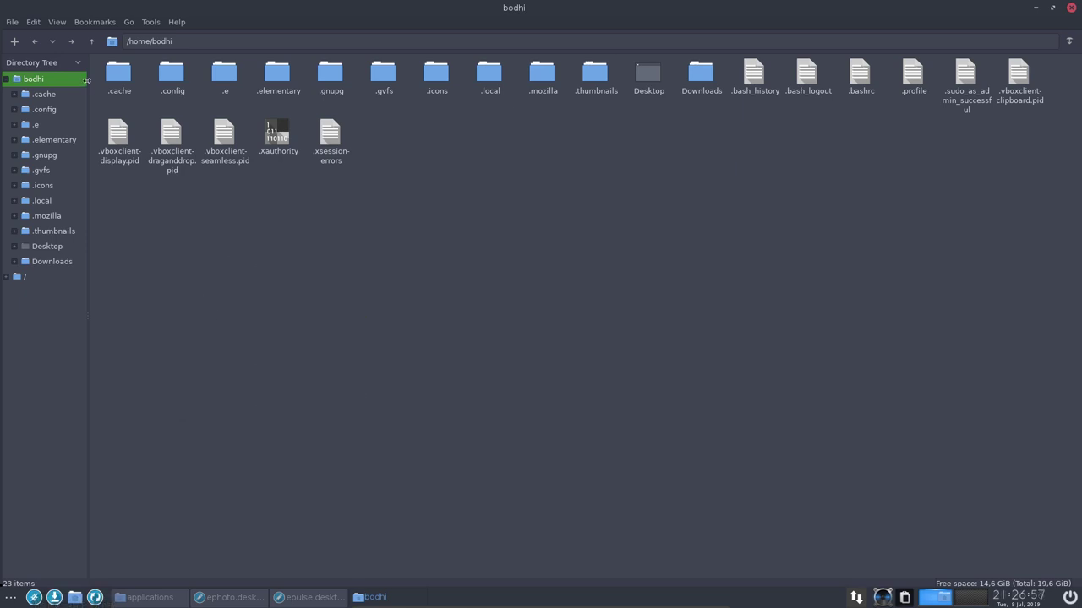
{"action": "left_click", "coordinate": [17, 26]}
{"action": "mouse_move", "coordinate": [94, 26]}
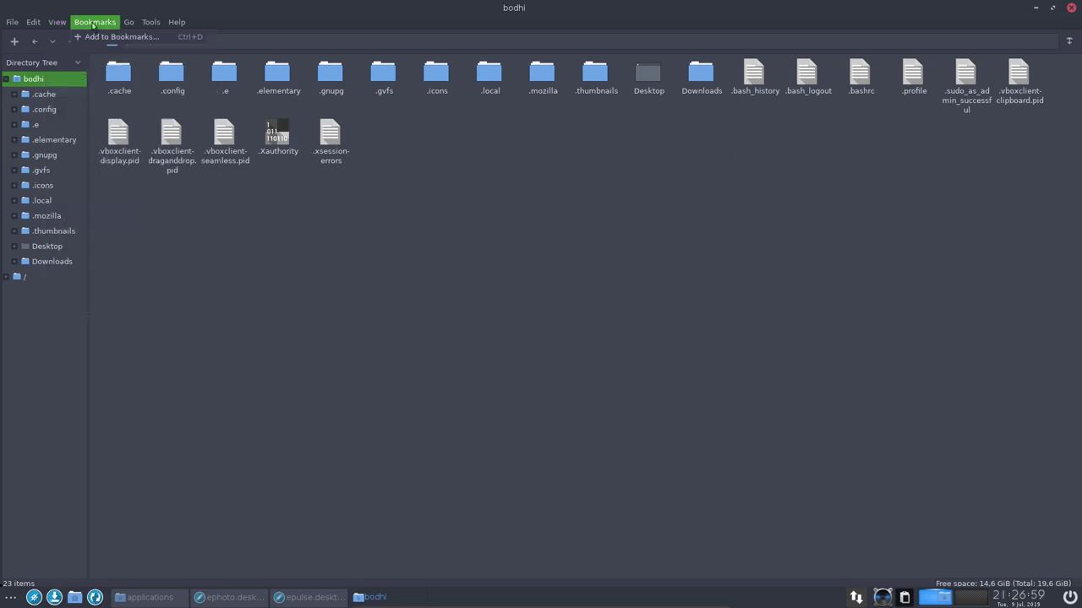
{"action": "mouse_move", "coordinate": [178, 26]}
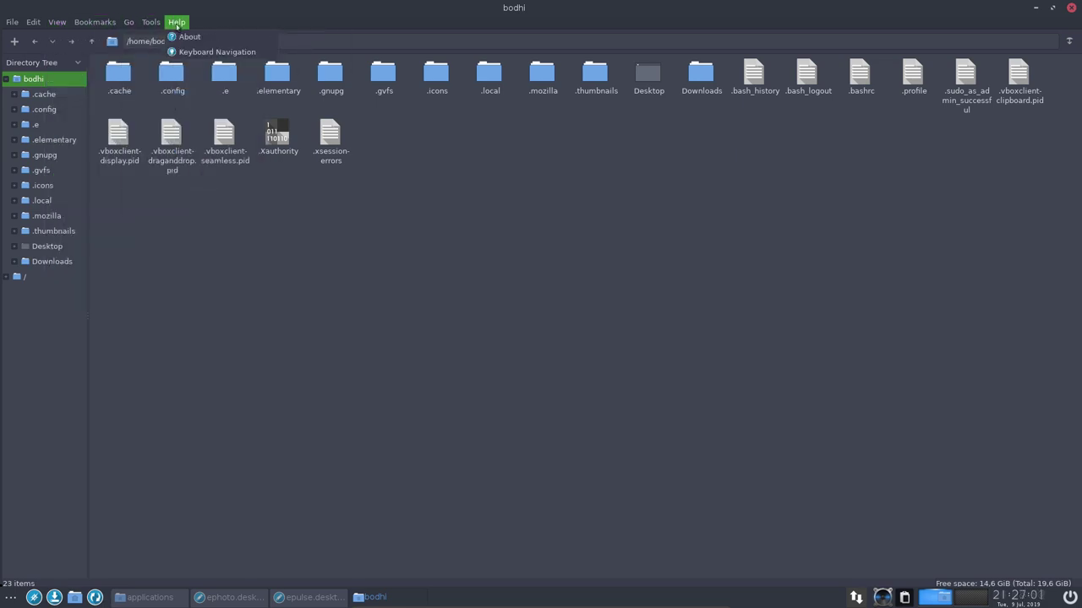
{"action": "left_click", "coordinate": [304, 259]}
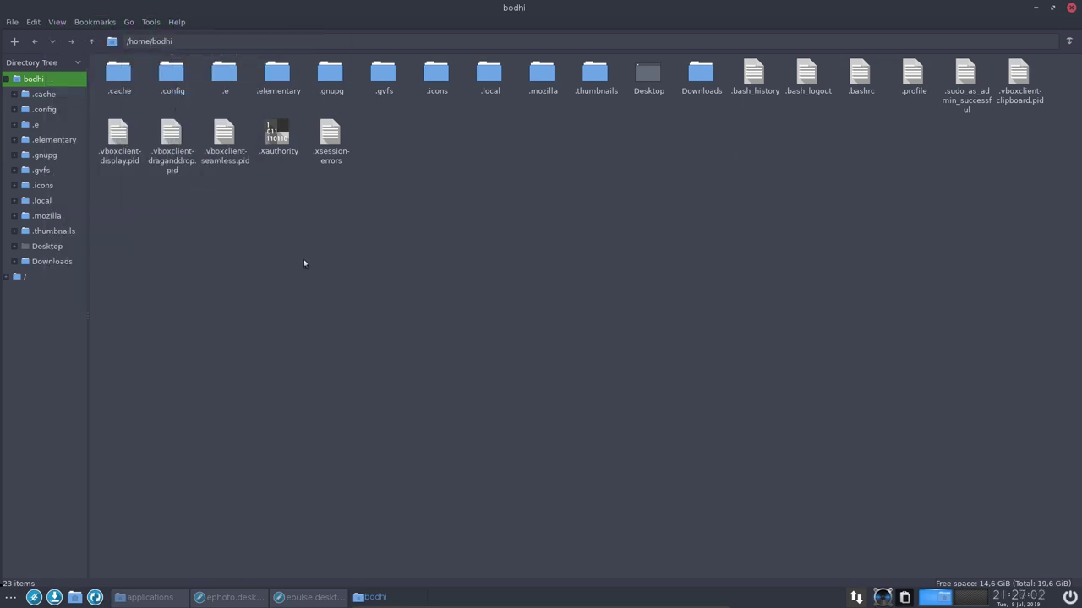
{"action": "left_click", "coordinate": [1071, 9]}
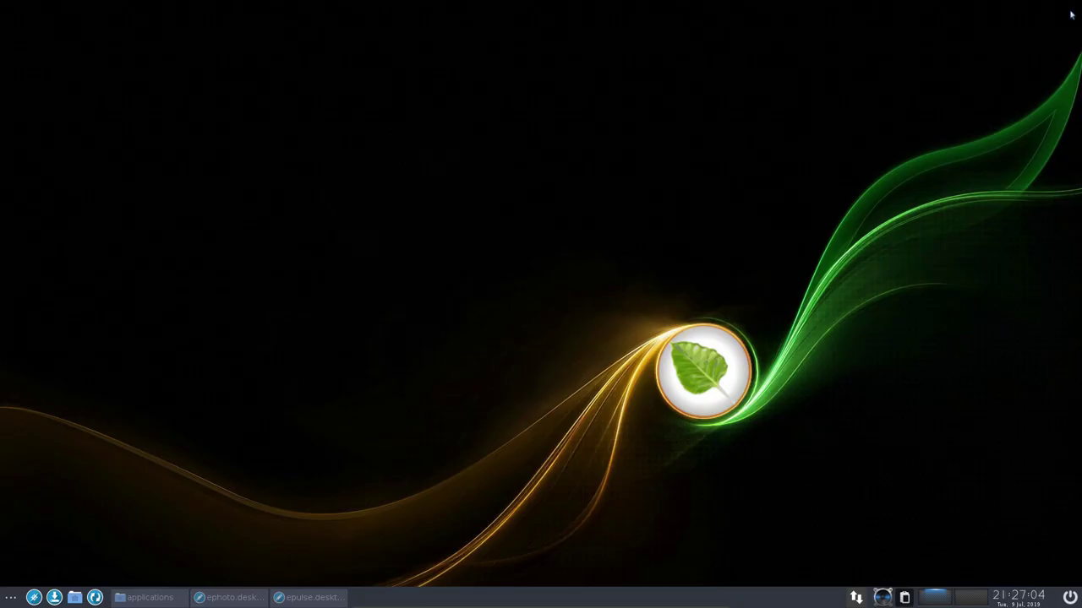
Review the icons of the main menu's Places entries and the Graphics and Sound & Video applications, and close the menu.
{"action": "left_click", "coordinate": [11, 599]}
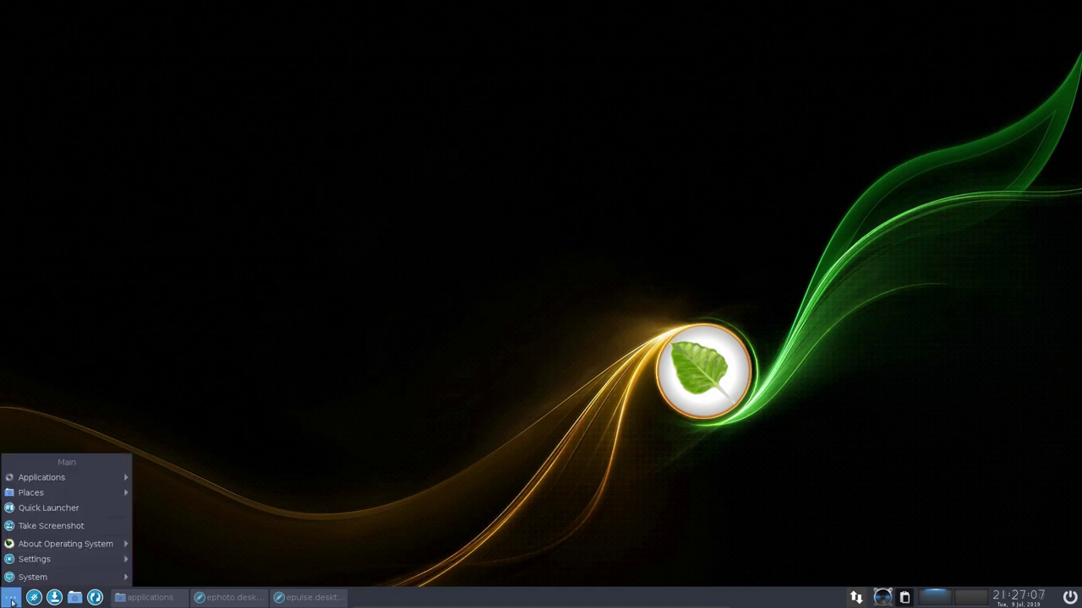
{"action": "mouse_move", "coordinate": [105, 560]}
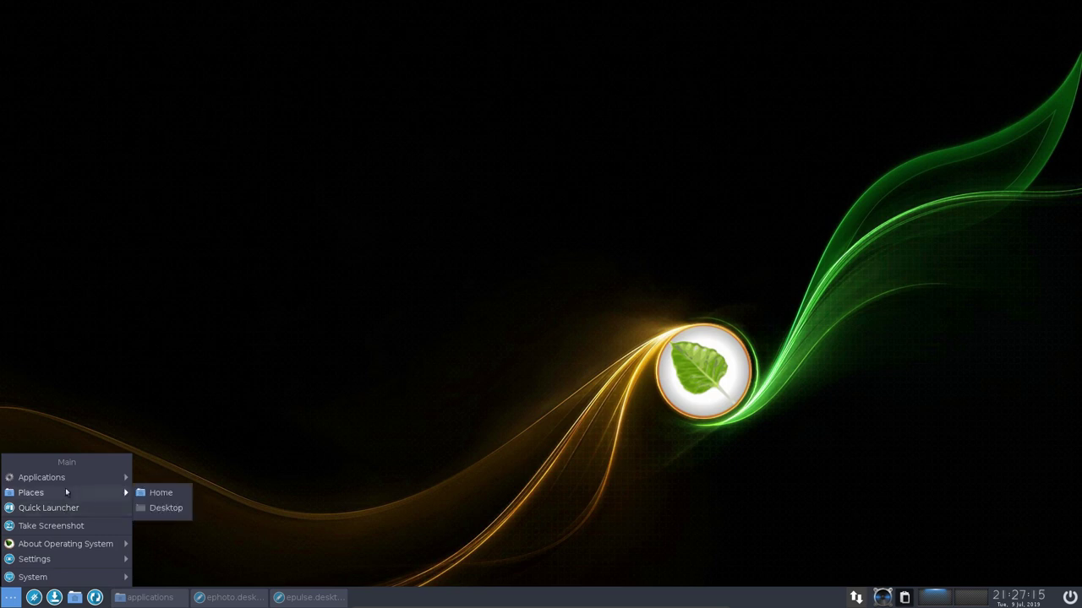
{"action": "mouse_move", "coordinate": [68, 478]}
{"action": "mouse_move", "coordinate": [179, 483]}
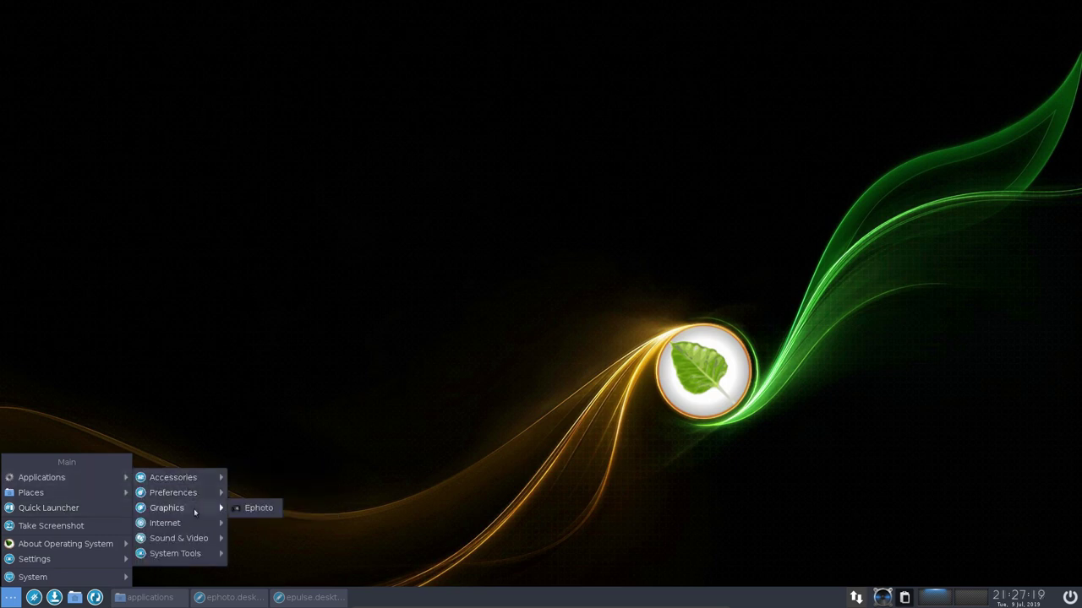
{"action": "mouse_move", "coordinate": [203, 538]}
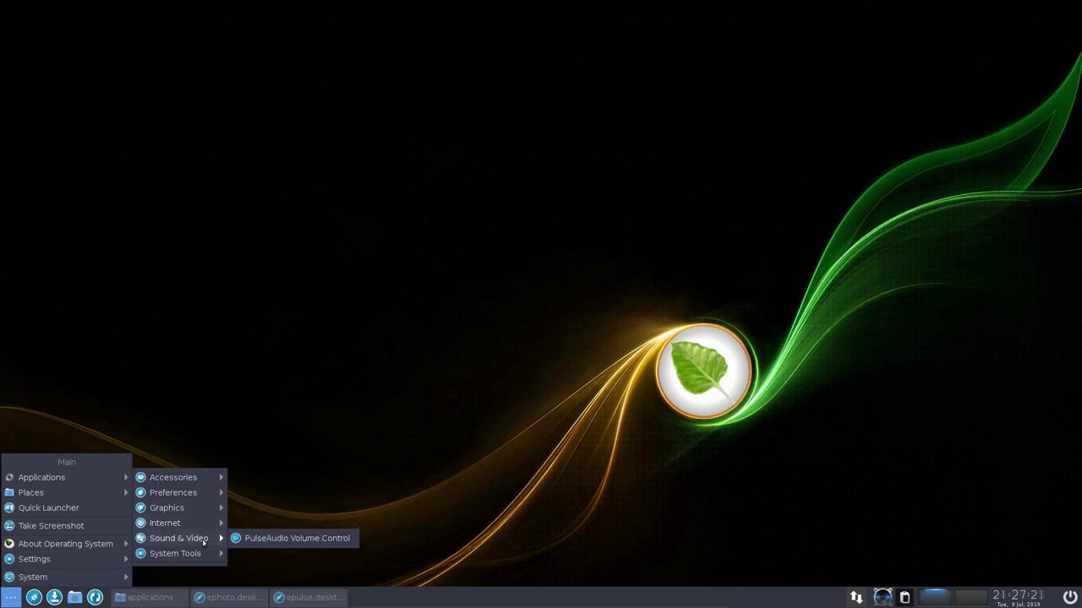
{"action": "left_click", "coordinate": [555, 490]}
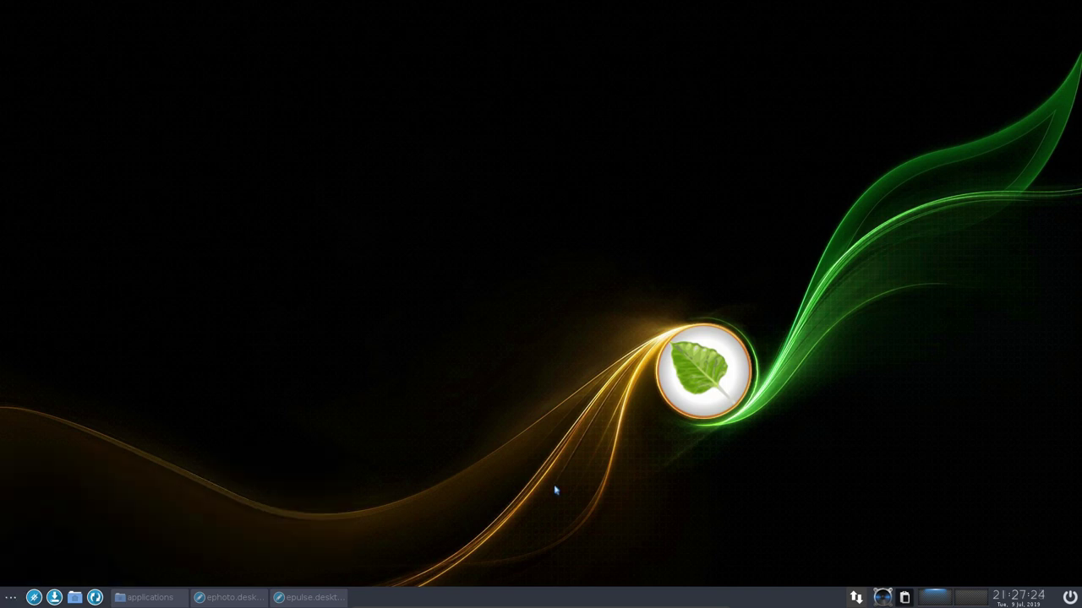
Try out the shelf gadgets: check the volume control, the second virtual desktop, the clock and the system power options.
{"action": "left_click", "coordinate": [883, 597]}
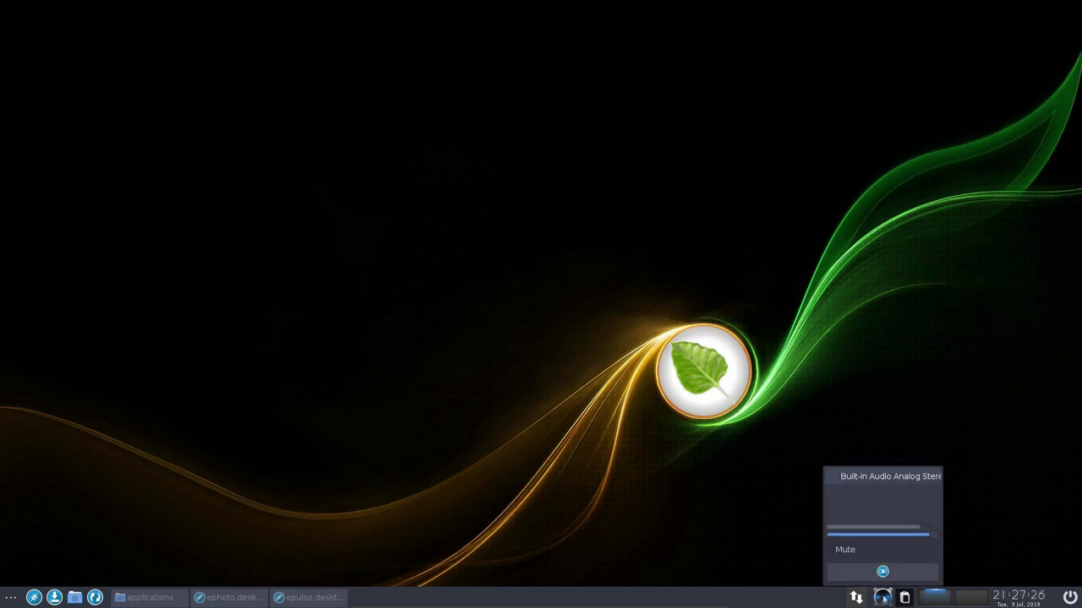
{"action": "left_click", "coordinate": [971, 599]}
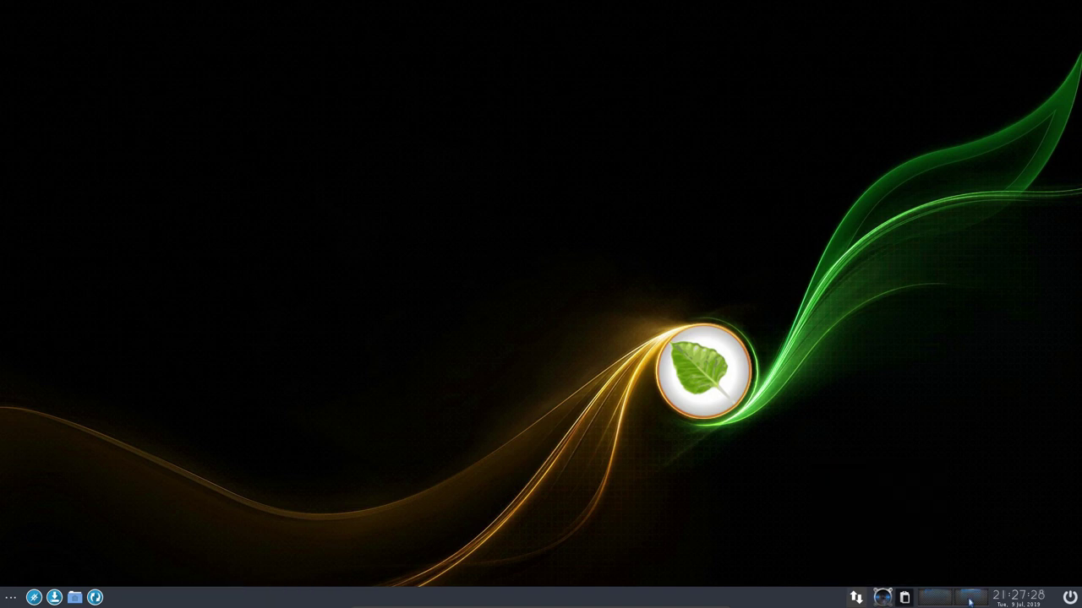
{"action": "left_click", "coordinate": [1017, 602]}
{"action": "left_click", "coordinate": [1018, 604]}
{"action": "left_click", "coordinate": [1070, 598]}
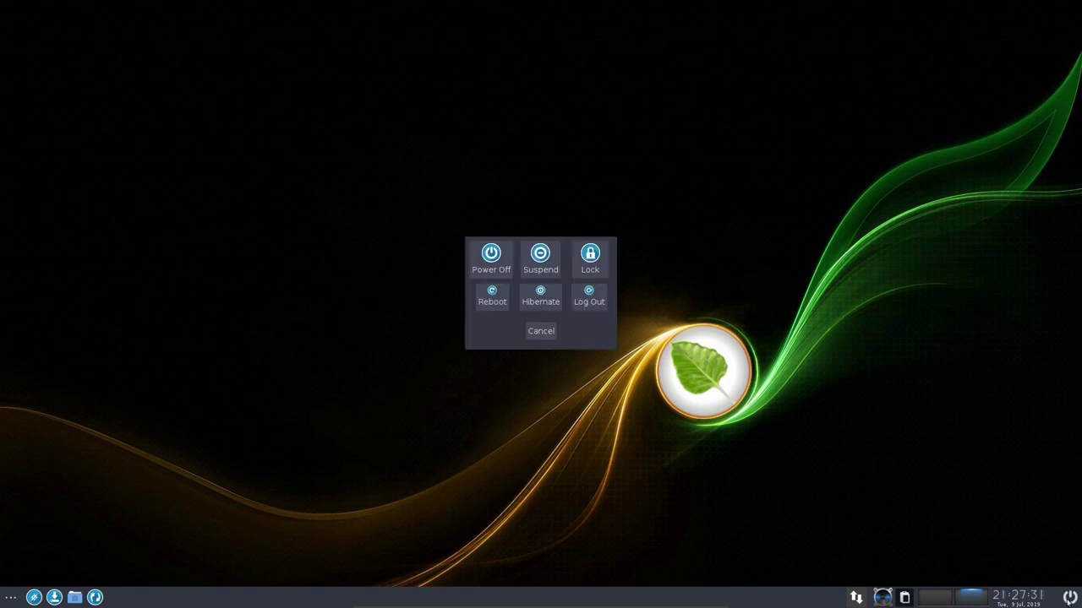